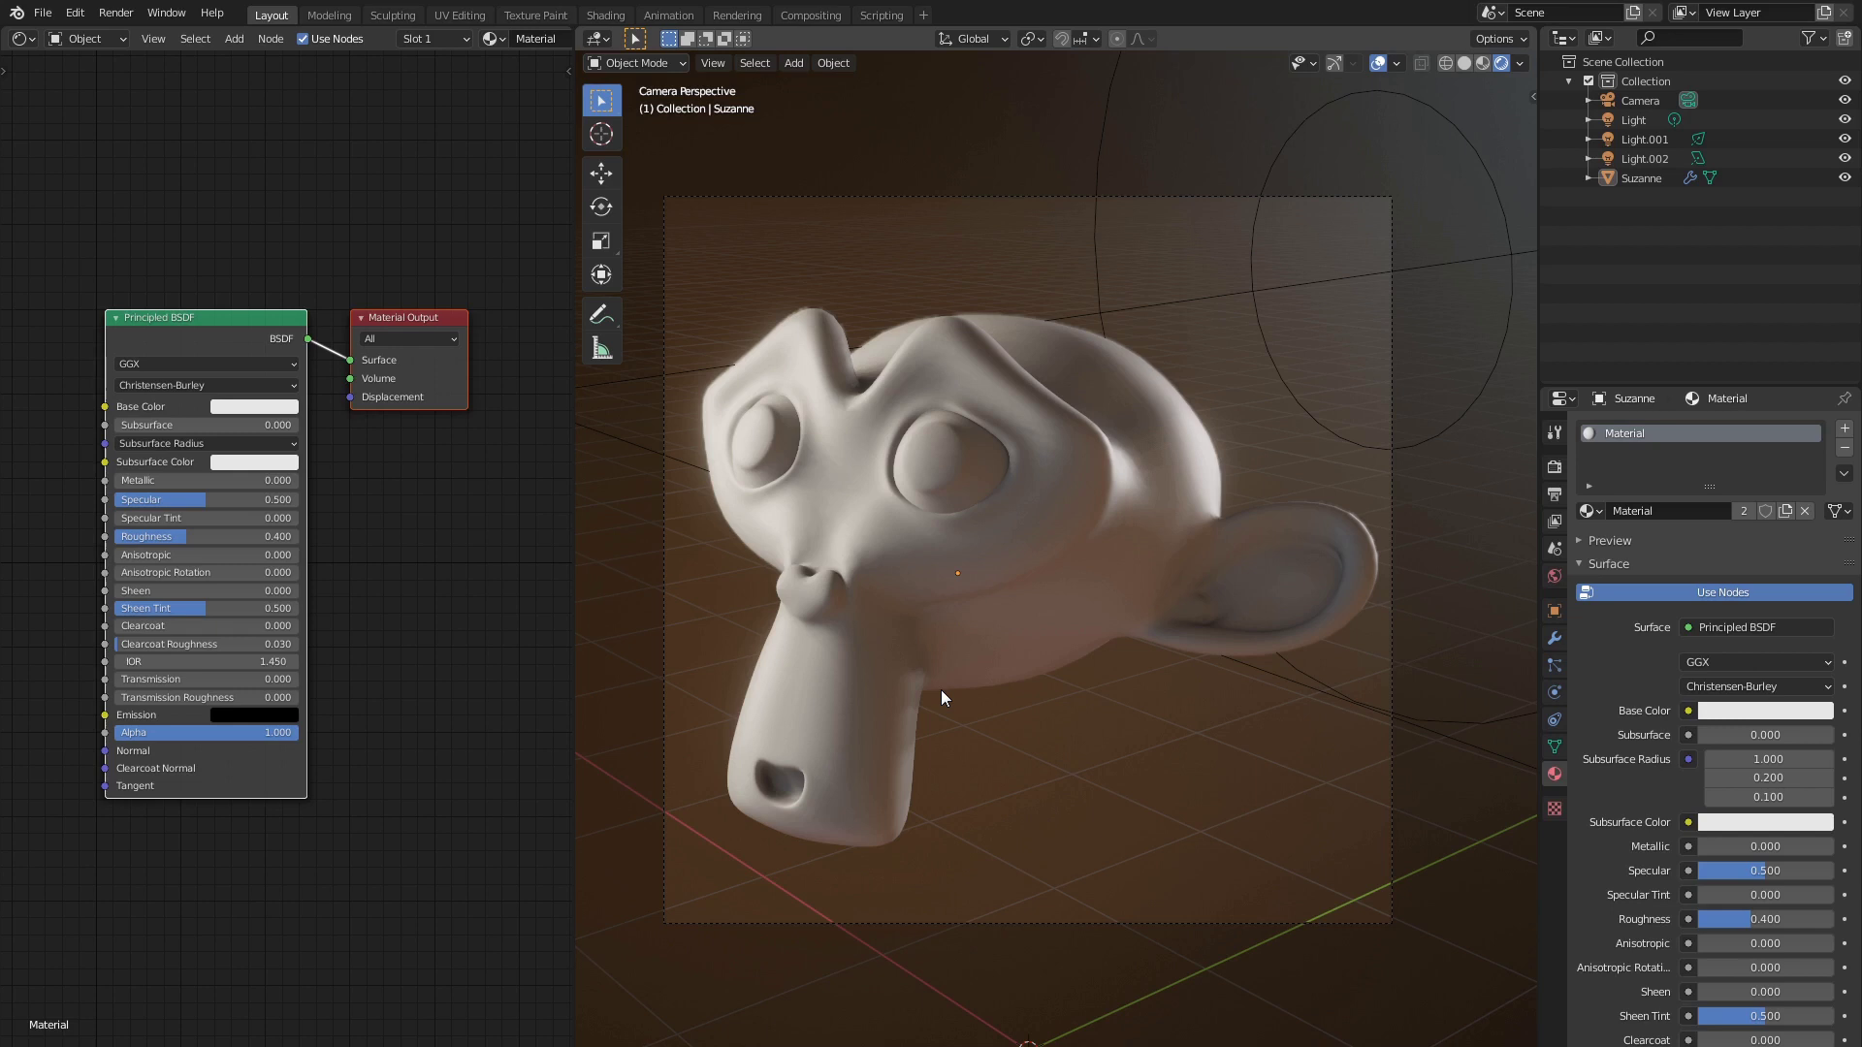
Examine the lights around the monkey head from several angles, checking the large area light and the point light near the floor
middle_drag(940, 689, 1019, 707)
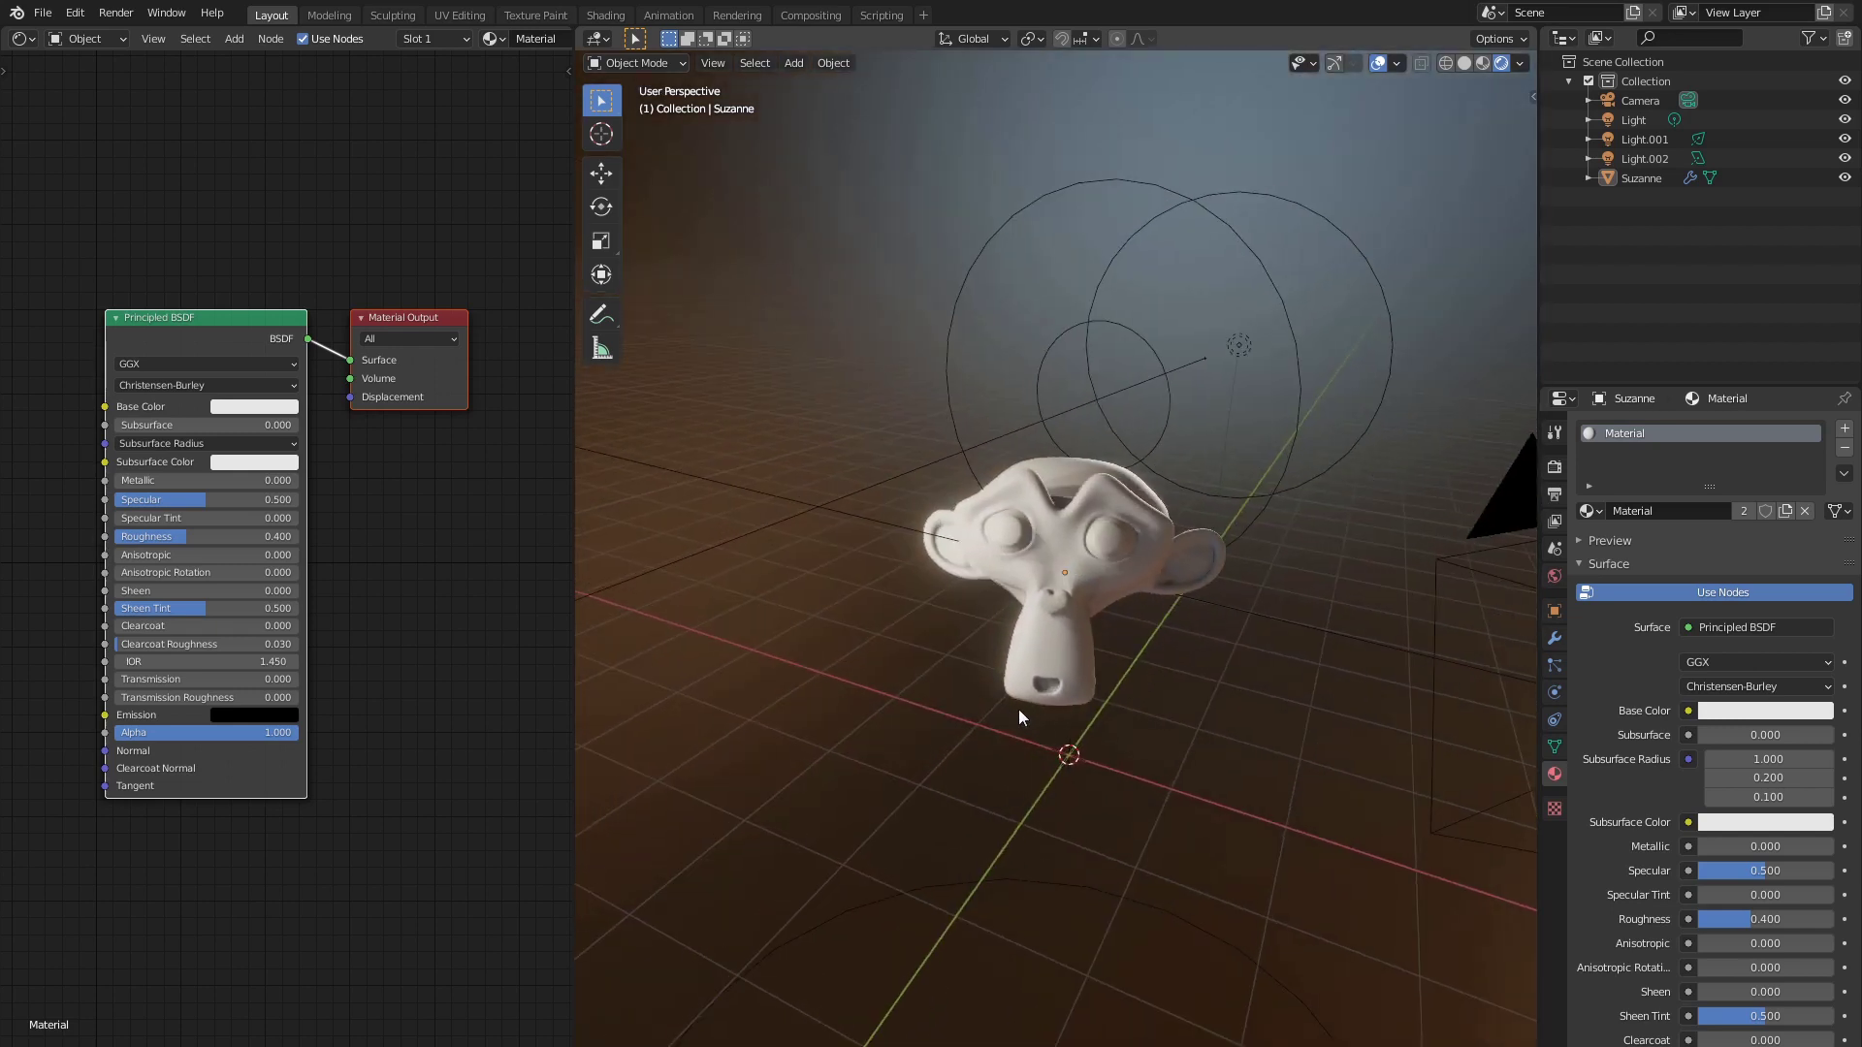
scroll(1018, 708, down, 5)
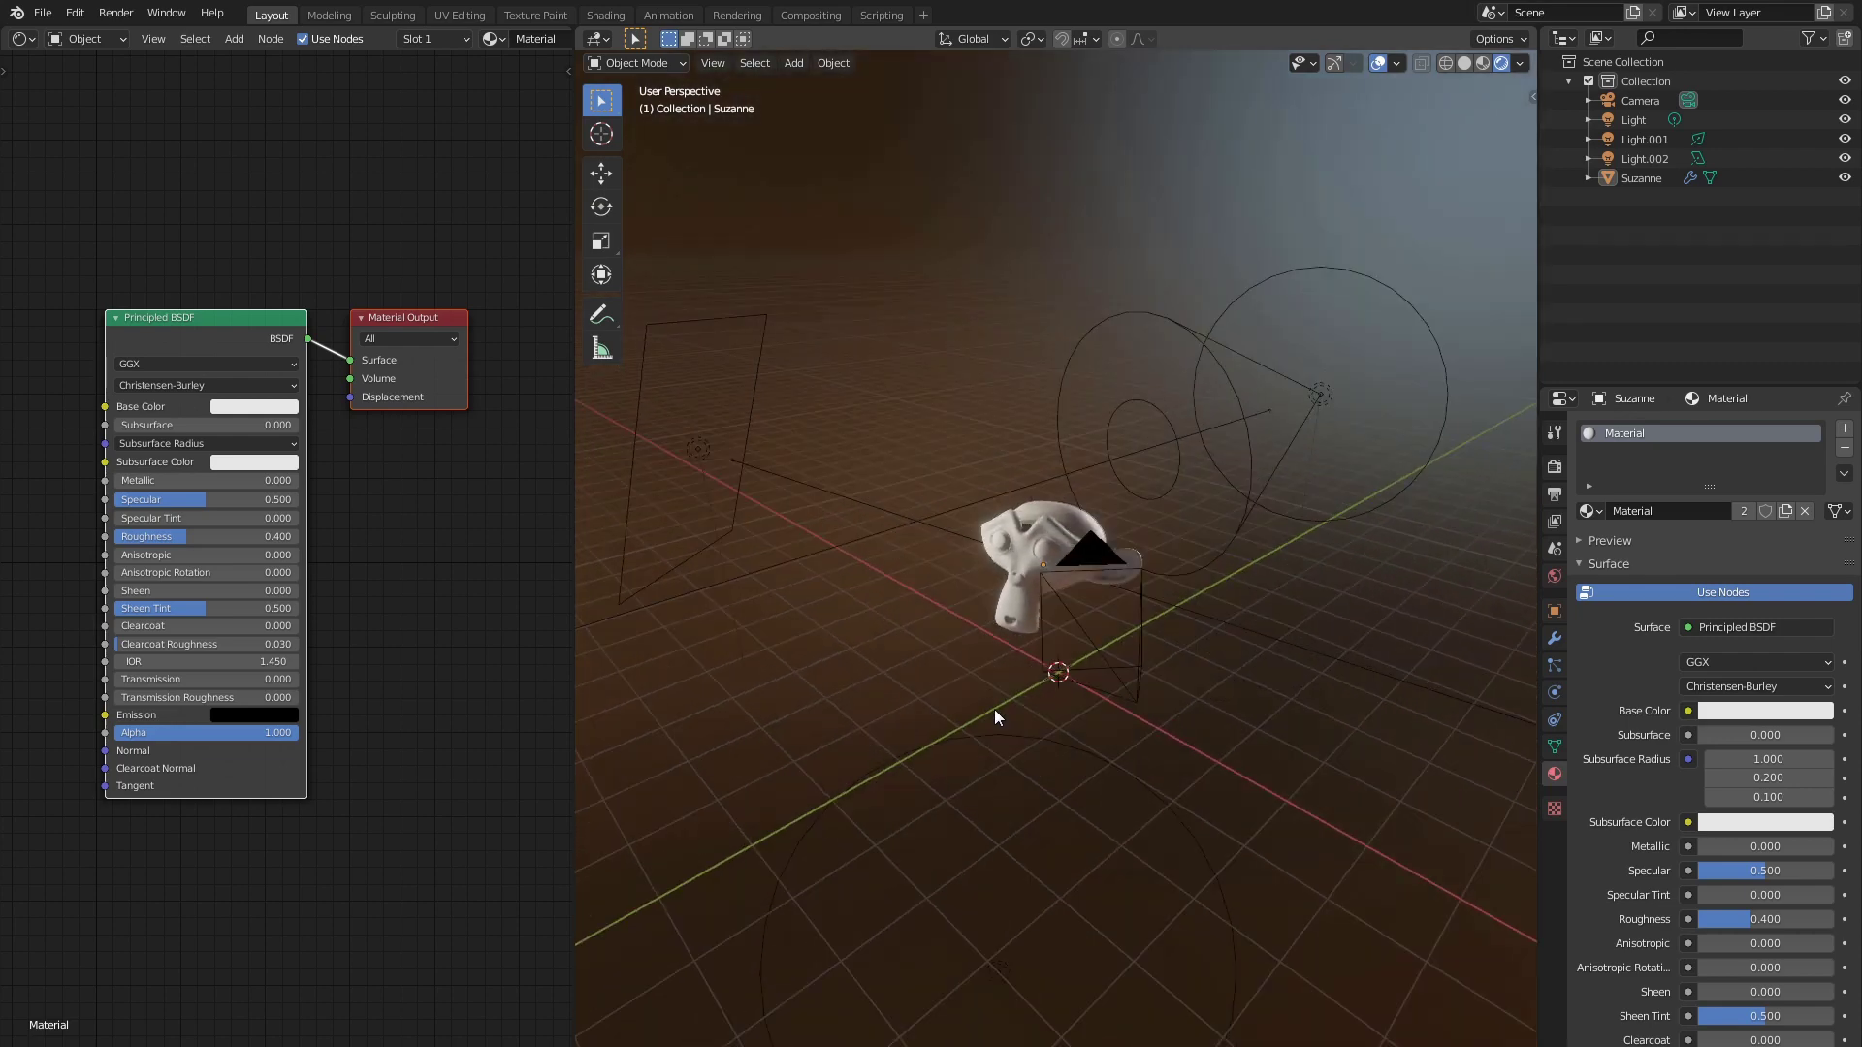
middle_drag(993, 708, 1200, 729)
scroll(928, 706, up, 3)
scroll(1406, 708, down, 2)
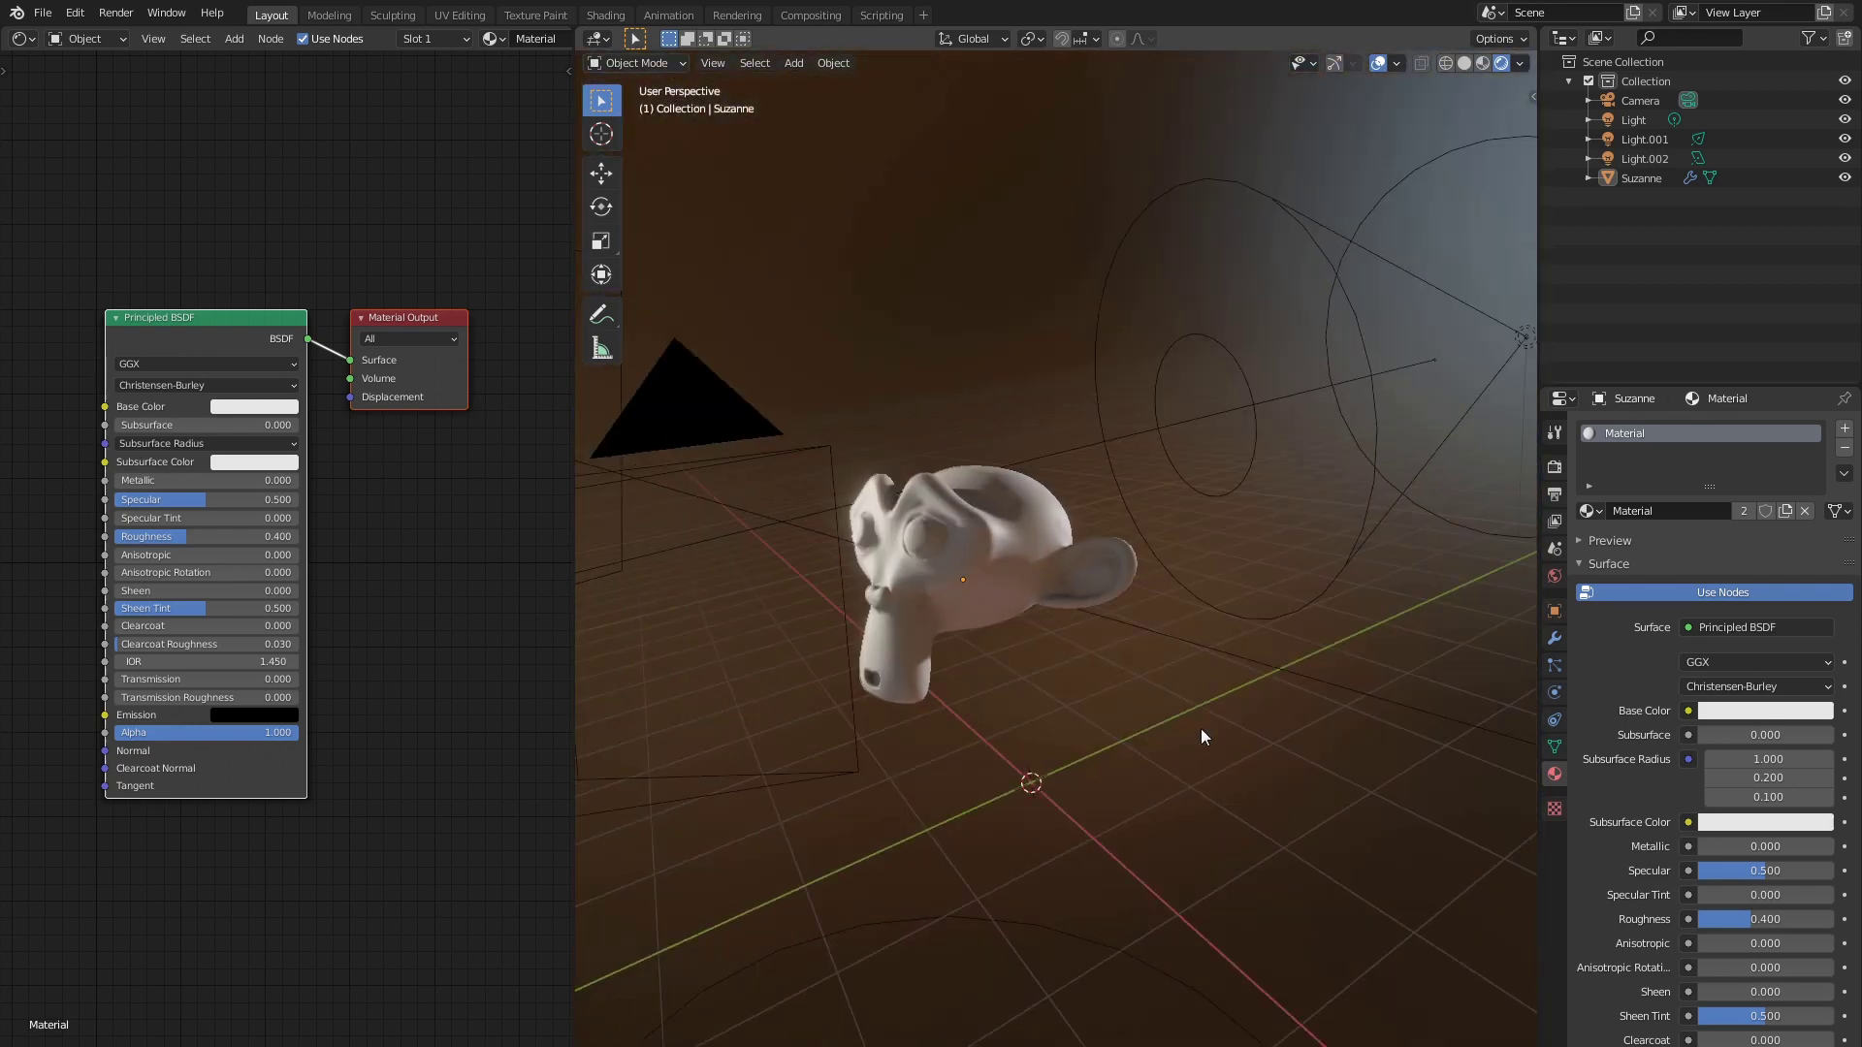
click(1373, 433)
middle_drag(1254, 485, 1189, 567)
scroll(1138, 642, down, 3)
click(793, 411)
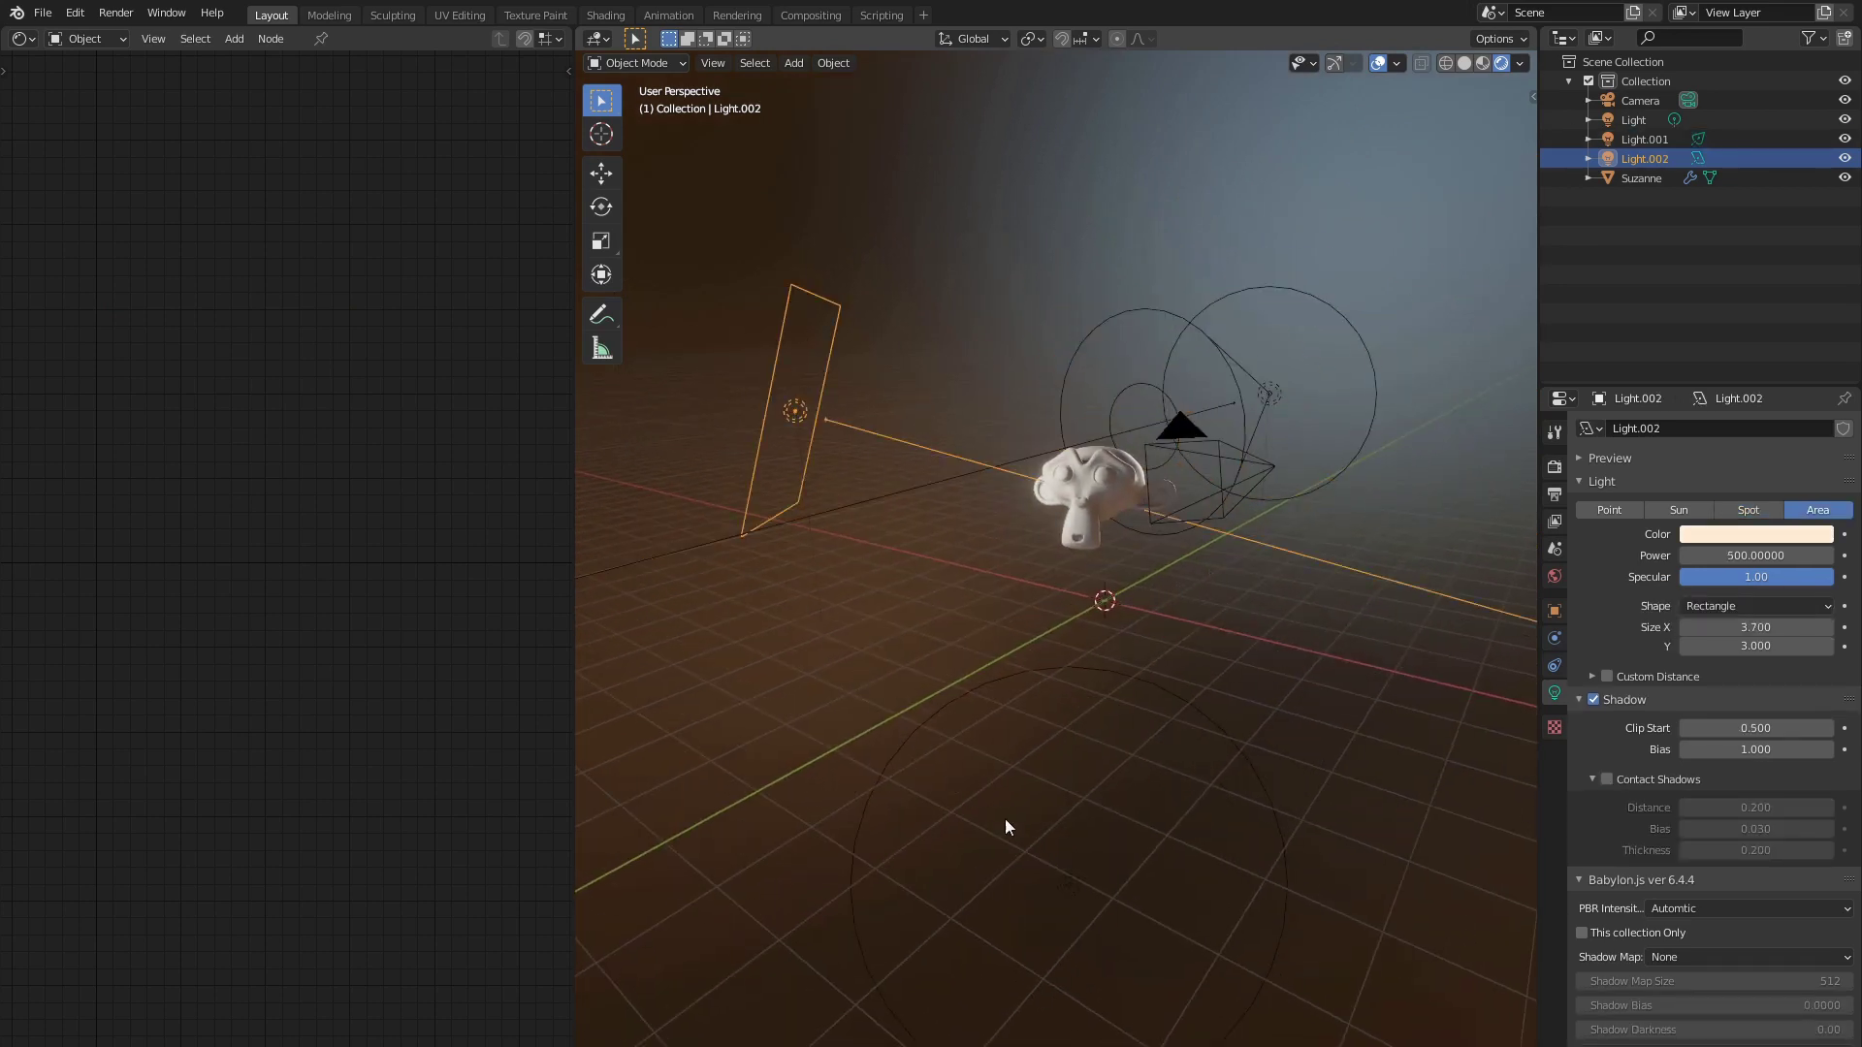
click(1070, 888)
middle_drag(1068, 881, 1014, 935)
scroll(1013, 965, up, 3)
scroll(1011, 992, up, 2)
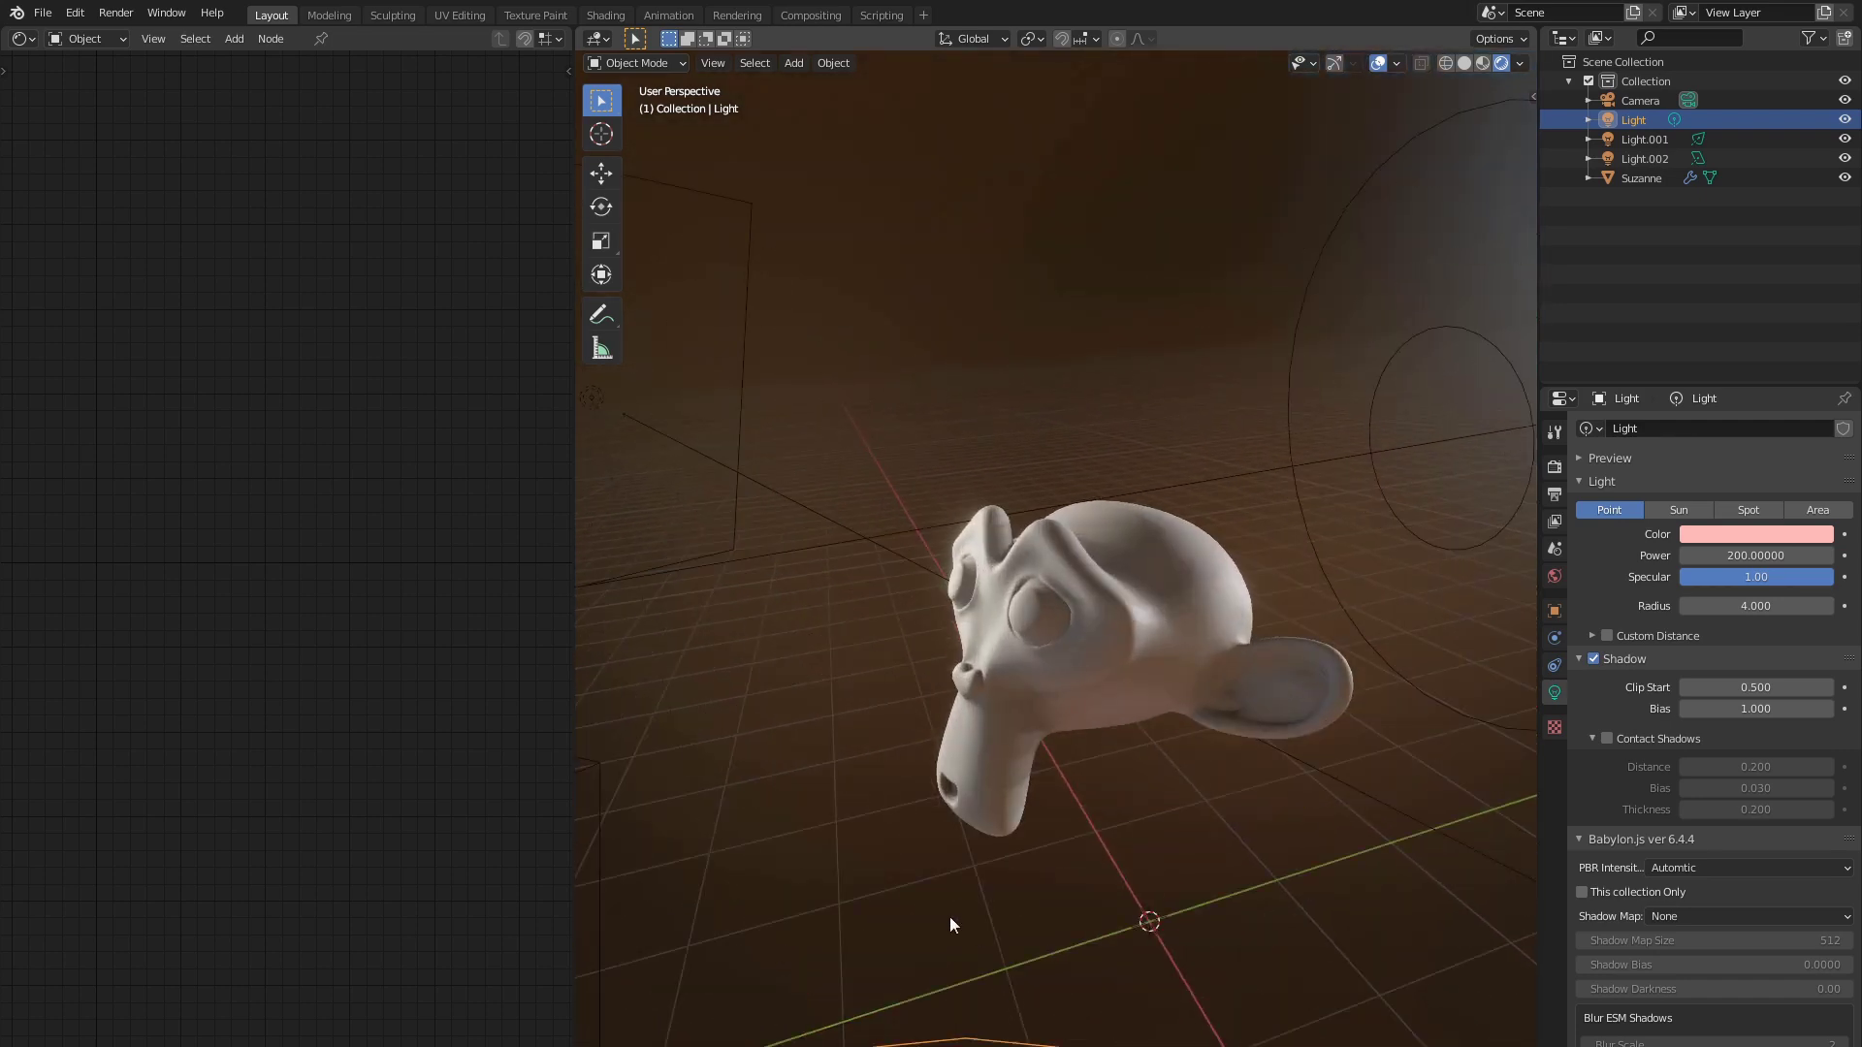
Show the World shader nodes and examine the whole environment texture setup in a temporarily widened node editor
click(97, 38)
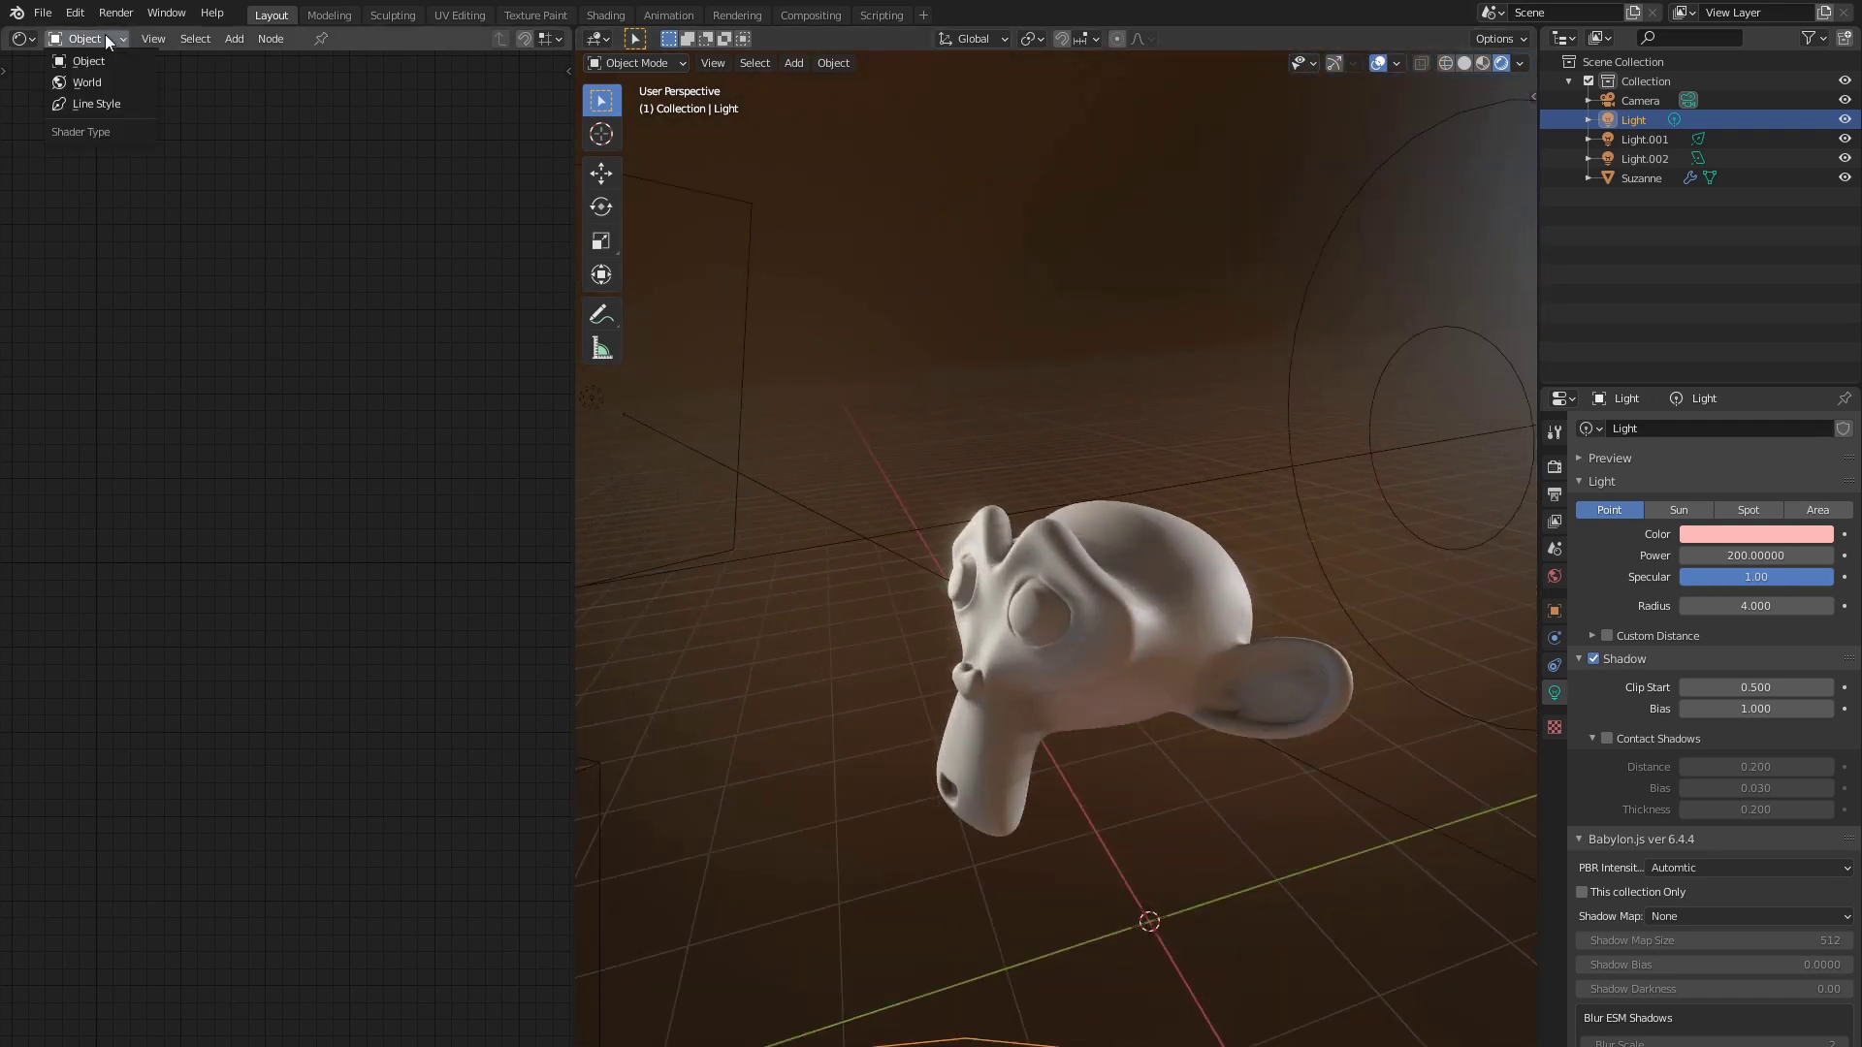
click(128, 78)
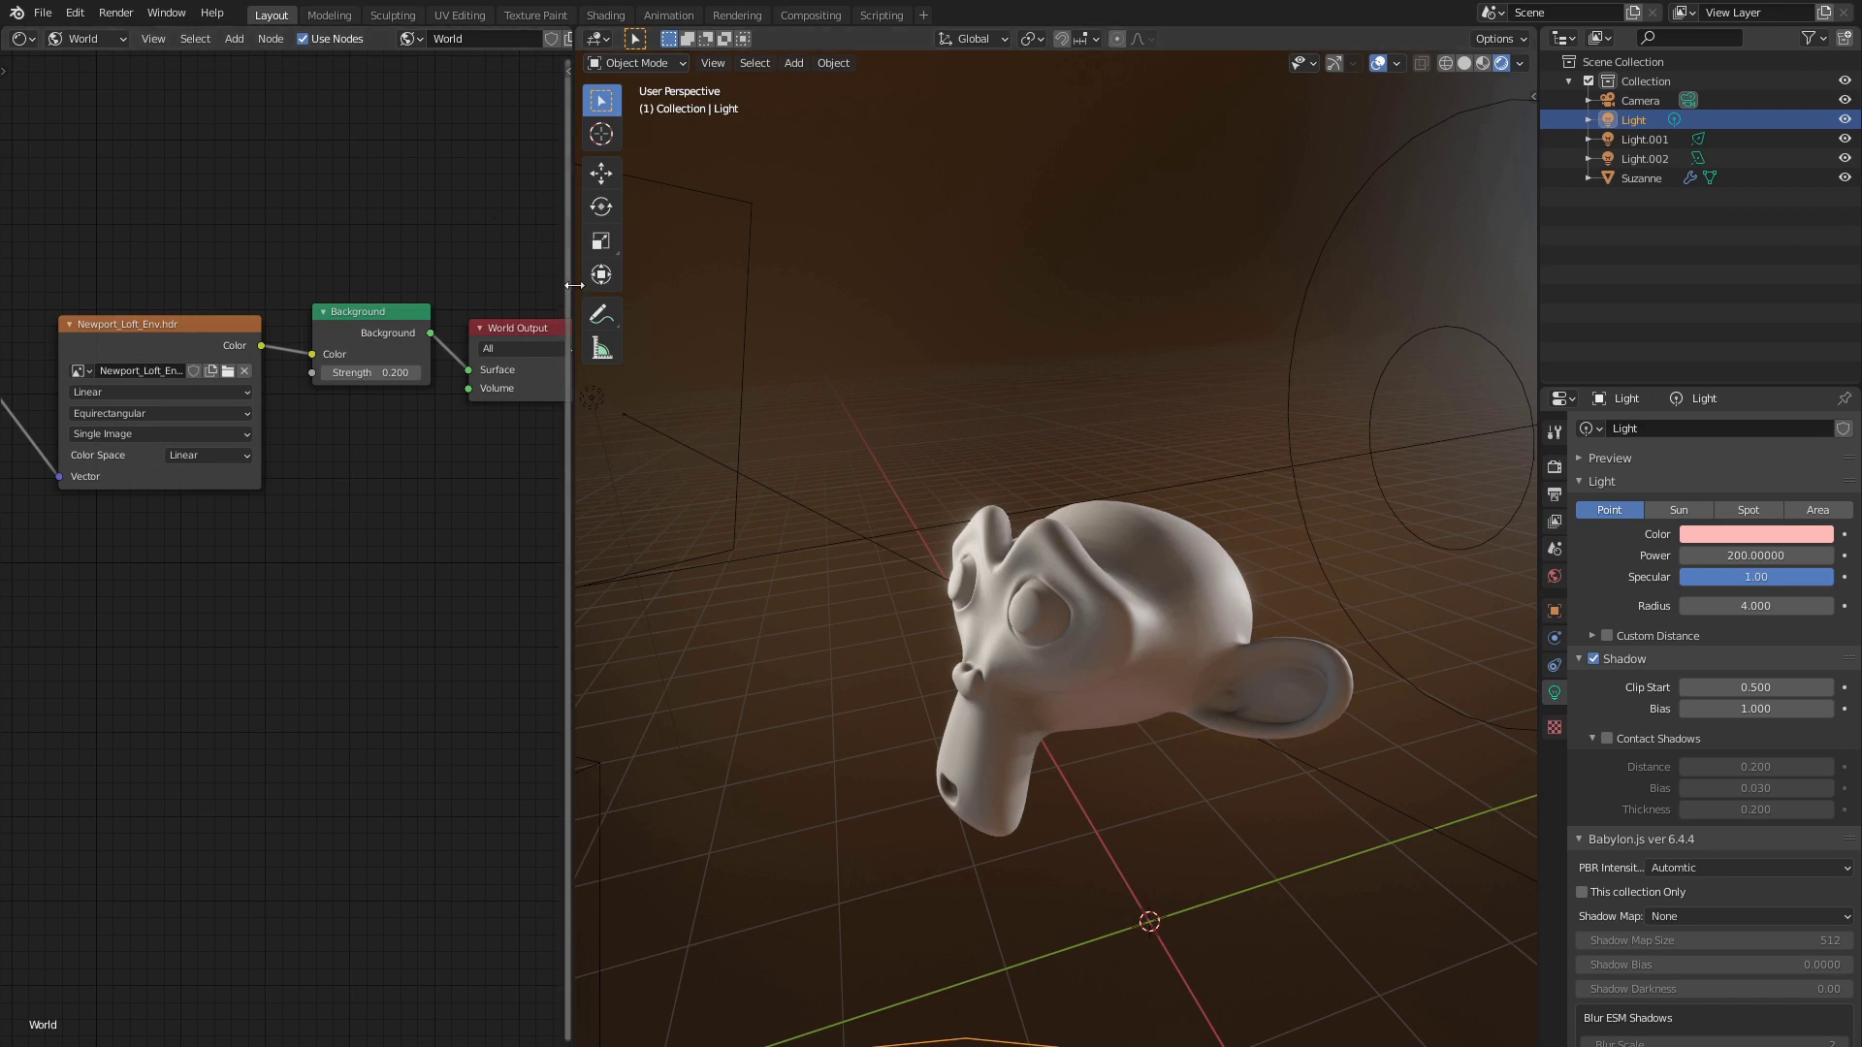
drag(563, 288, 1031, 253)
middle_drag(836, 193, 1006, 301)
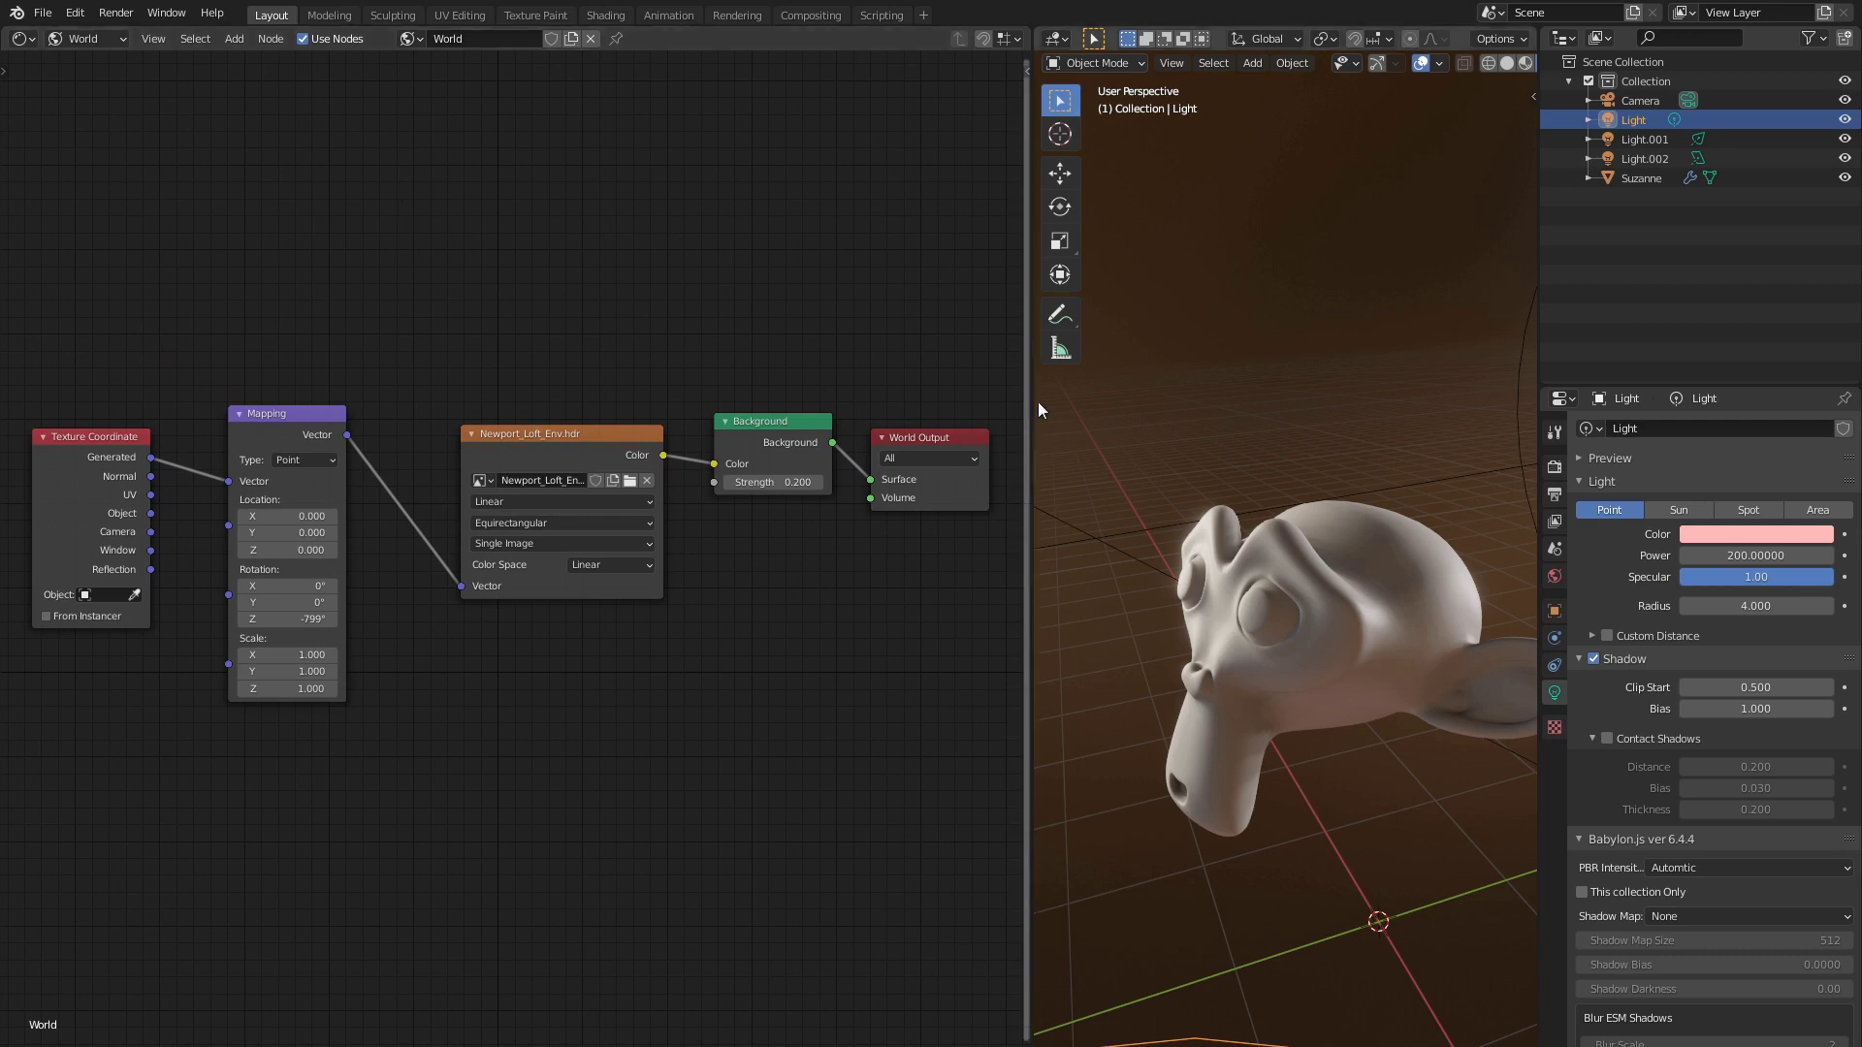
drag(1034, 408, 512, 407)
Return to the camera view, select Suzanne and show its object material nodes in a wider node editor
key(KP_0)
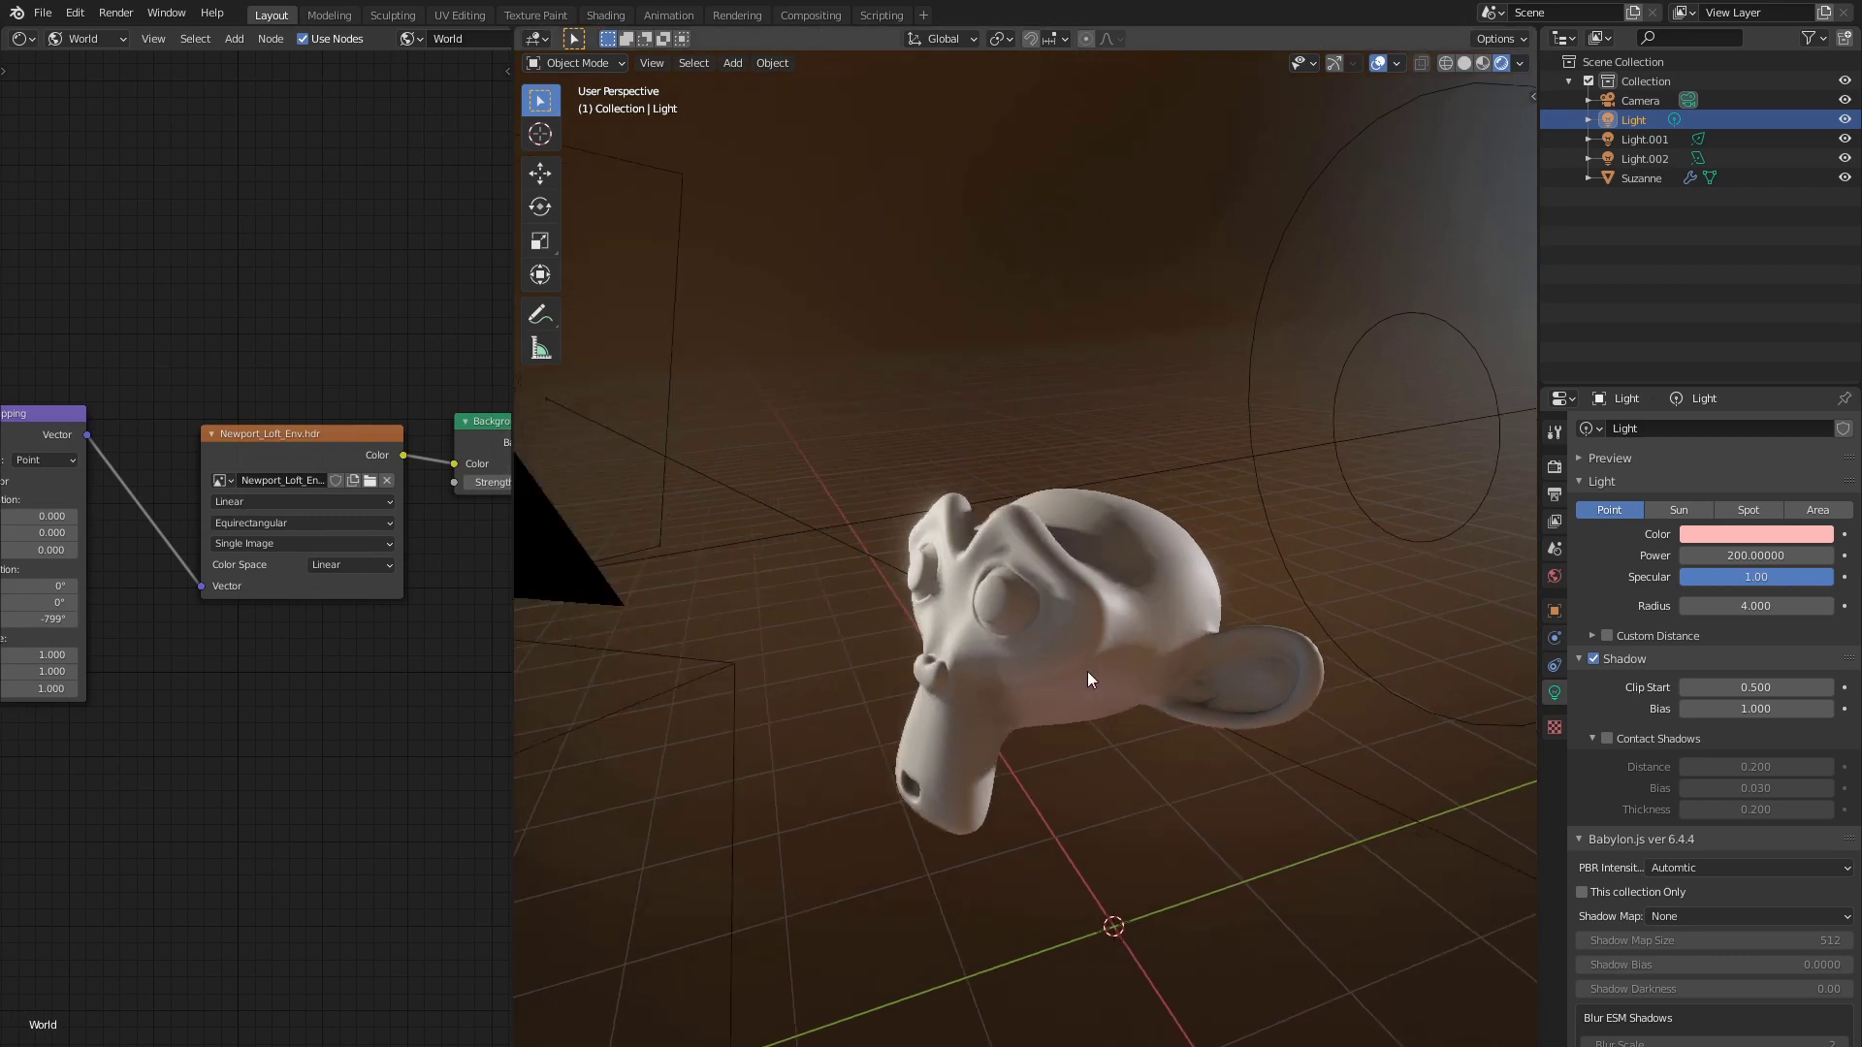
click(1010, 588)
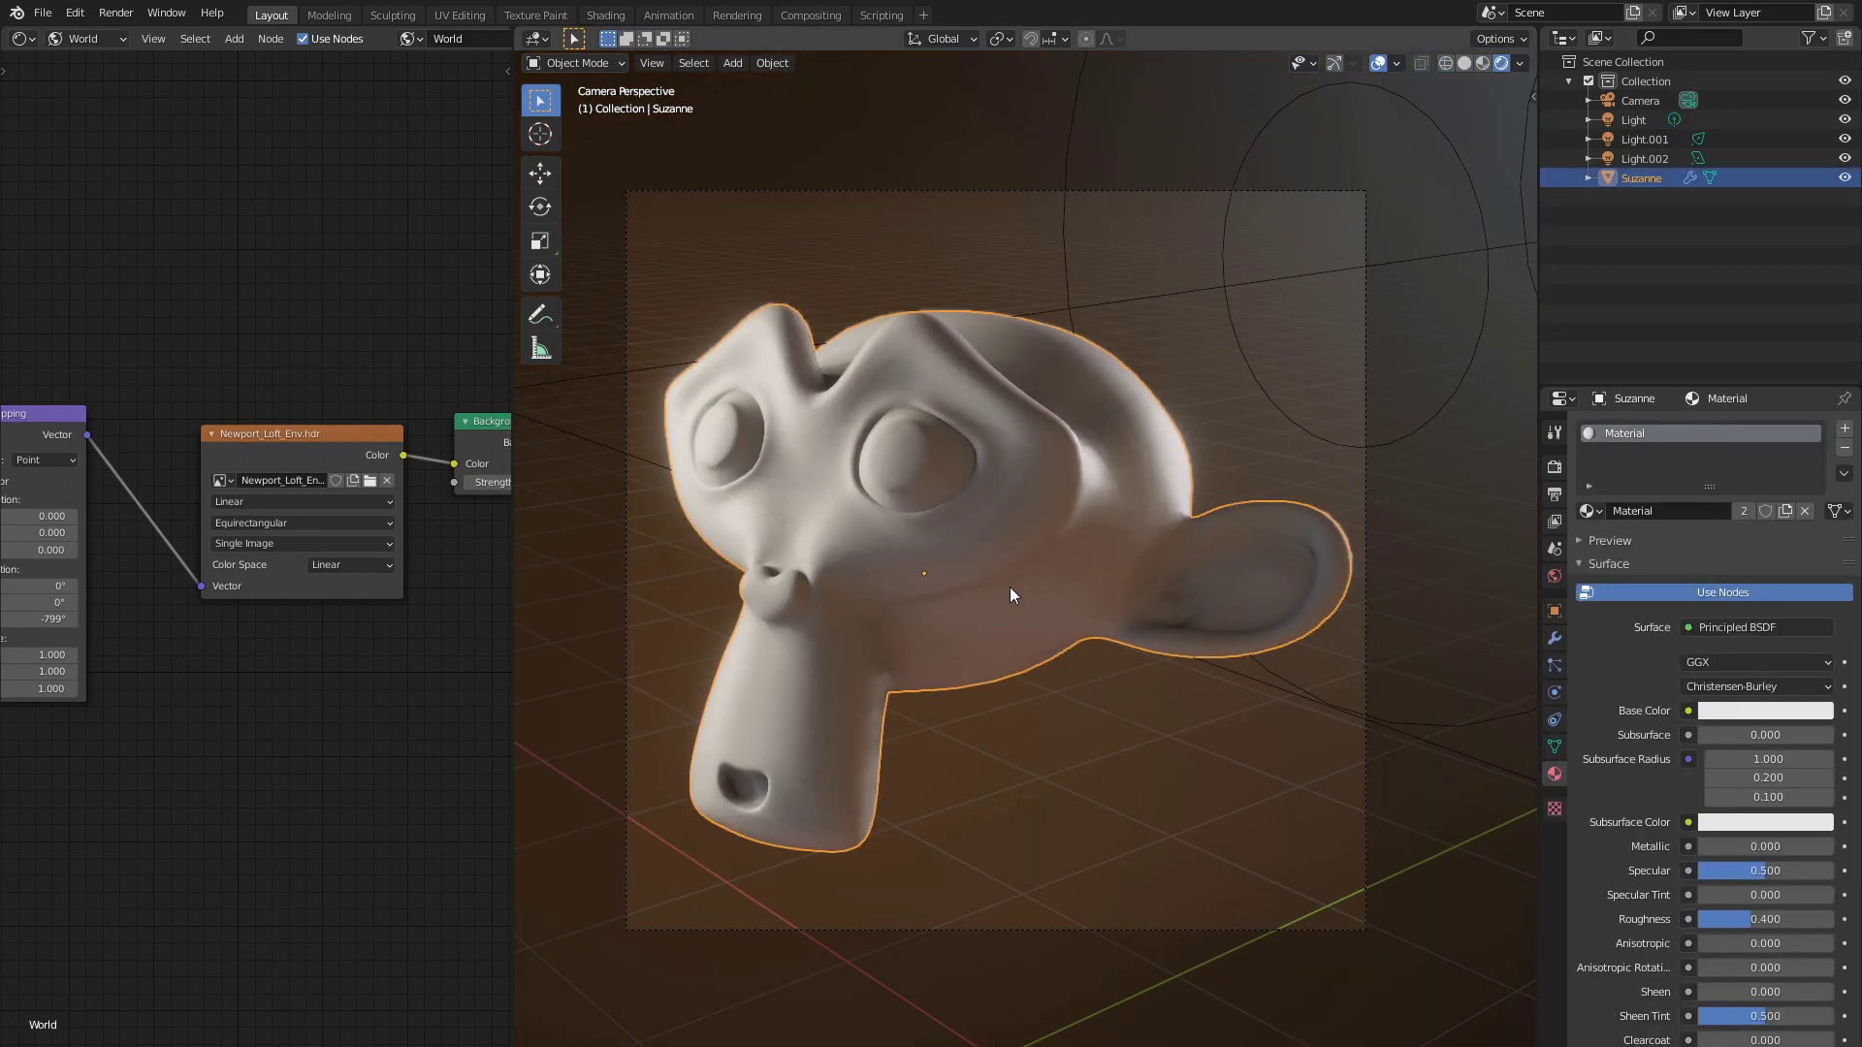
click(115, 36)
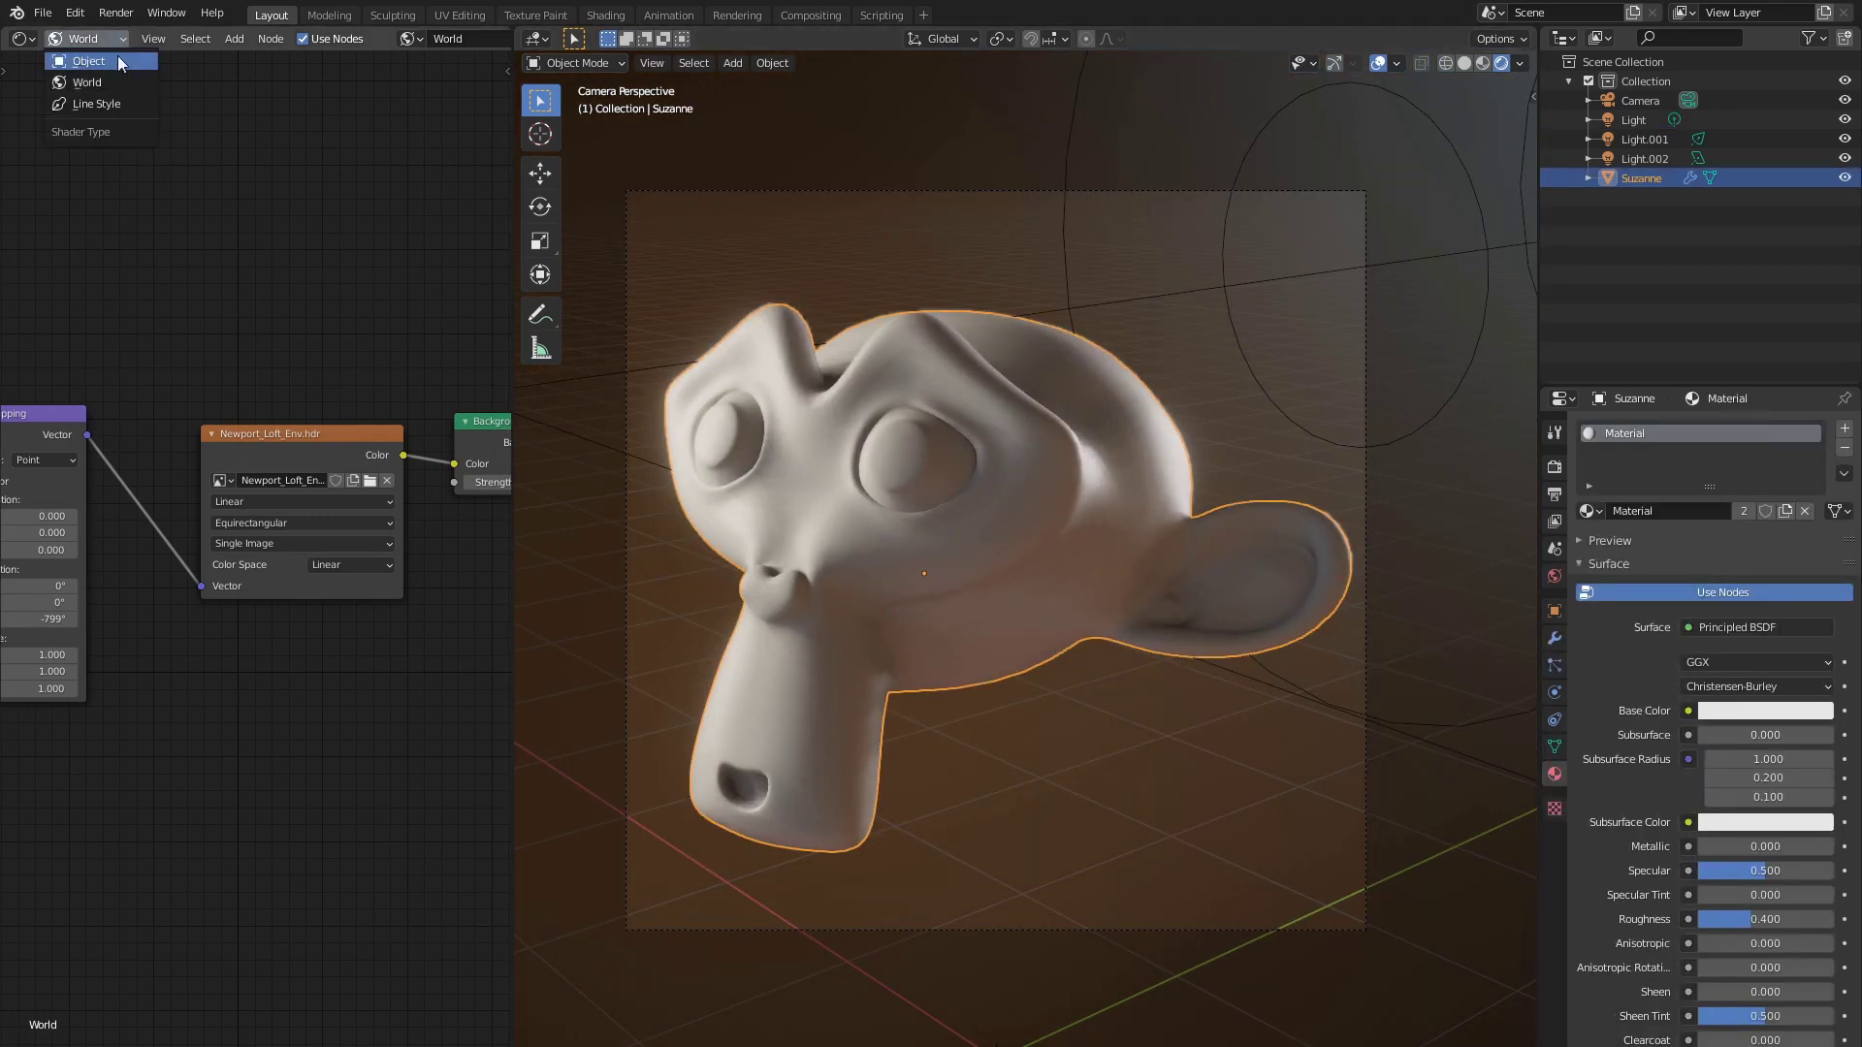
click(119, 56)
key(Home)
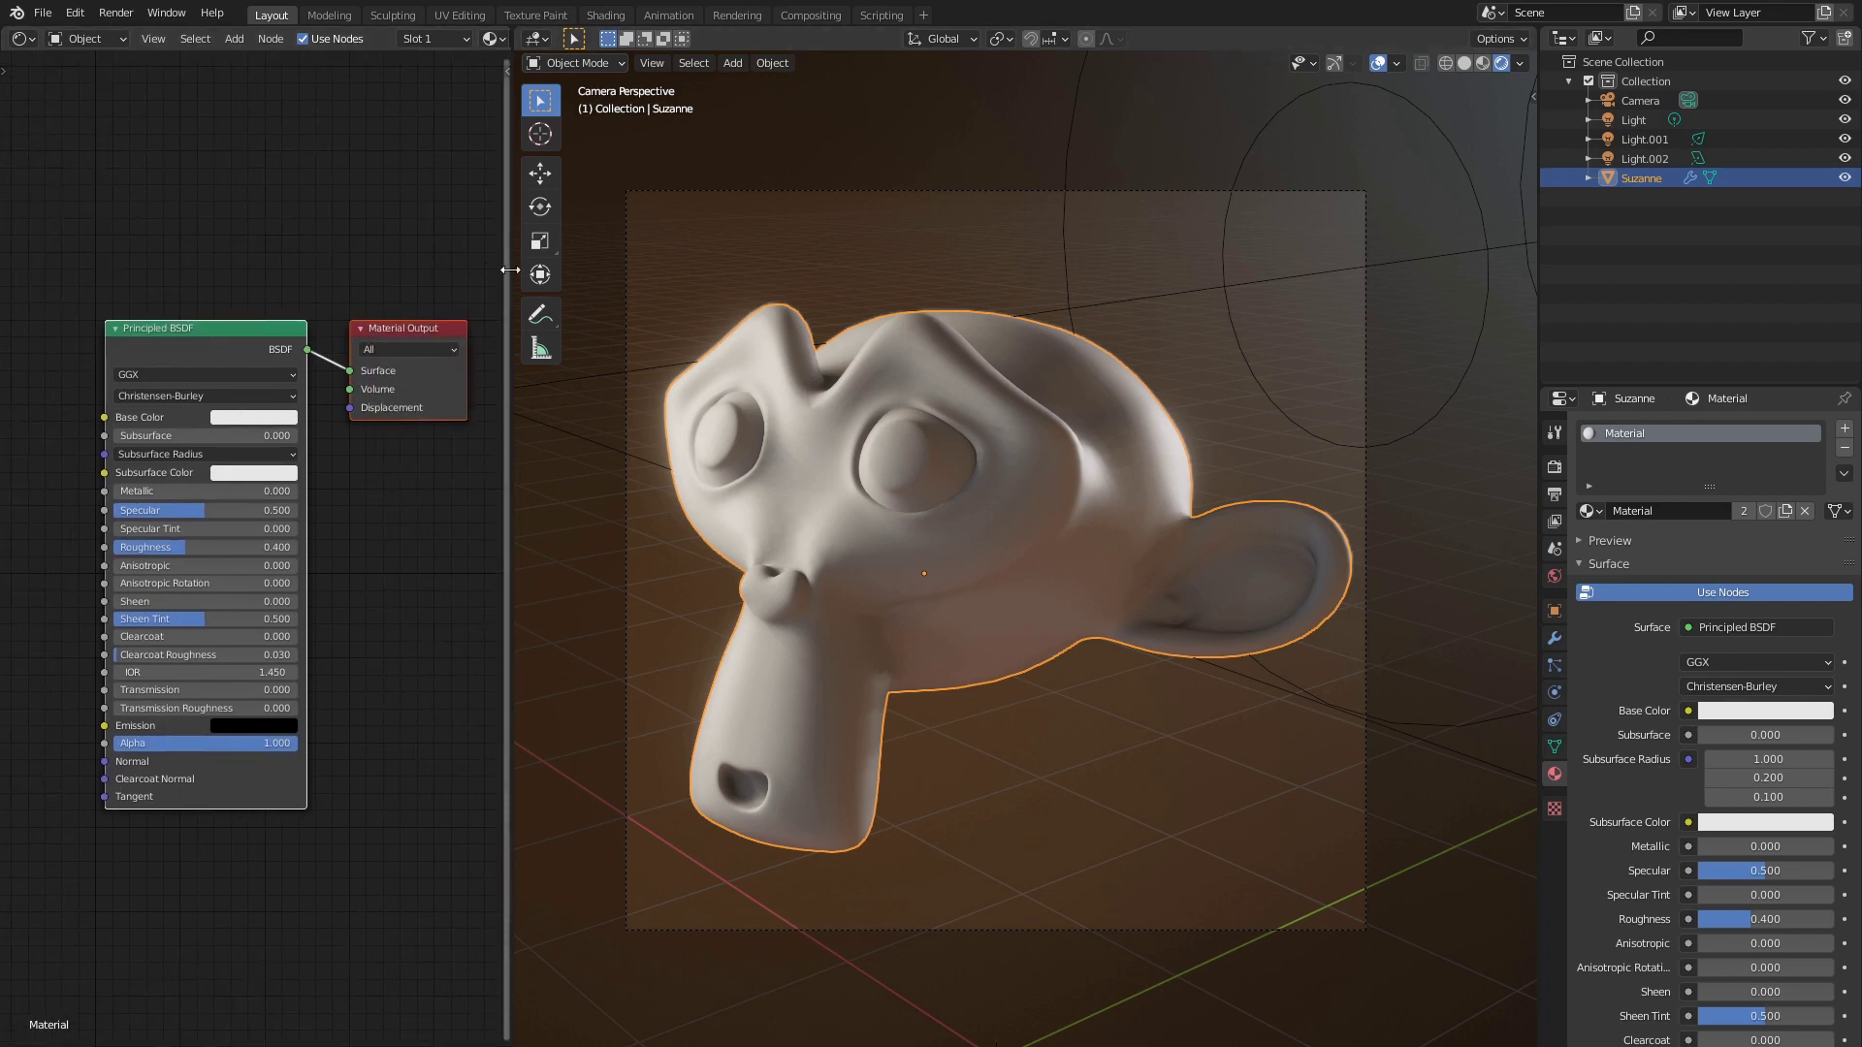
drag(510, 270, 711, 269)
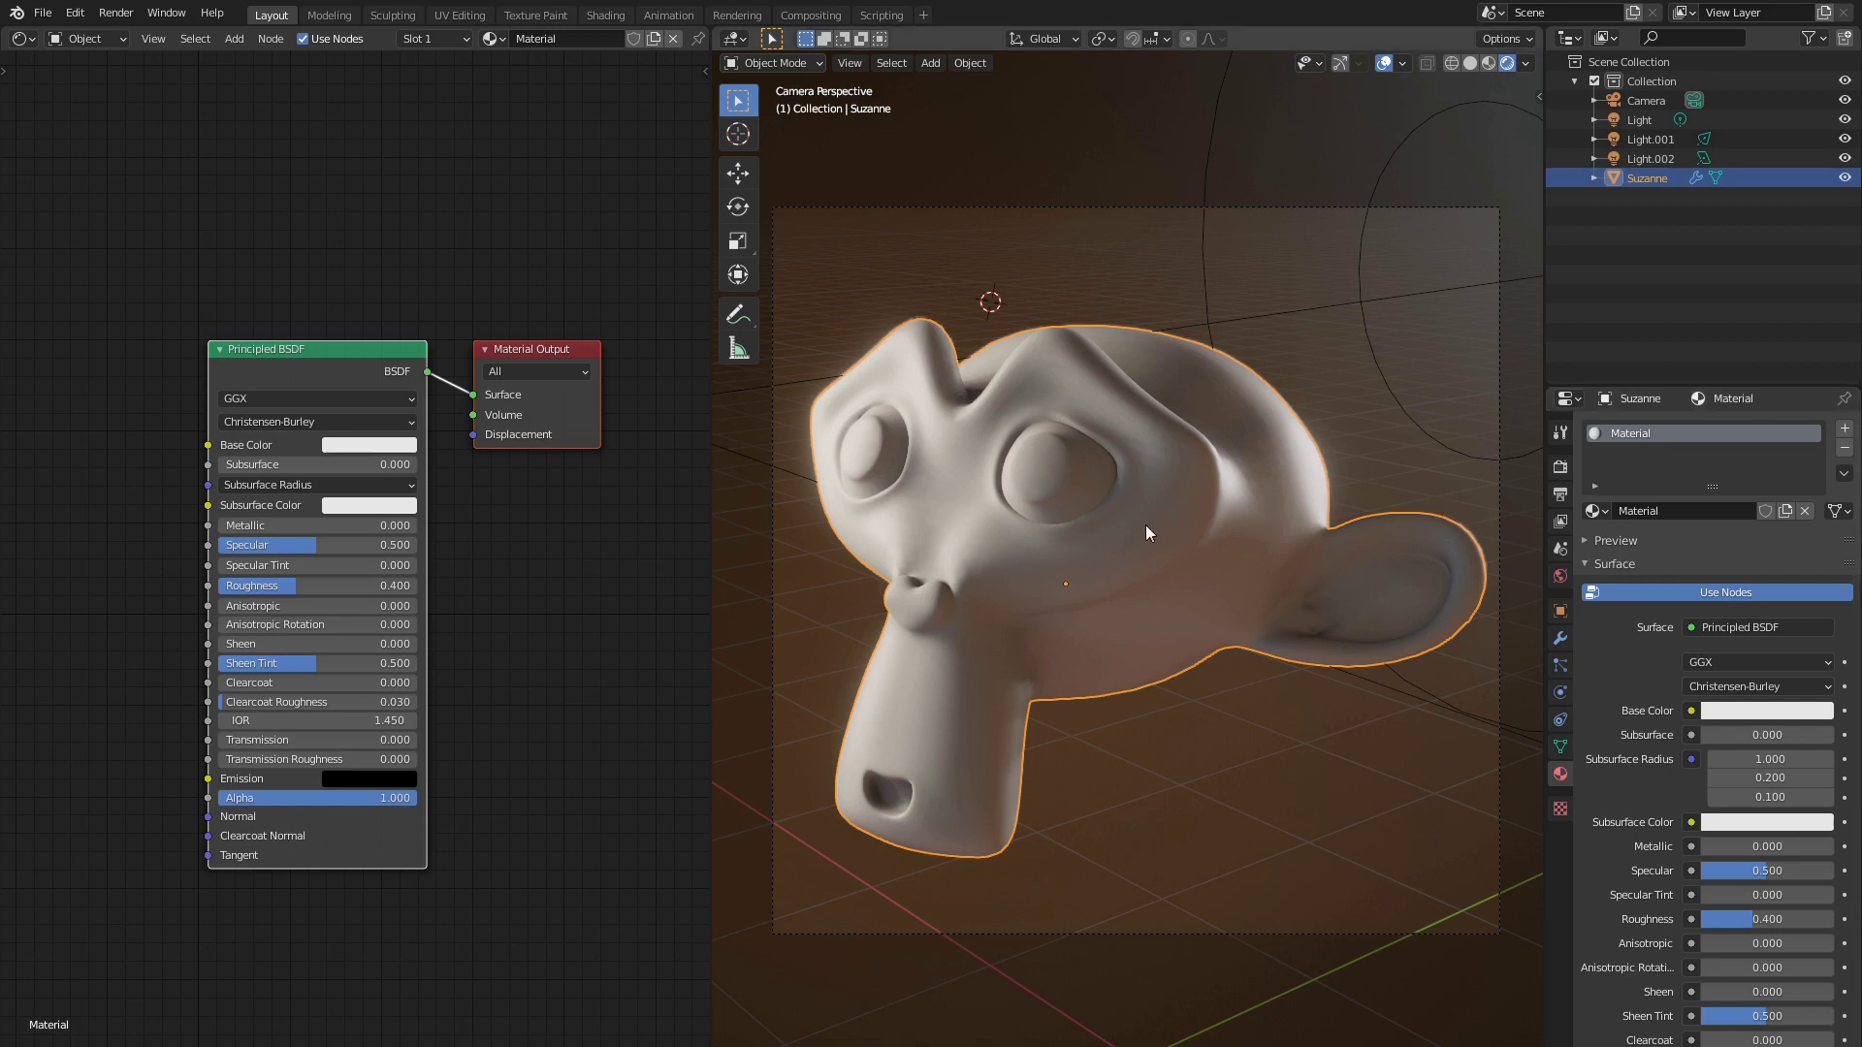
Set the Principled BSDF's Subsurface value to 0.7
middle_drag(441, 528, 471, 530)
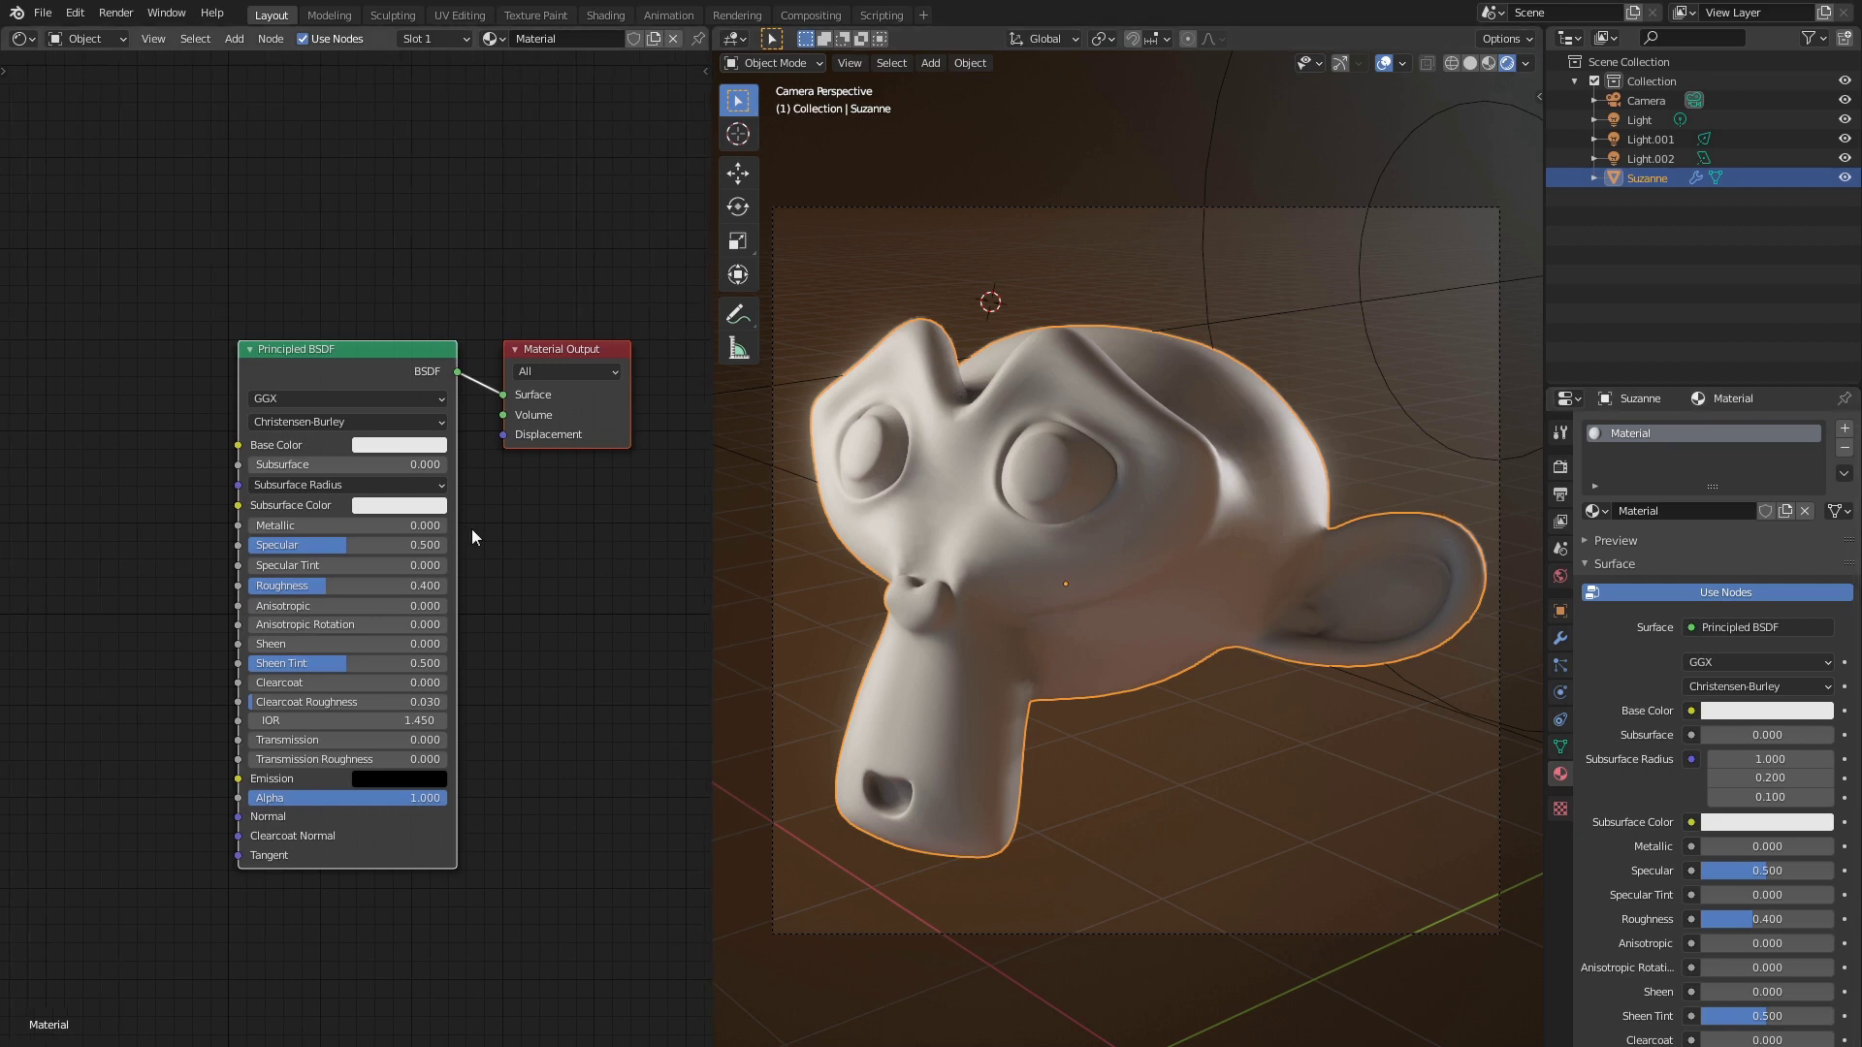
click(396, 465)
text(0.7)
key(Return)
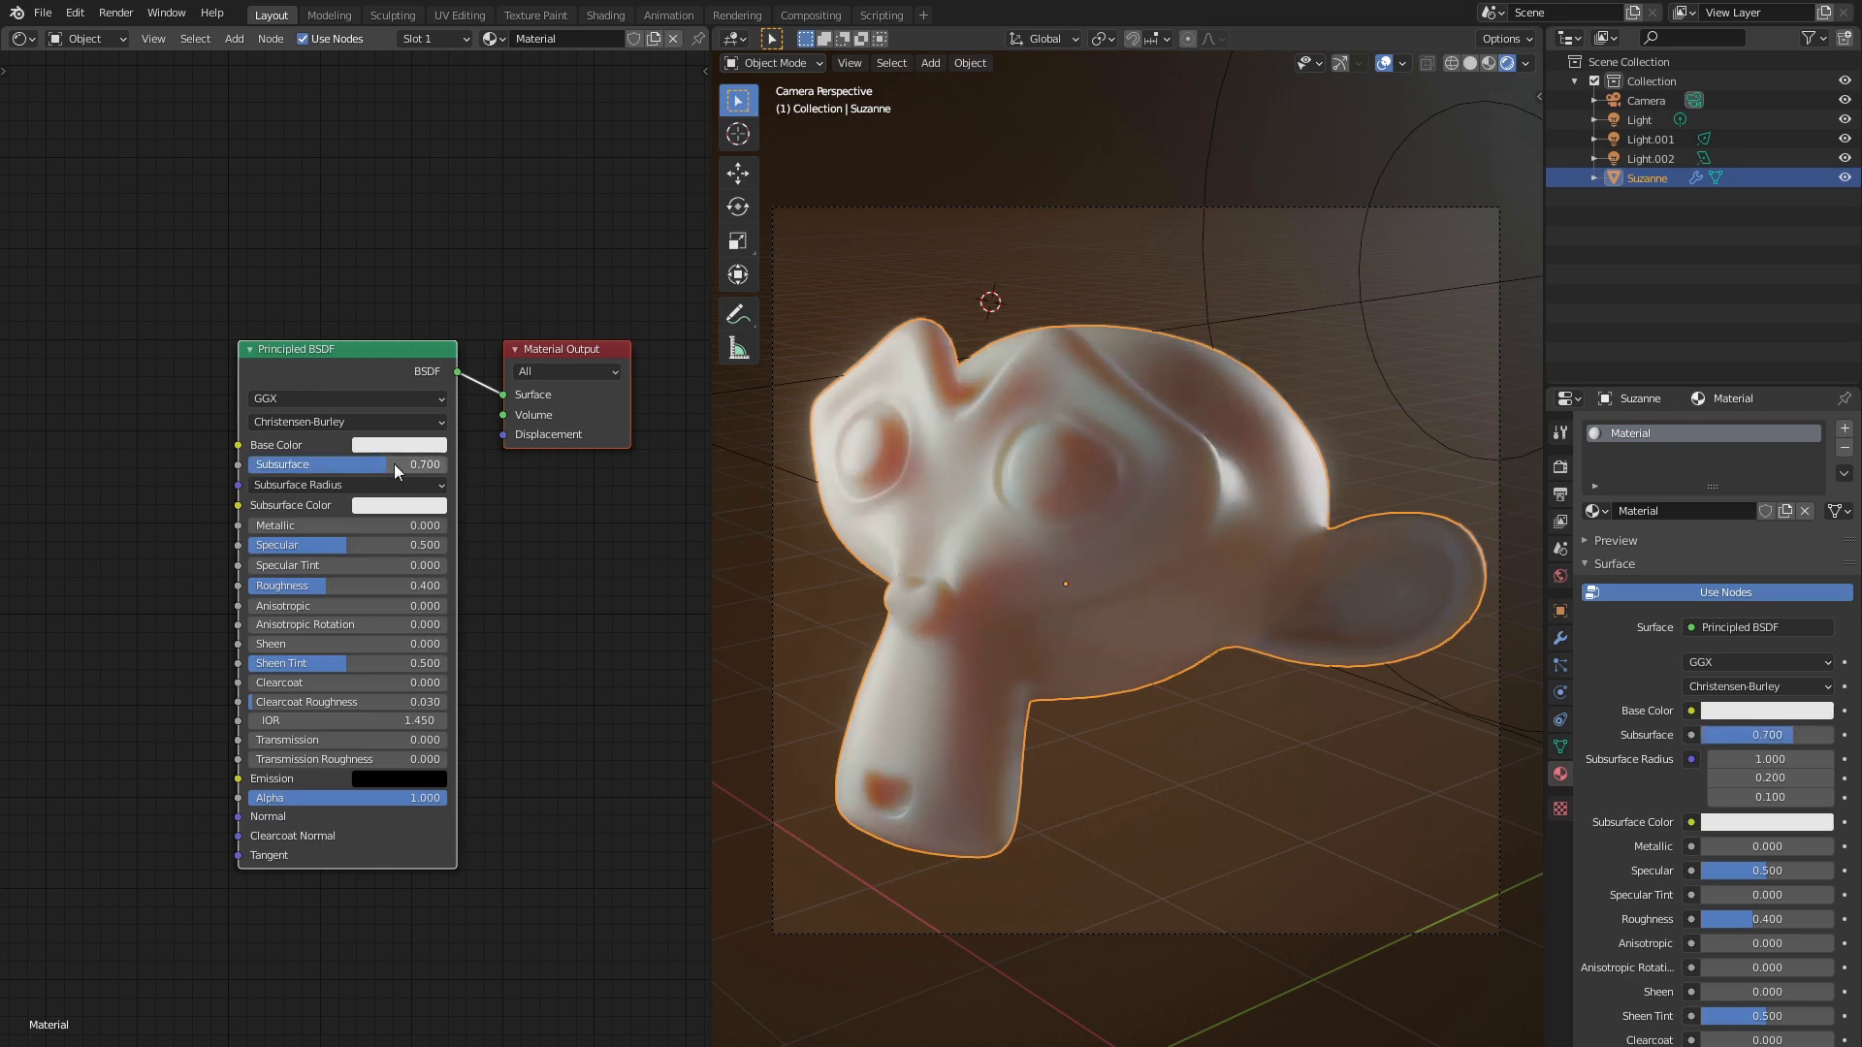
Add an Image Texture node before the Principled BSDF and load tex_skin_hairy_bumps.jpg into it
scroll(305, 474, down, 1)
middle_drag(305, 474, 548, 449)
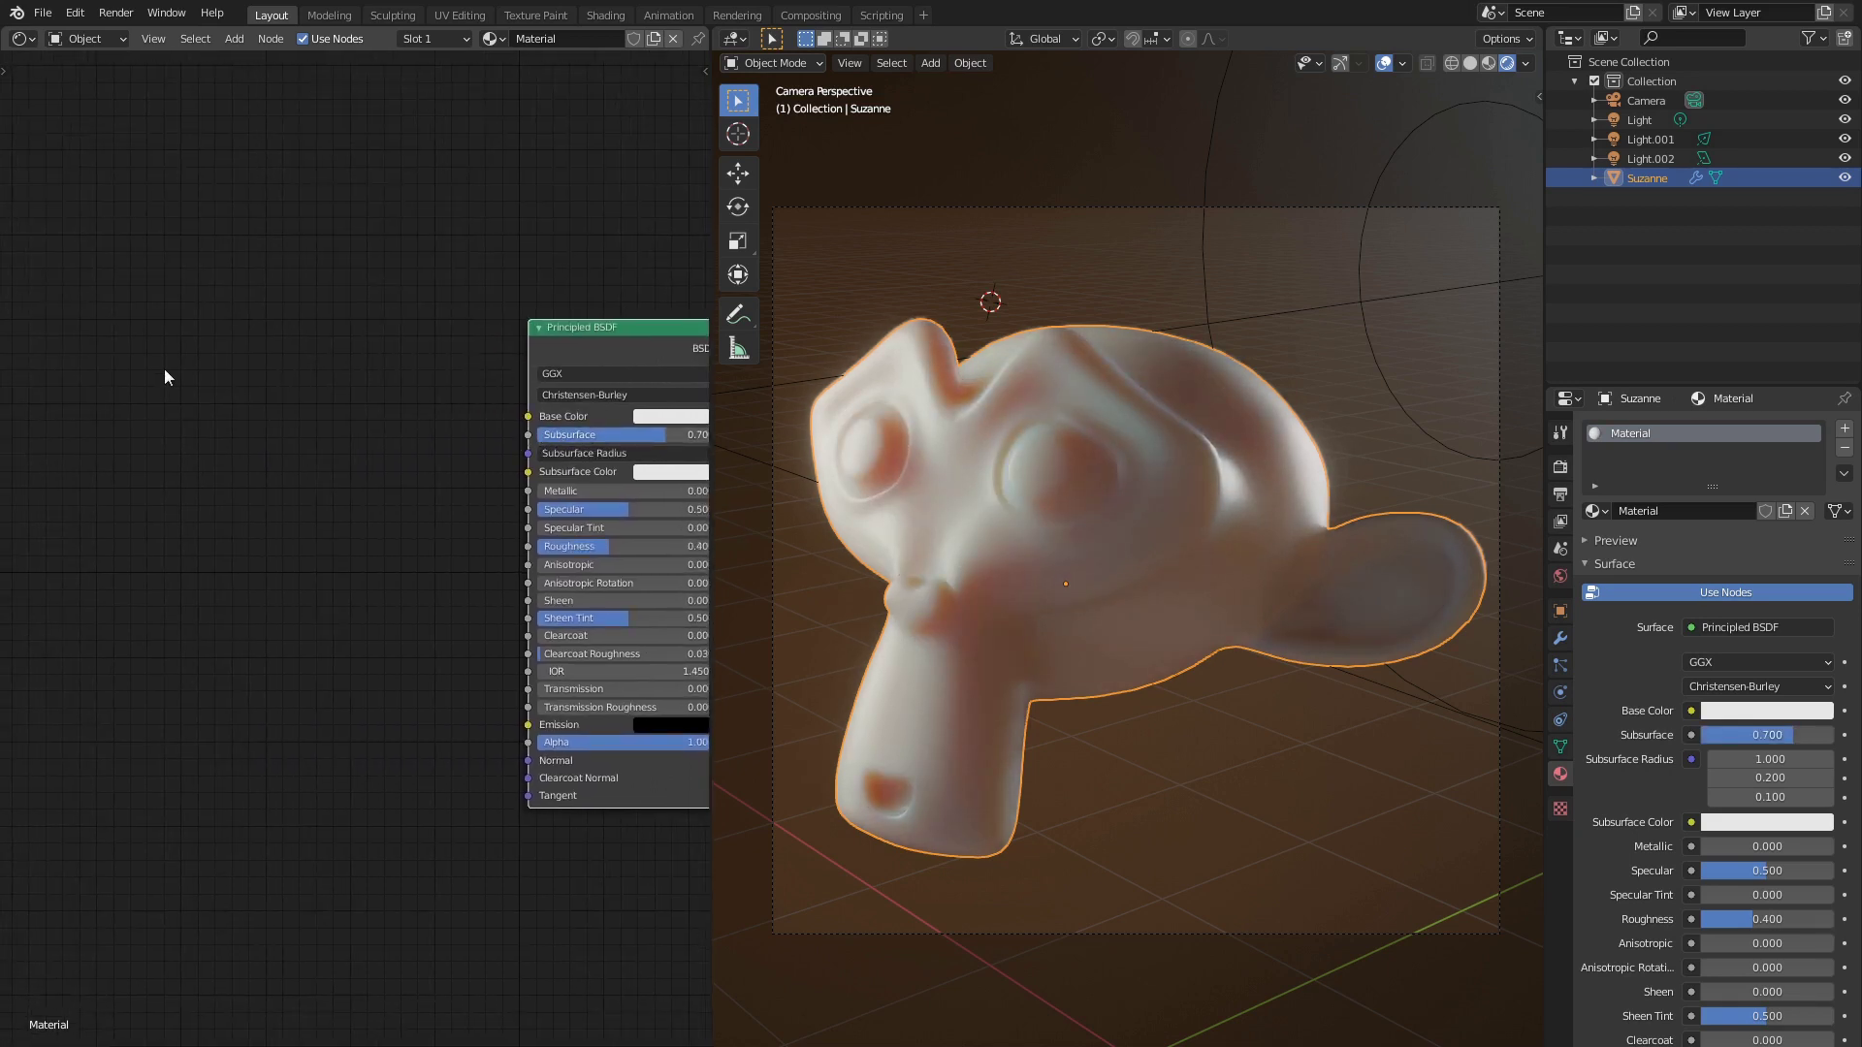
key(shift+a)
mouse_move(165, 368)
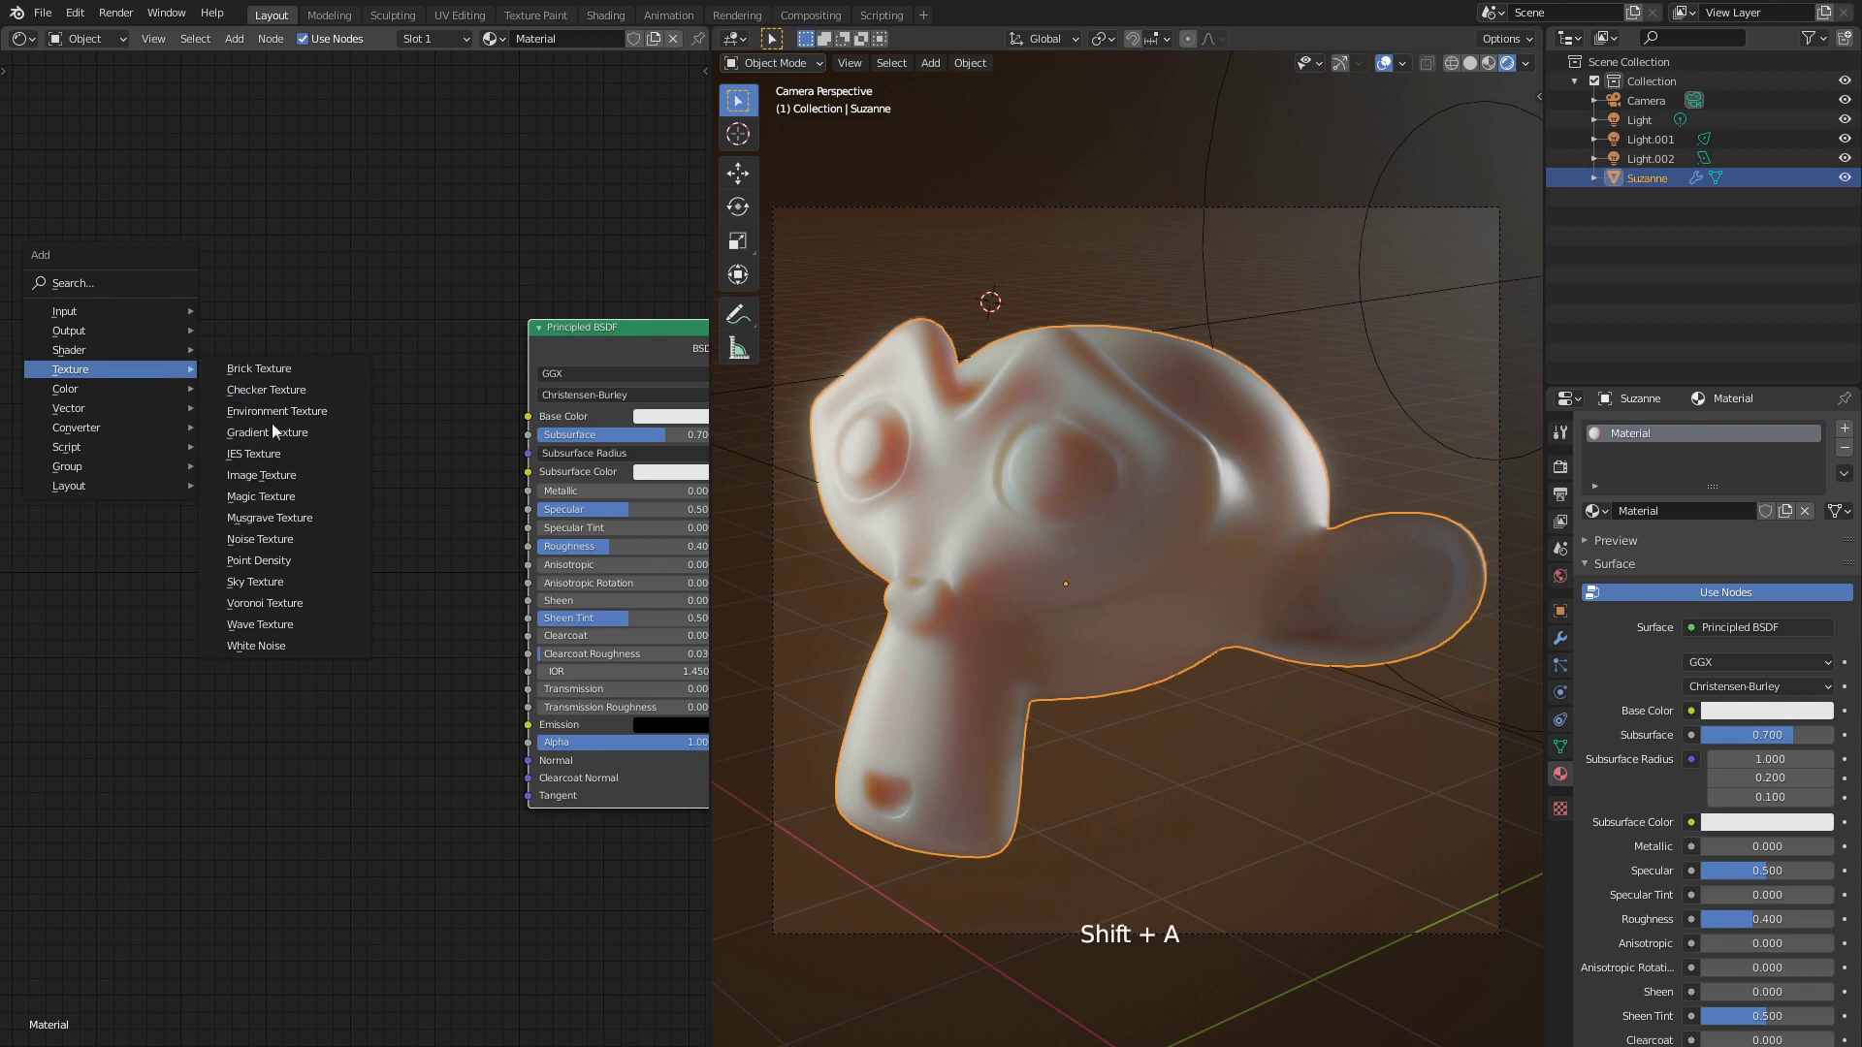
click(262, 475)
click(209, 448)
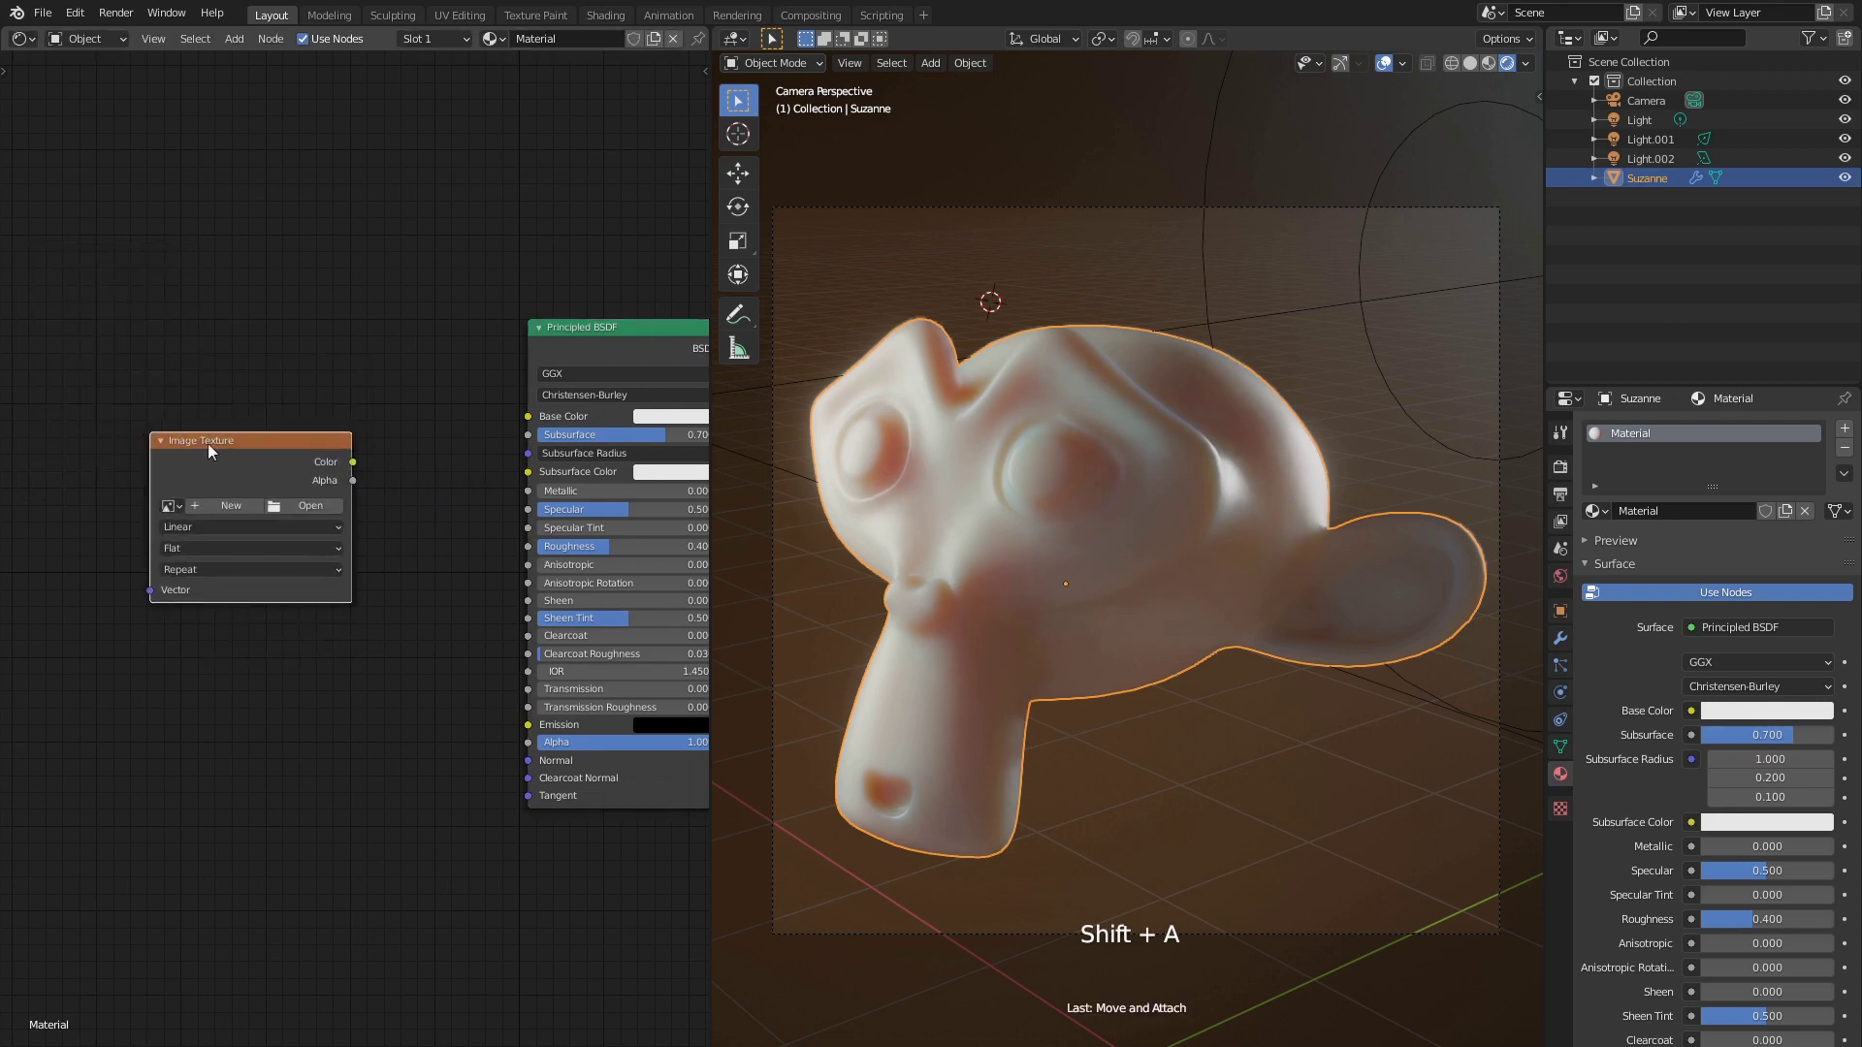
click(309, 505)
click(749, 476)
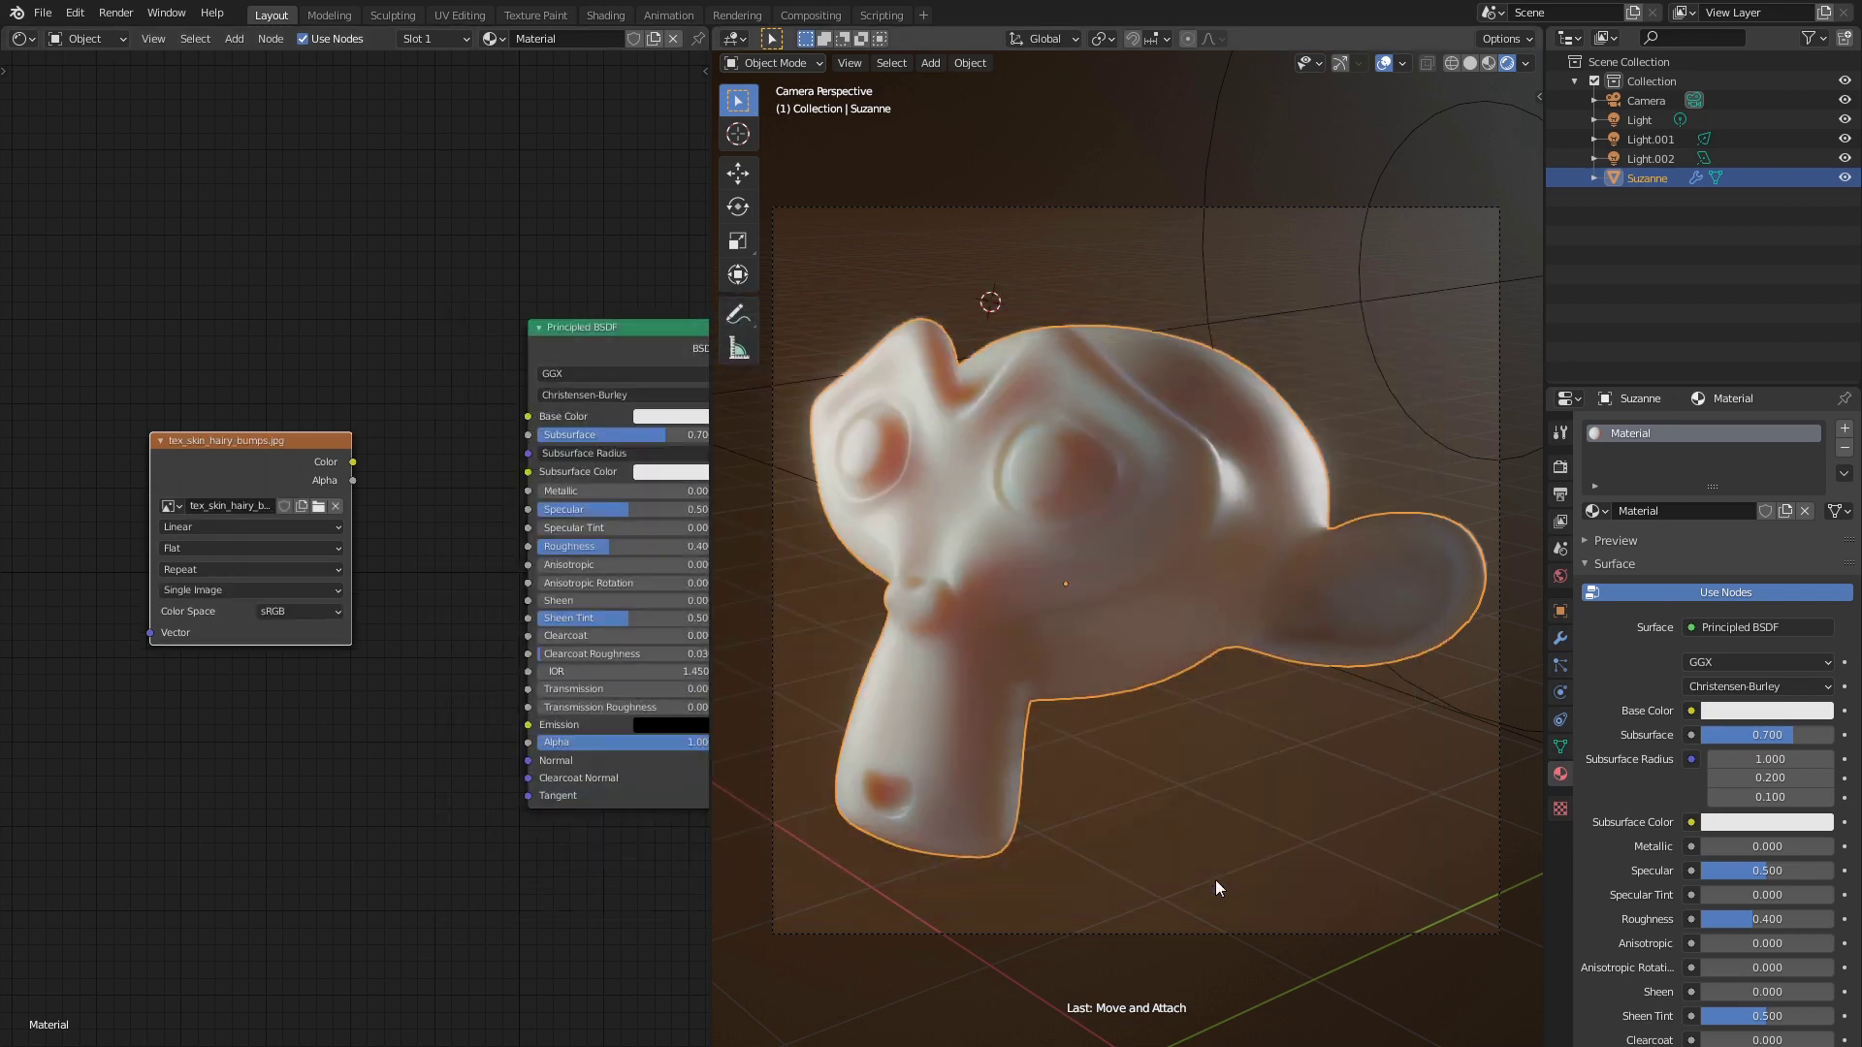
View the tex_skin_hairy_bumps.jpg image in the Image Editor, and return to the Shader Editor
click(23, 39)
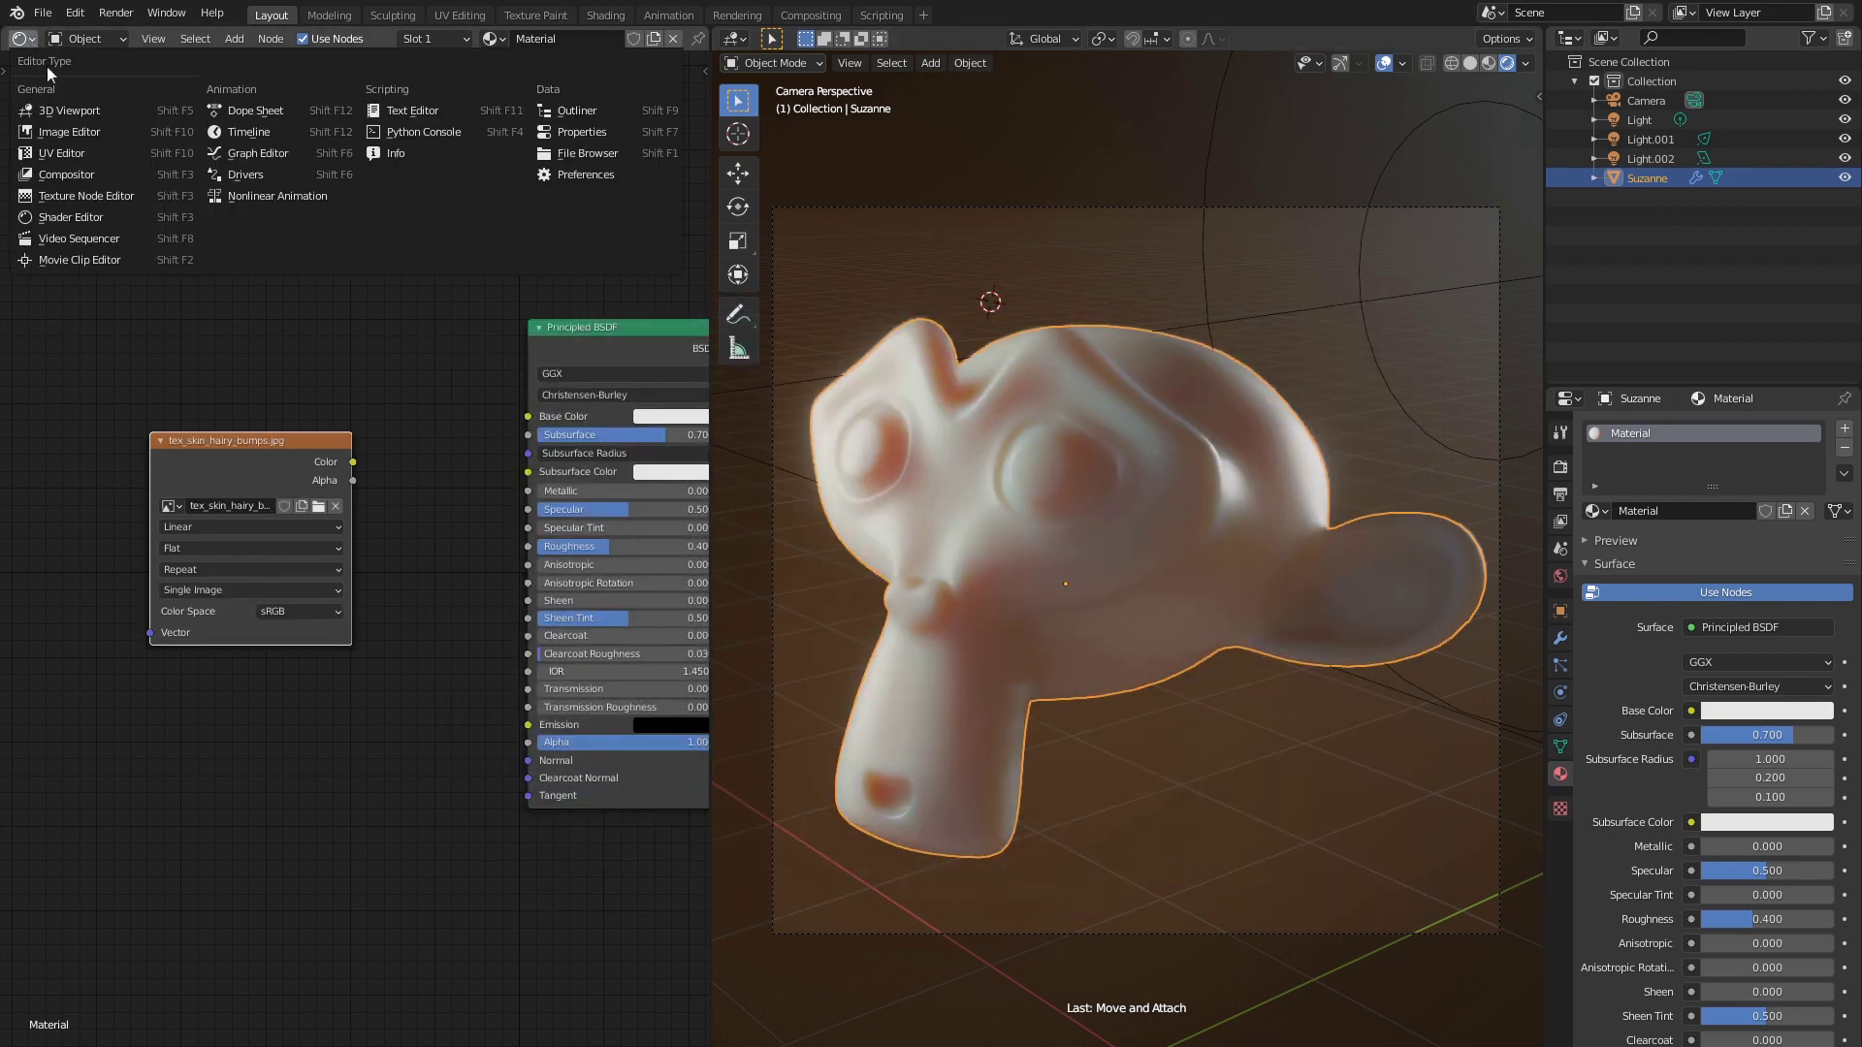
click(72, 130)
click(270, 39)
click(320, 100)
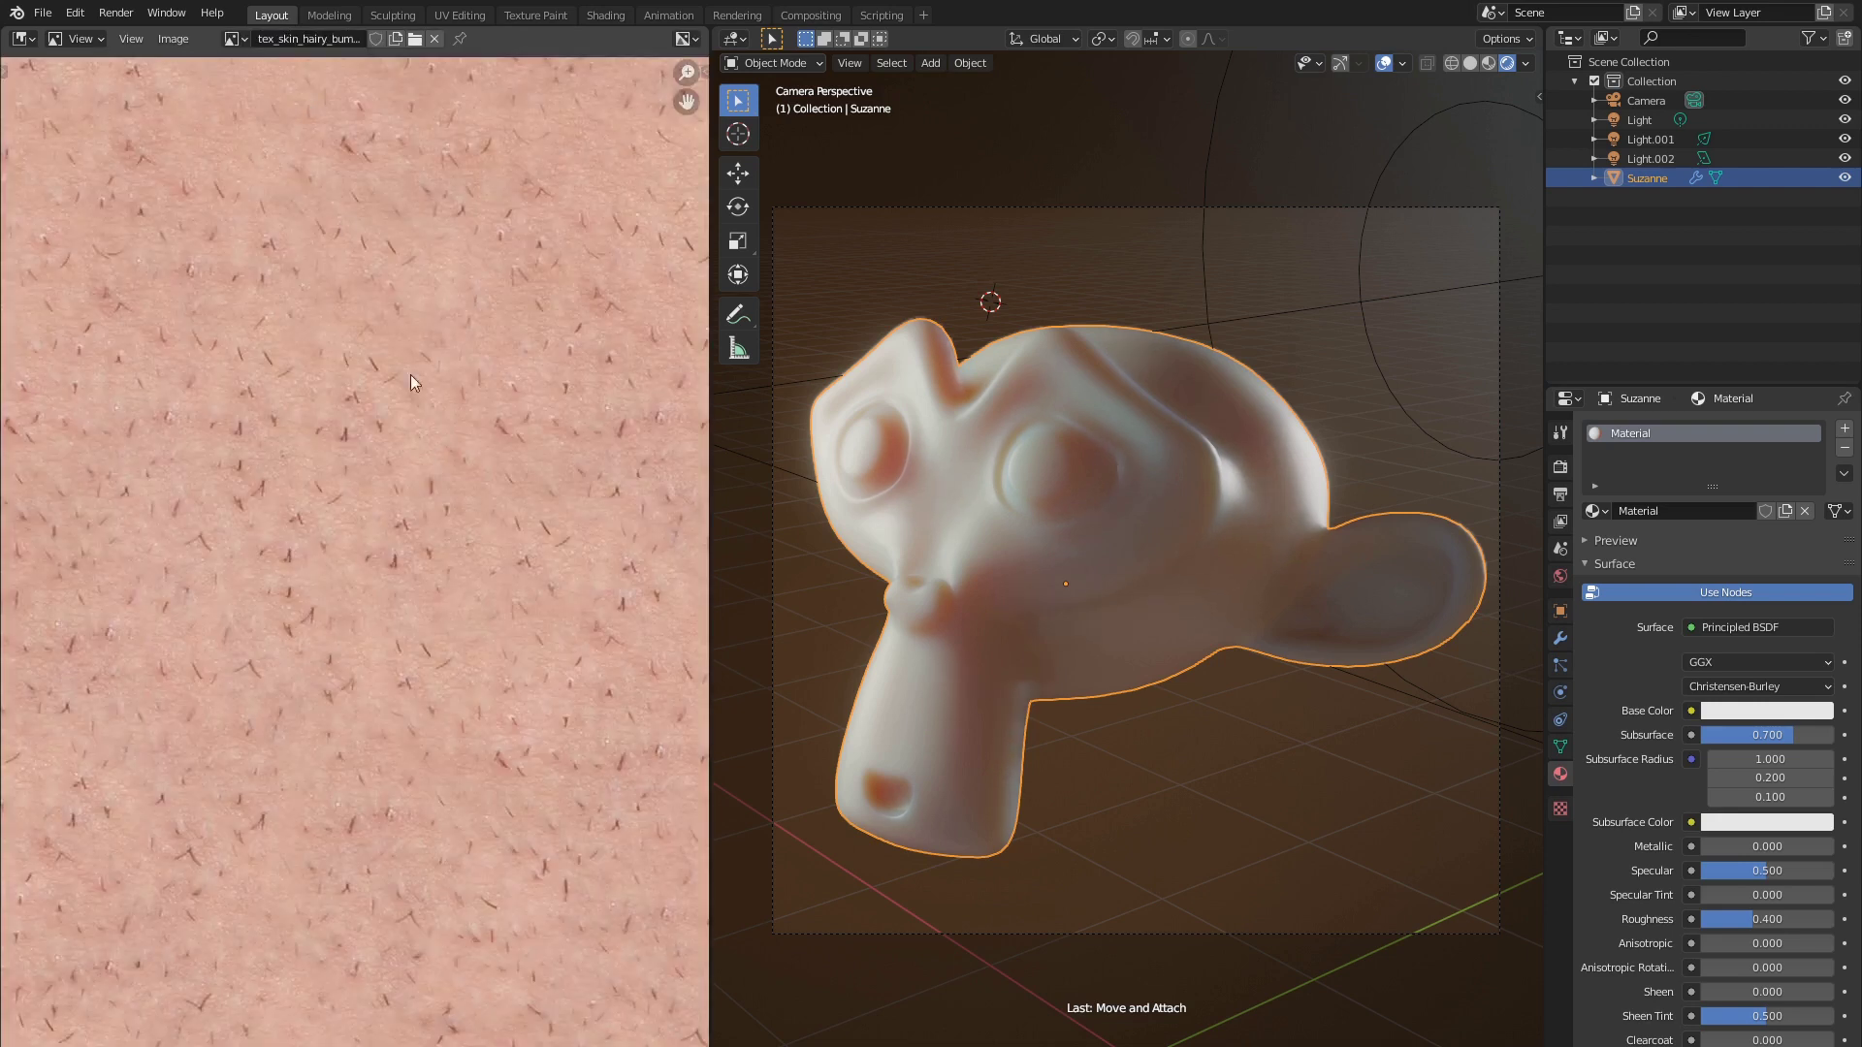
scroll(417, 482, down, 3)
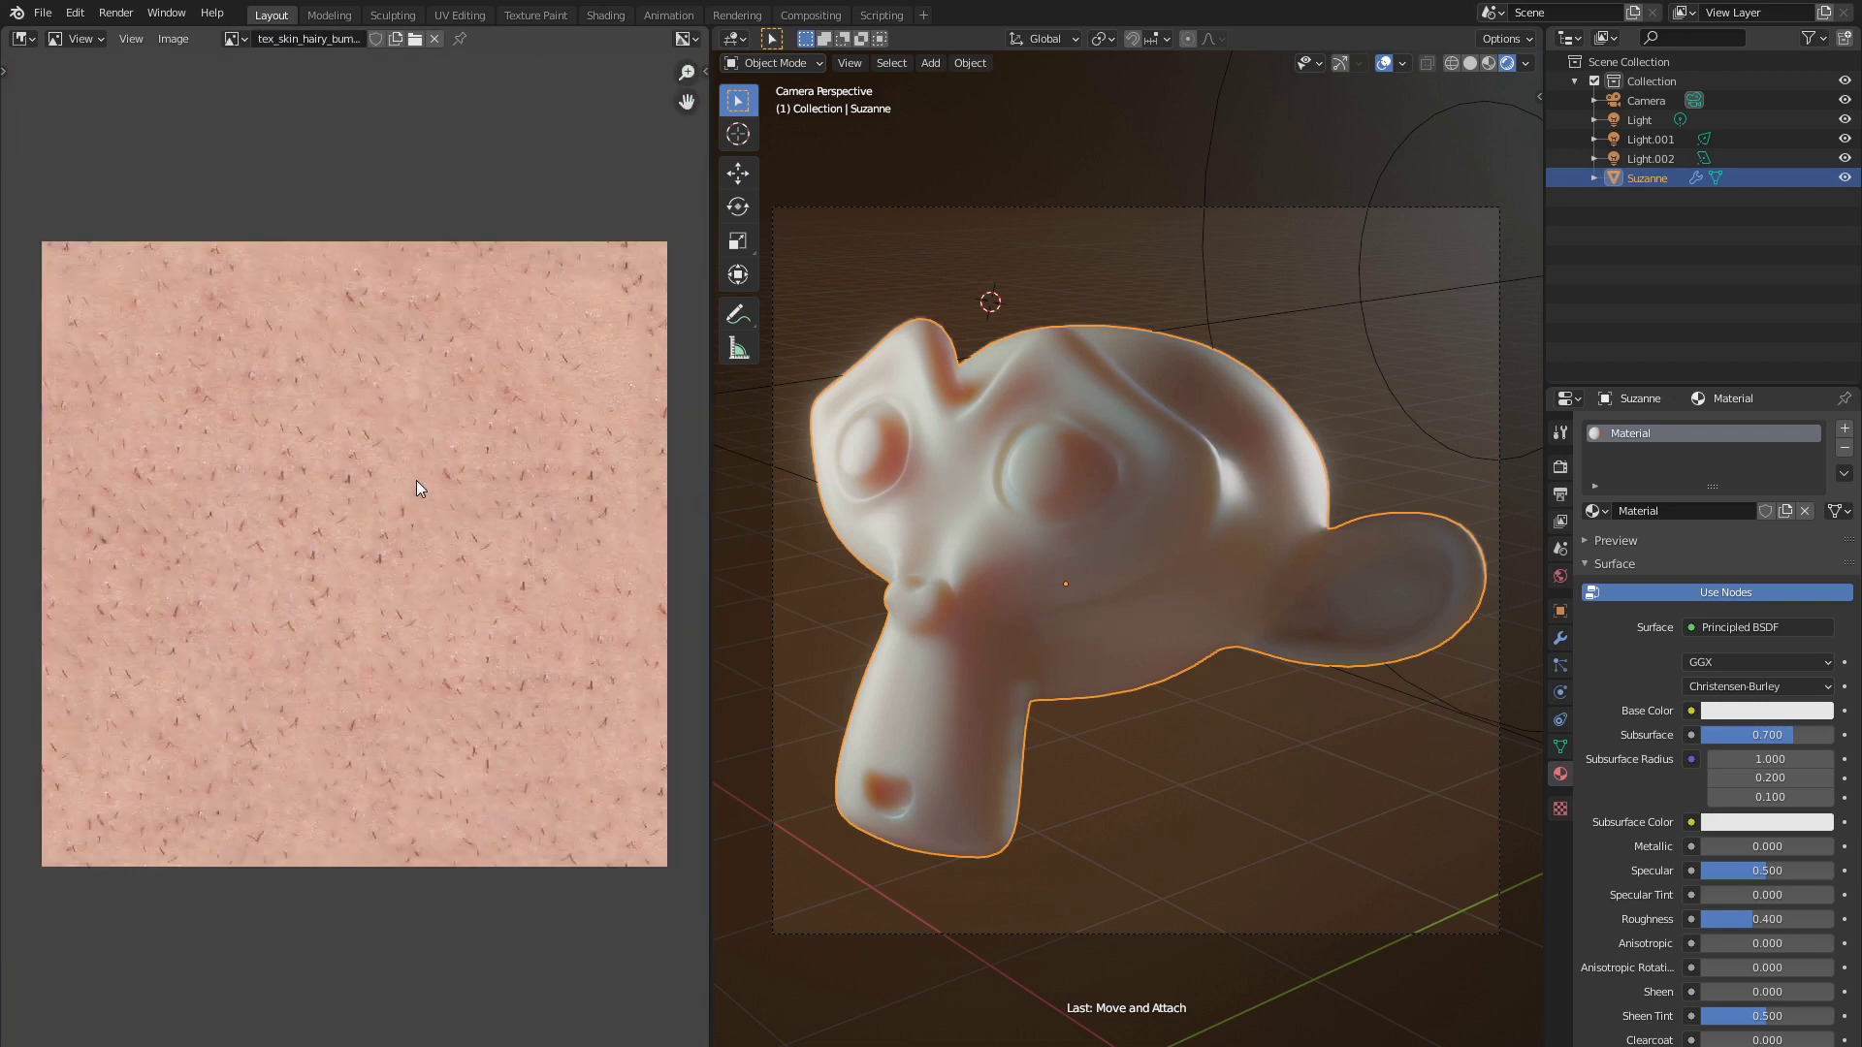
scroll(416, 480, up, 1)
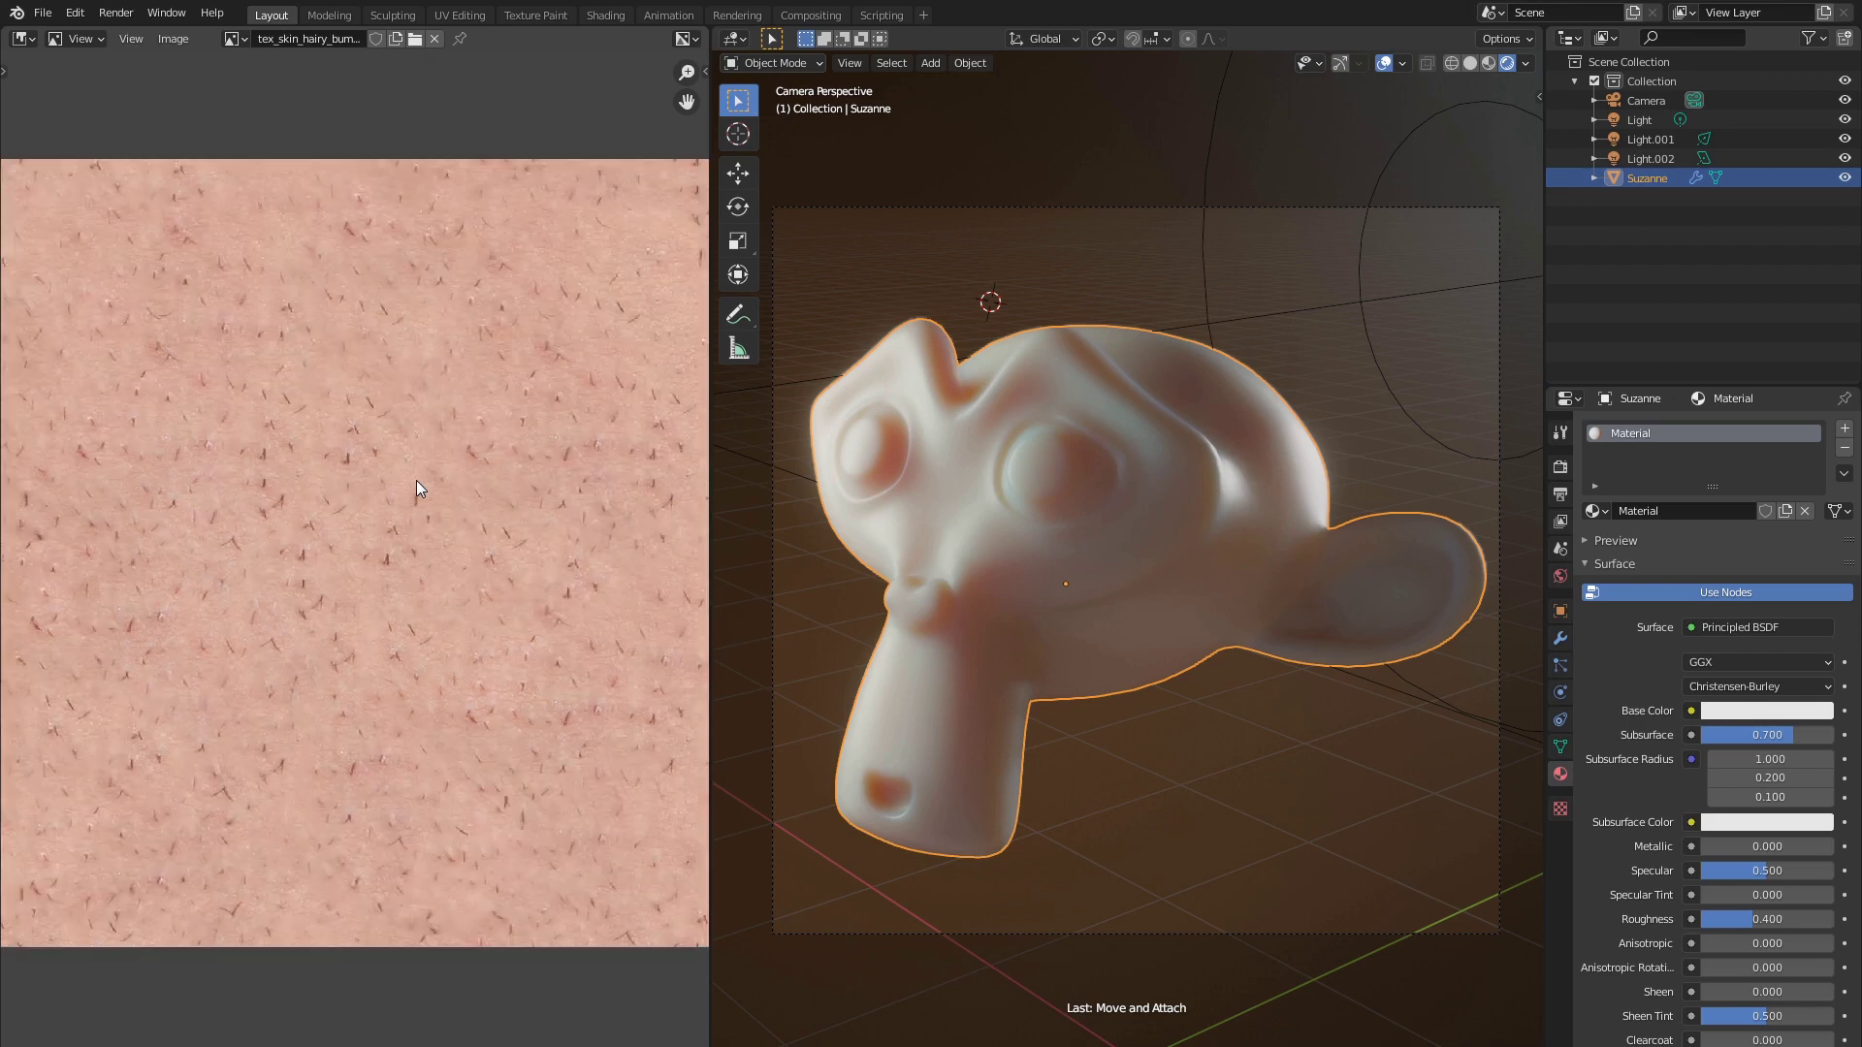
click(23, 39)
click(77, 217)
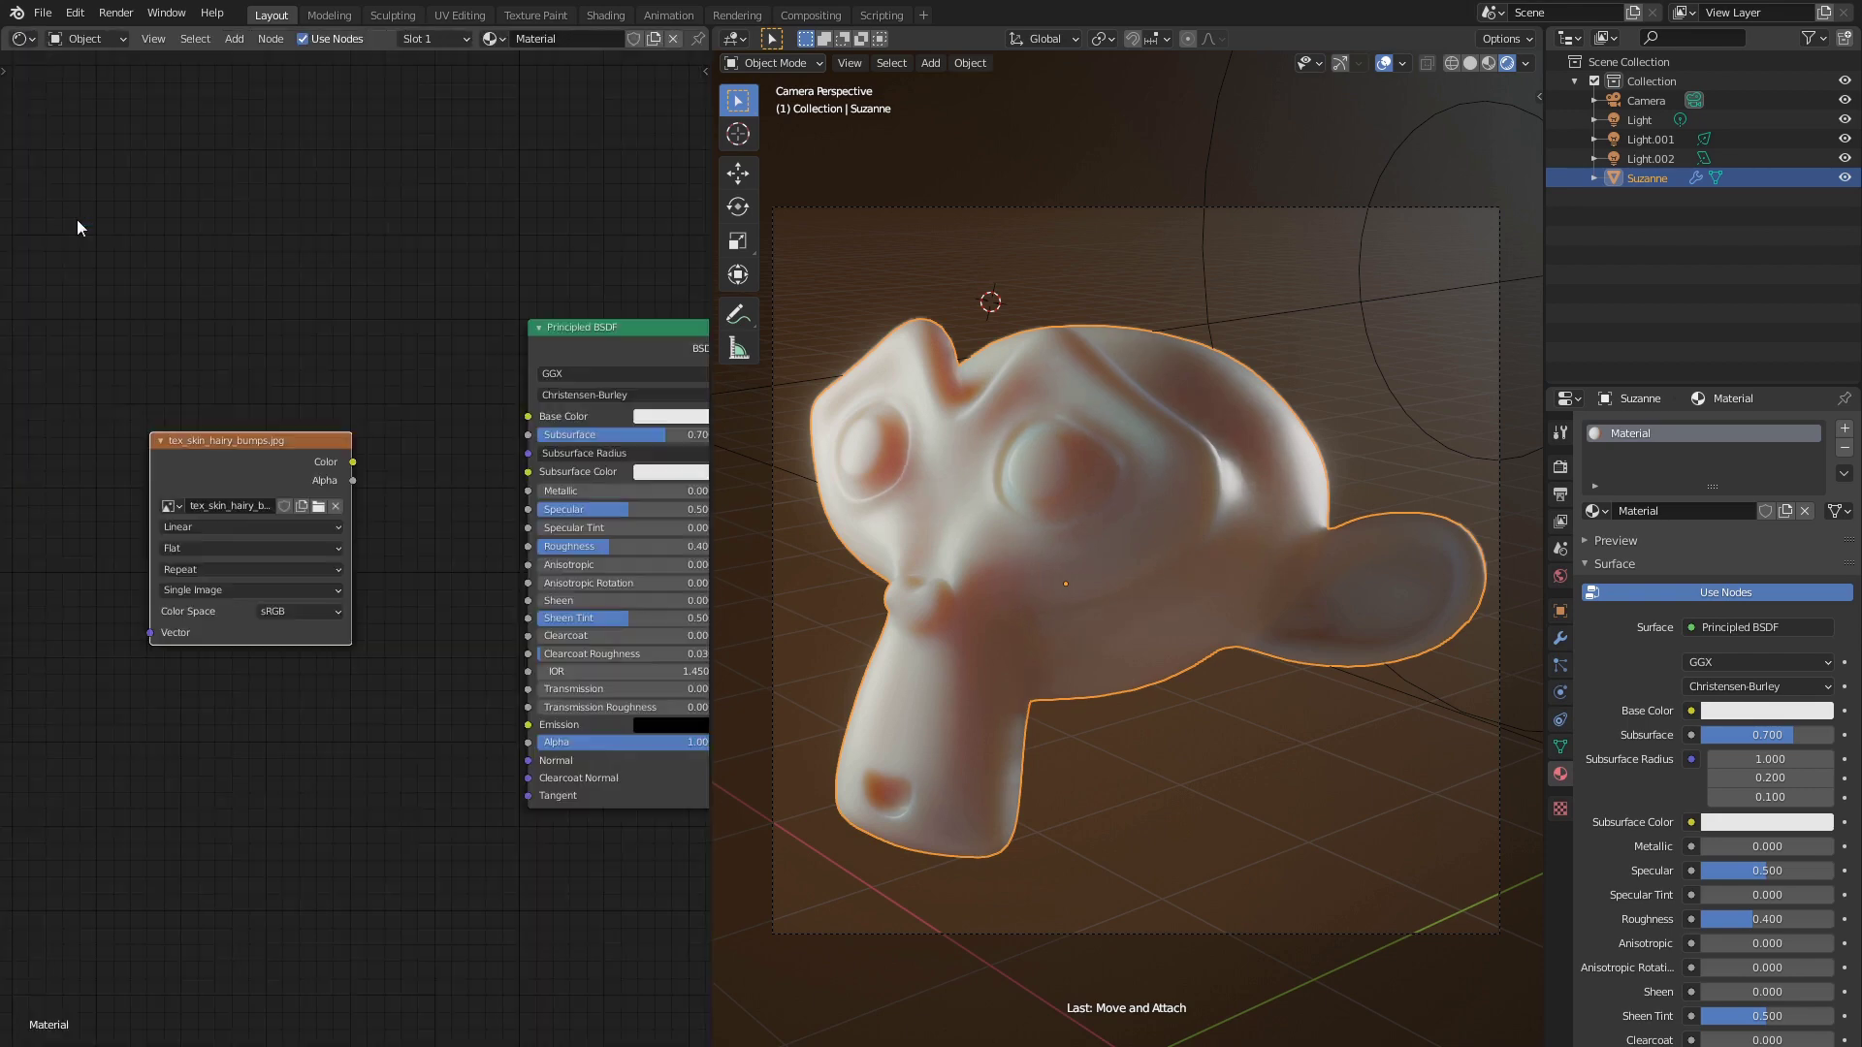
Connect the skin texture's Color output to the Principled BSDF's Base Color, Subsurface Color and Specular inputs
ctrl+scroll(417, 397, down, 3)
scroll(339, 434, up, 1)
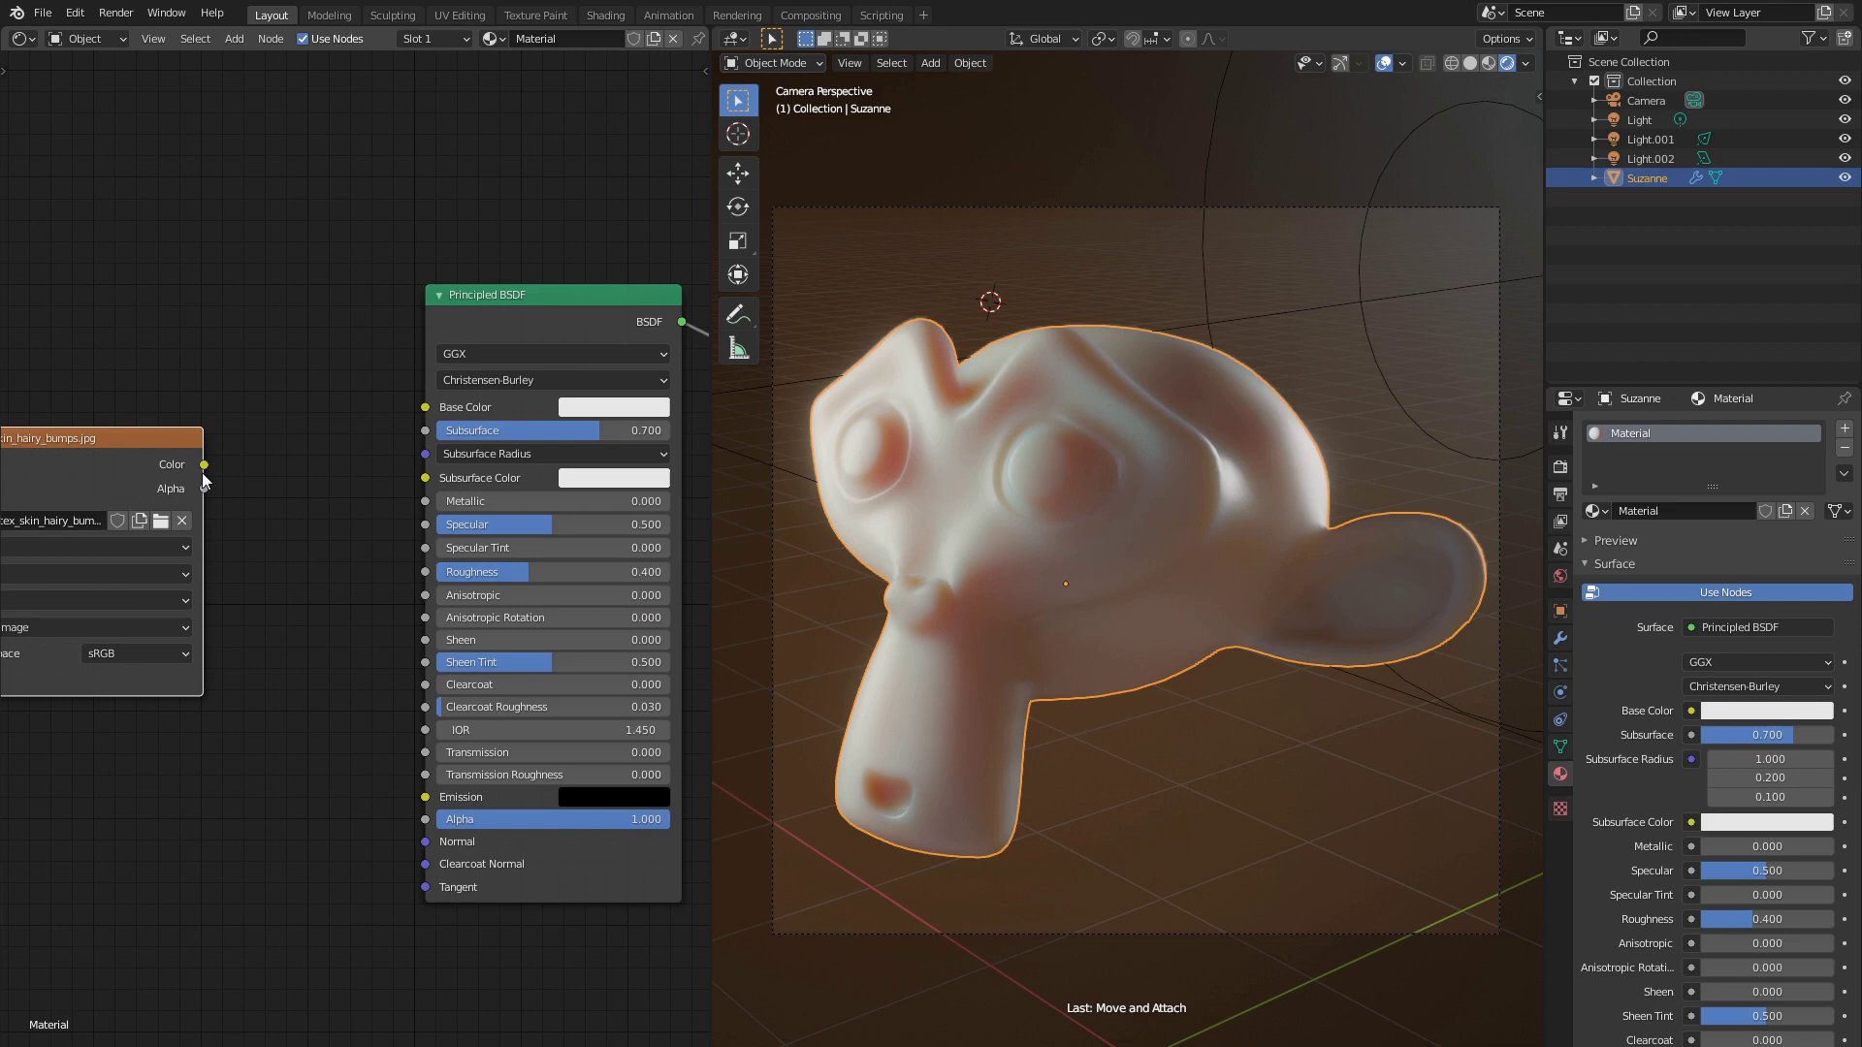
drag(205, 465, 425, 407)
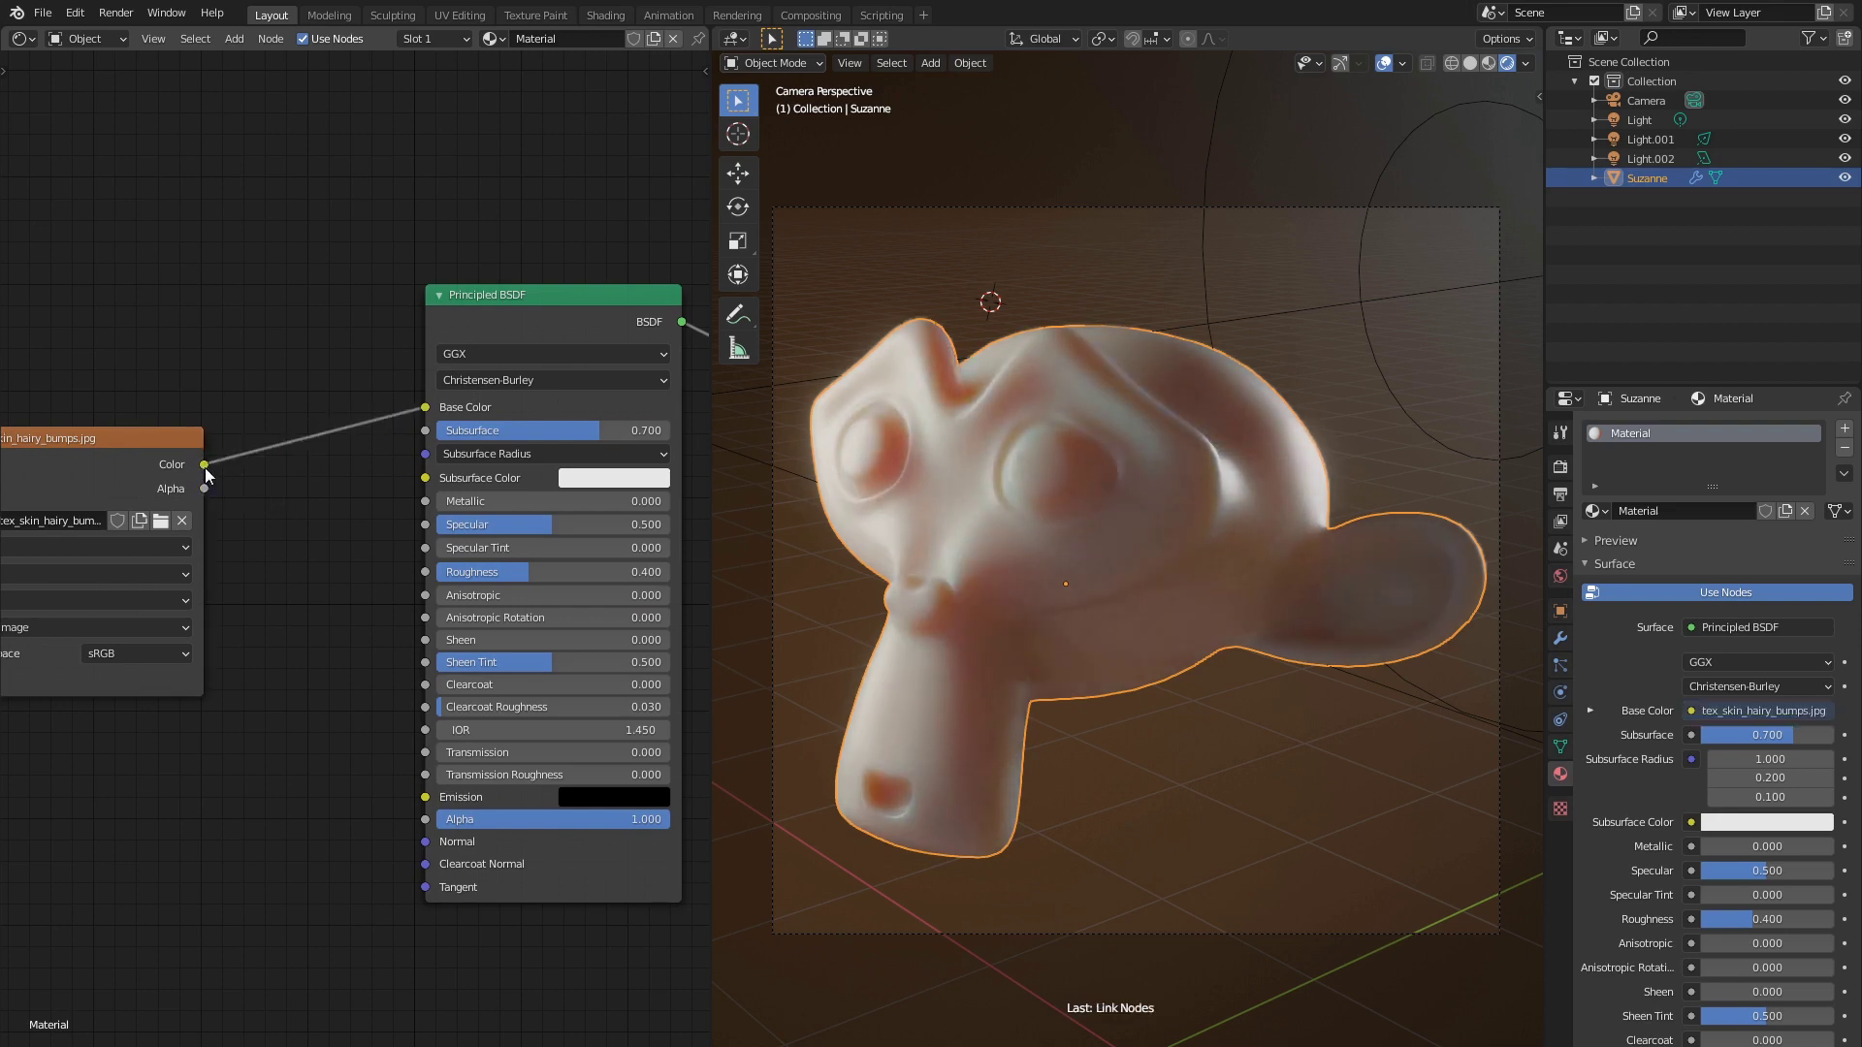
drag(205, 466, 425, 478)
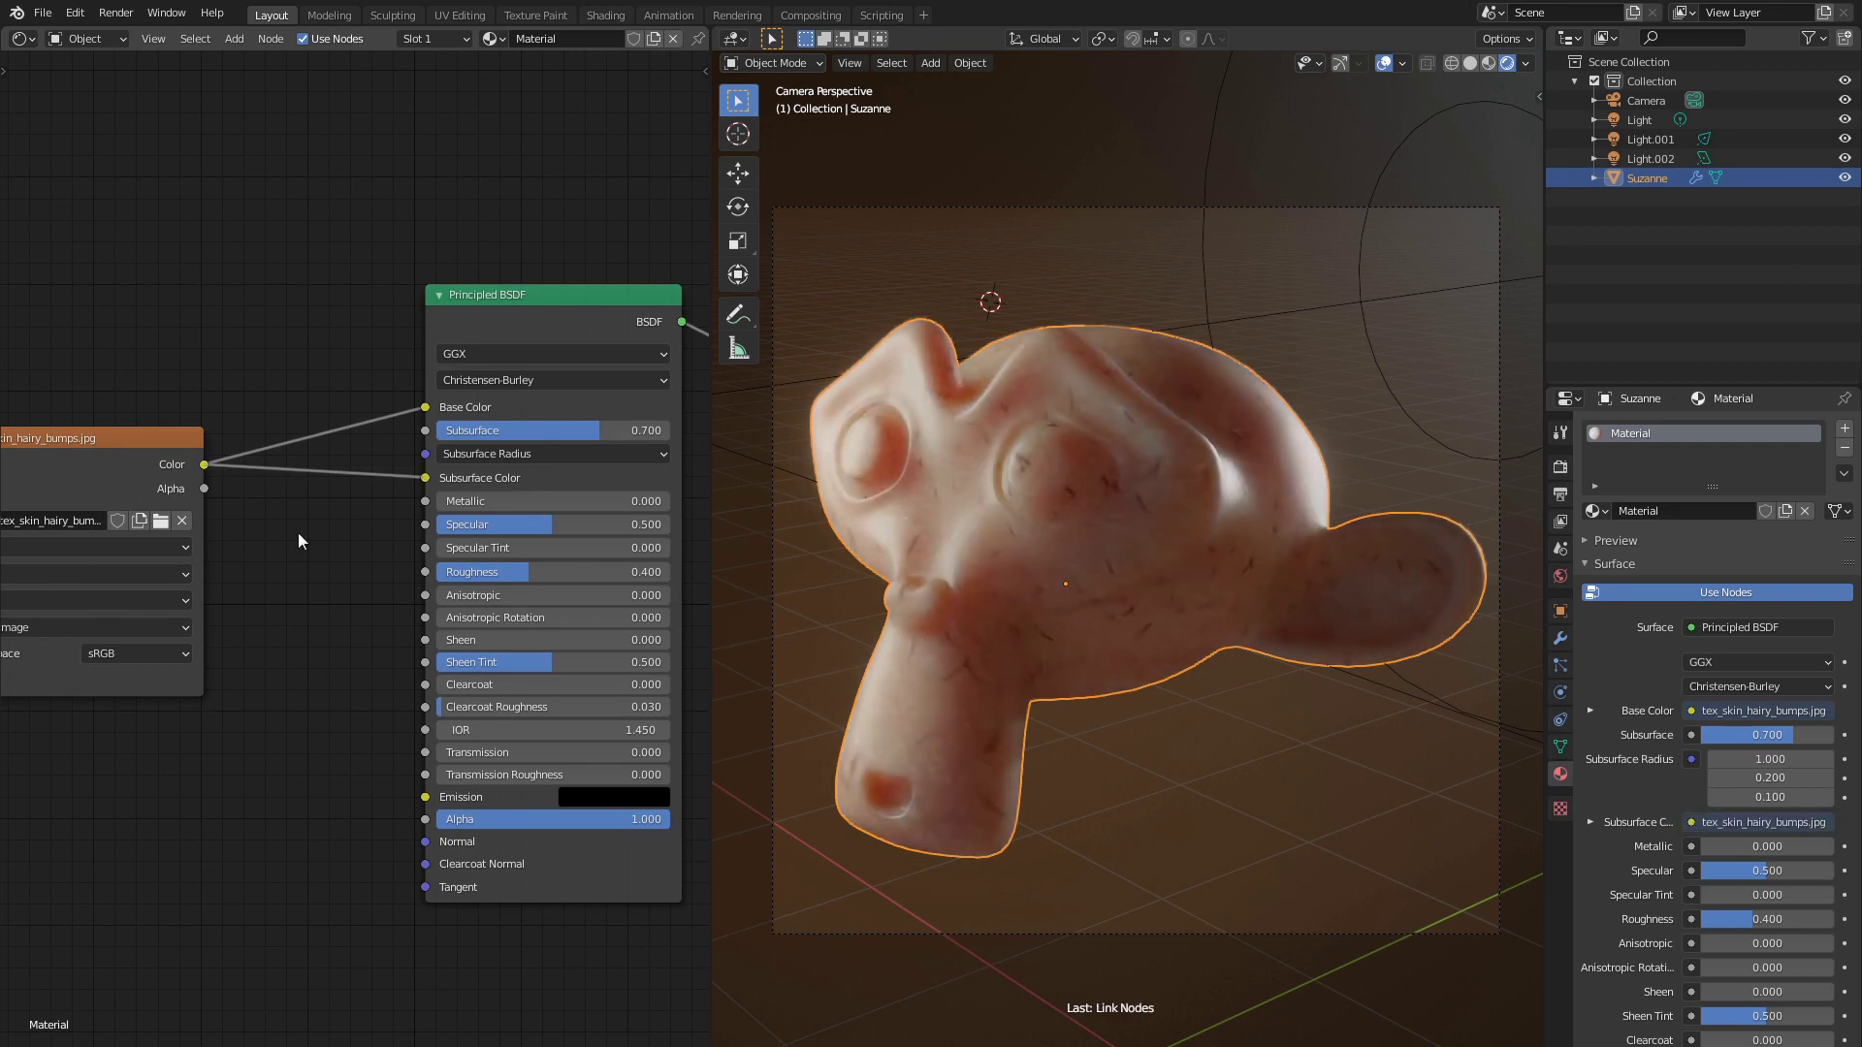
drag(204, 465, 425, 524)
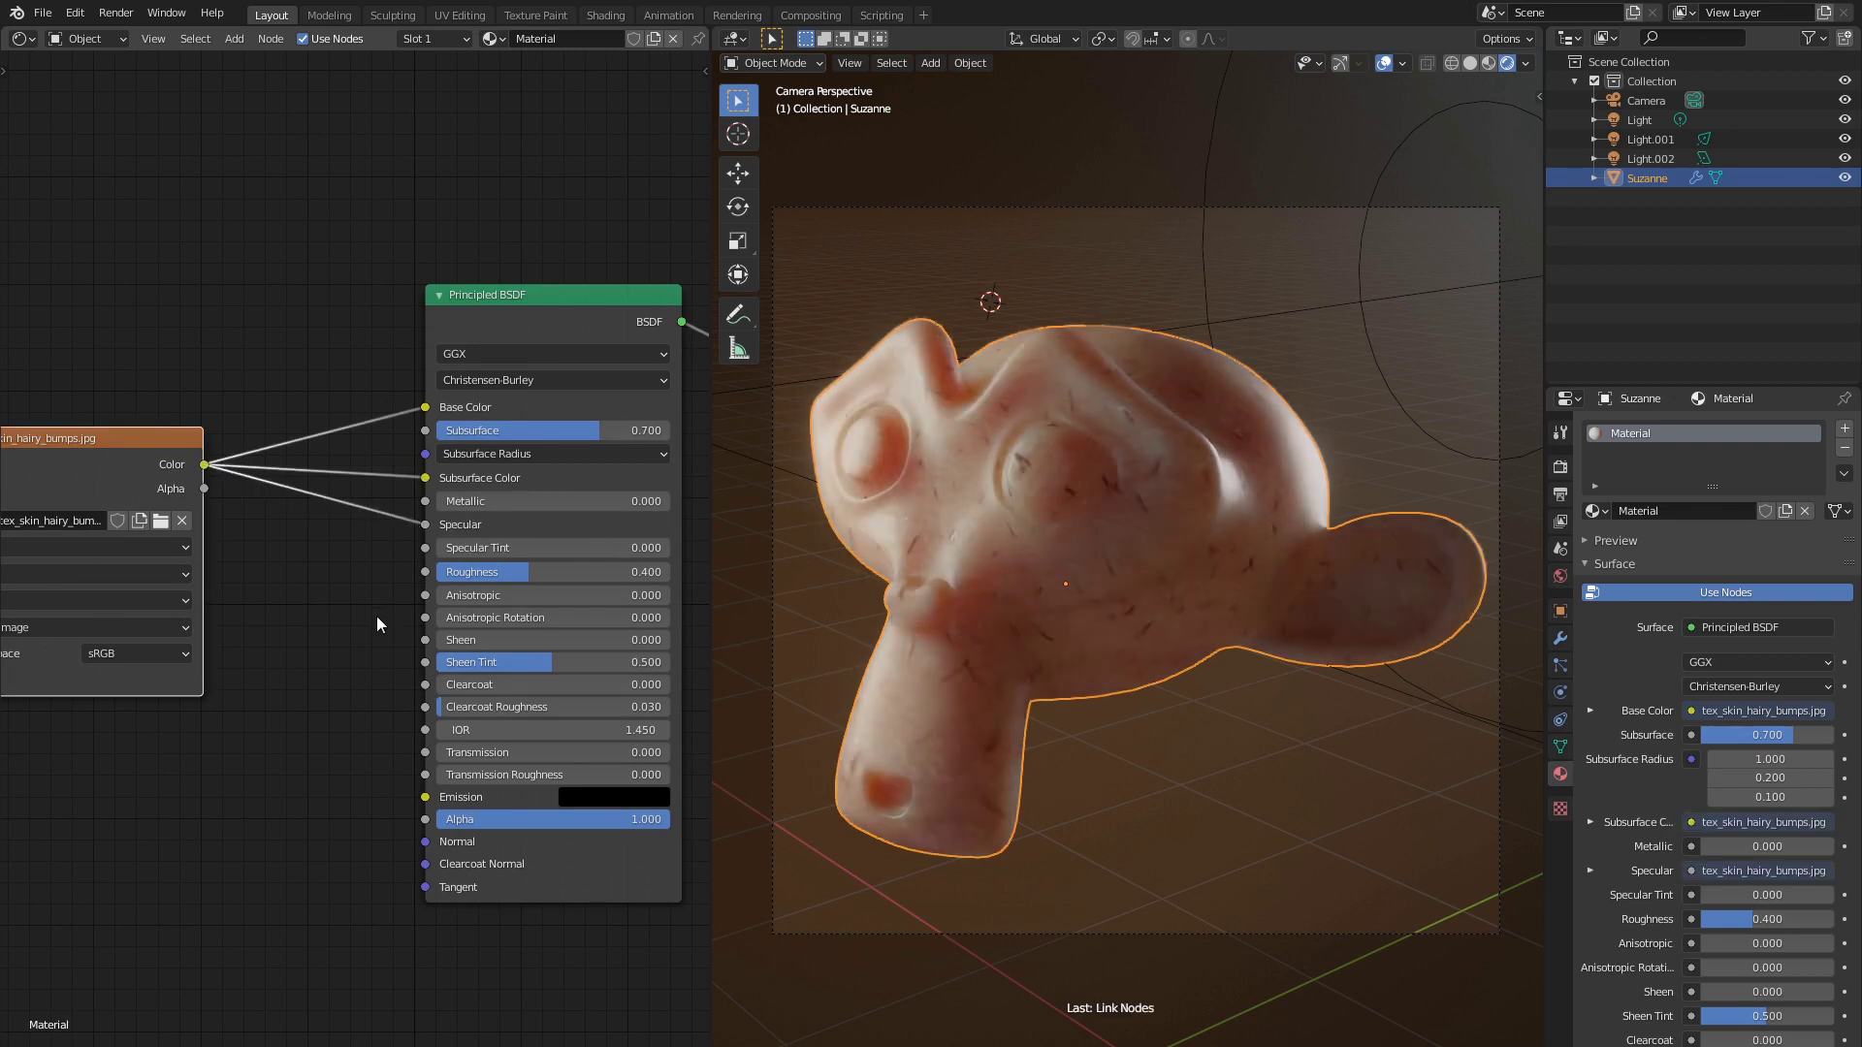
Set the Principled BSDF's Roughness to 0.8
click(529, 575)
text(0.8)
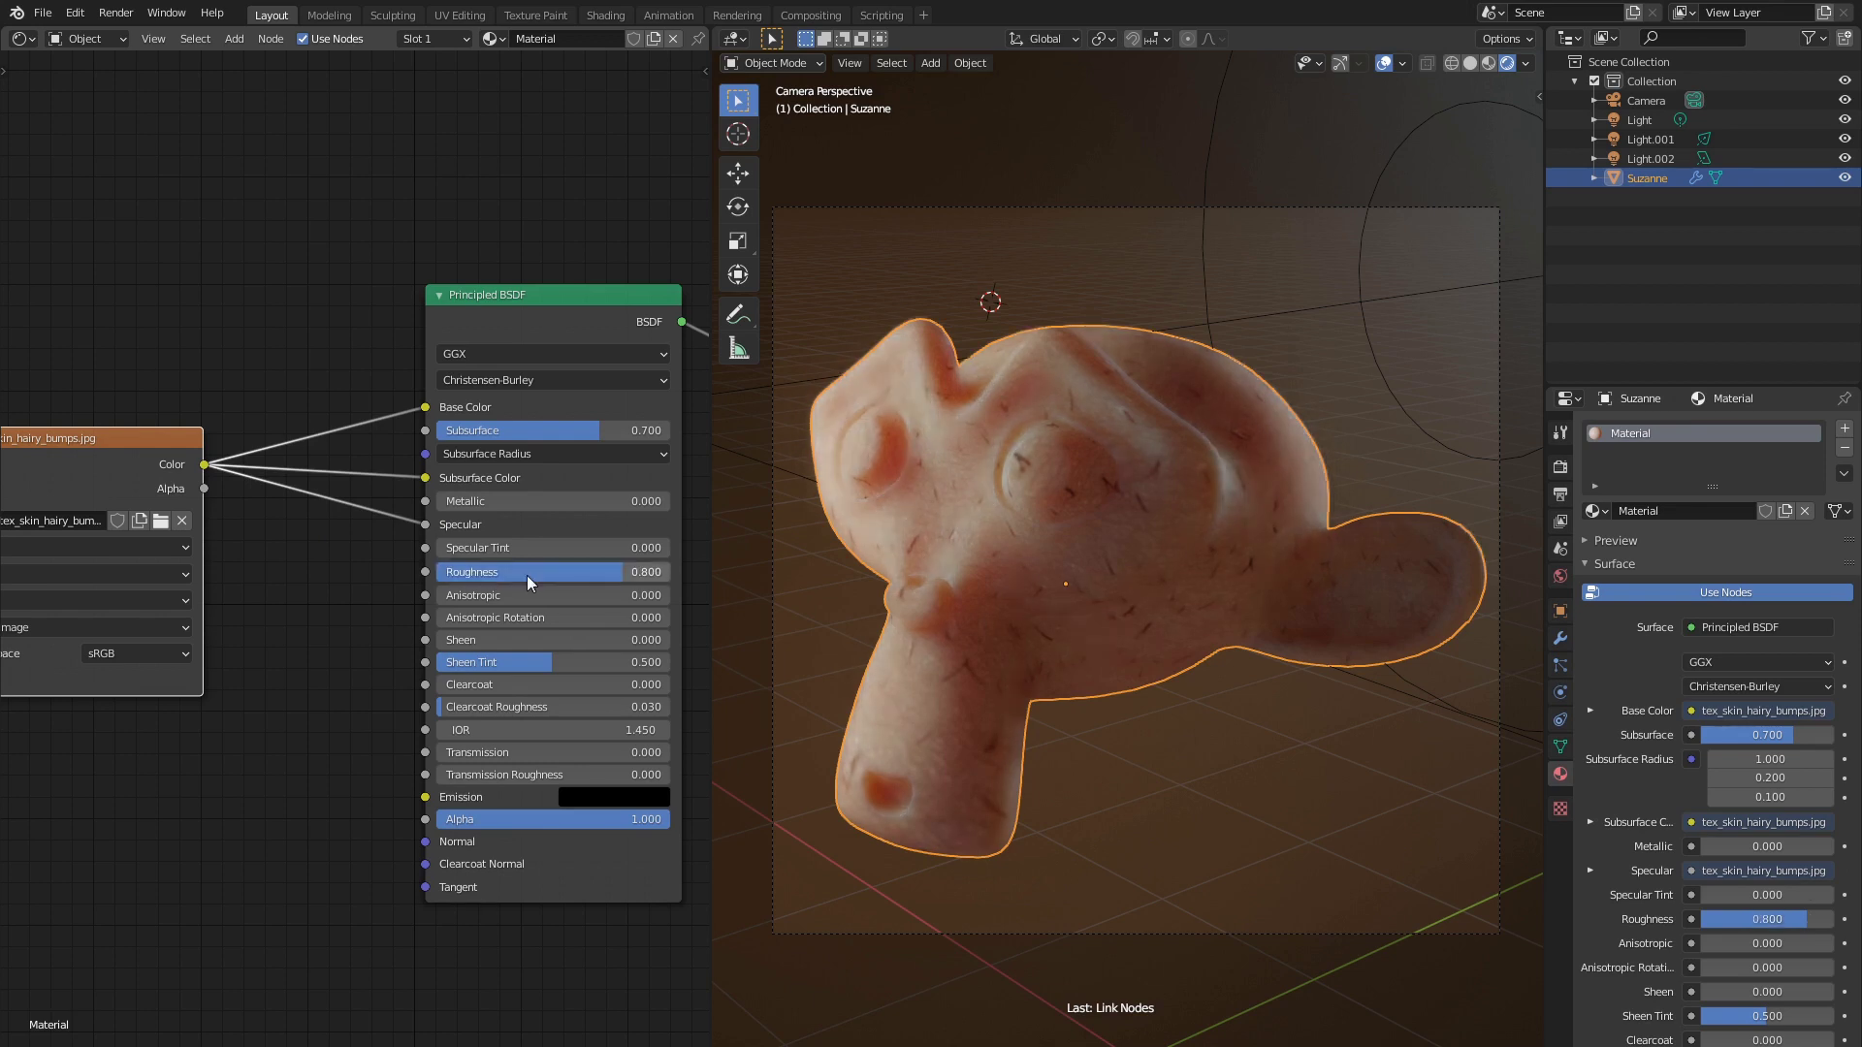
key(Return)
Add a second Image Texture node below the skin texture and load disp_skin_hairy_bumps.jpg from the textures folder
middle_drag(154, 782, 352, 517)
key(shift+a)
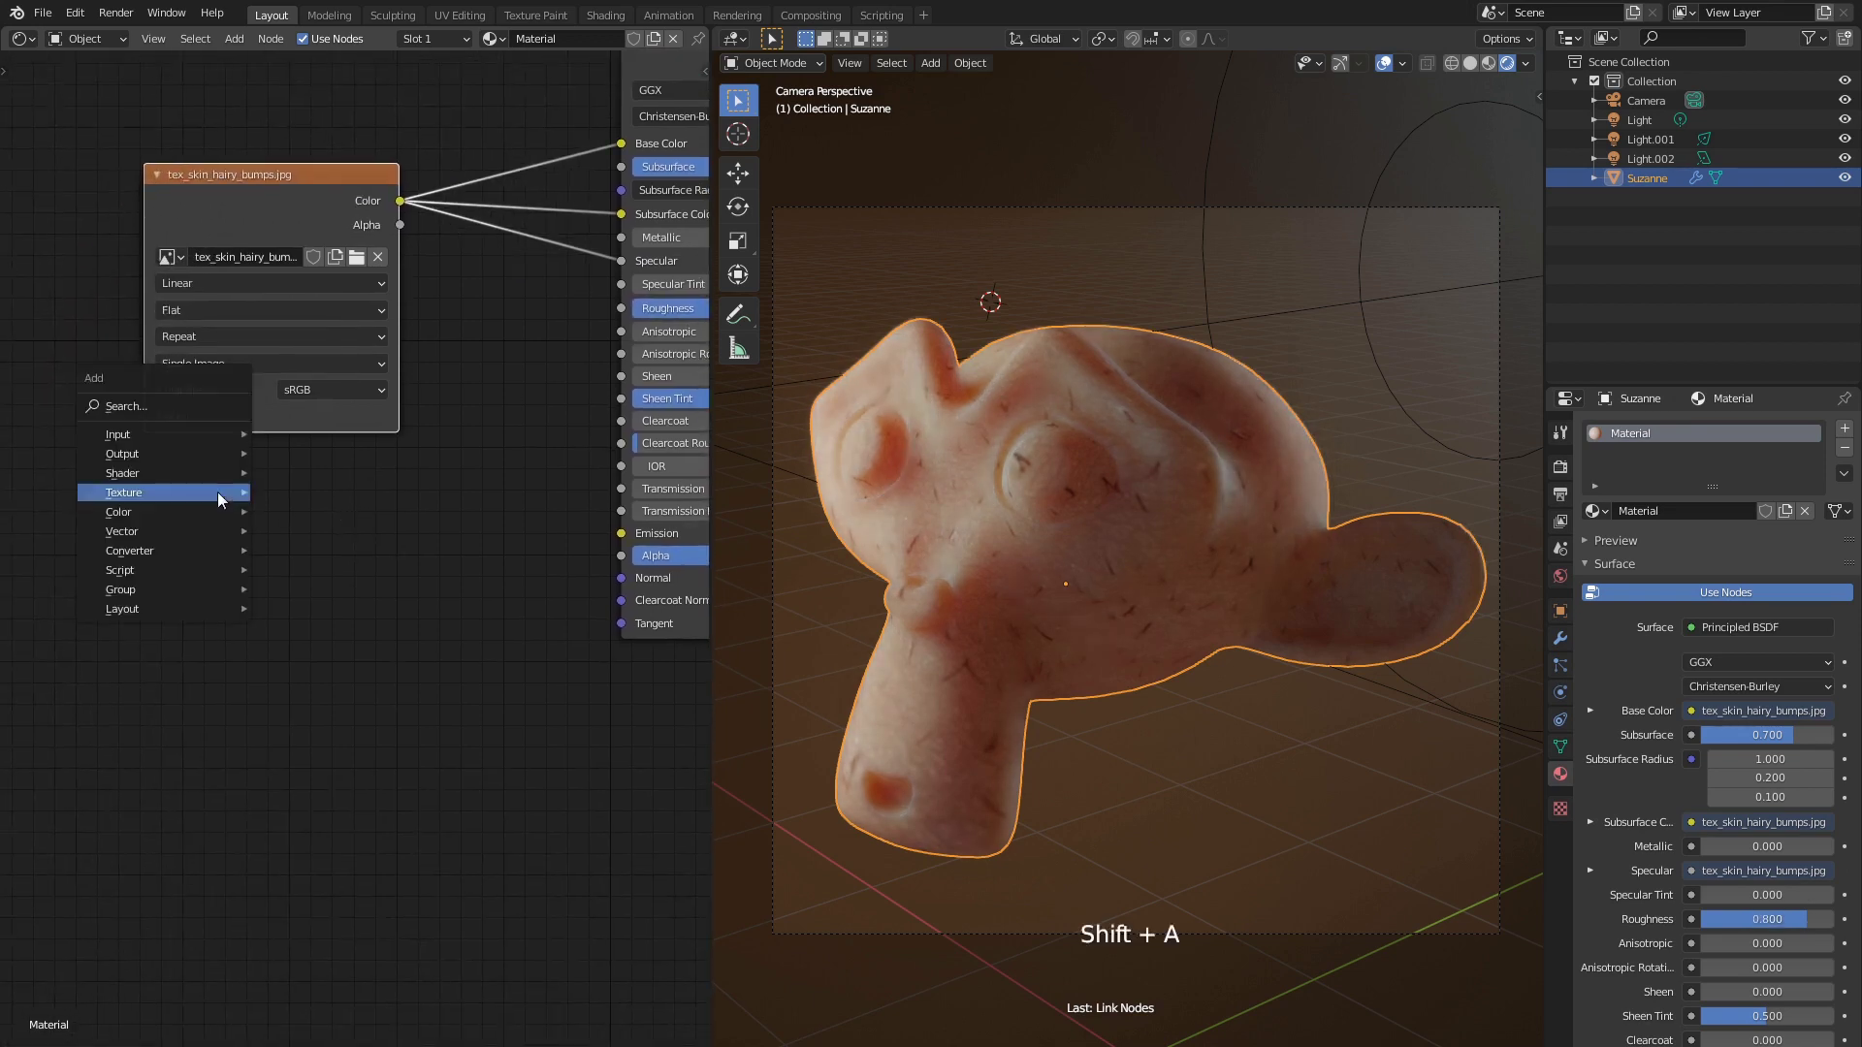
mouse_move(217, 492)
click(330, 597)
click(330, 627)
click(353, 650)
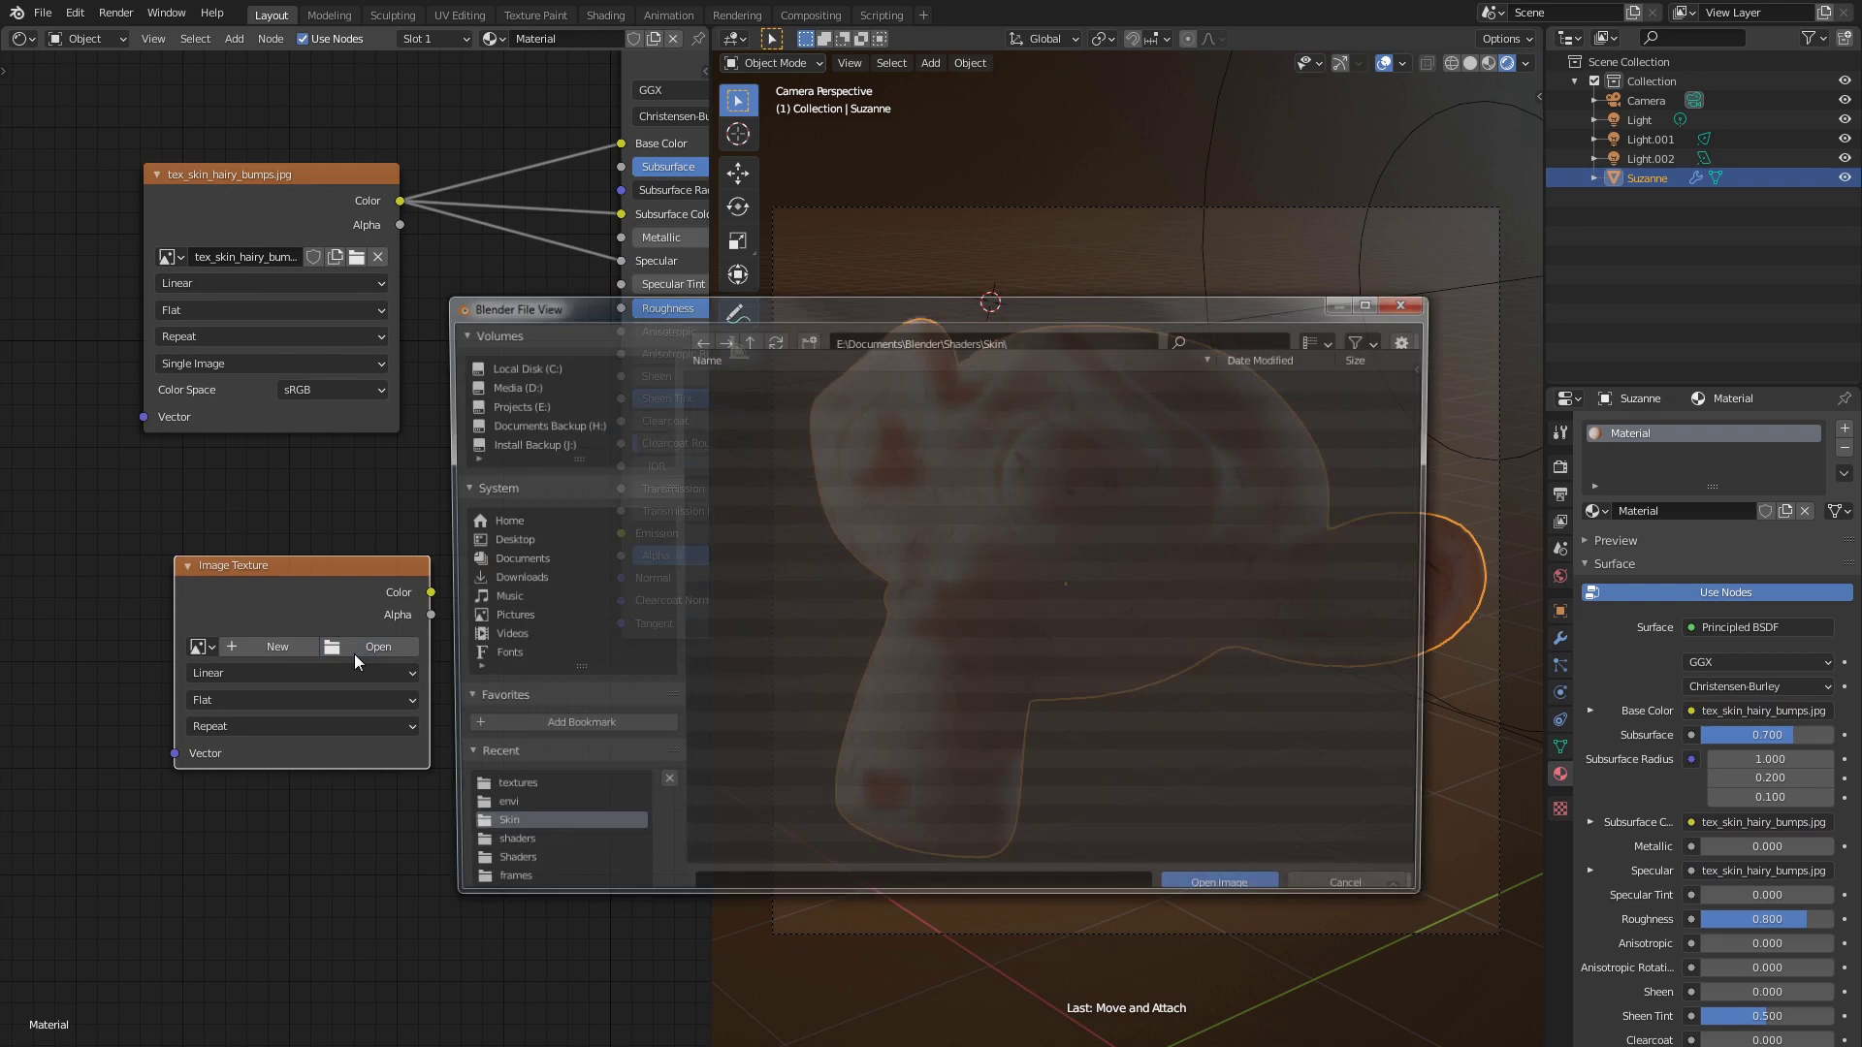
click(718, 414)
click(766, 433)
click(1229, 882)
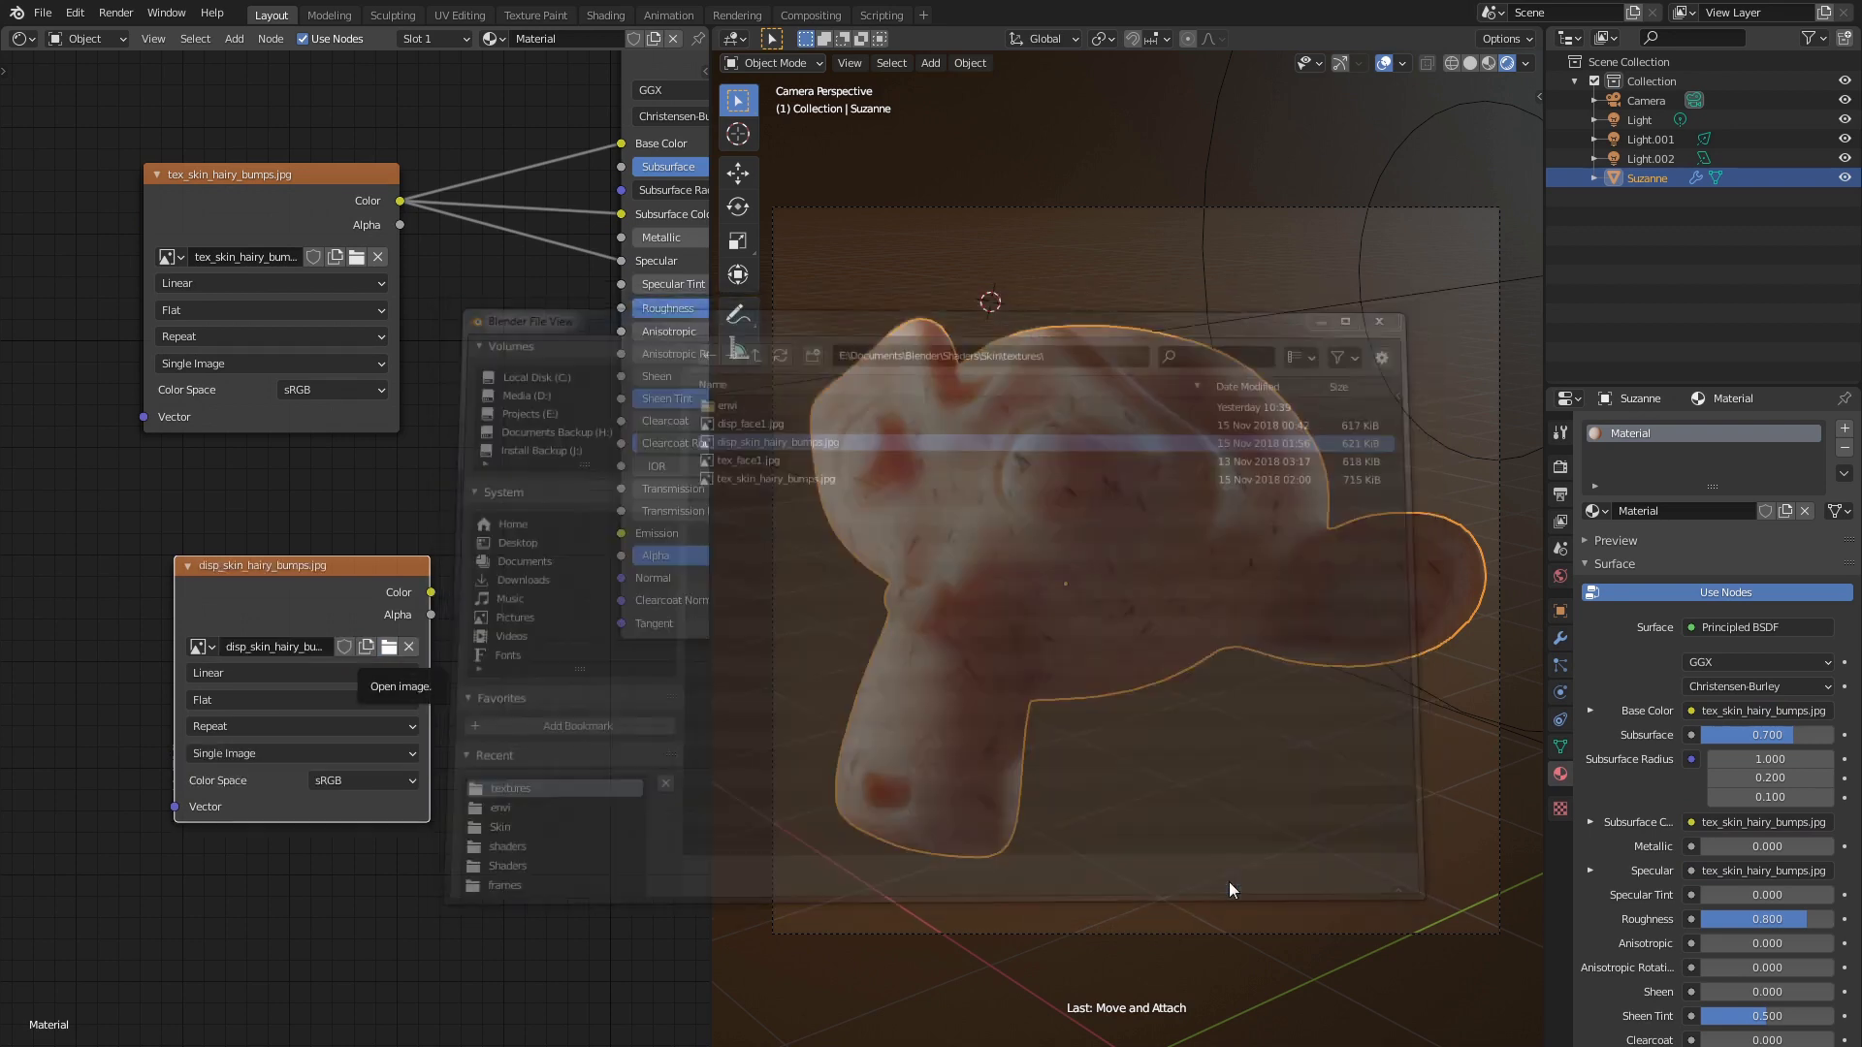
View the whole disp_skin_hairy_bumps.jpg image in the Image Editor
click(21, 38)
click(64, 132)
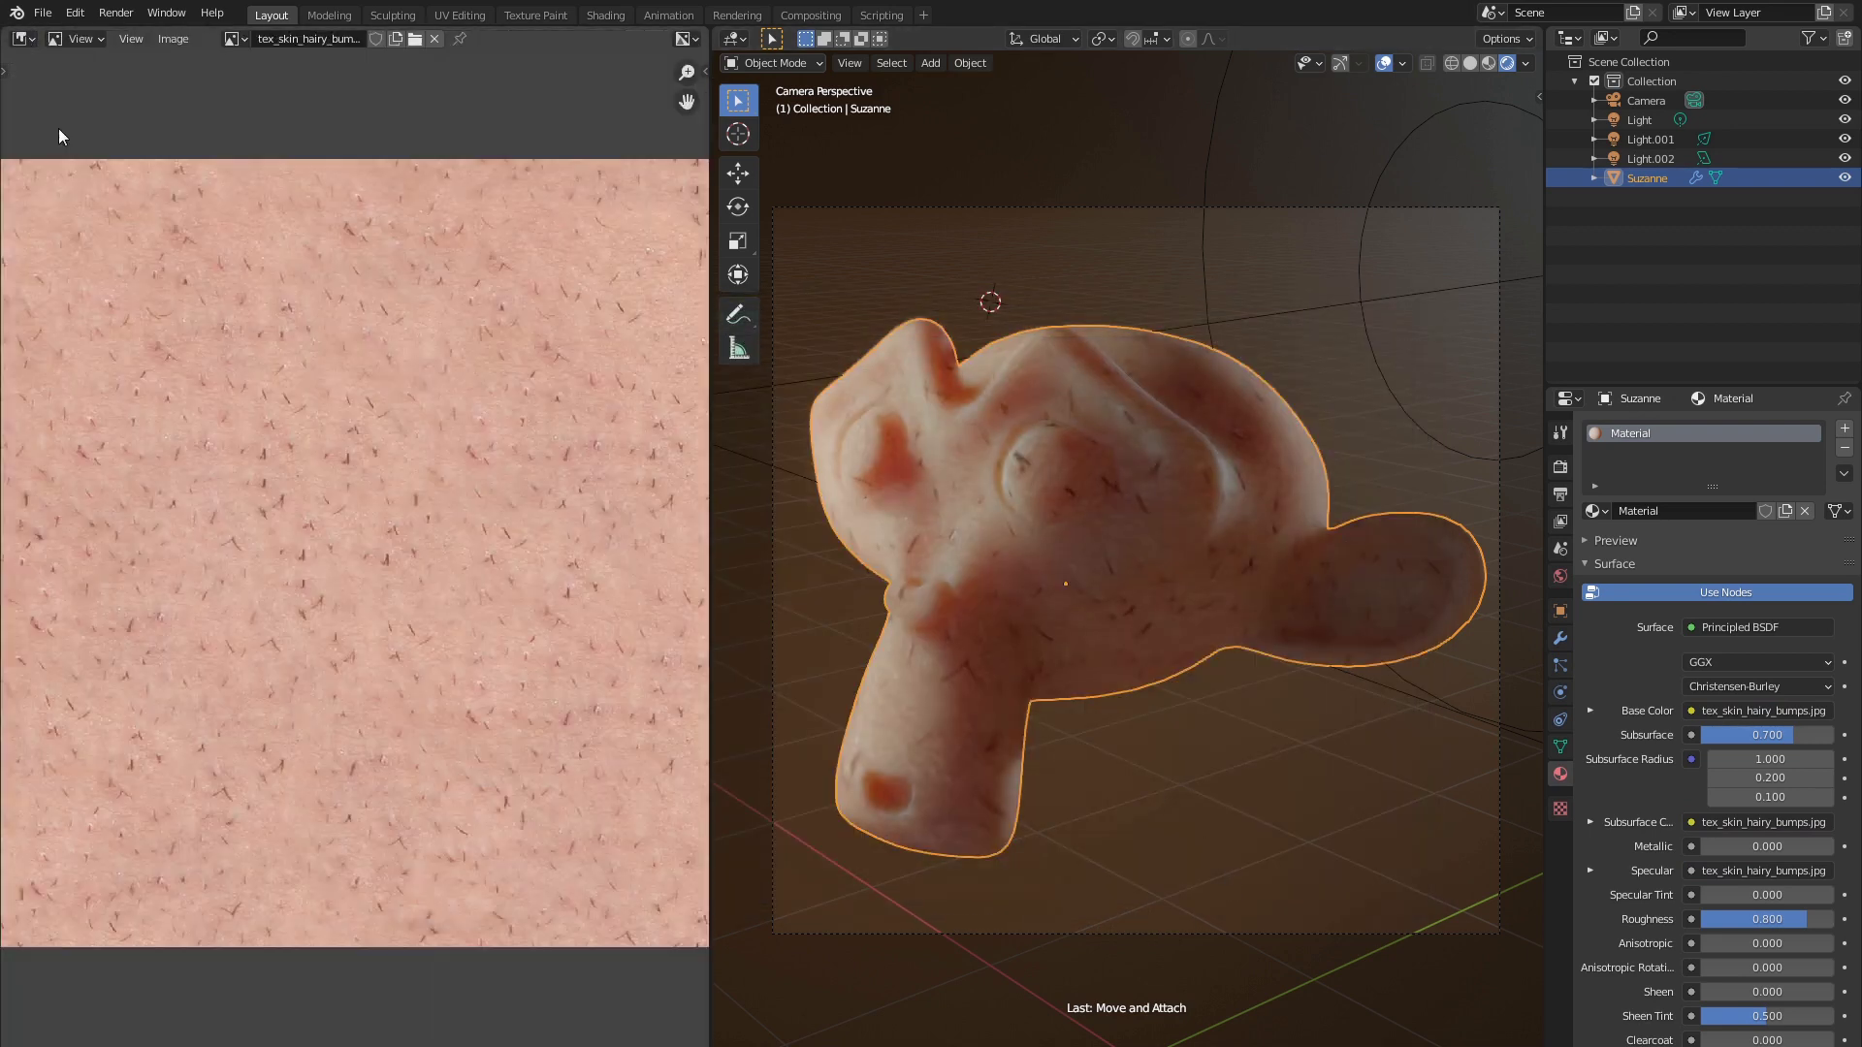
click(233, 38)
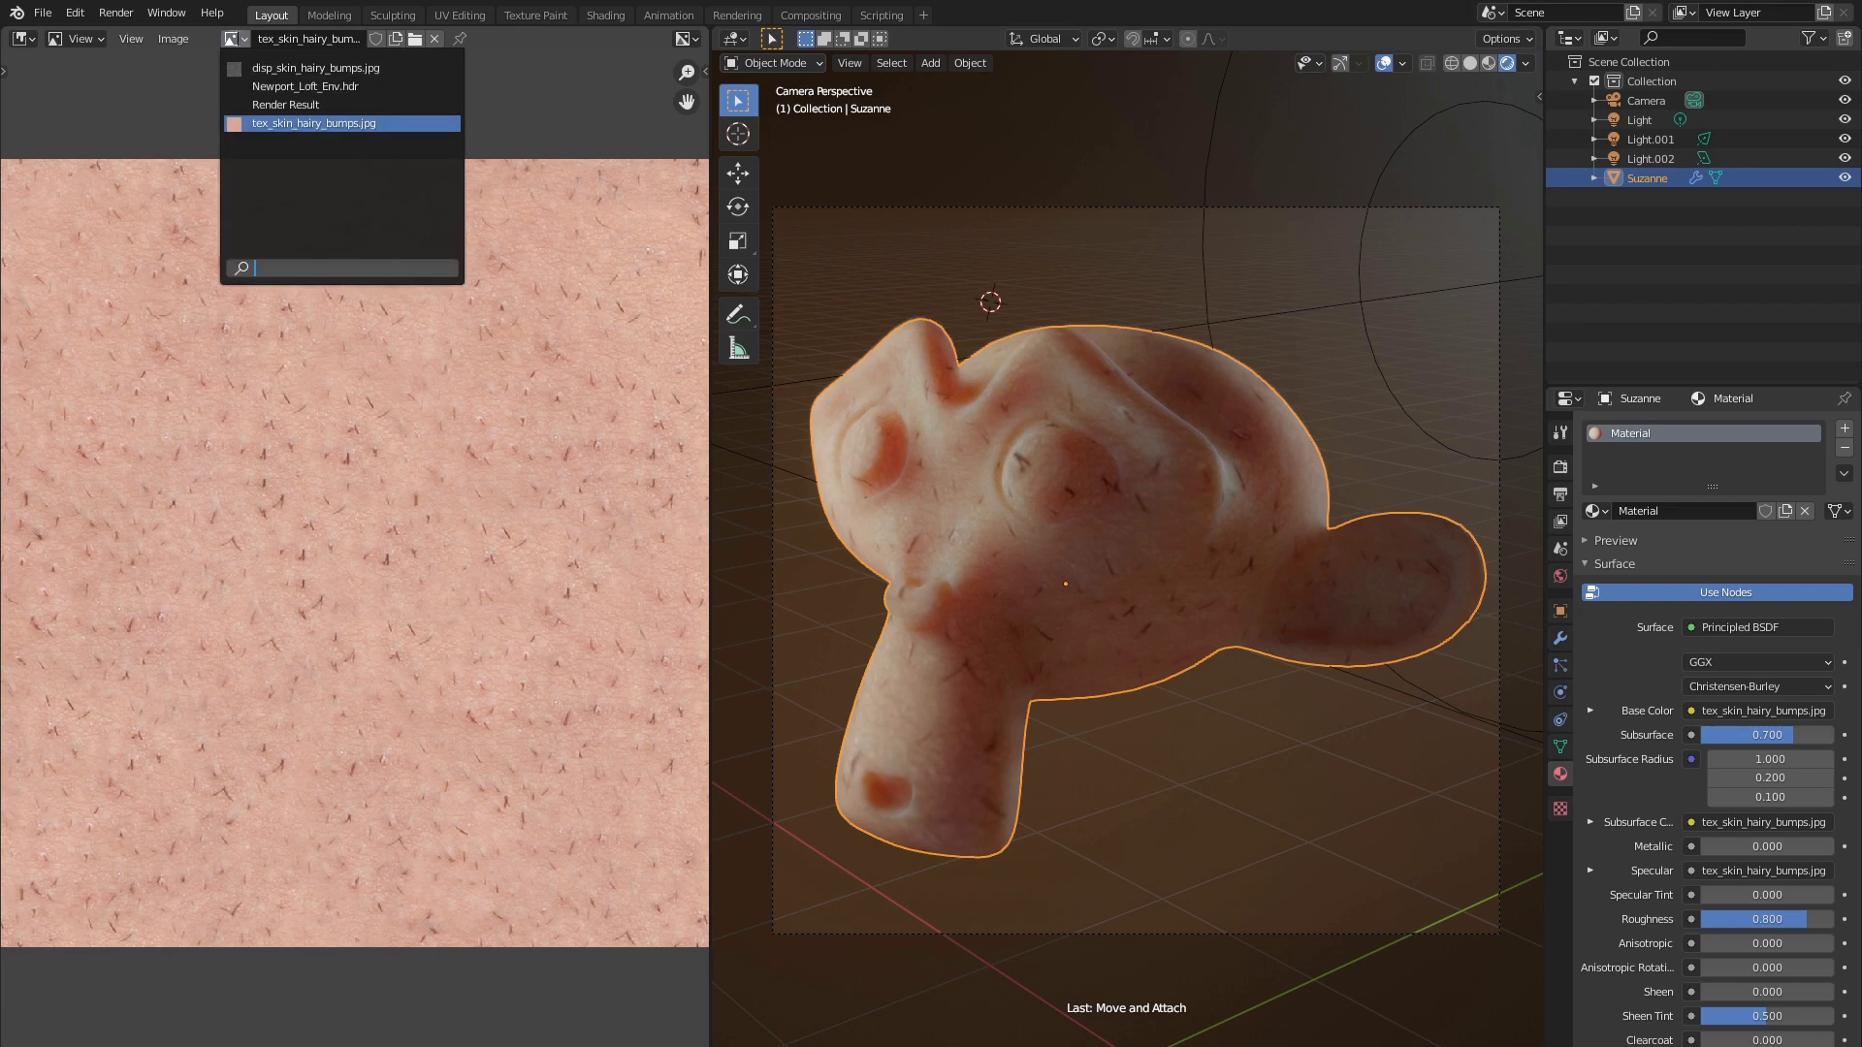
click(316, 67)
key(Home)
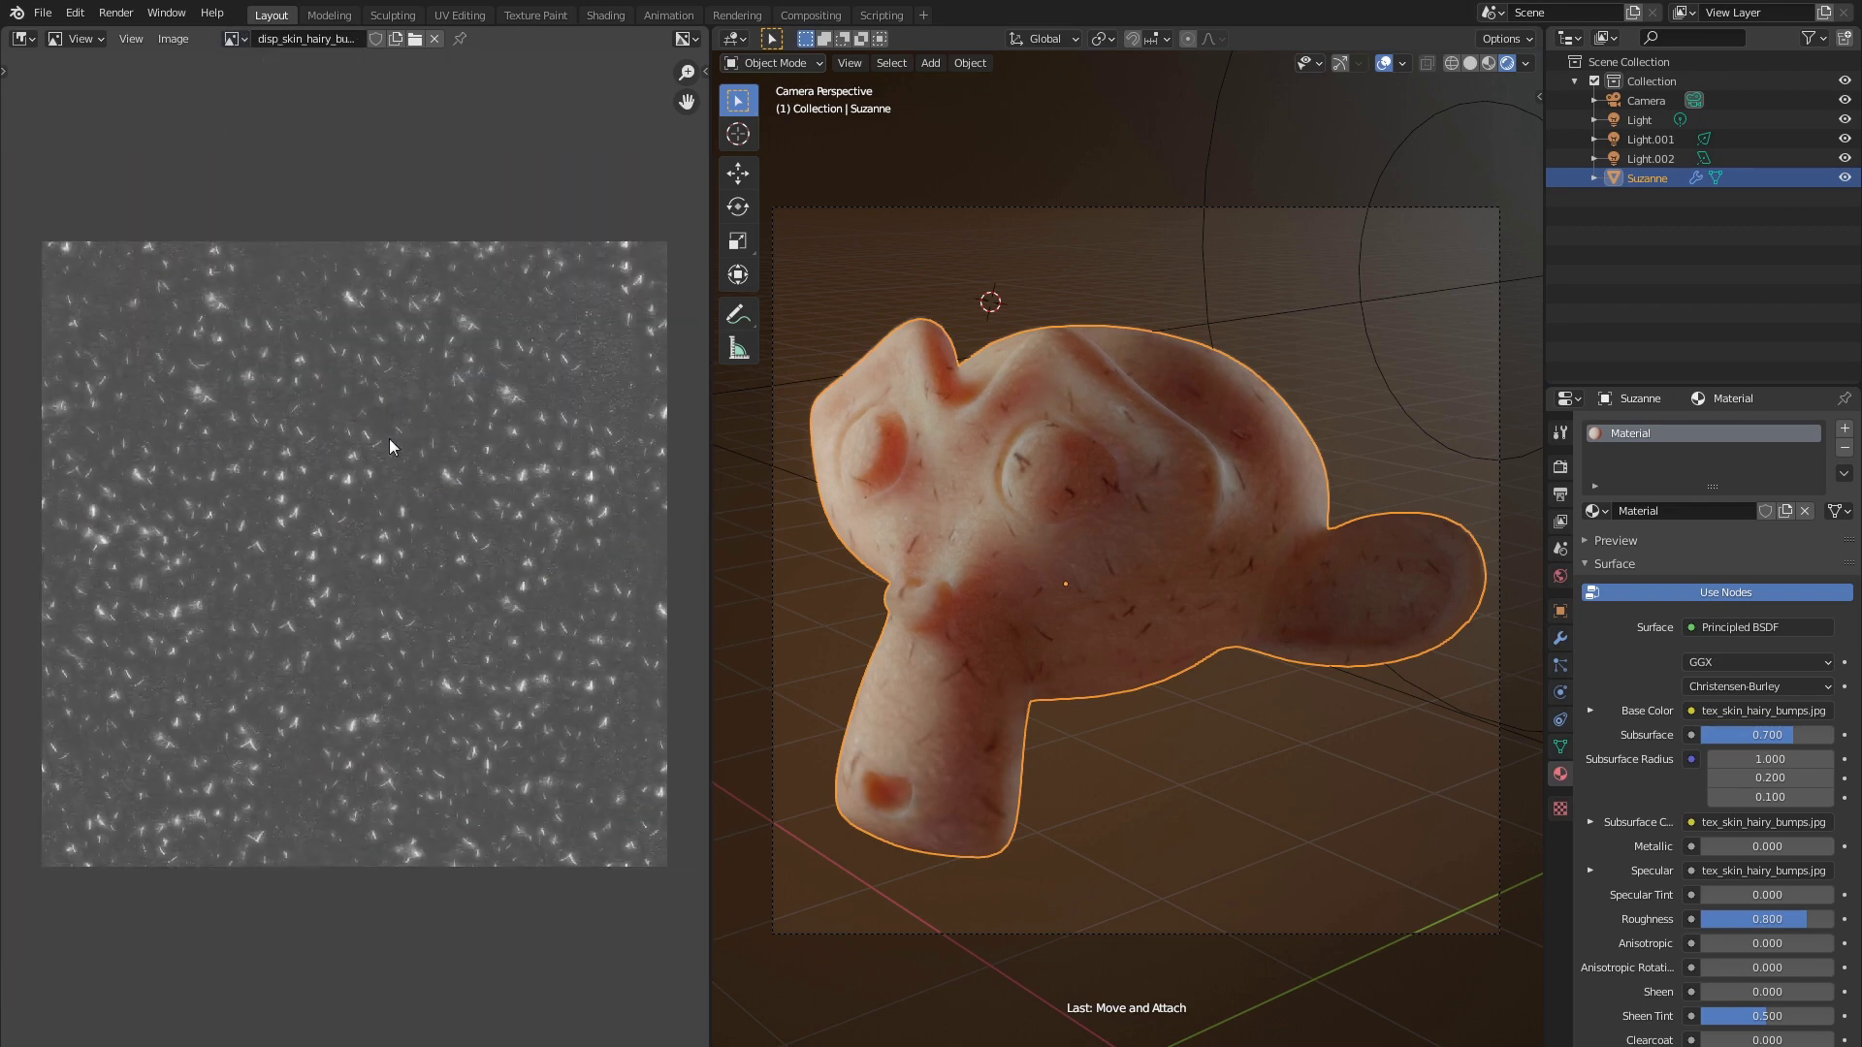
Inspect the hair and bump detail in disp_skin_hairy_bumps.jpg up close
scroll(487, 394, up, 4)
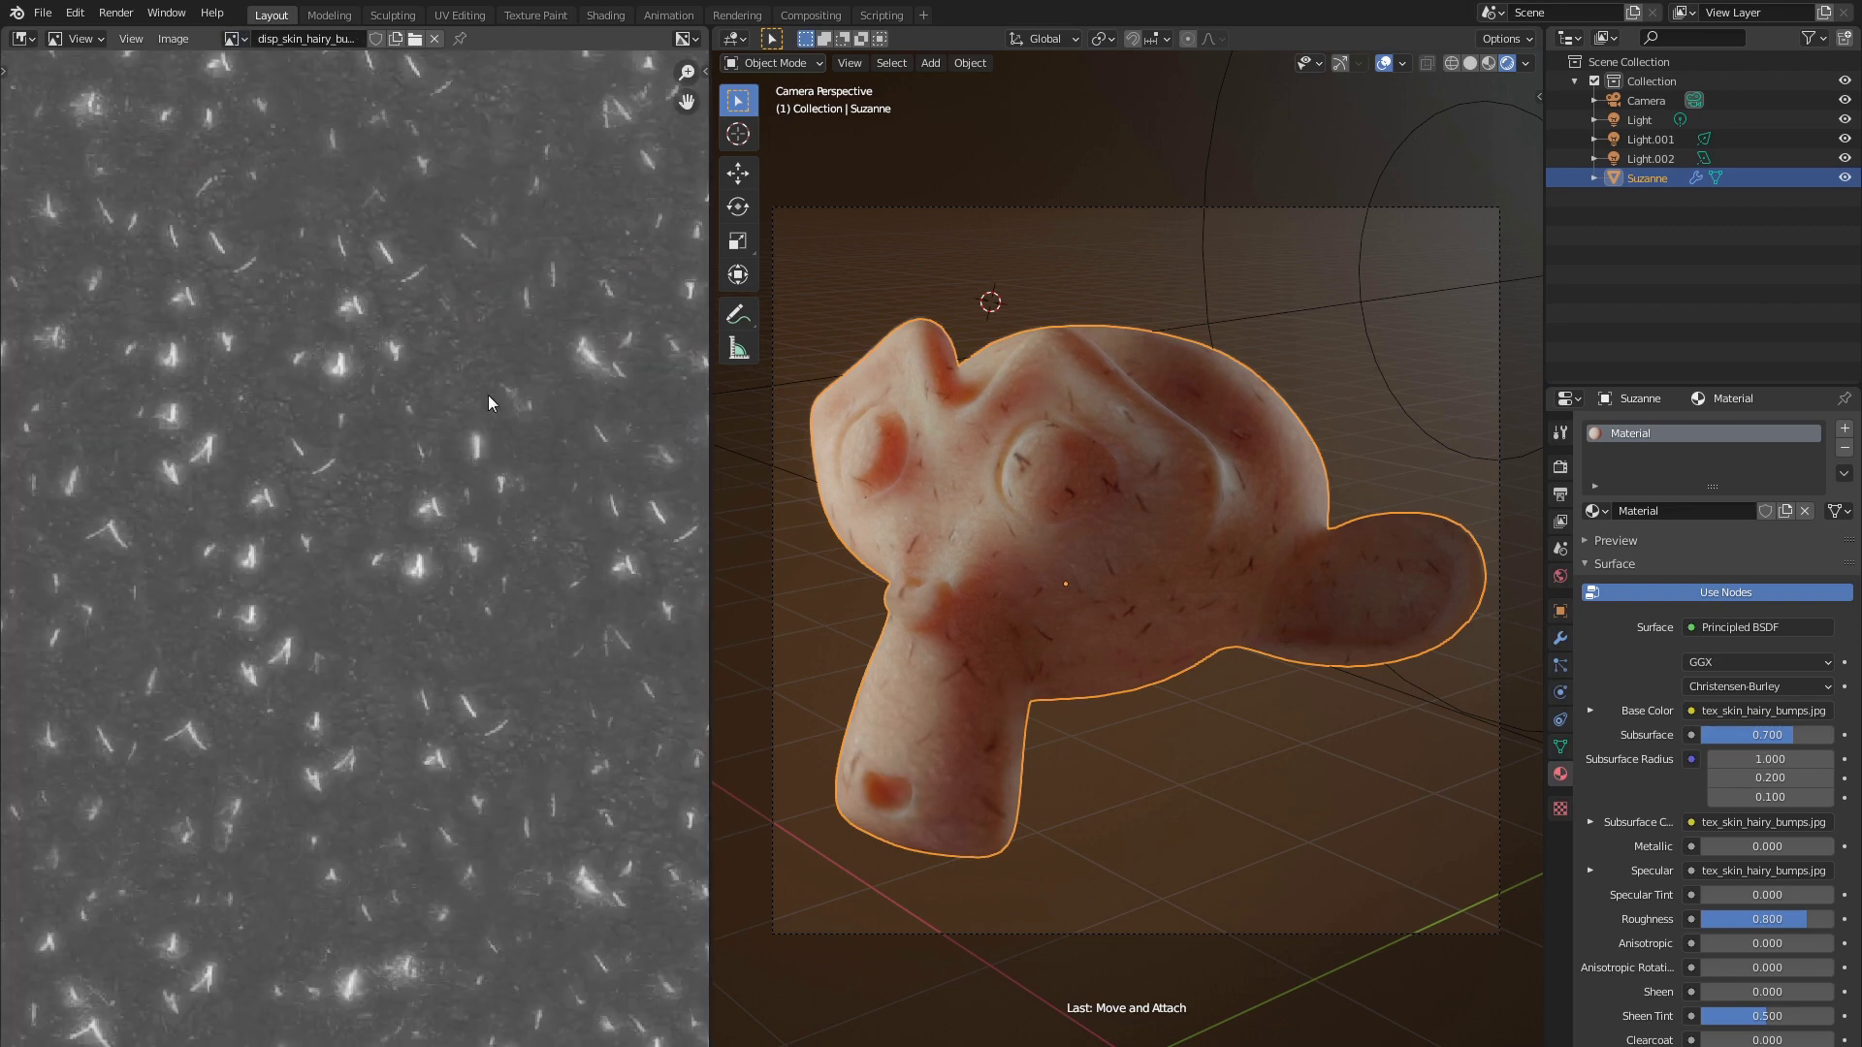
middle_drag(514, 457, 432, 521)
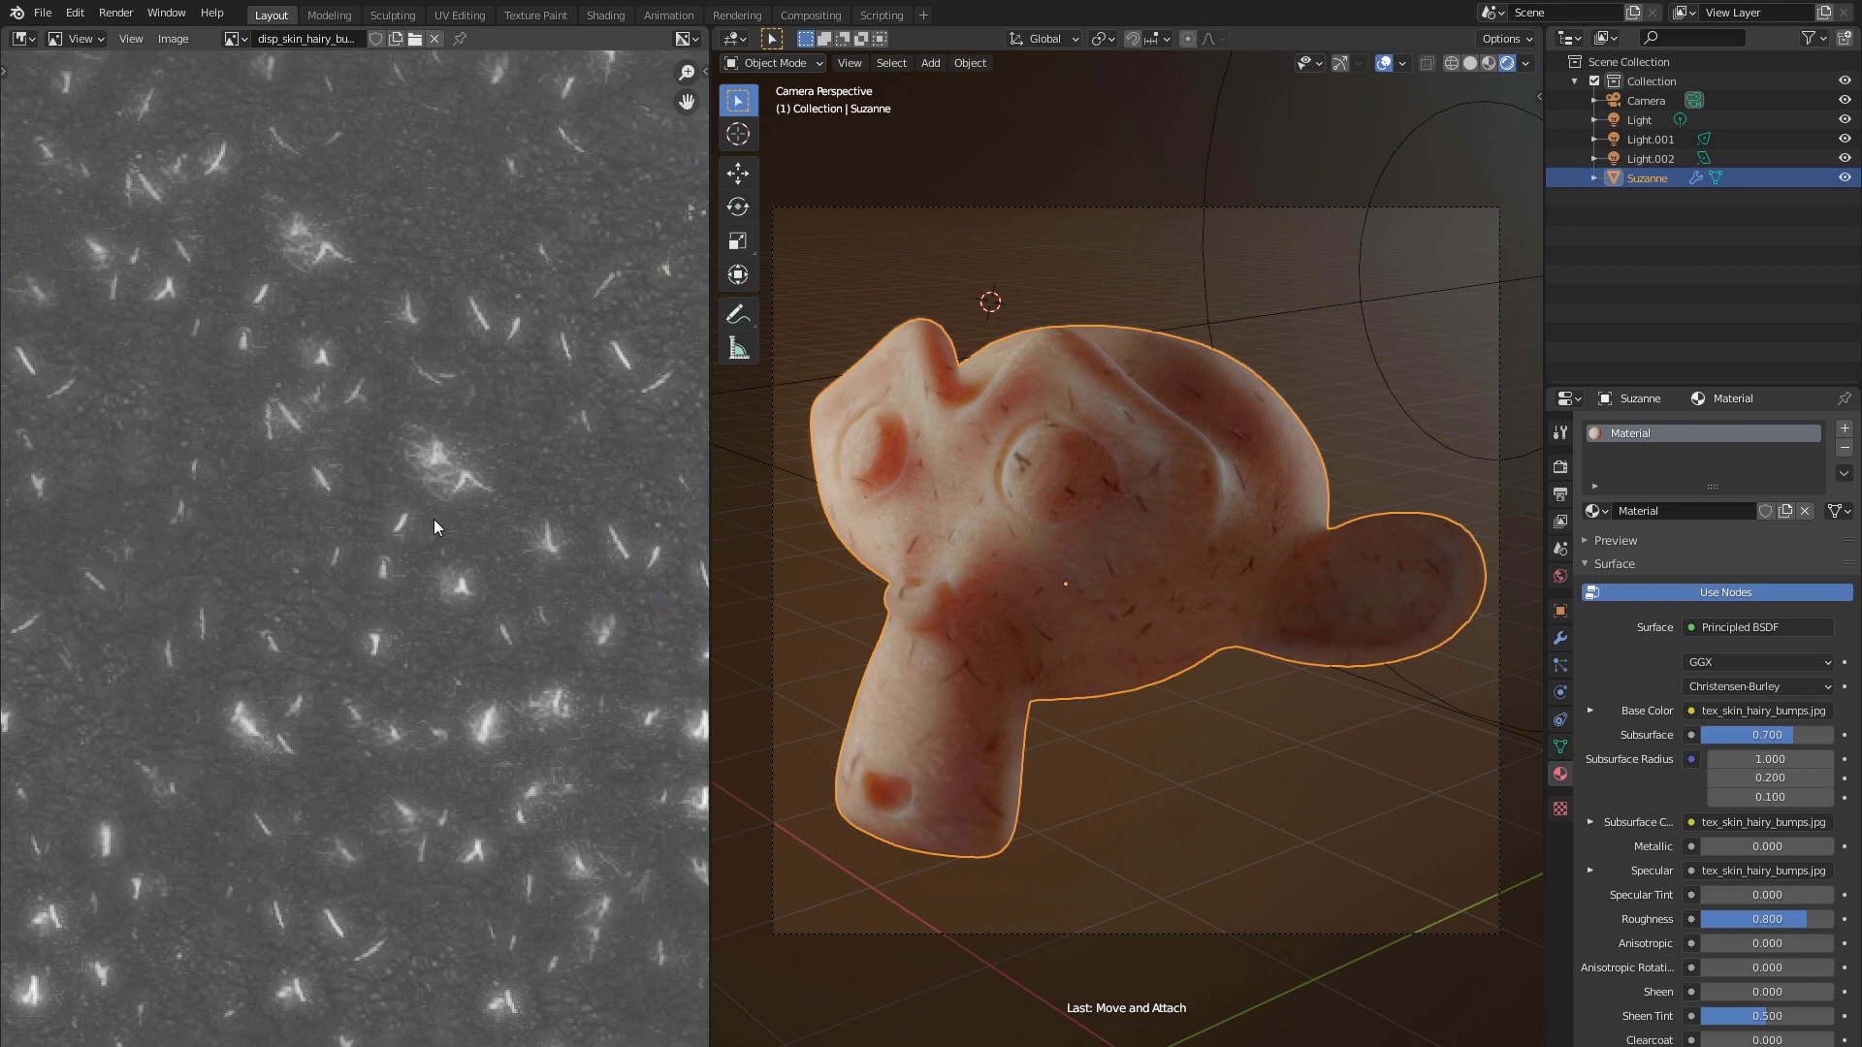
scroll(434, 520, down, 1)
Switch the image view back to the Shader Editor and move the displacement texture node farther from the Principled BSDF
click(24, 39)
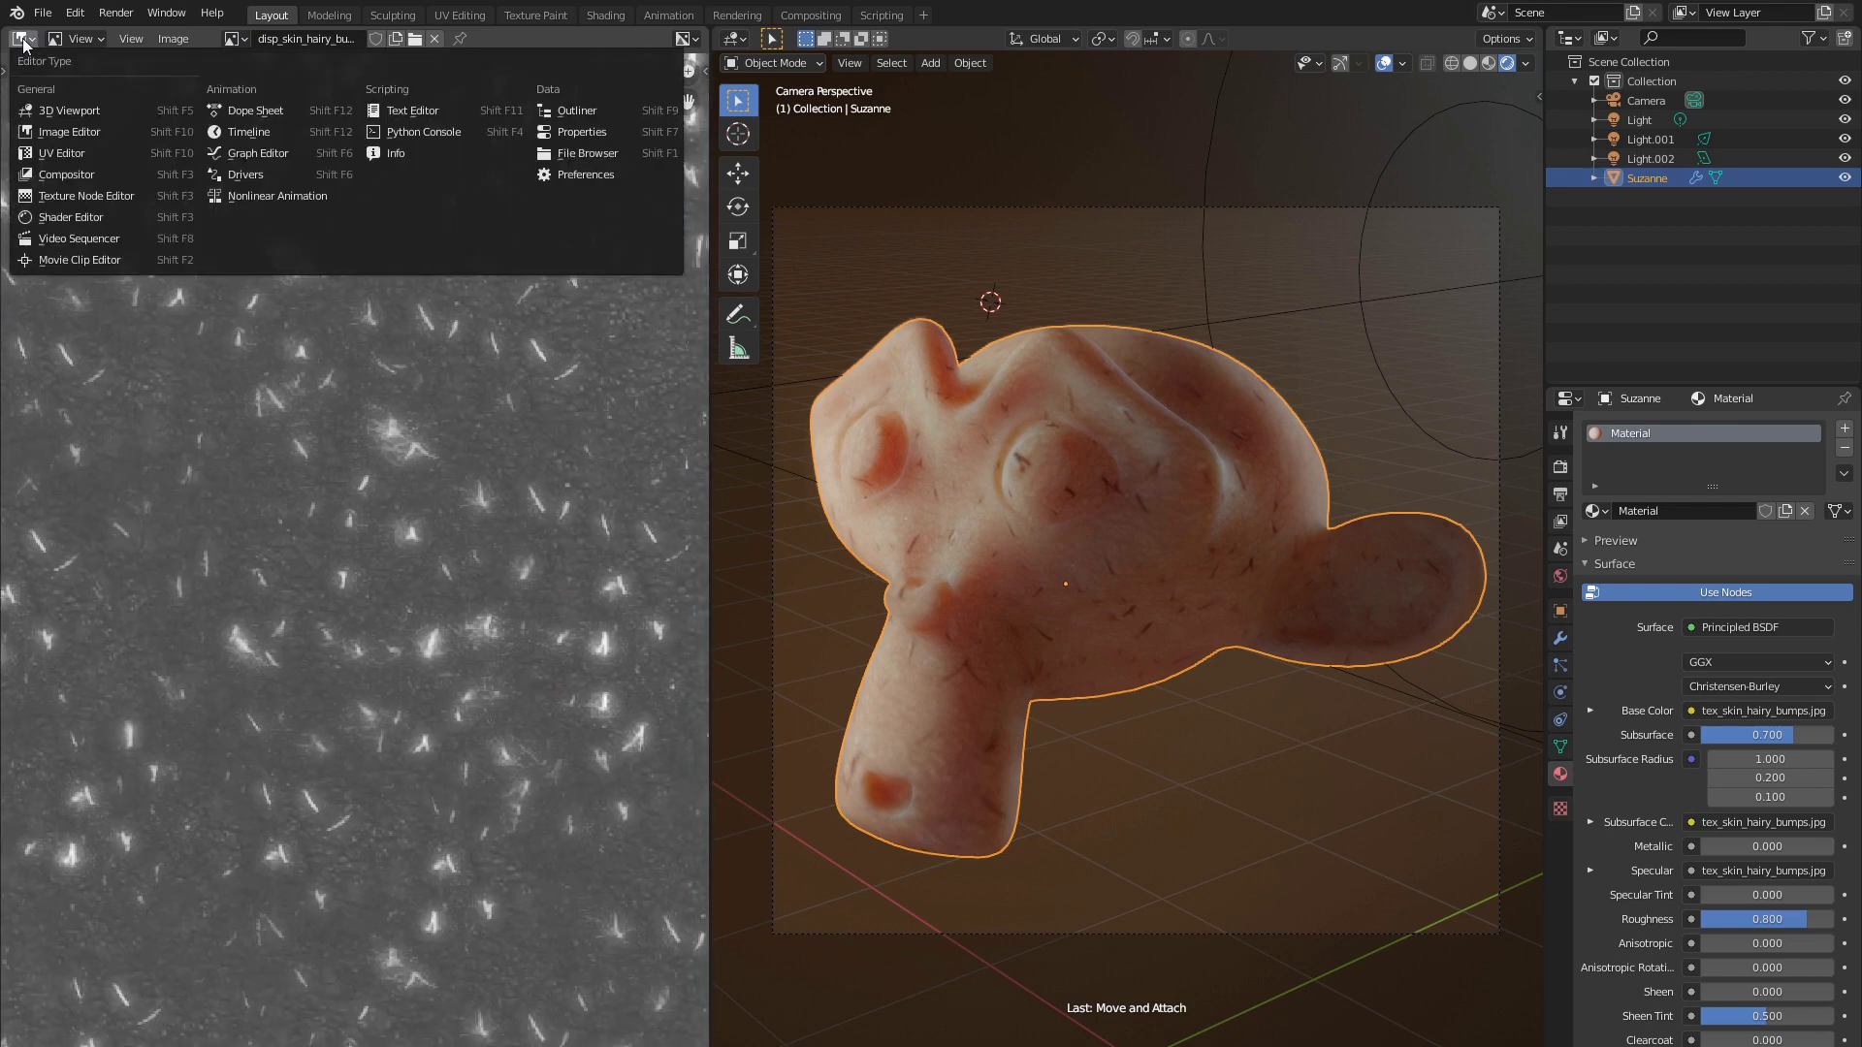
click(51, 215)
middle_drag(529, 578, 578, 501)
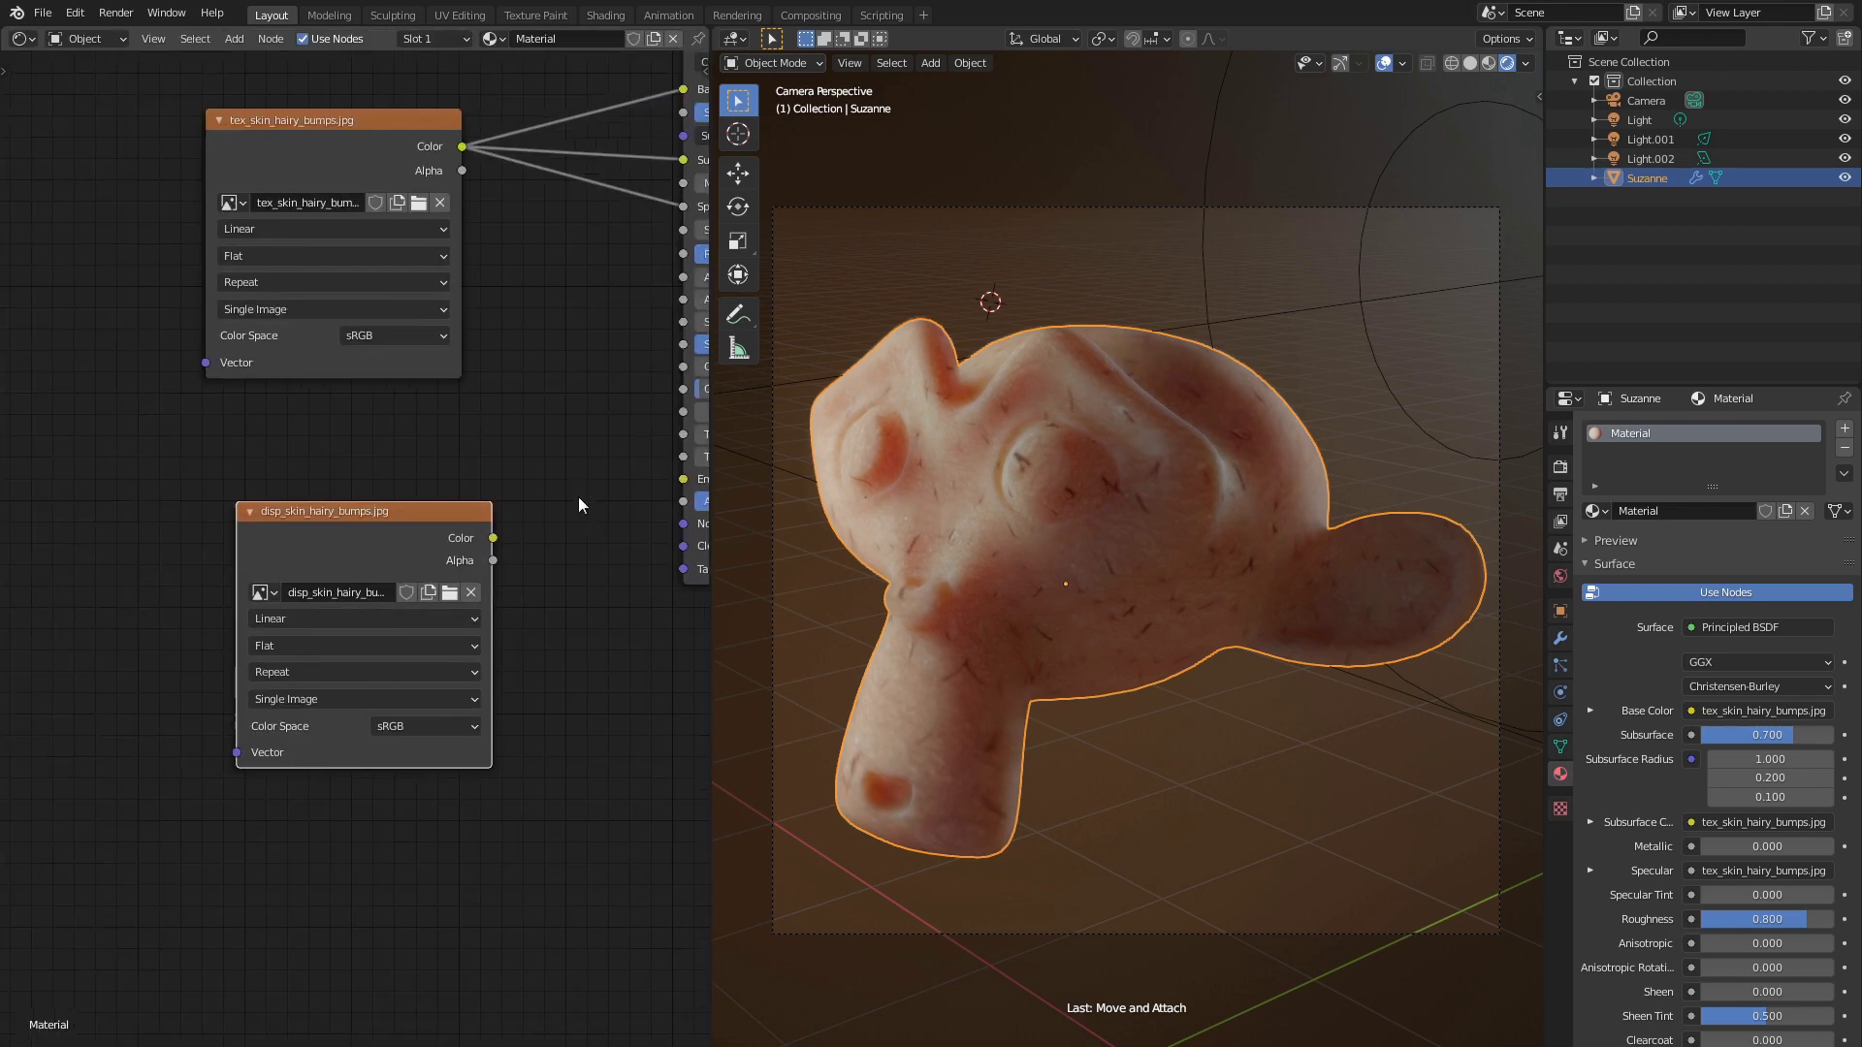
click(460, 518)
key(g)
click(301, 562)
Add a Bump node after the displacement texture, linking Color to Height and the Bump's Normal to the Principled BSDF's Normal
key(shift+a)
mouse_move(212, 509)
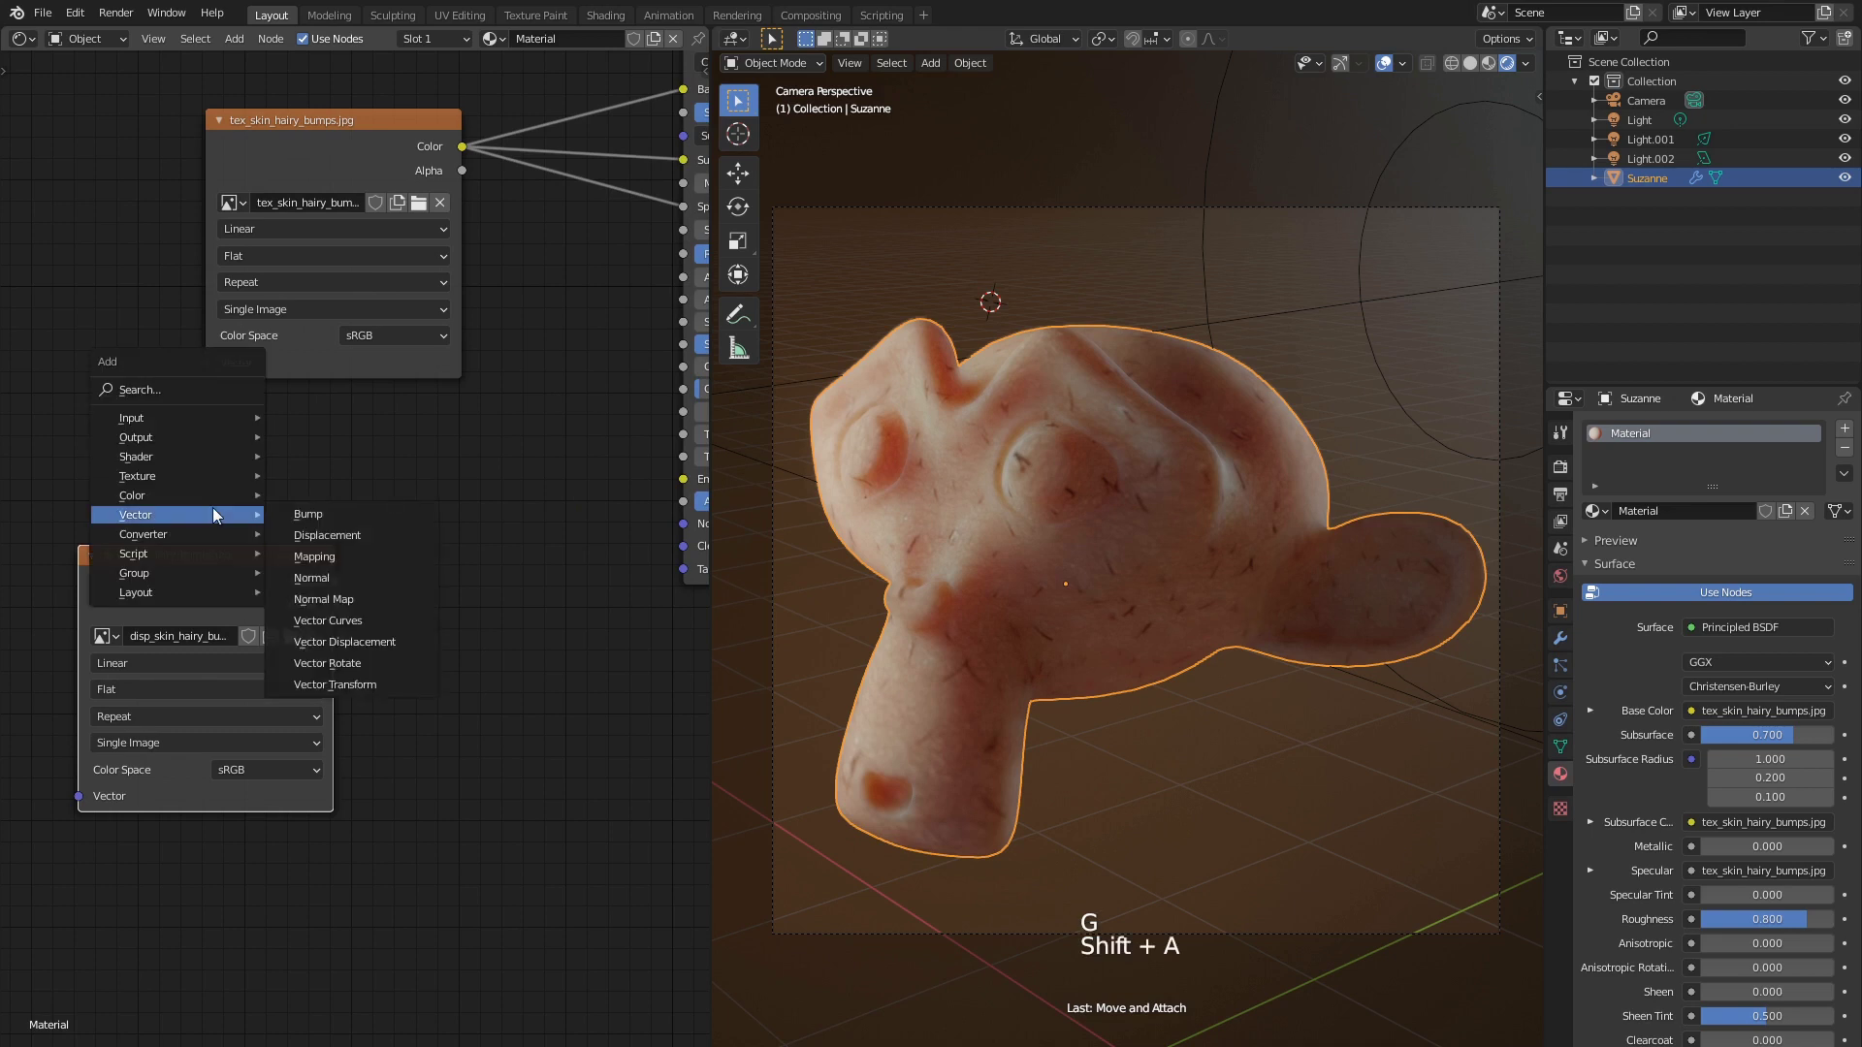
click(316, 514)
click(428, 505)
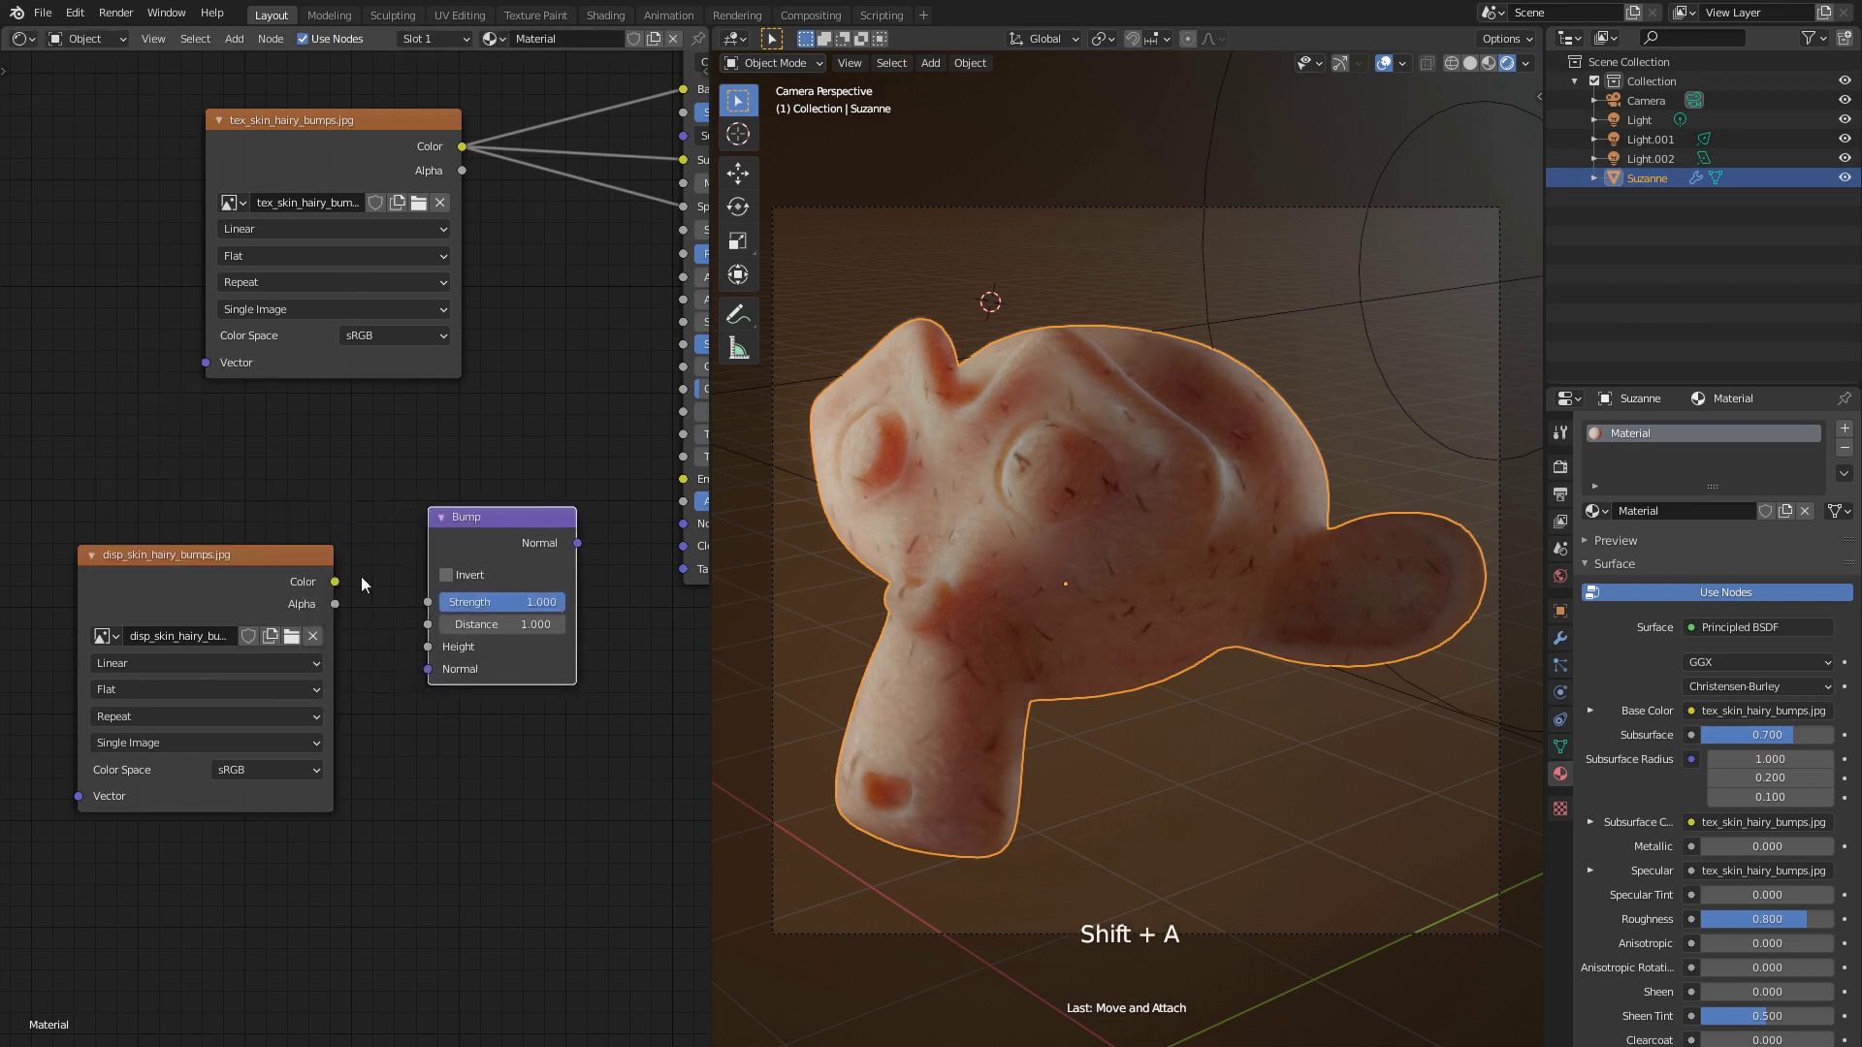
drag(334, 582, 424, 647)
middle_drag(508, 742, 342, 756)
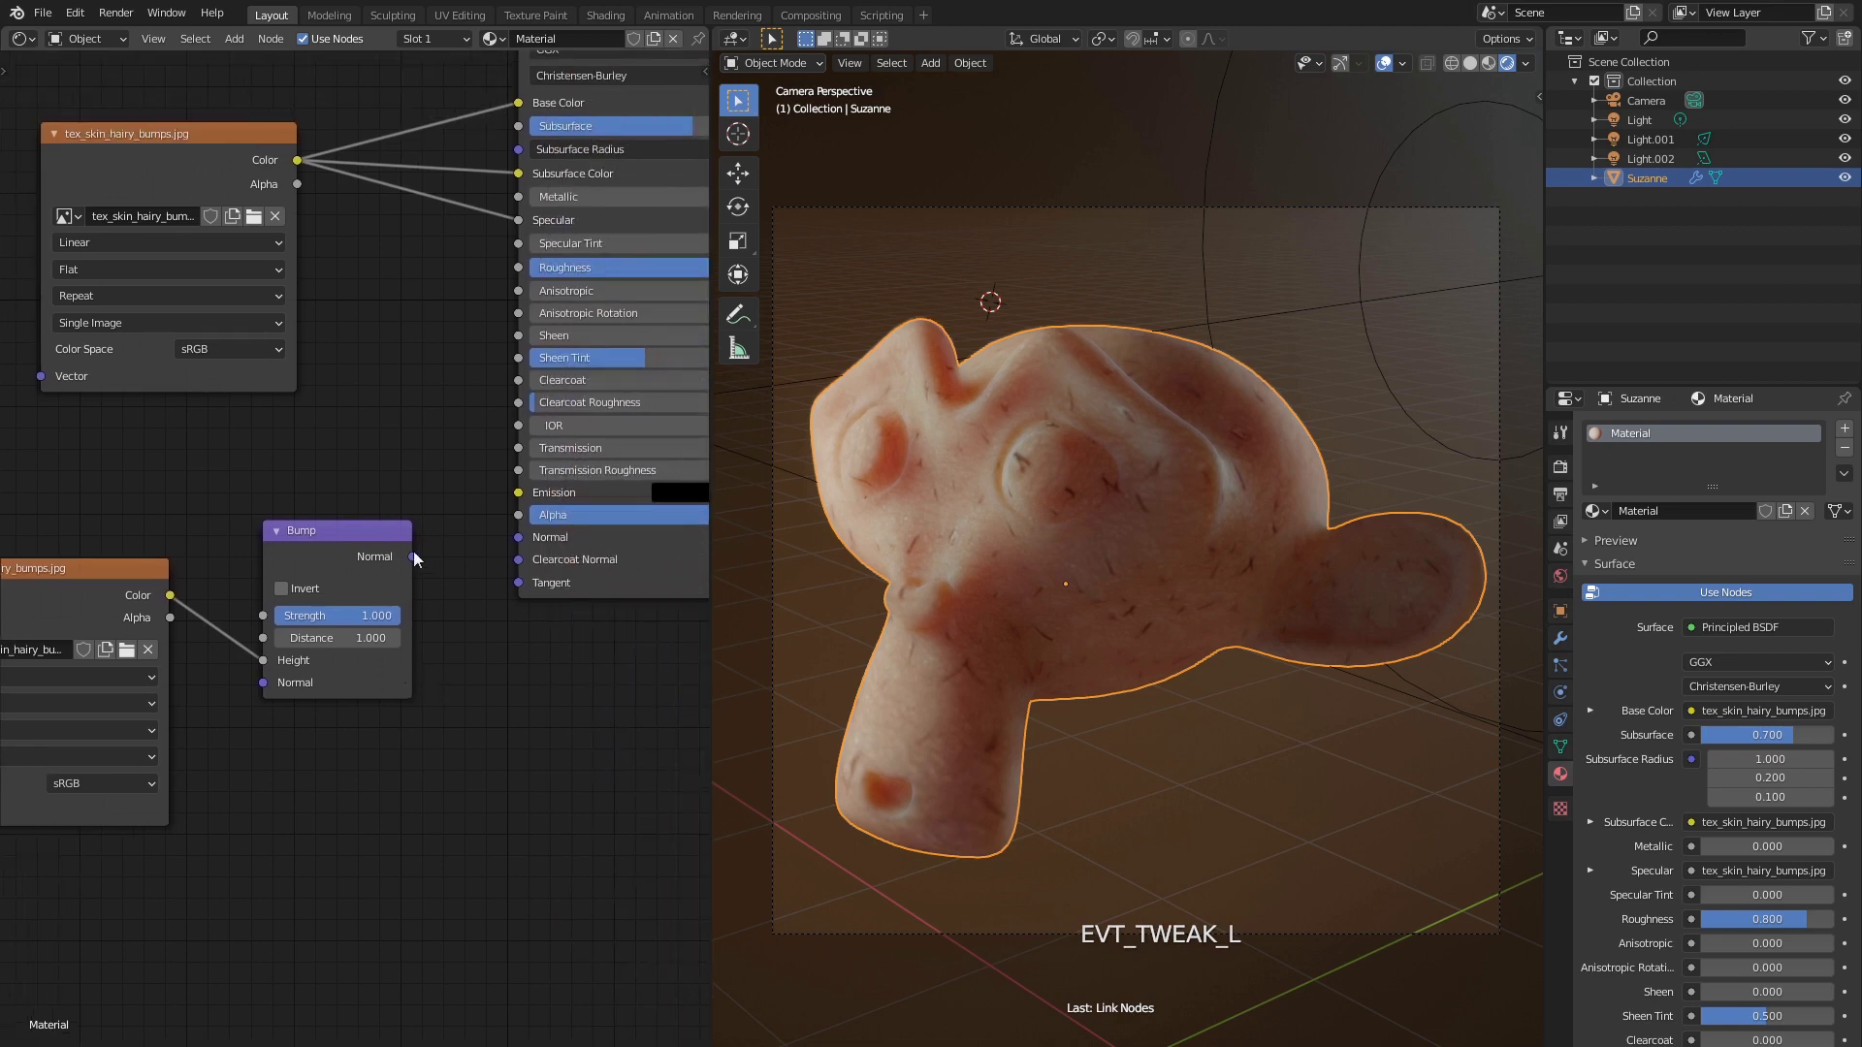
drag(414, 555, 519, 537)
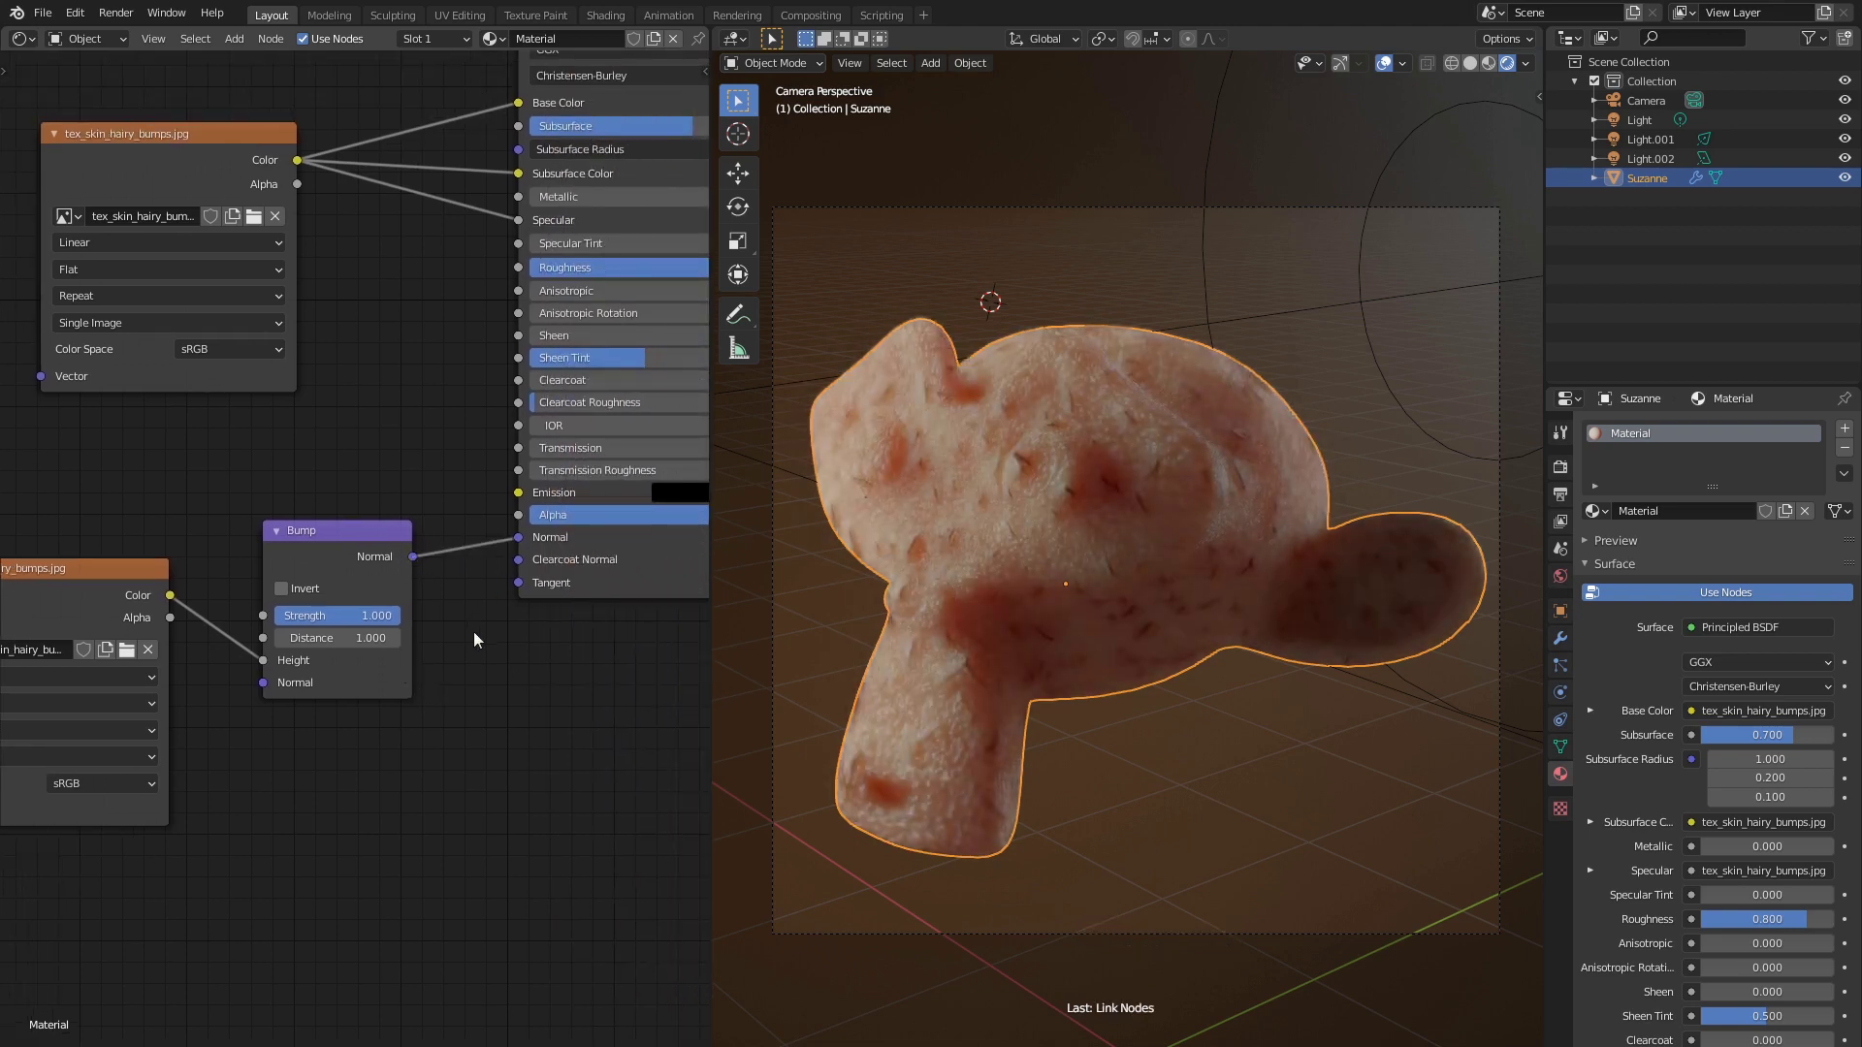
Set the Bump node's Strength to 0.6 and Distance to 0.15
click(371, 615)
text(0.6)
key(Return)
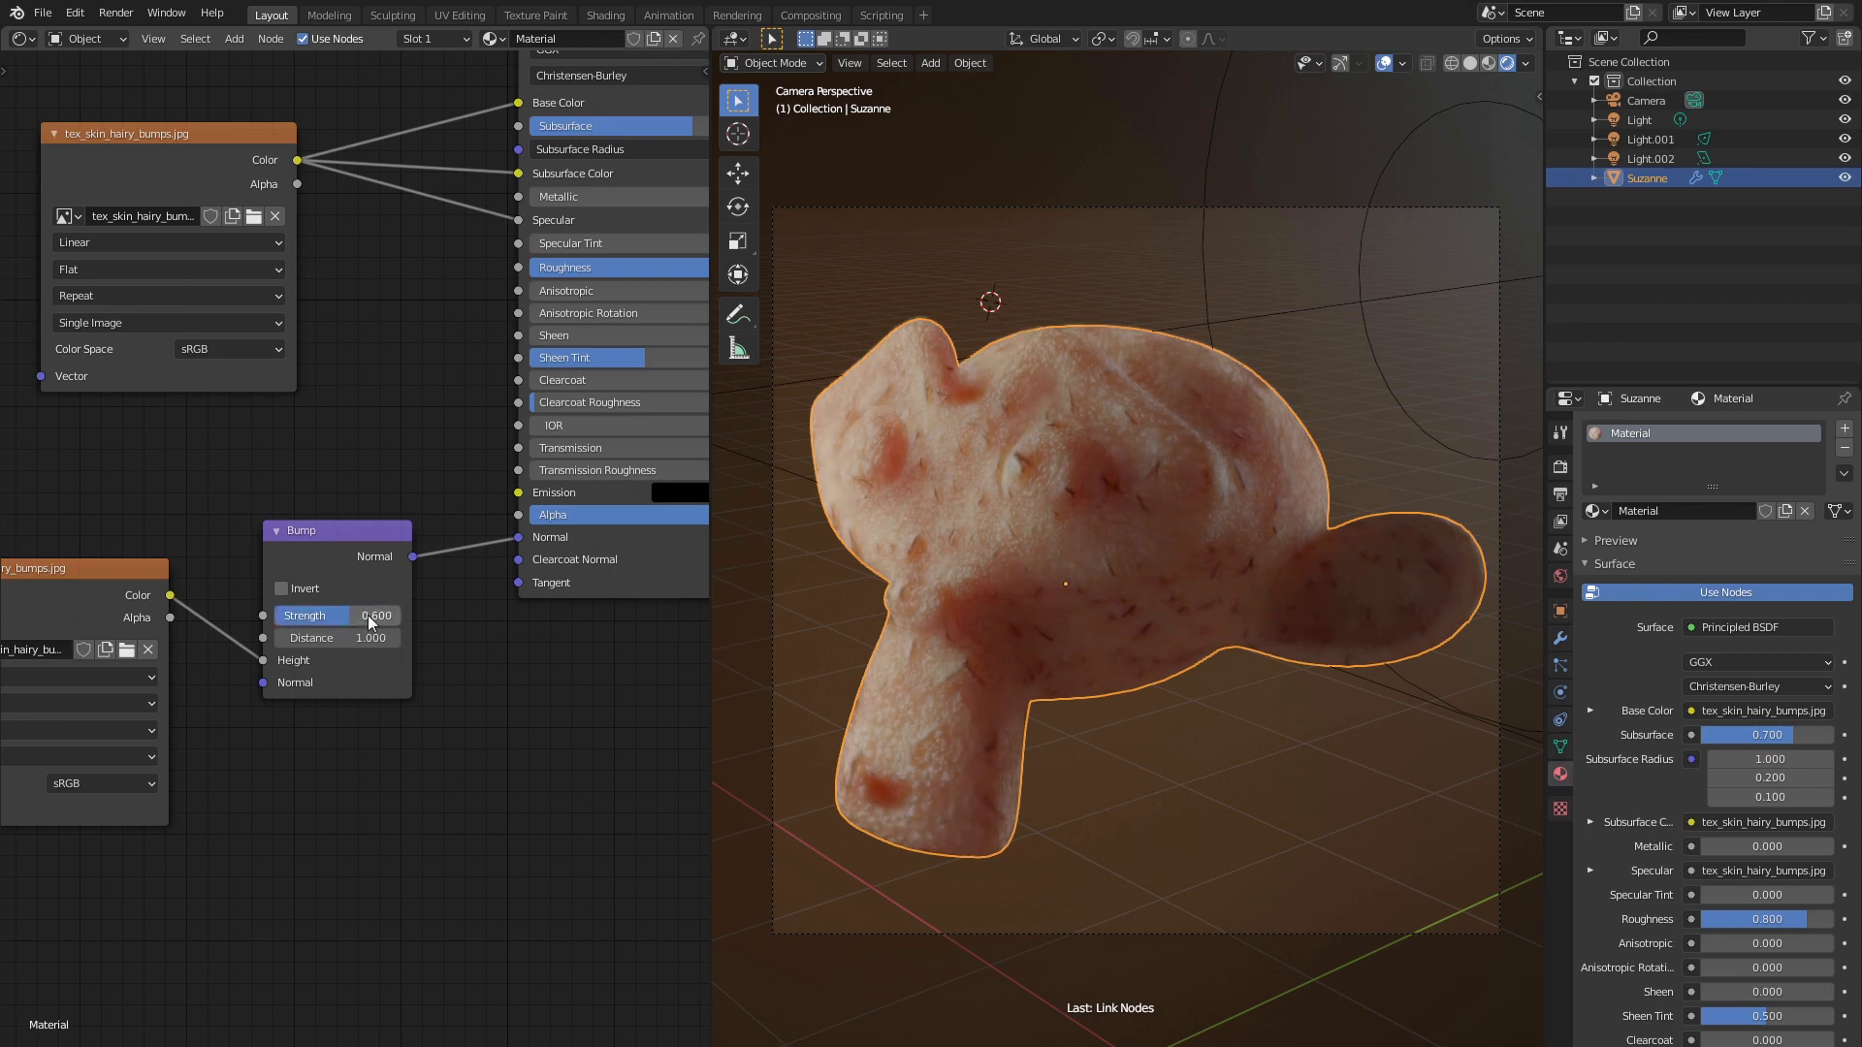
click(361, 636)
text(0.15)
key(Return)
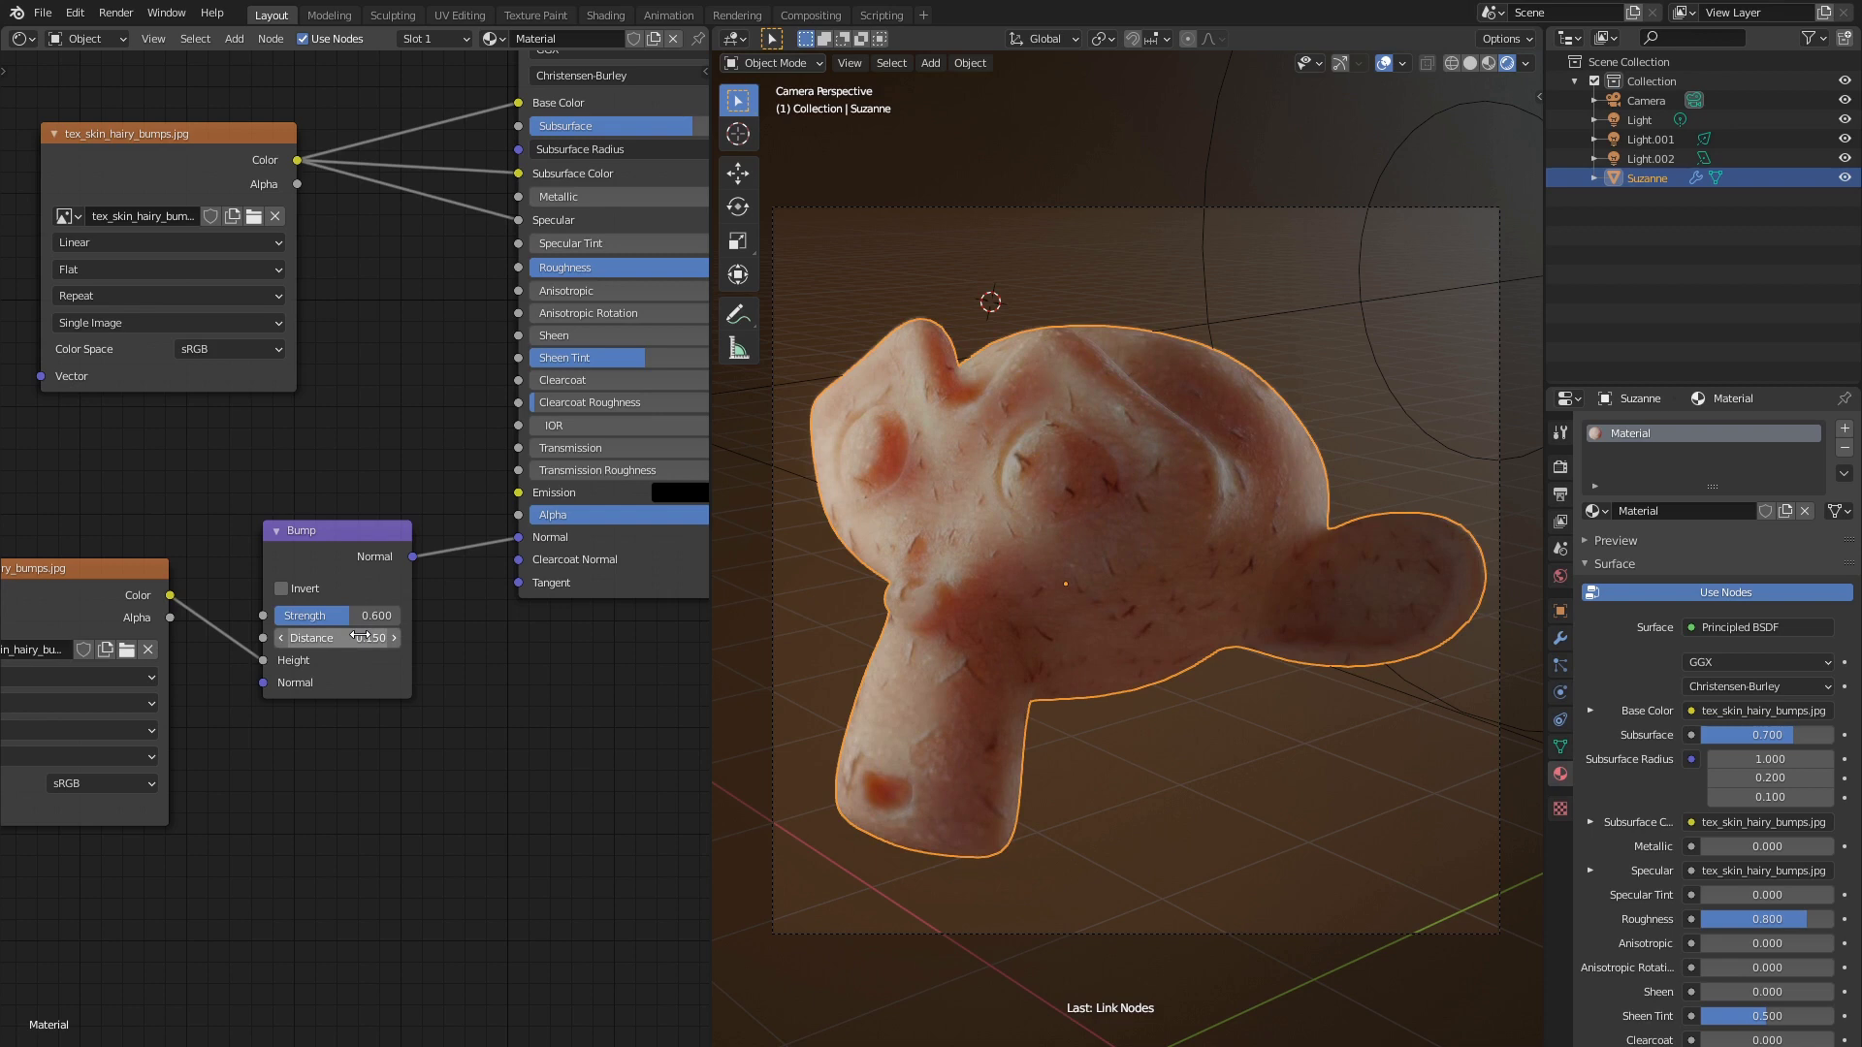
Add a Texture Coordinate node and a Mapping node in the empty area before the image textures
scroll(359, 628, down, 2)
middle_drag(121, 477, 495, 449)
key(shift+a)
mouse_move(213, 221)
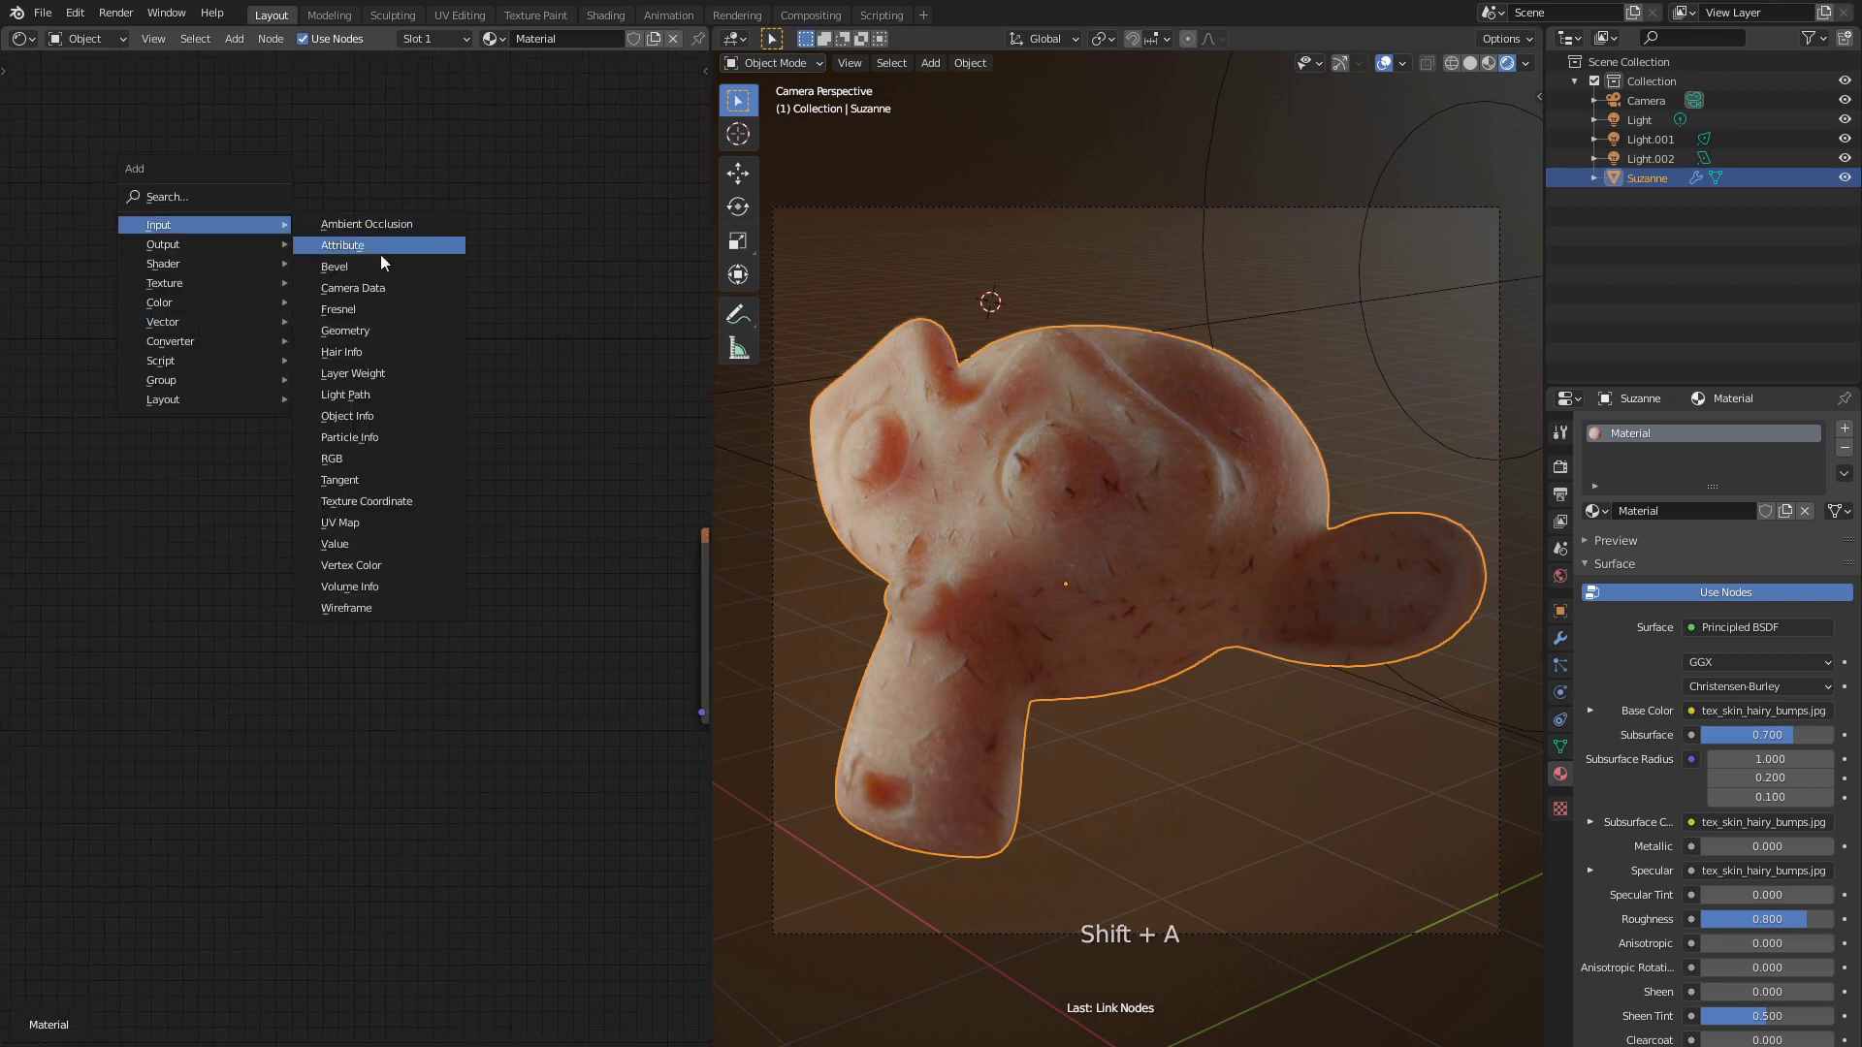
click(367, 501)
click(175, 439)
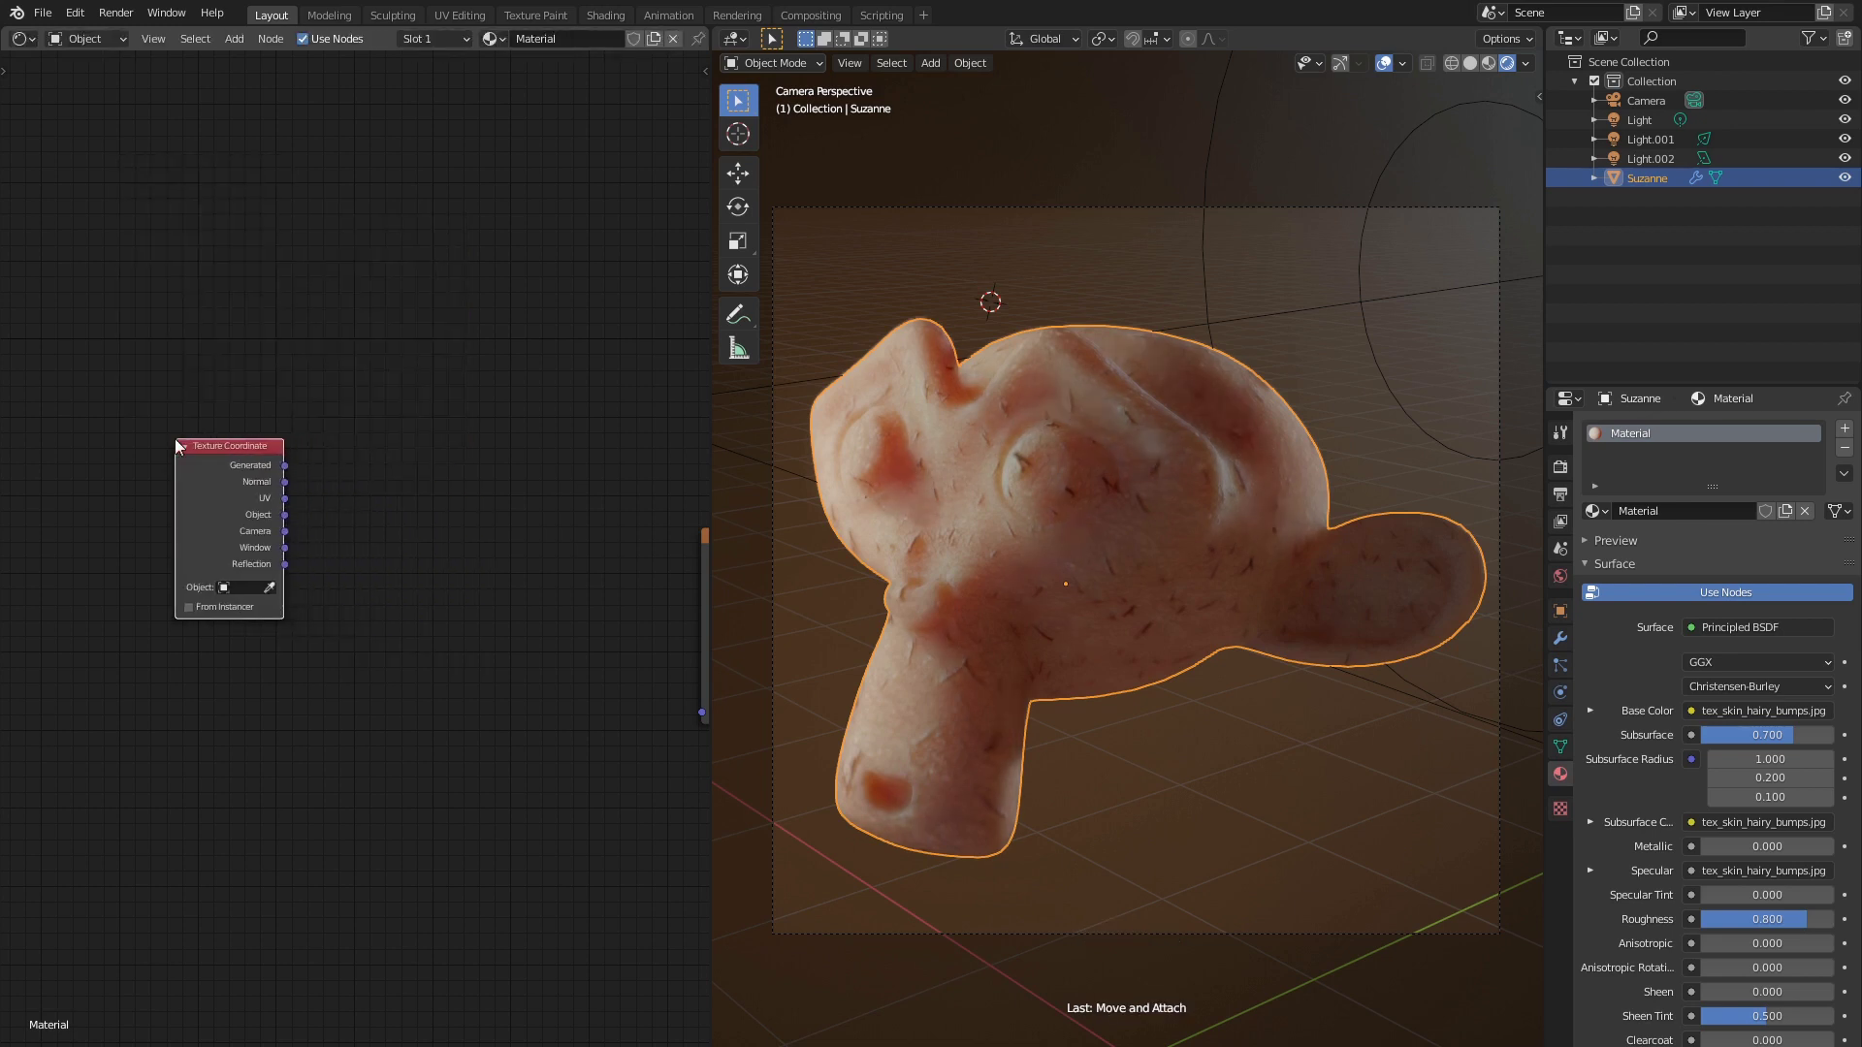
key(shift+a)
mouse_move(186, 456)
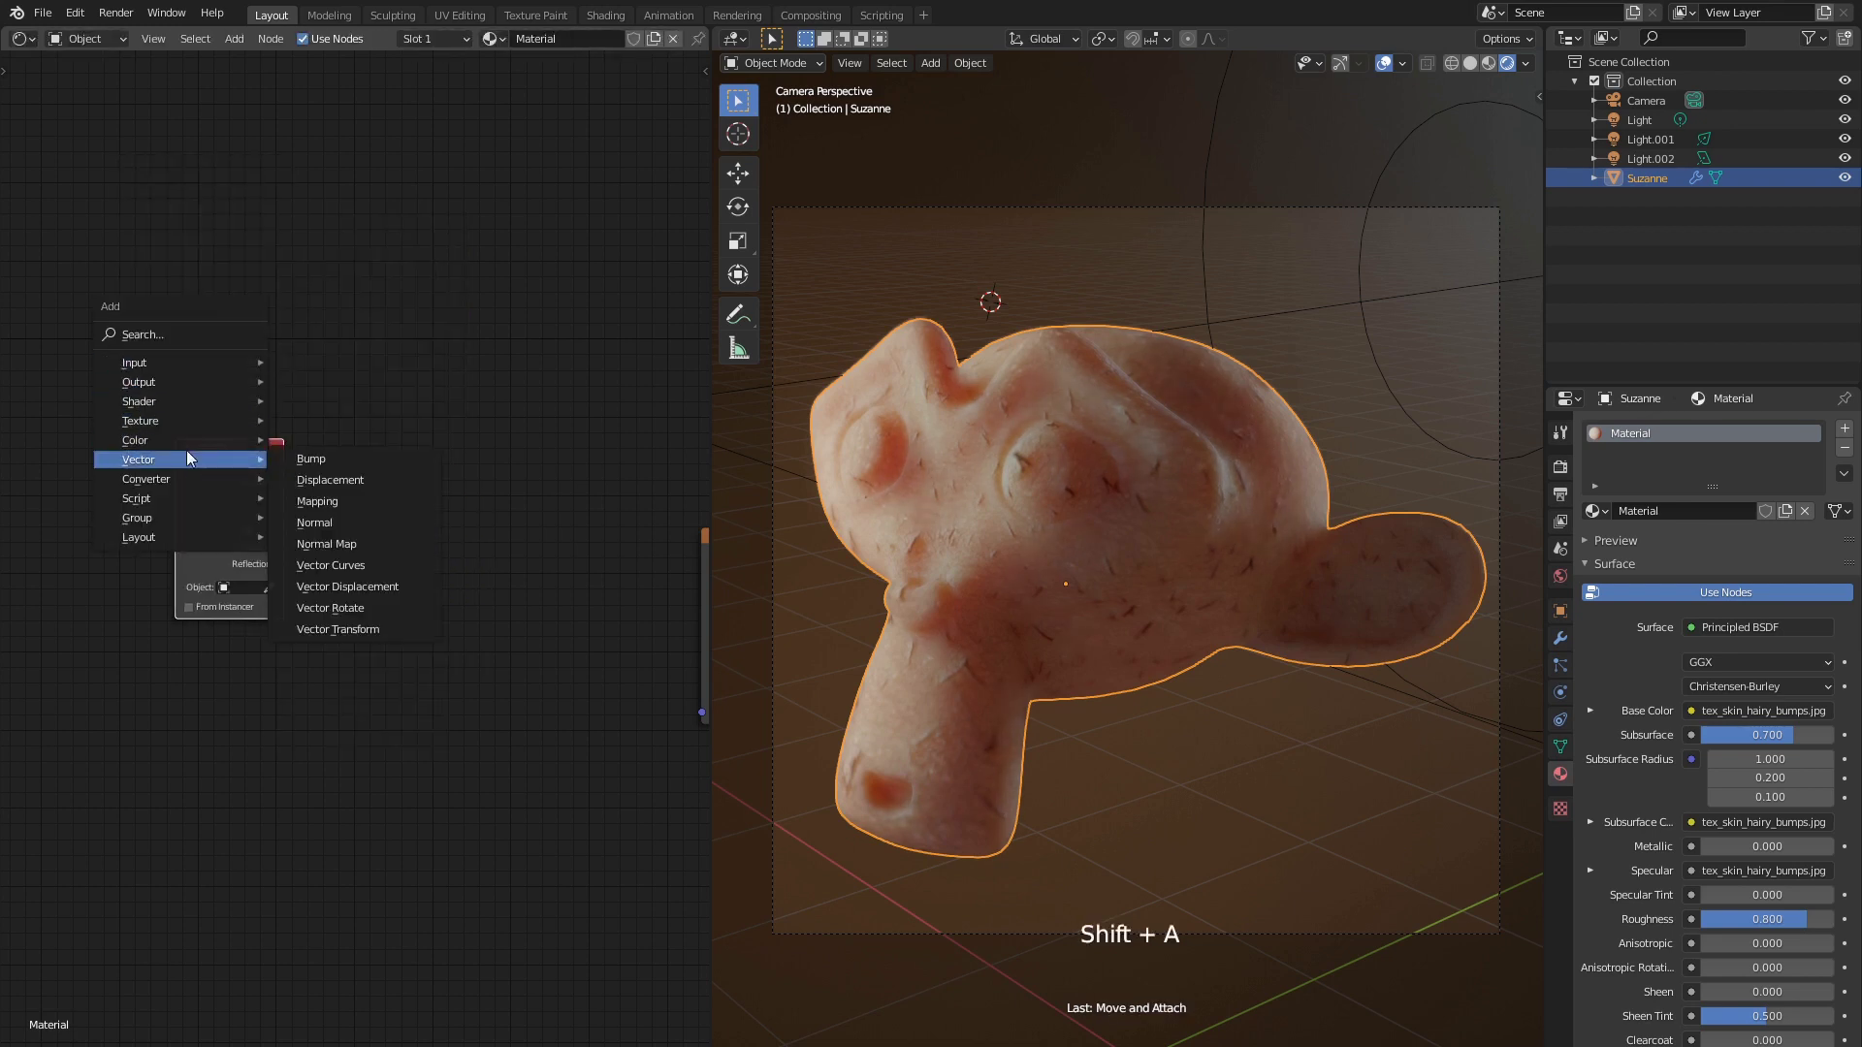
click(306, 502)
click(412, 523)
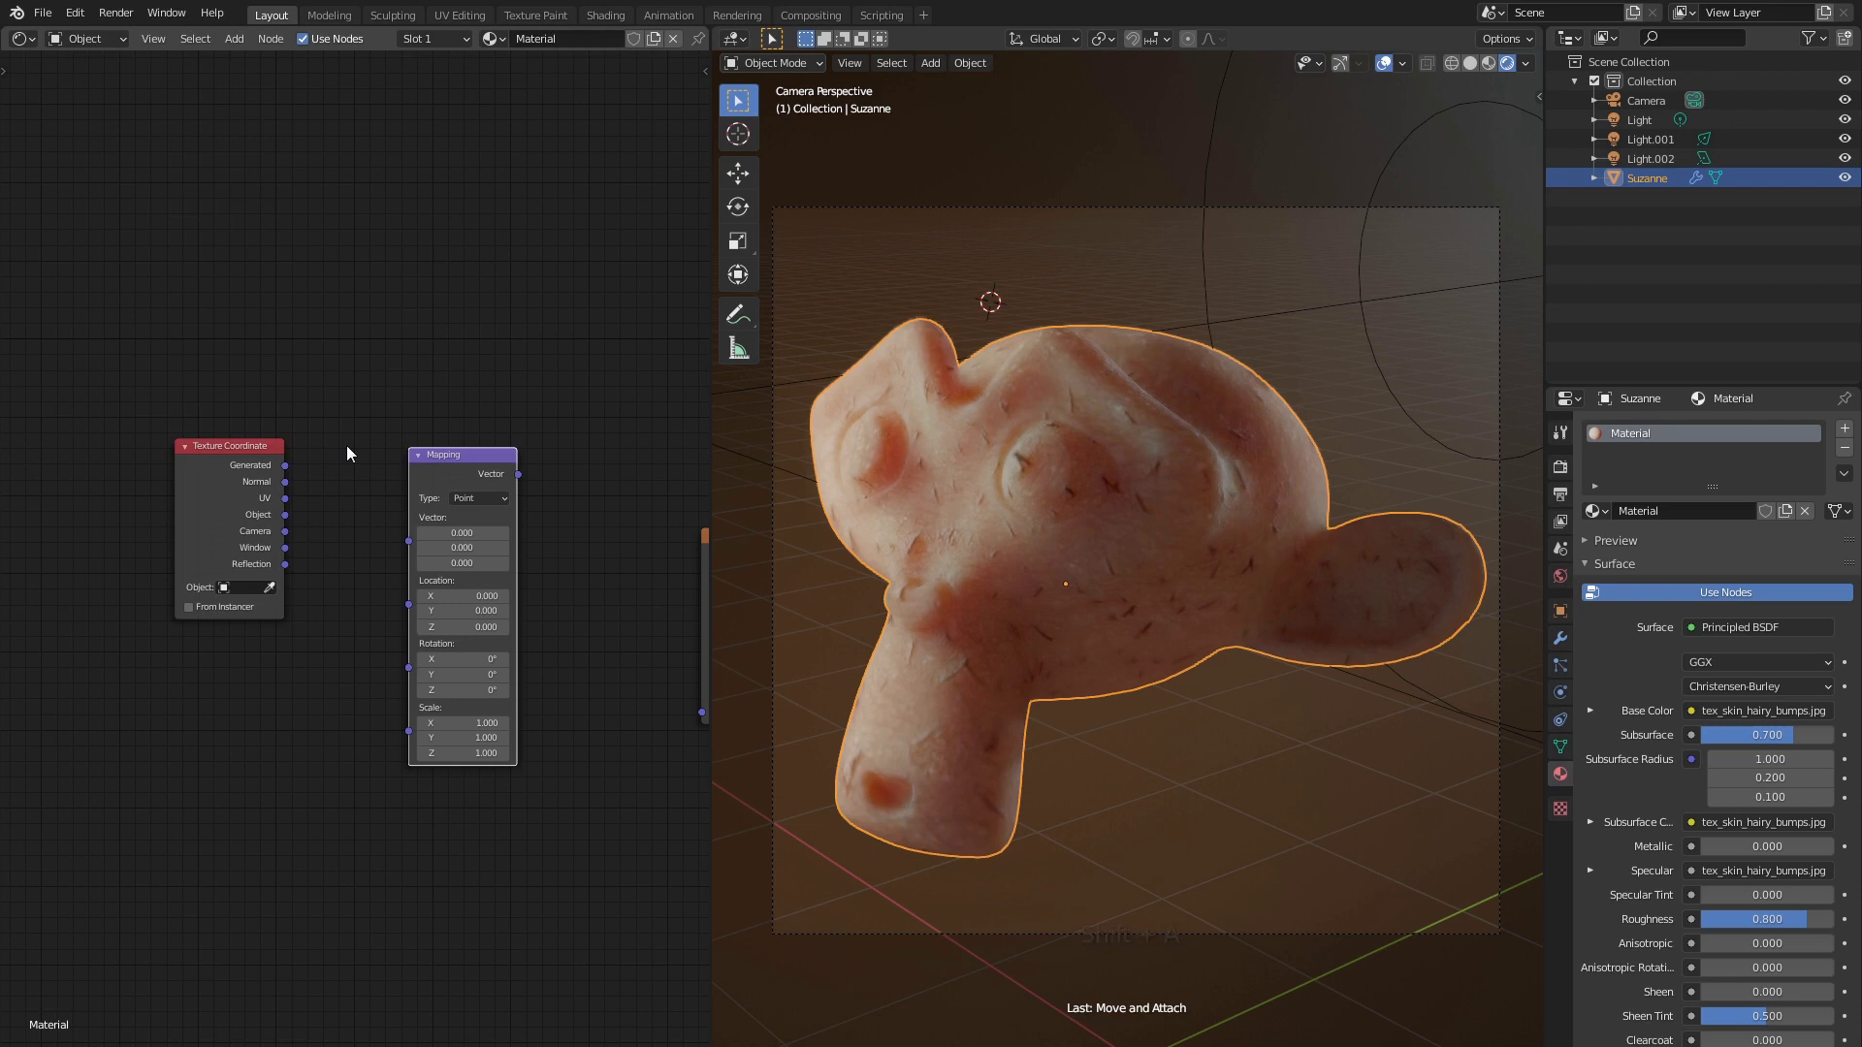
Connect the Texture Coordinate's Generated output to the Mapping node's Vector input and set the mapping type to Texture
scroll(346, 448, up, 2)
middle_drag(345, 446, 309, 440)
drag(217, 419, 389, 533)
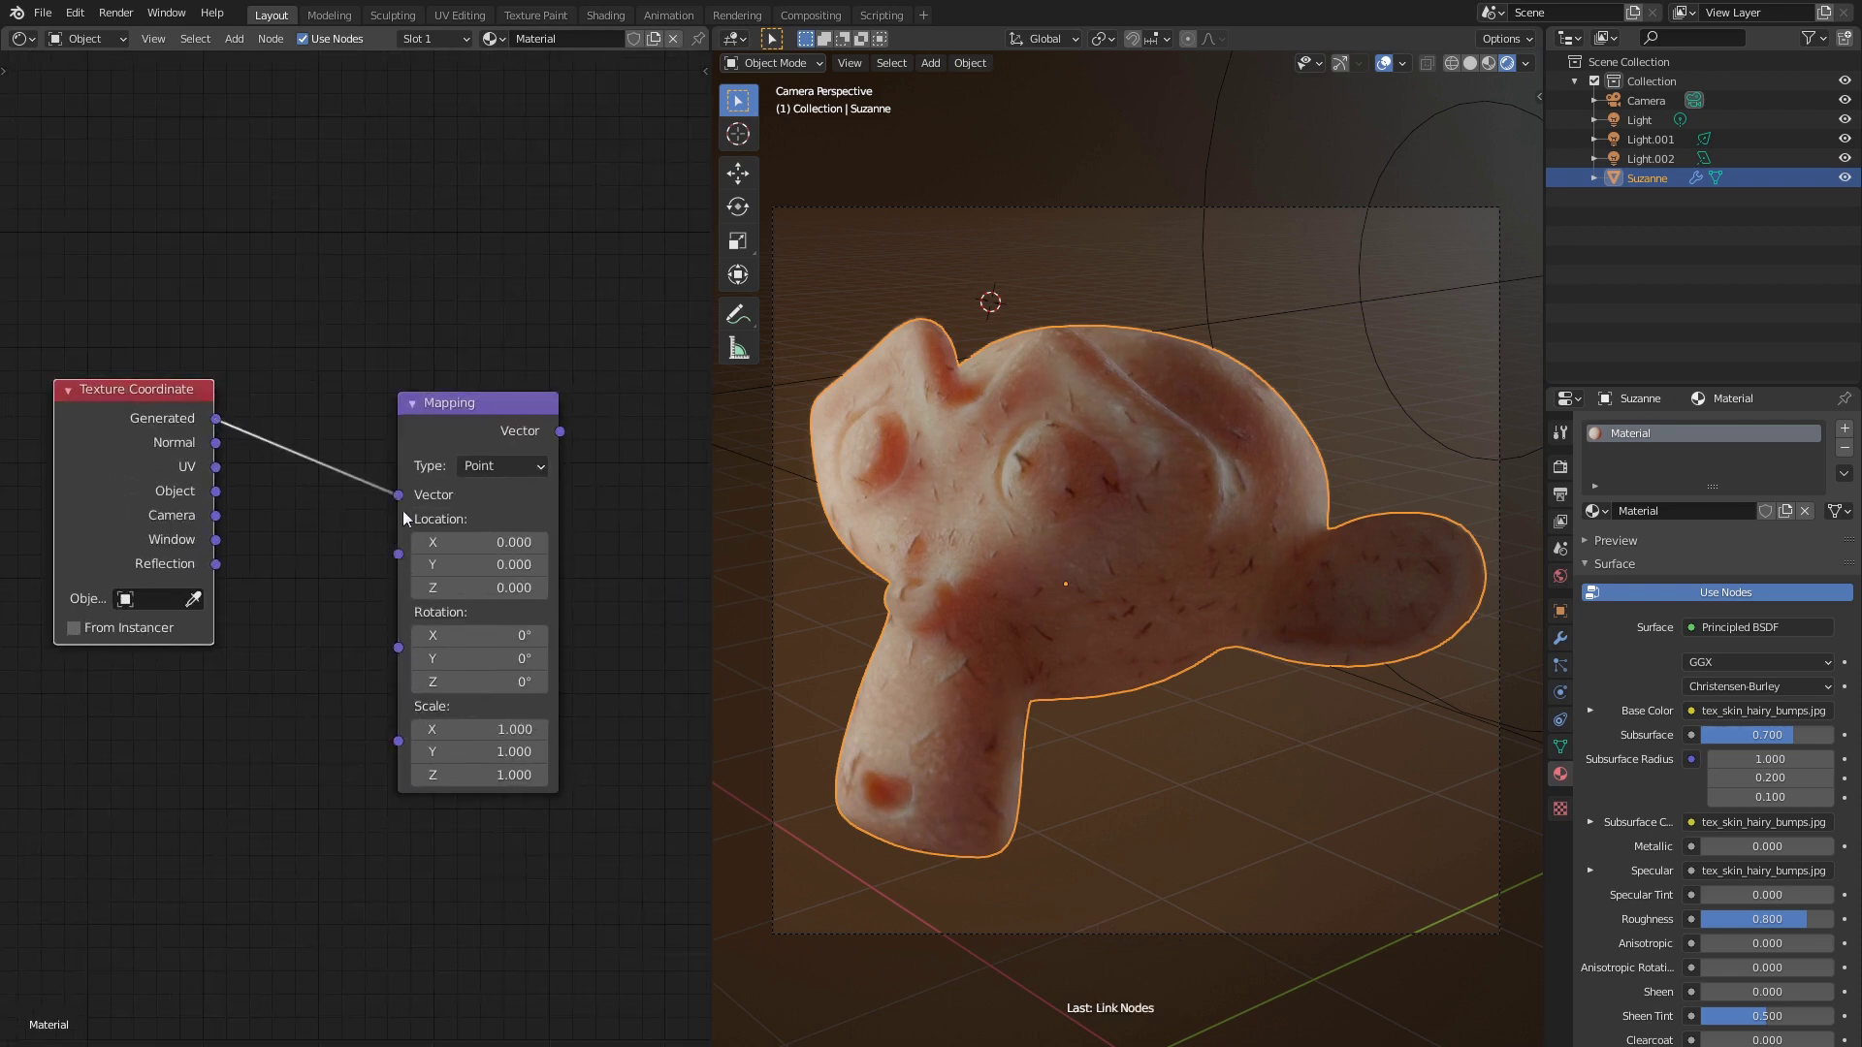
click(486, 468)
click(485, 509)
Connect the Mapping node's Vector output to the Vector inputs of both image texture nodes
middle_drag(618, 475, 260, 467)
drag(219, 425, 610, 307)
scroll(419, 450, down, 3)
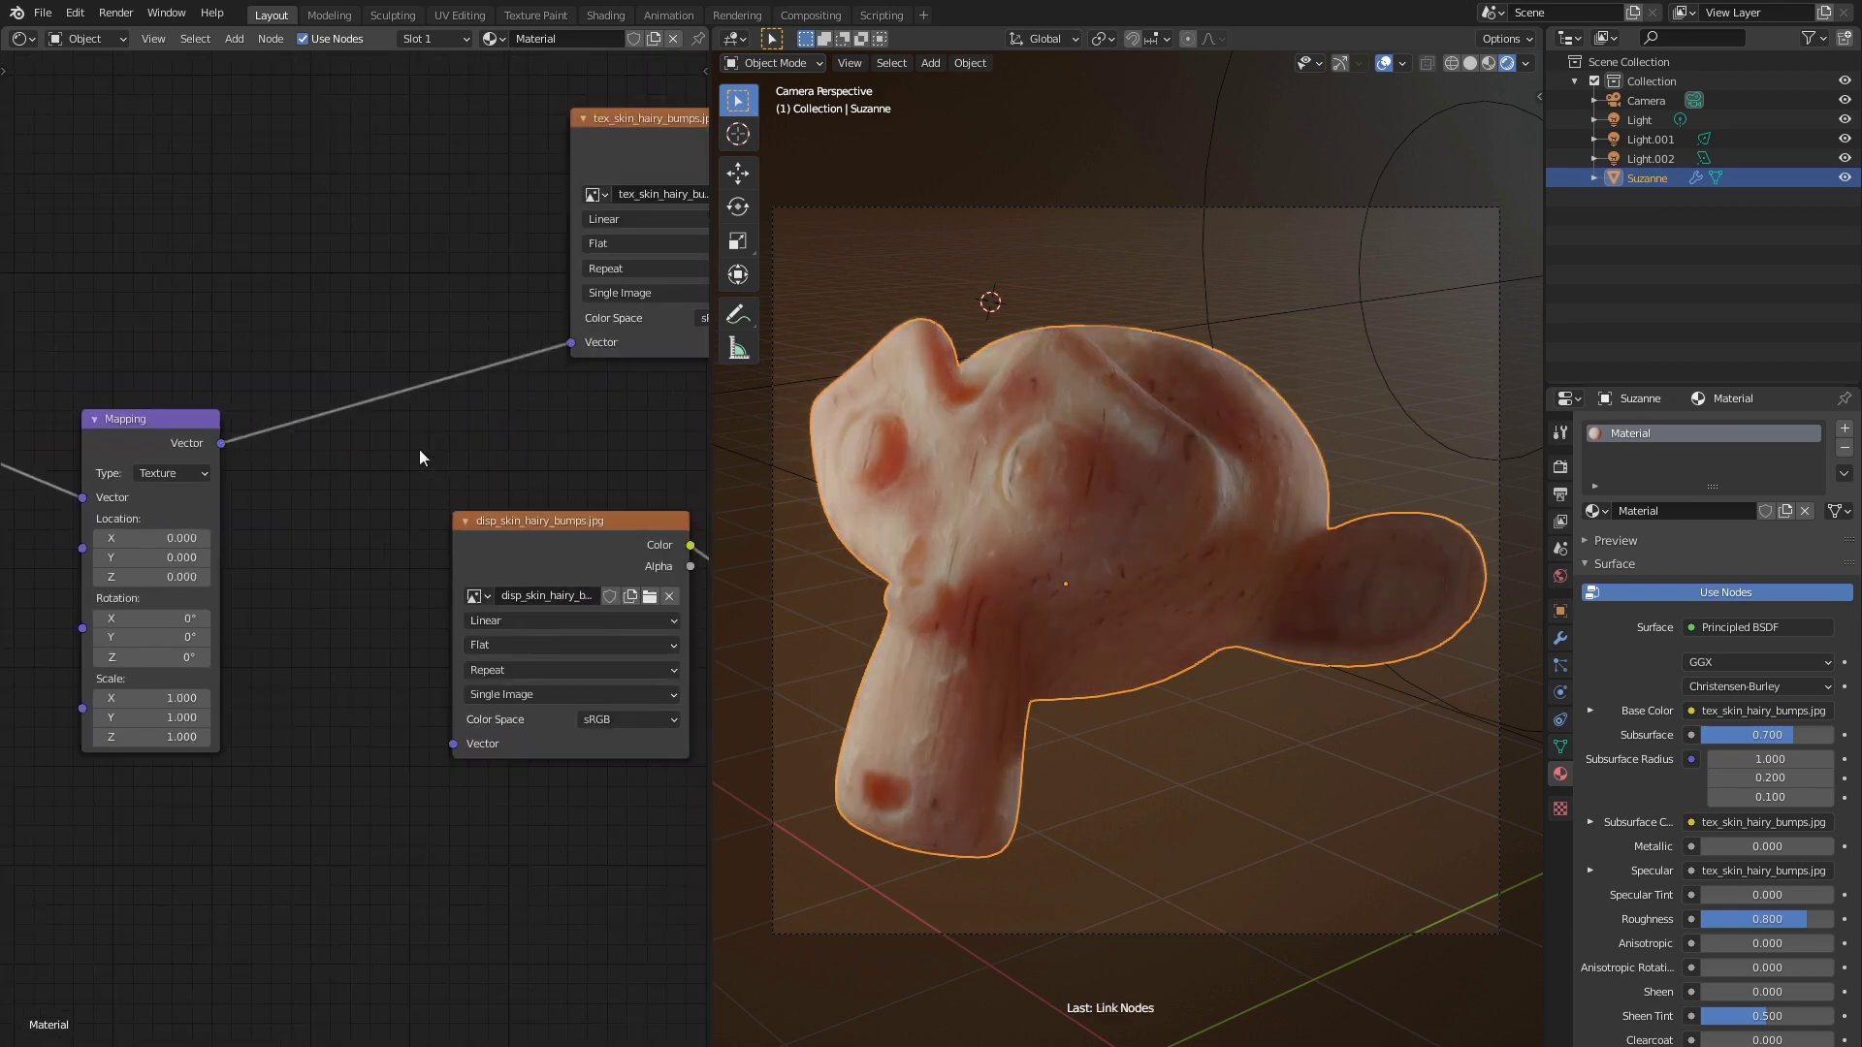
drag(232, 453, 442, 729)
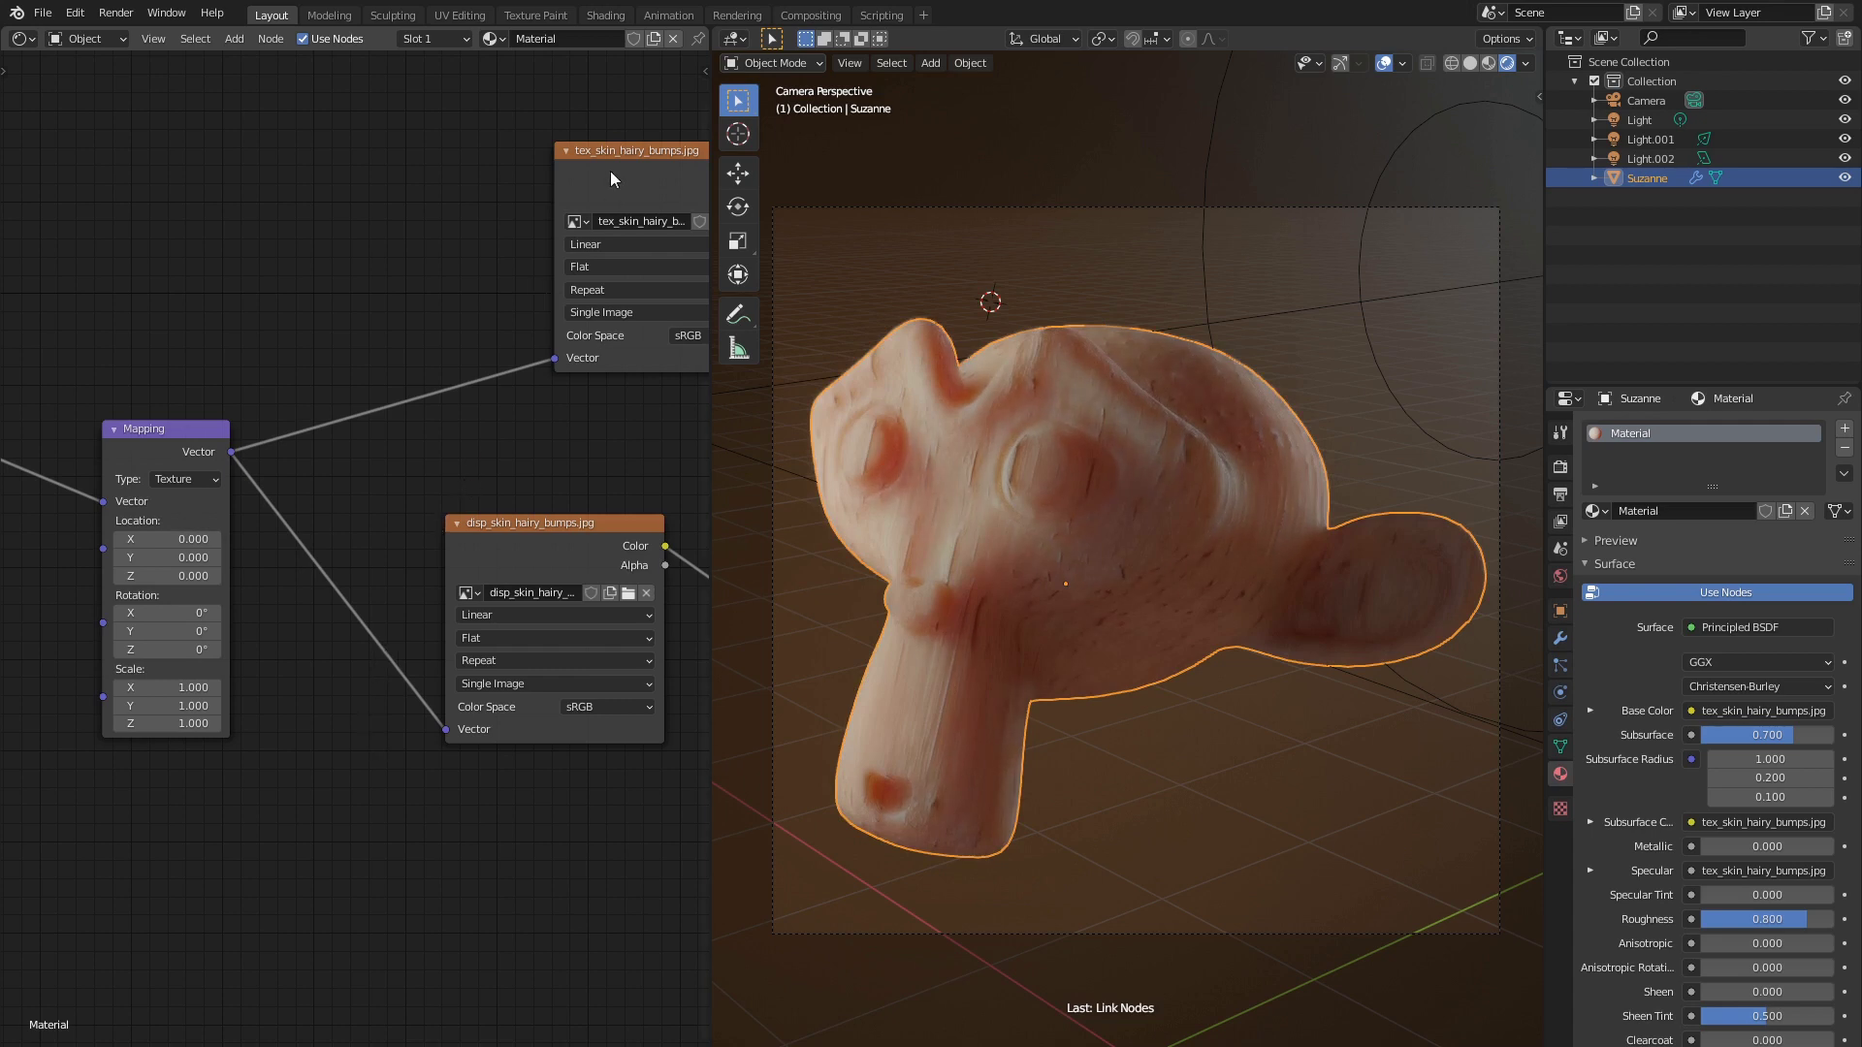
Align the skin texture node above the displacement texture and set both image textures' projection to Box
middle_drag(613, 172, 475, 196)
key(g)
click(369, 254)
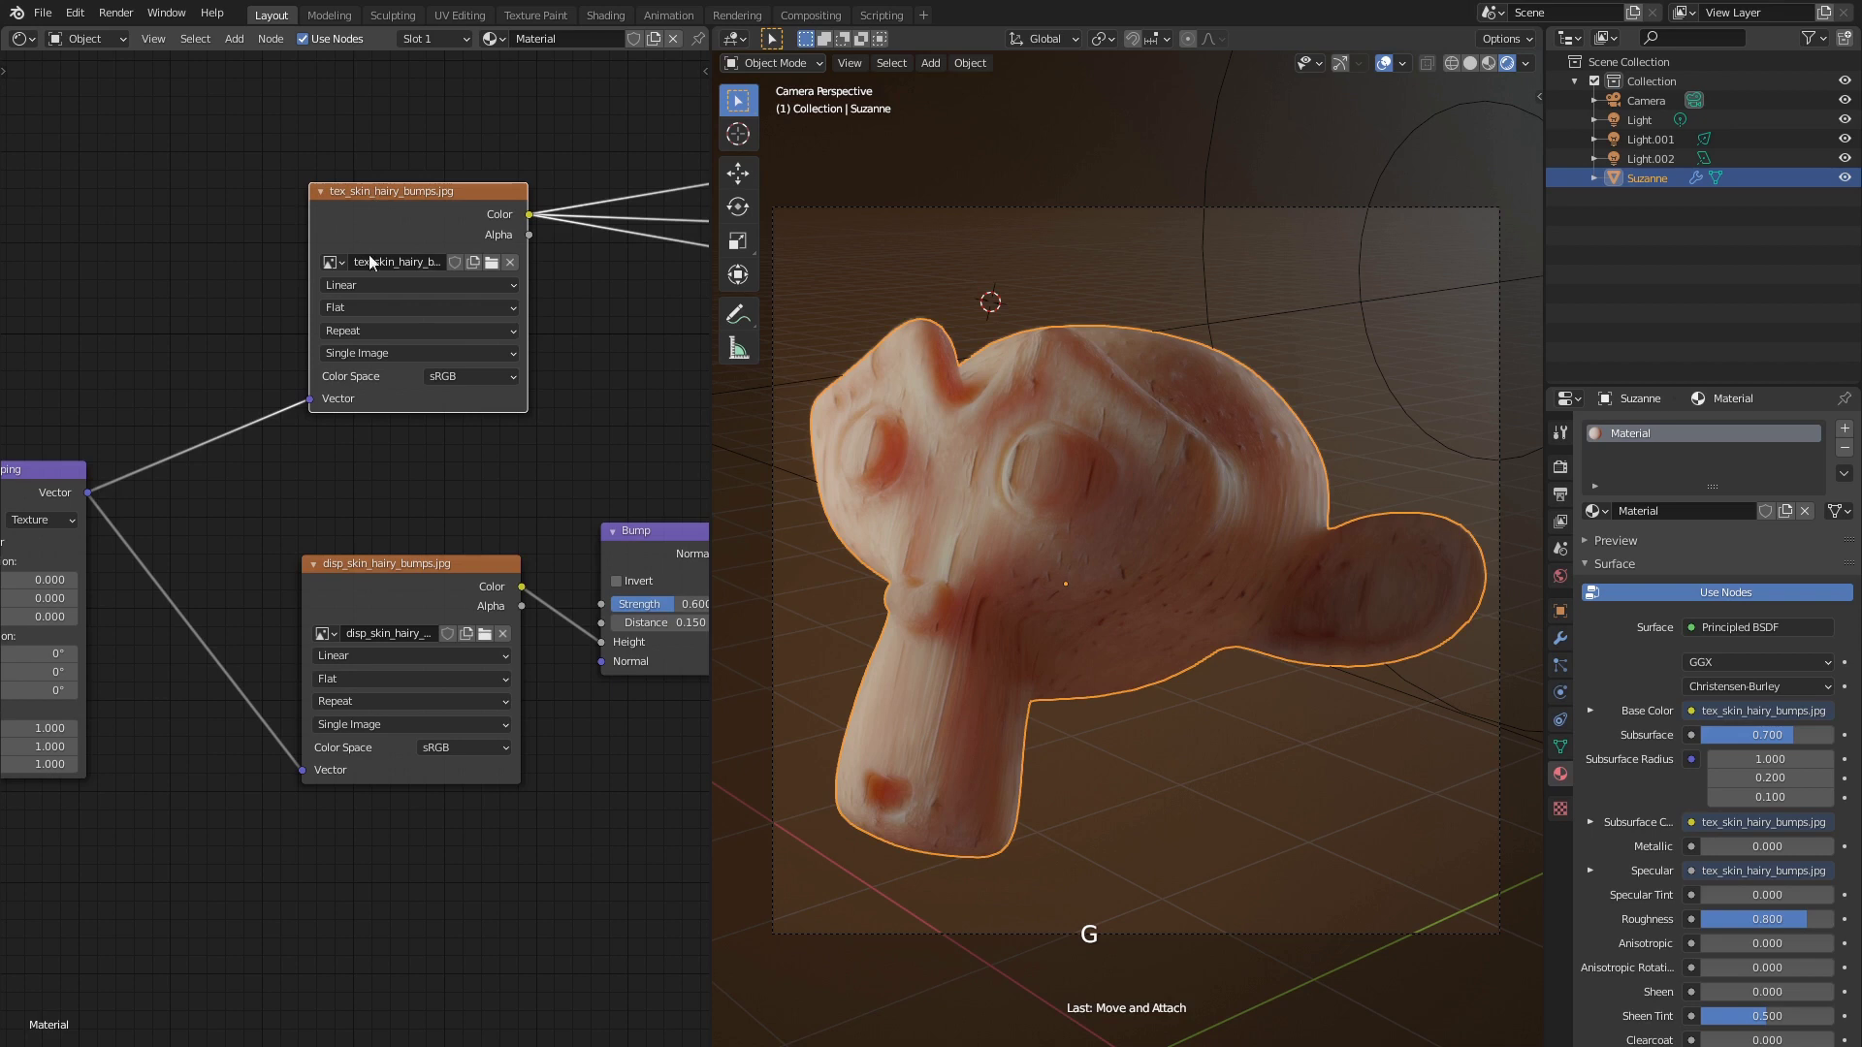
click(368, 305)
click(359, 341)
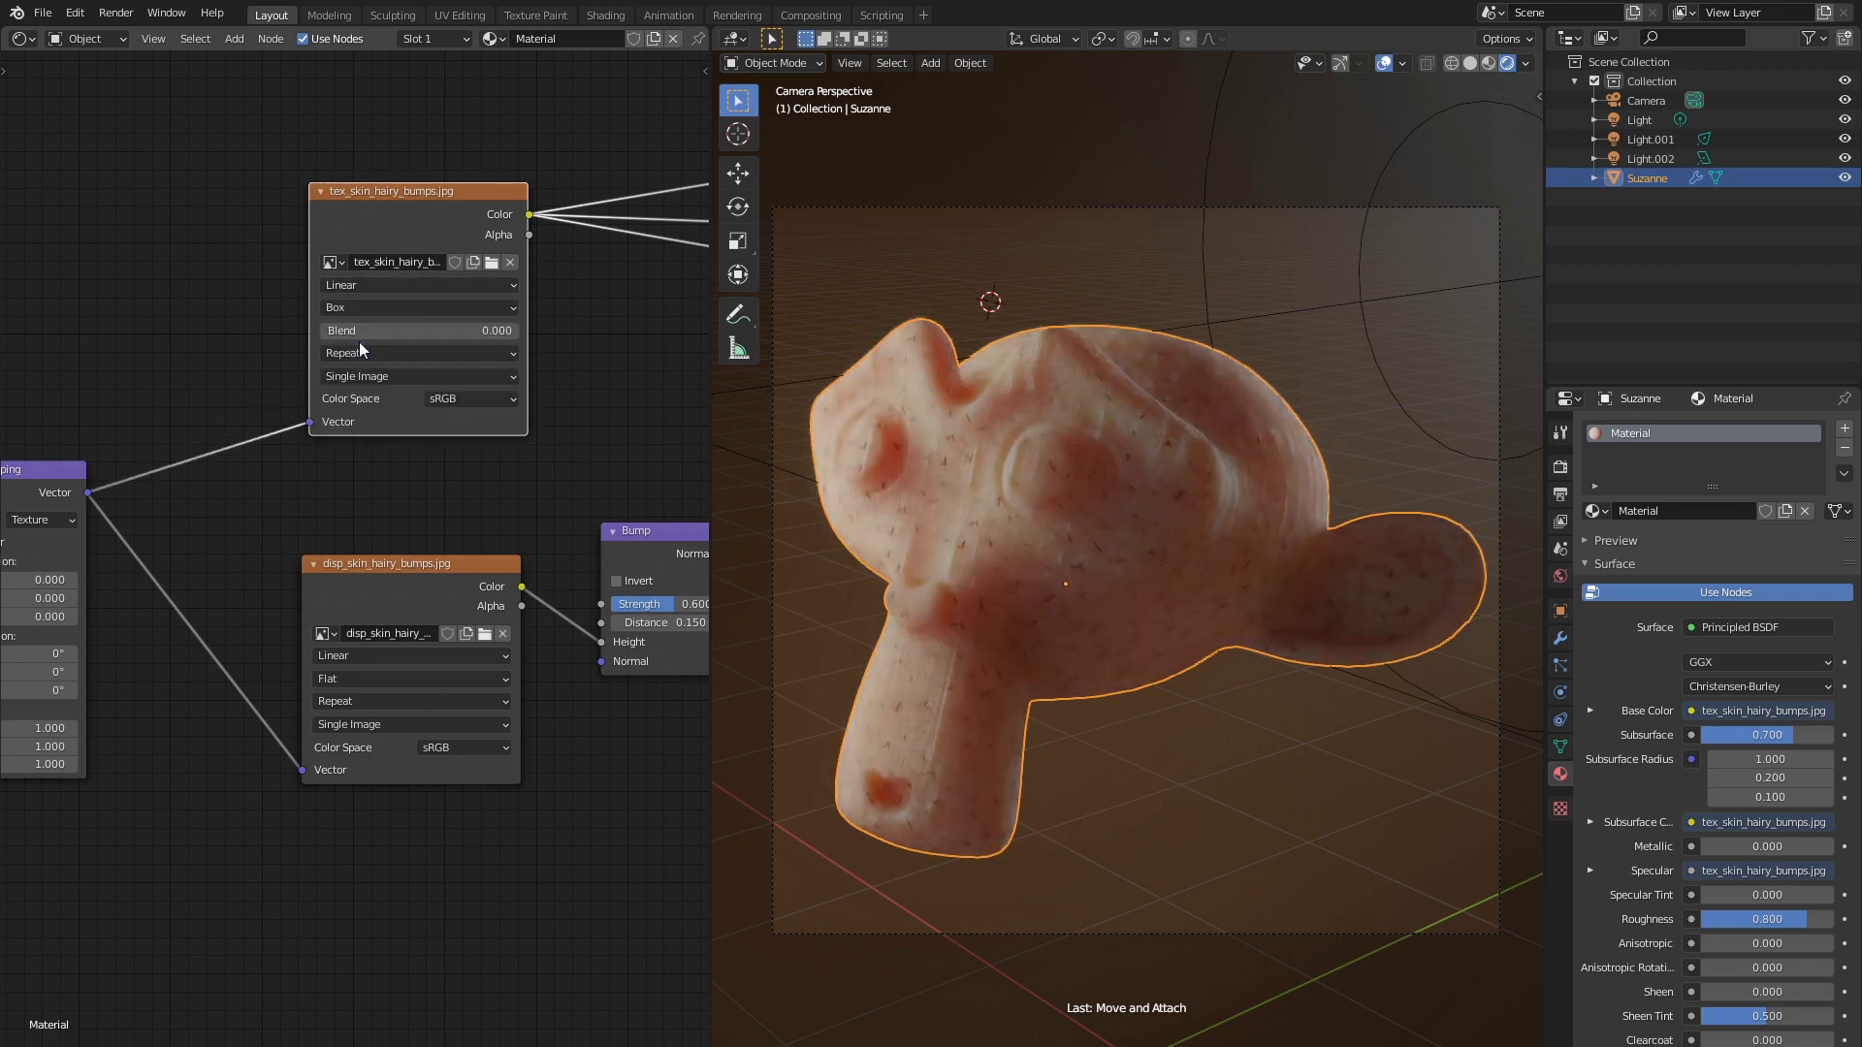
click(345, 678)
click(349, 719)
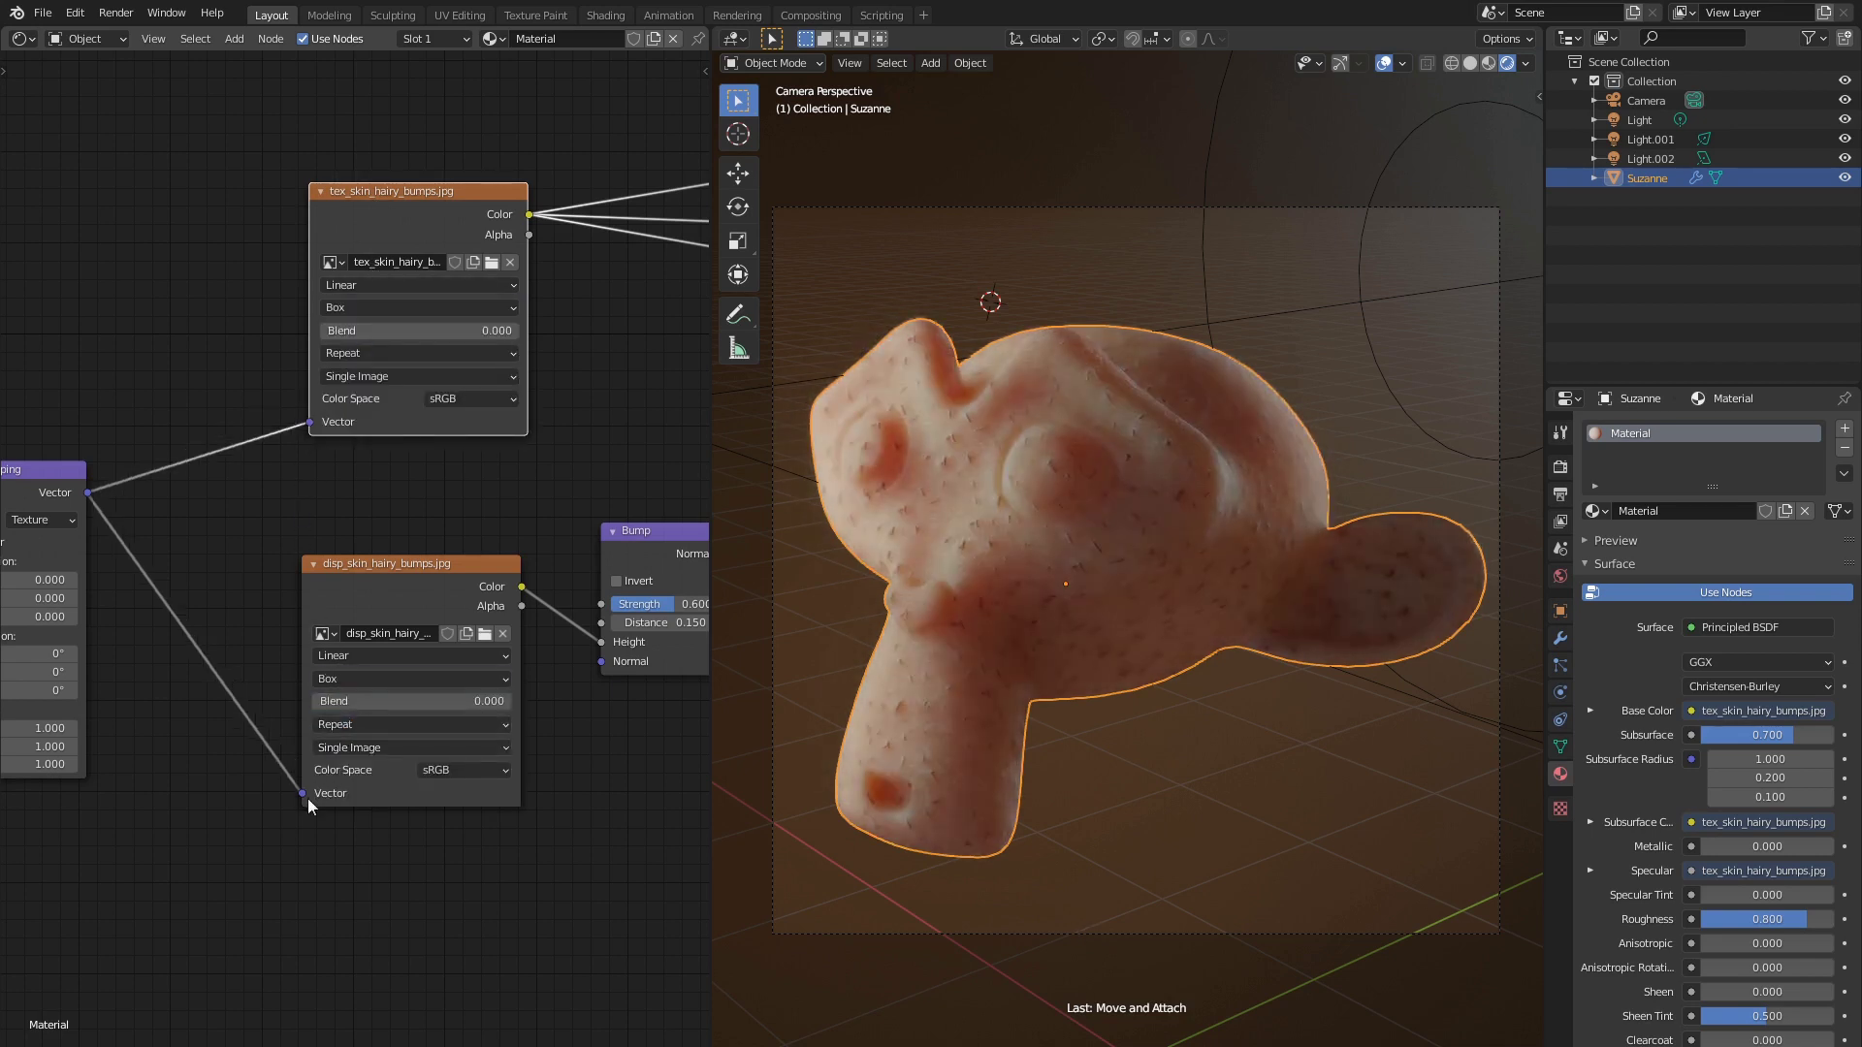
Set the Mapping node's Scale to X 3, Y 3 and Z 2
middle_drag(262, 819, 433, 782)
scroll(433, 781, up, 2)
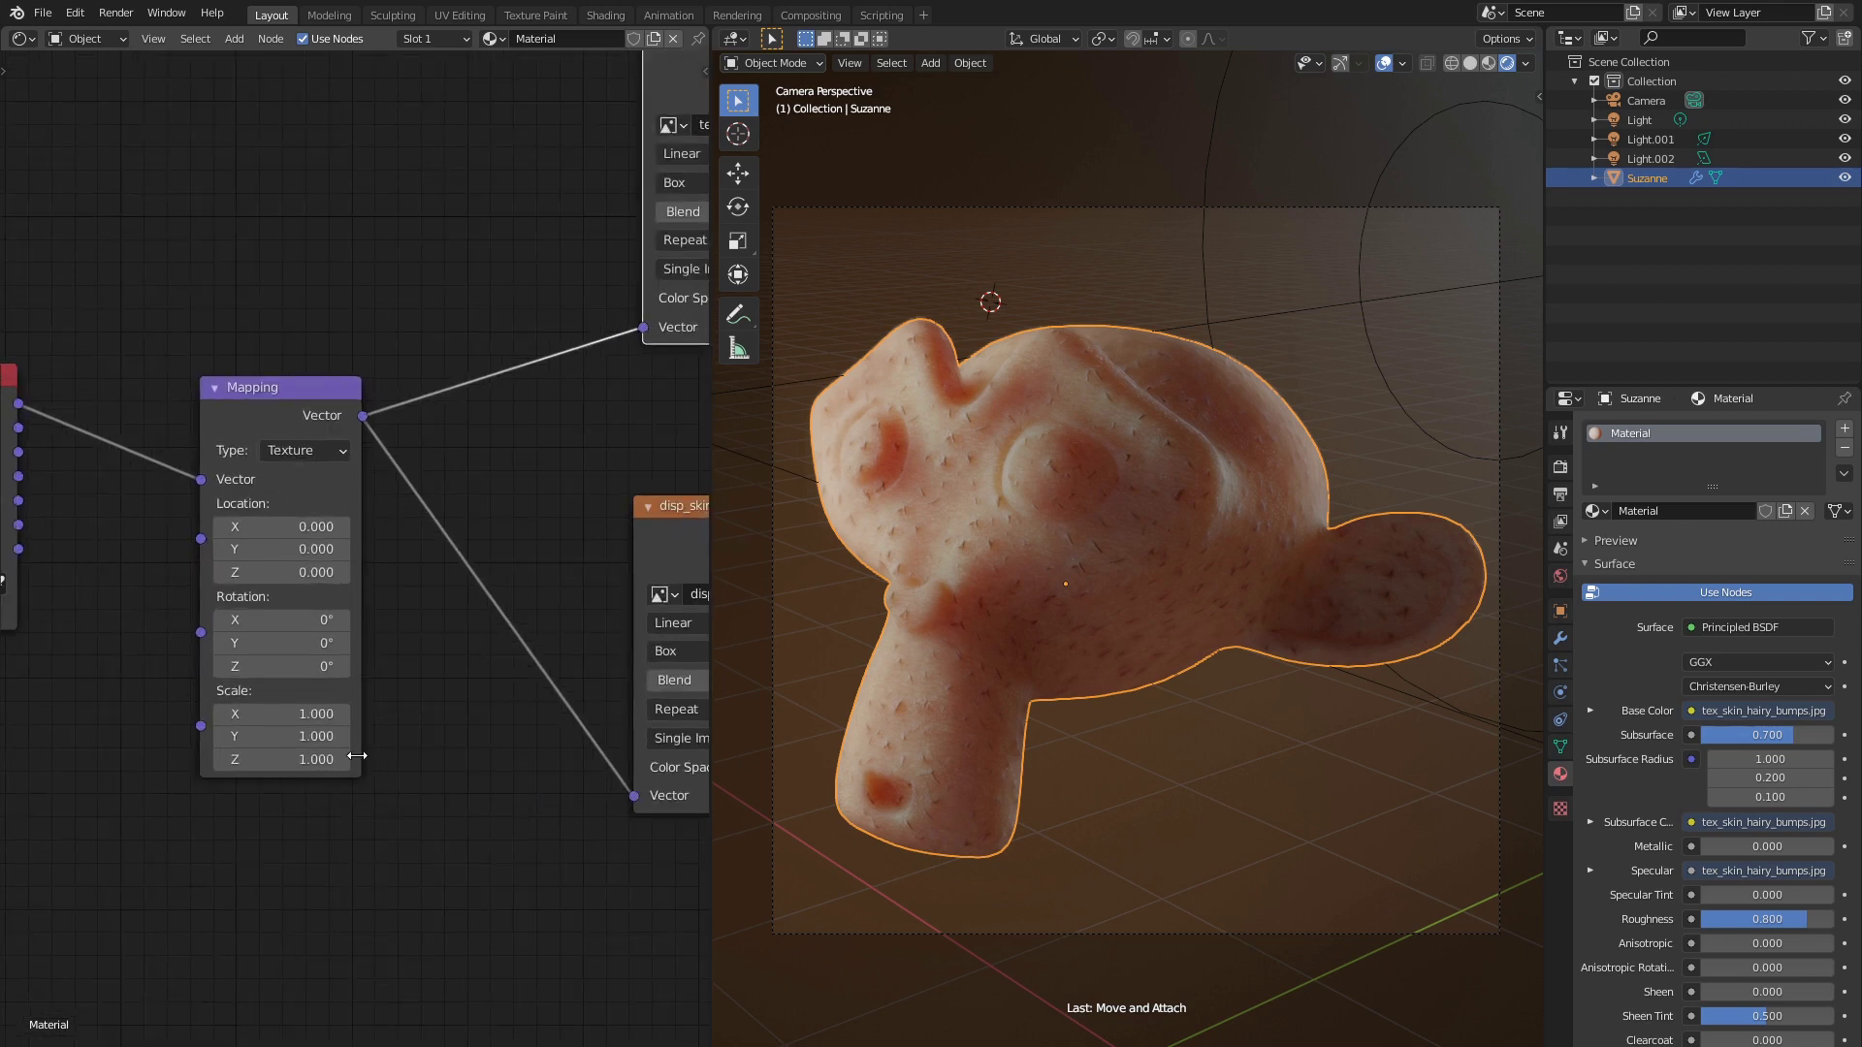
click(317, 716)
text(3)
key(Return)
click(318, 736)
text(3)
key(Return)
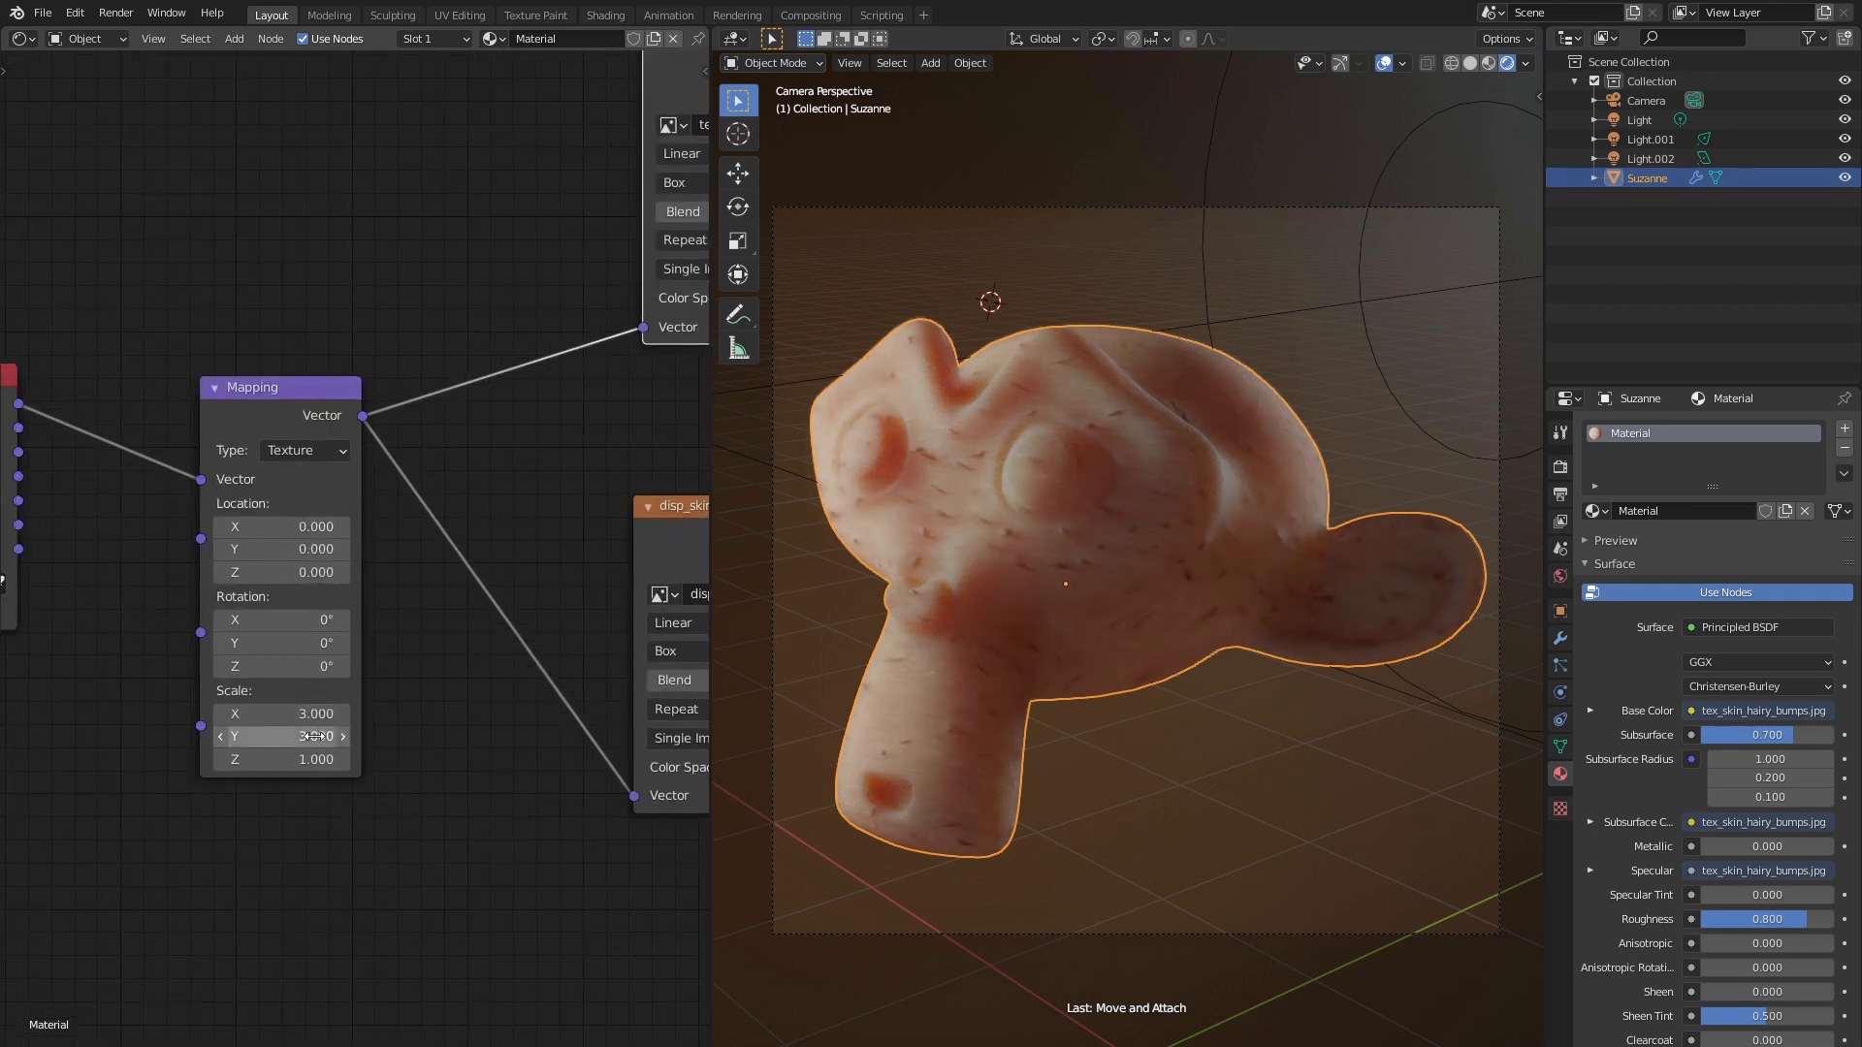
click(317, 759)
text(2)
key(Return)
Scale Suzanne's texture space to about 0.55
scroll(498, 677, down, 2)
middle_drag(498, 677, 408, 581)
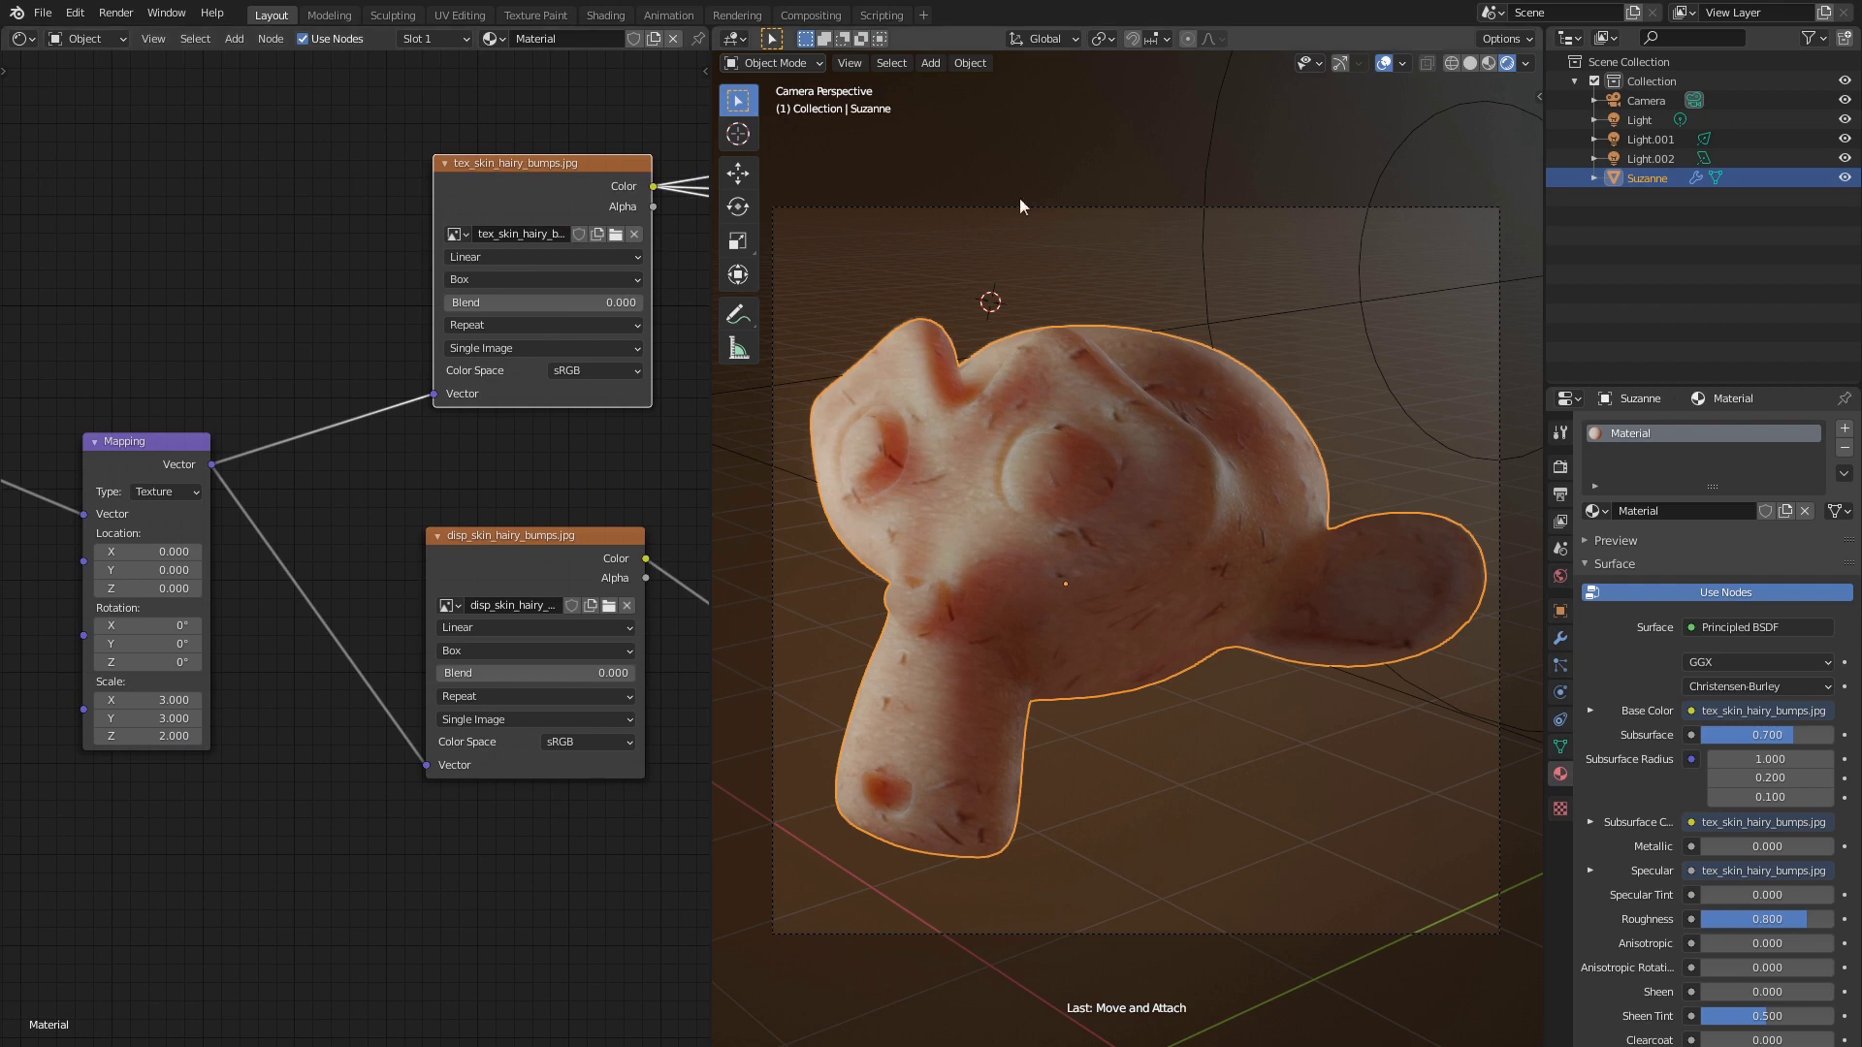
click(970, 63)
mouse_move(1002, 88)
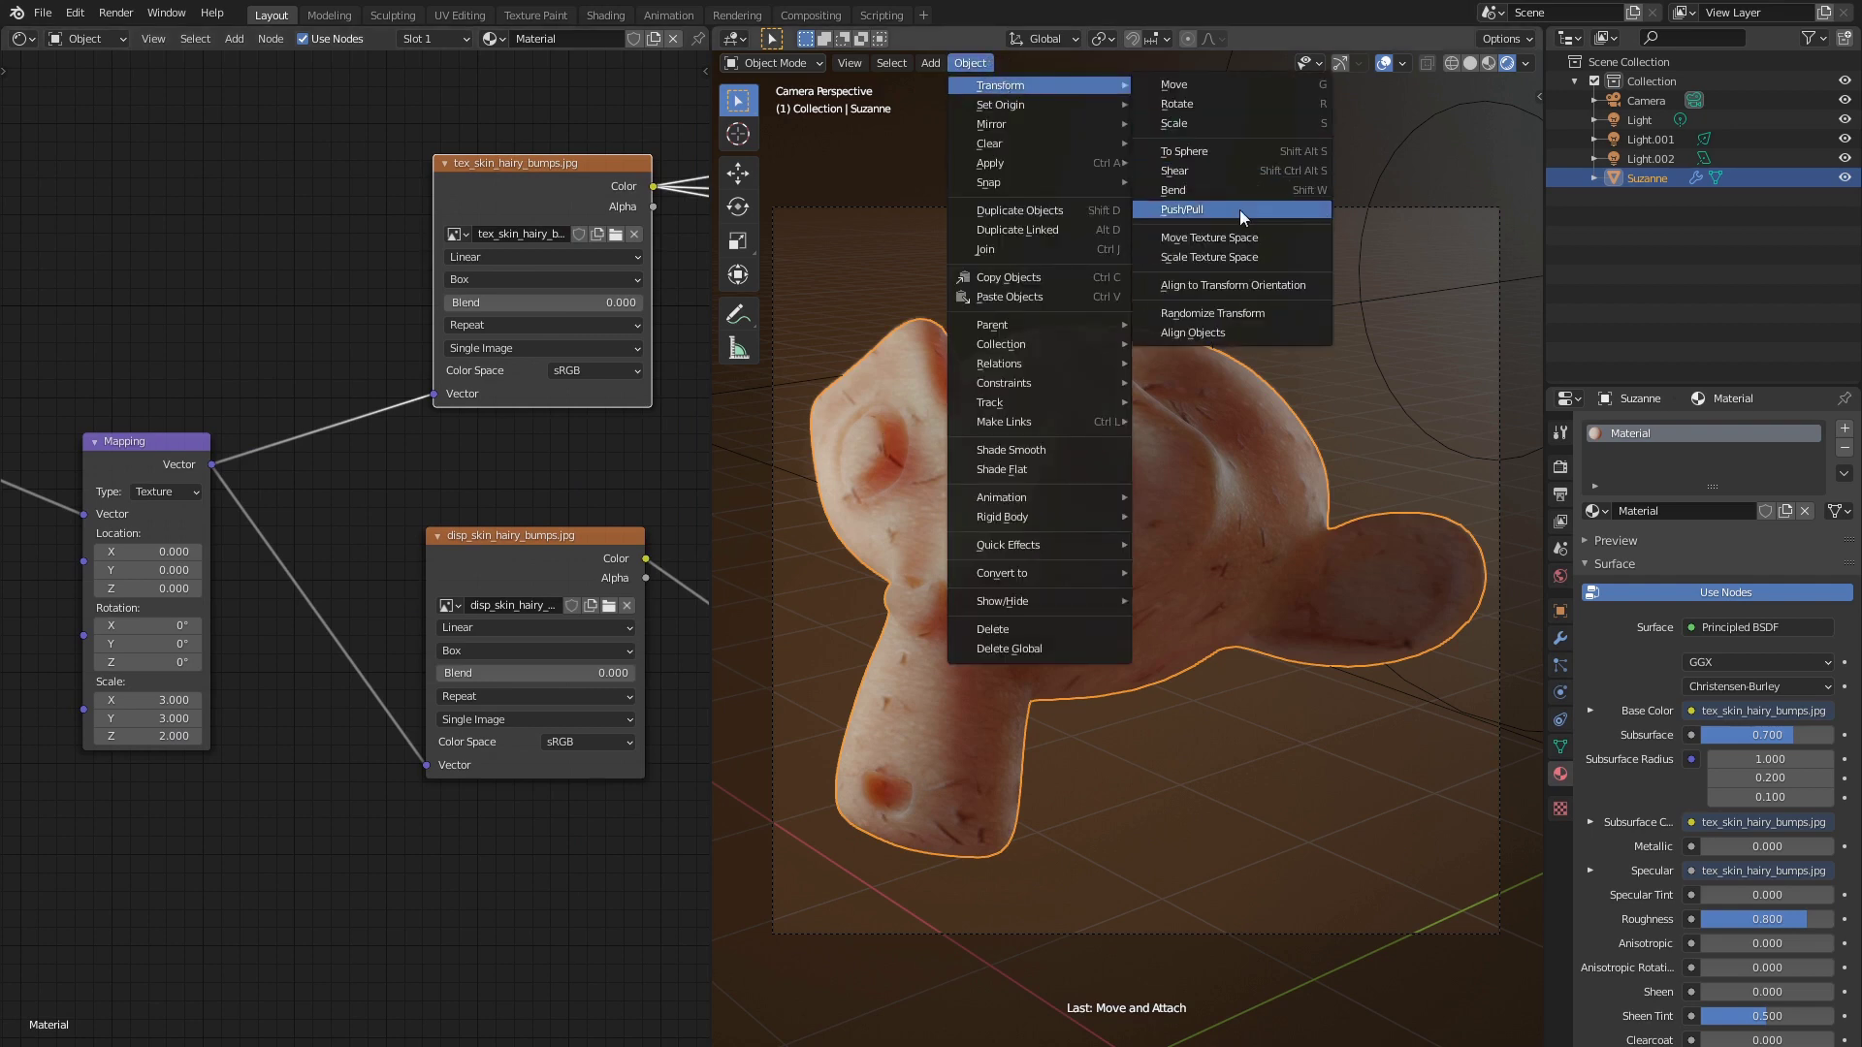
click(1210, 257)
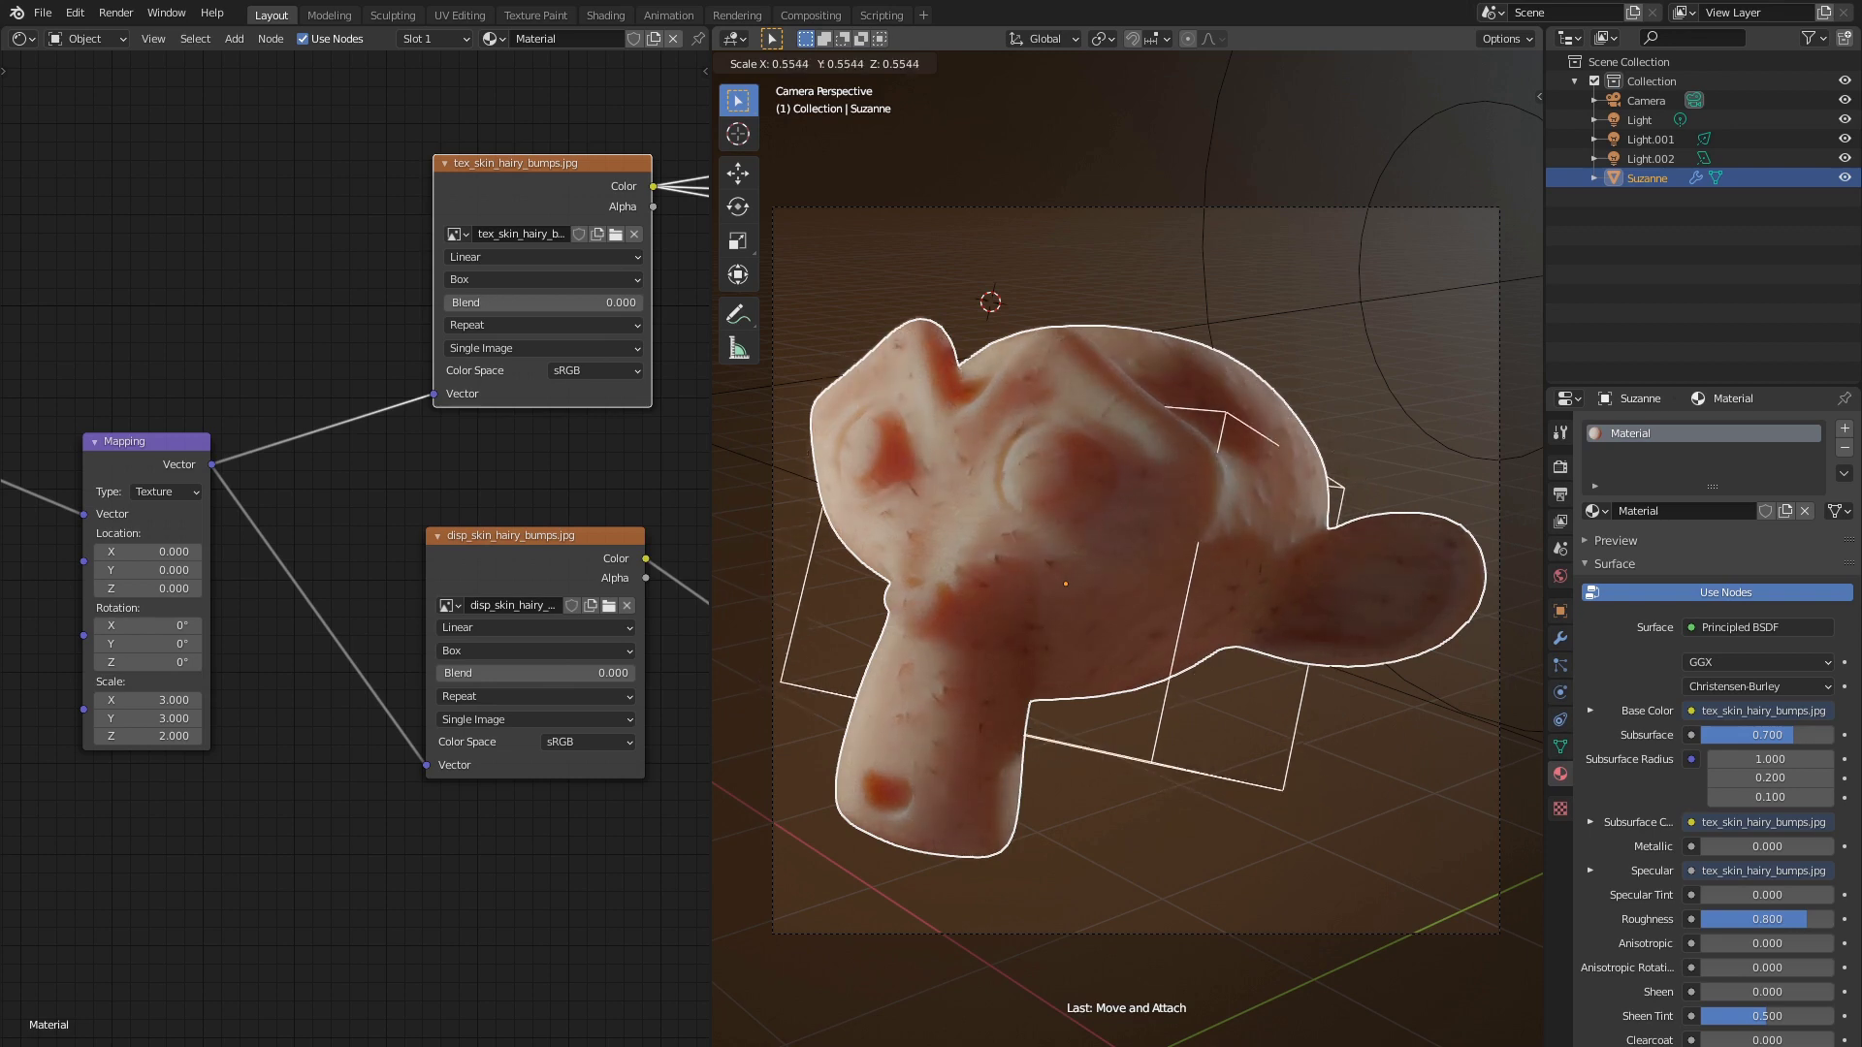
click(1094, 585)
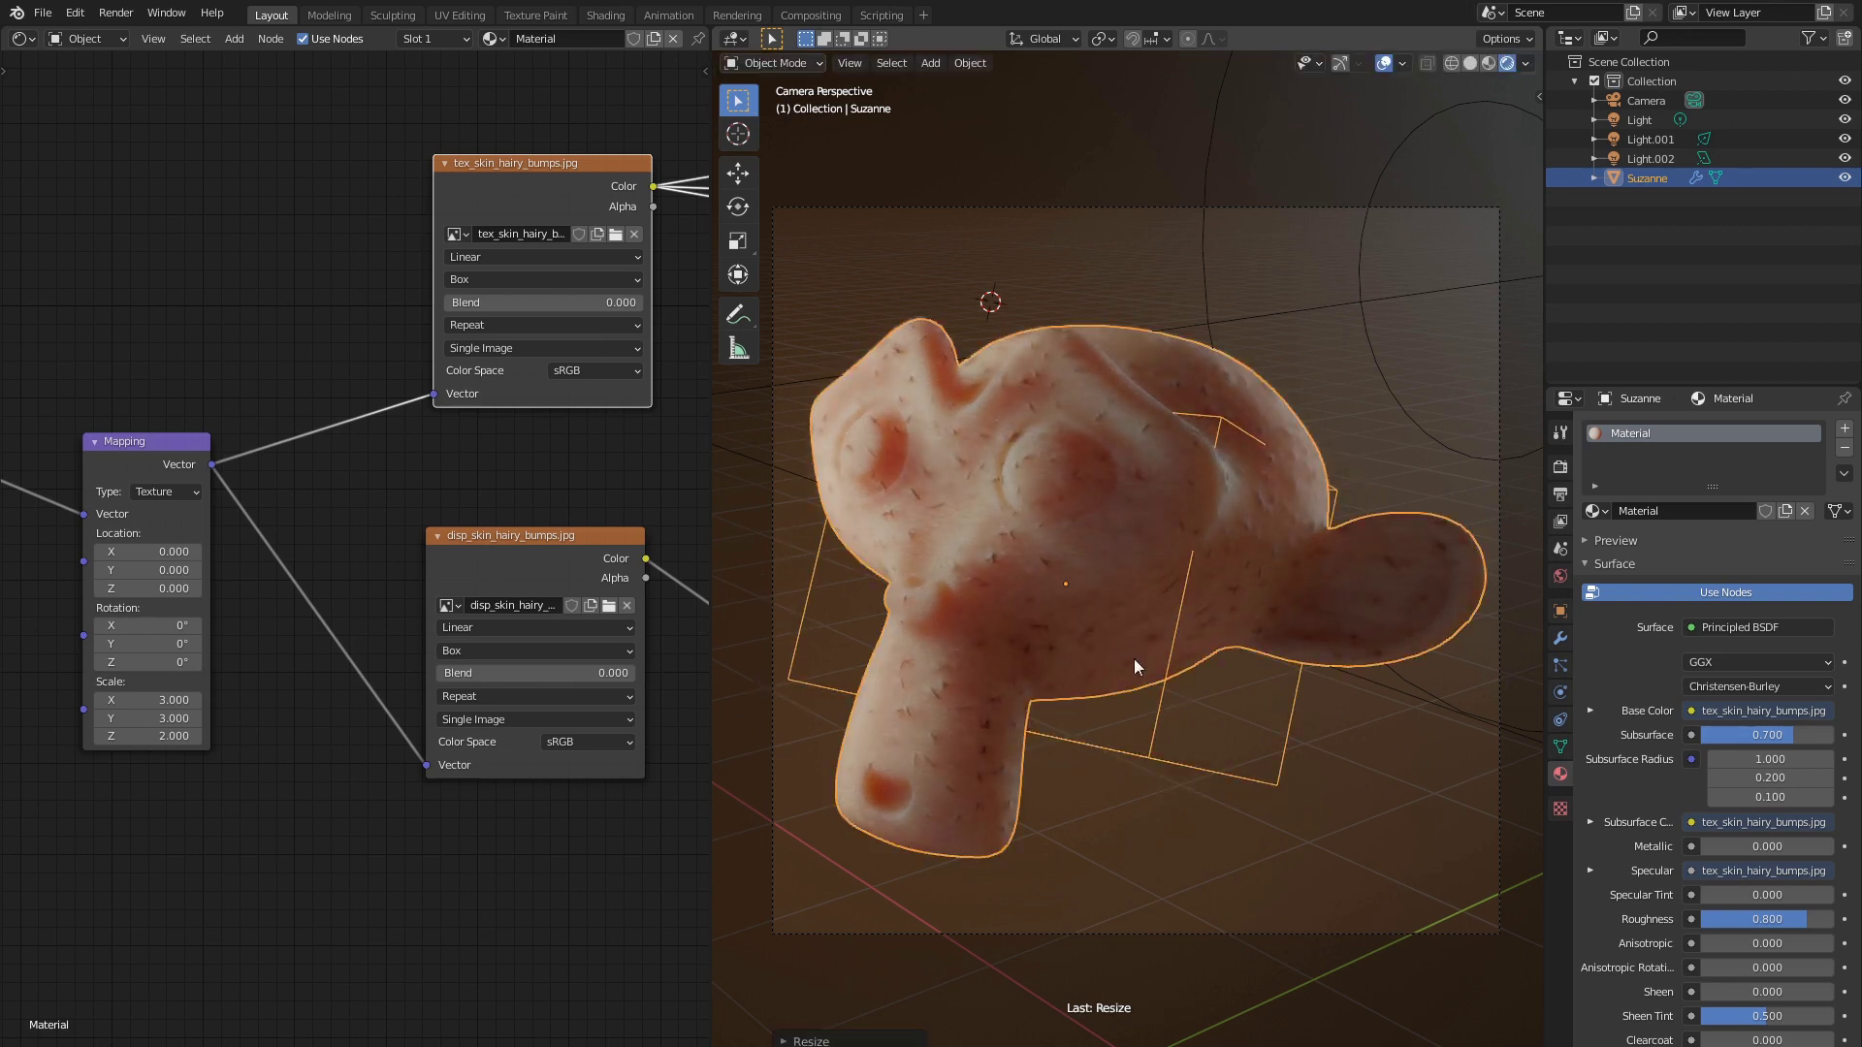
Add a MixRGB node above the skin texture and connect the texture's Color output to Color1
middle_drag(624, 462, 428, 432)
key(shift+a)
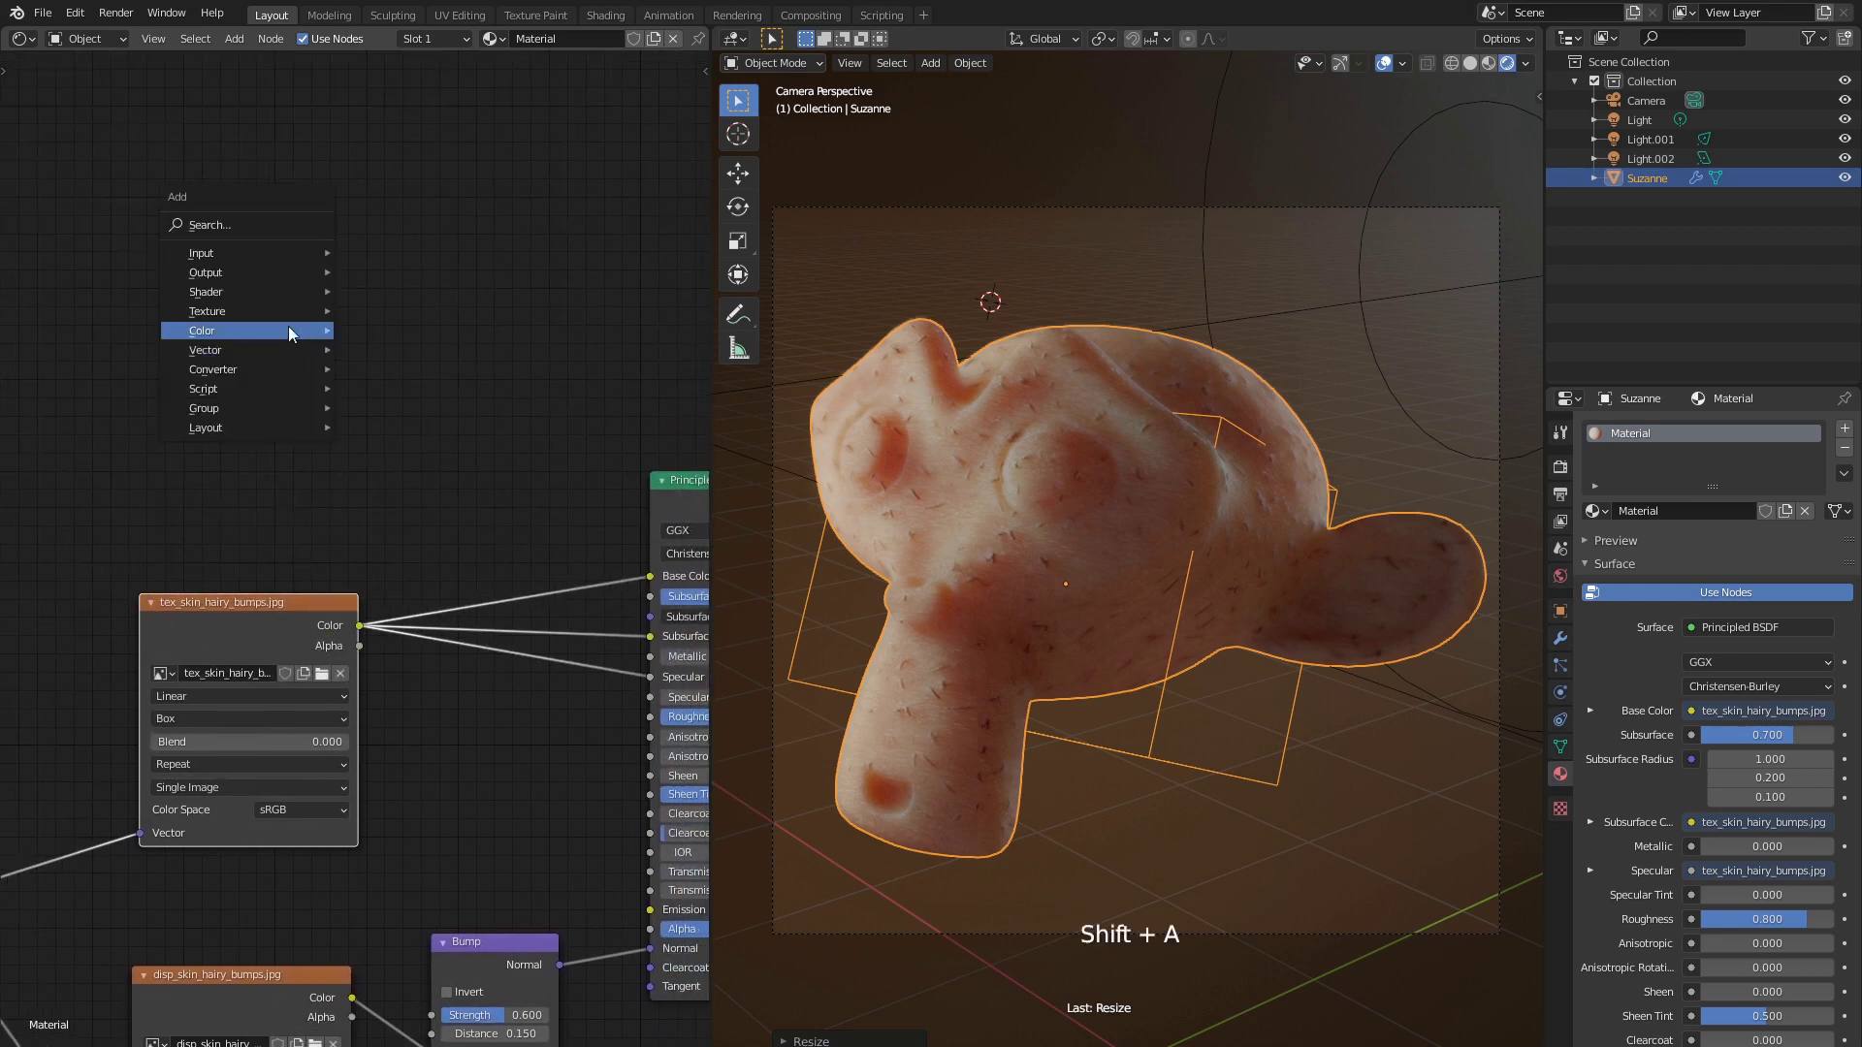
mouse_move(291, 330)
click(412, 437)
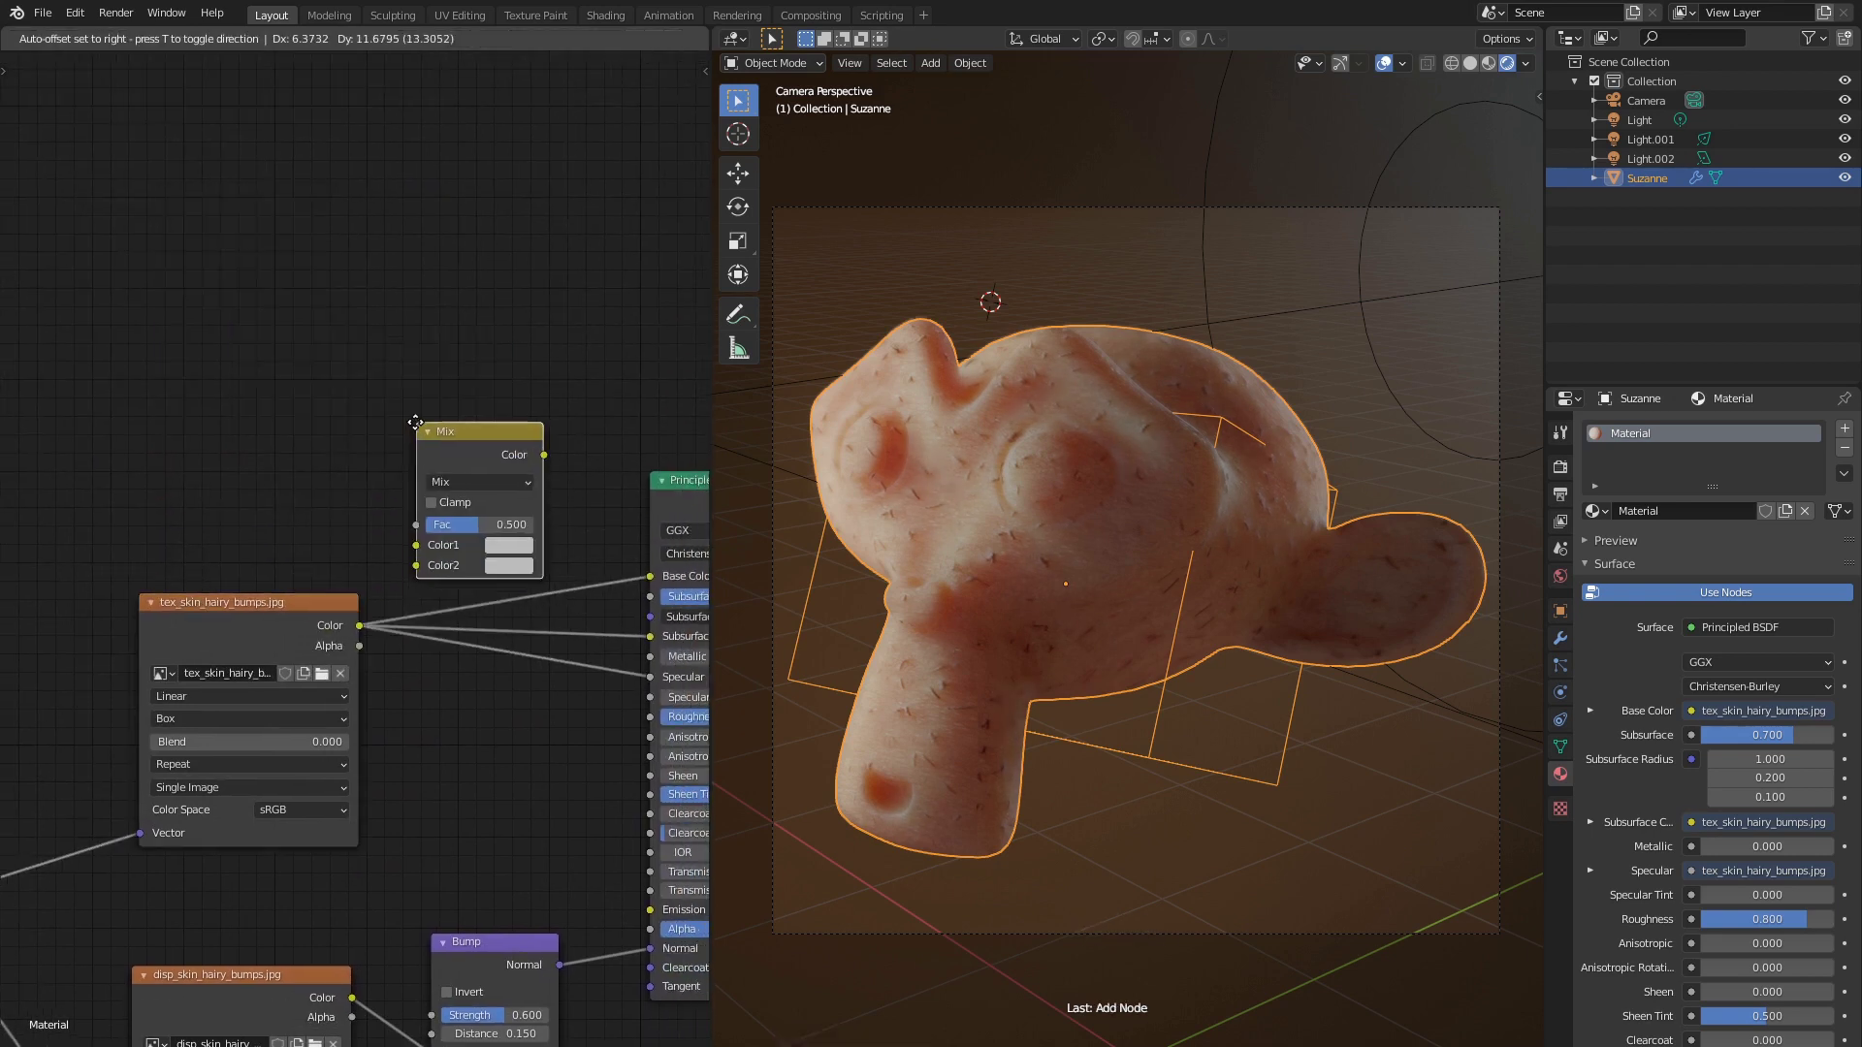
click(411, 415)
drag(360, 627, 410, 534)
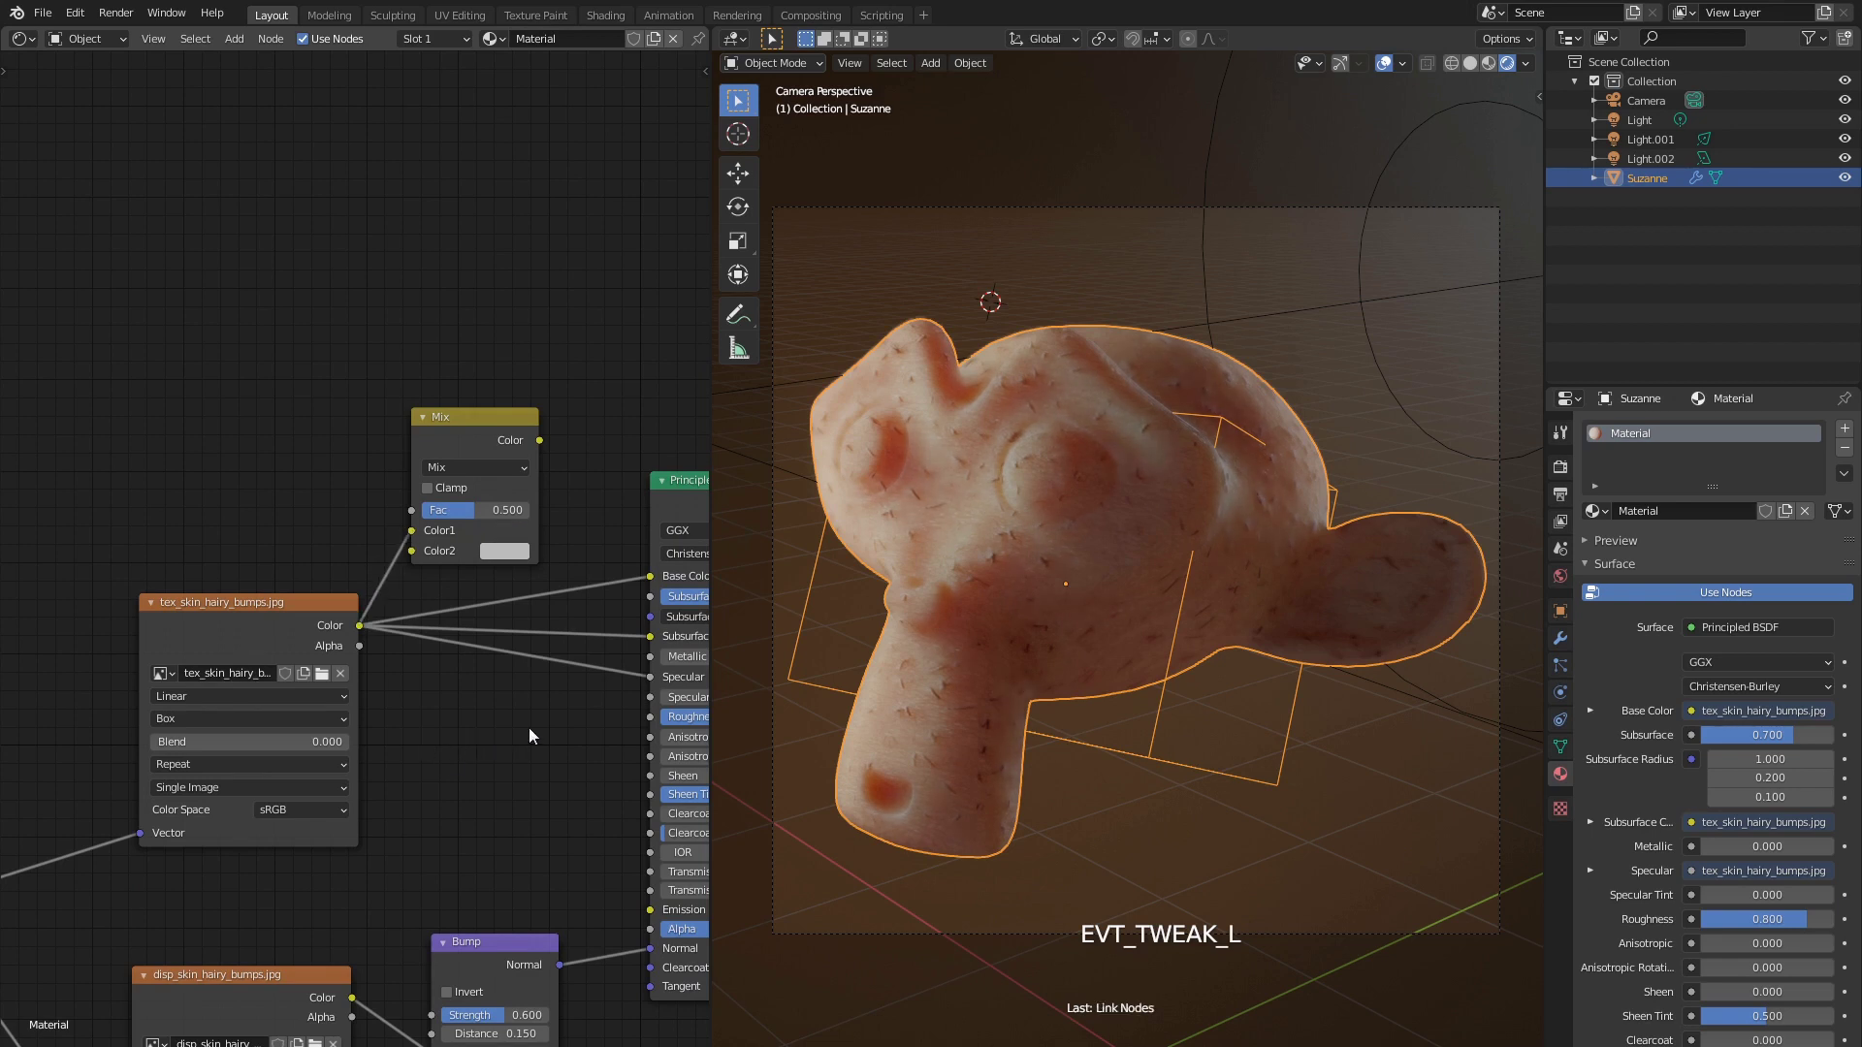
middle_drag(529, 734, 358, 651)
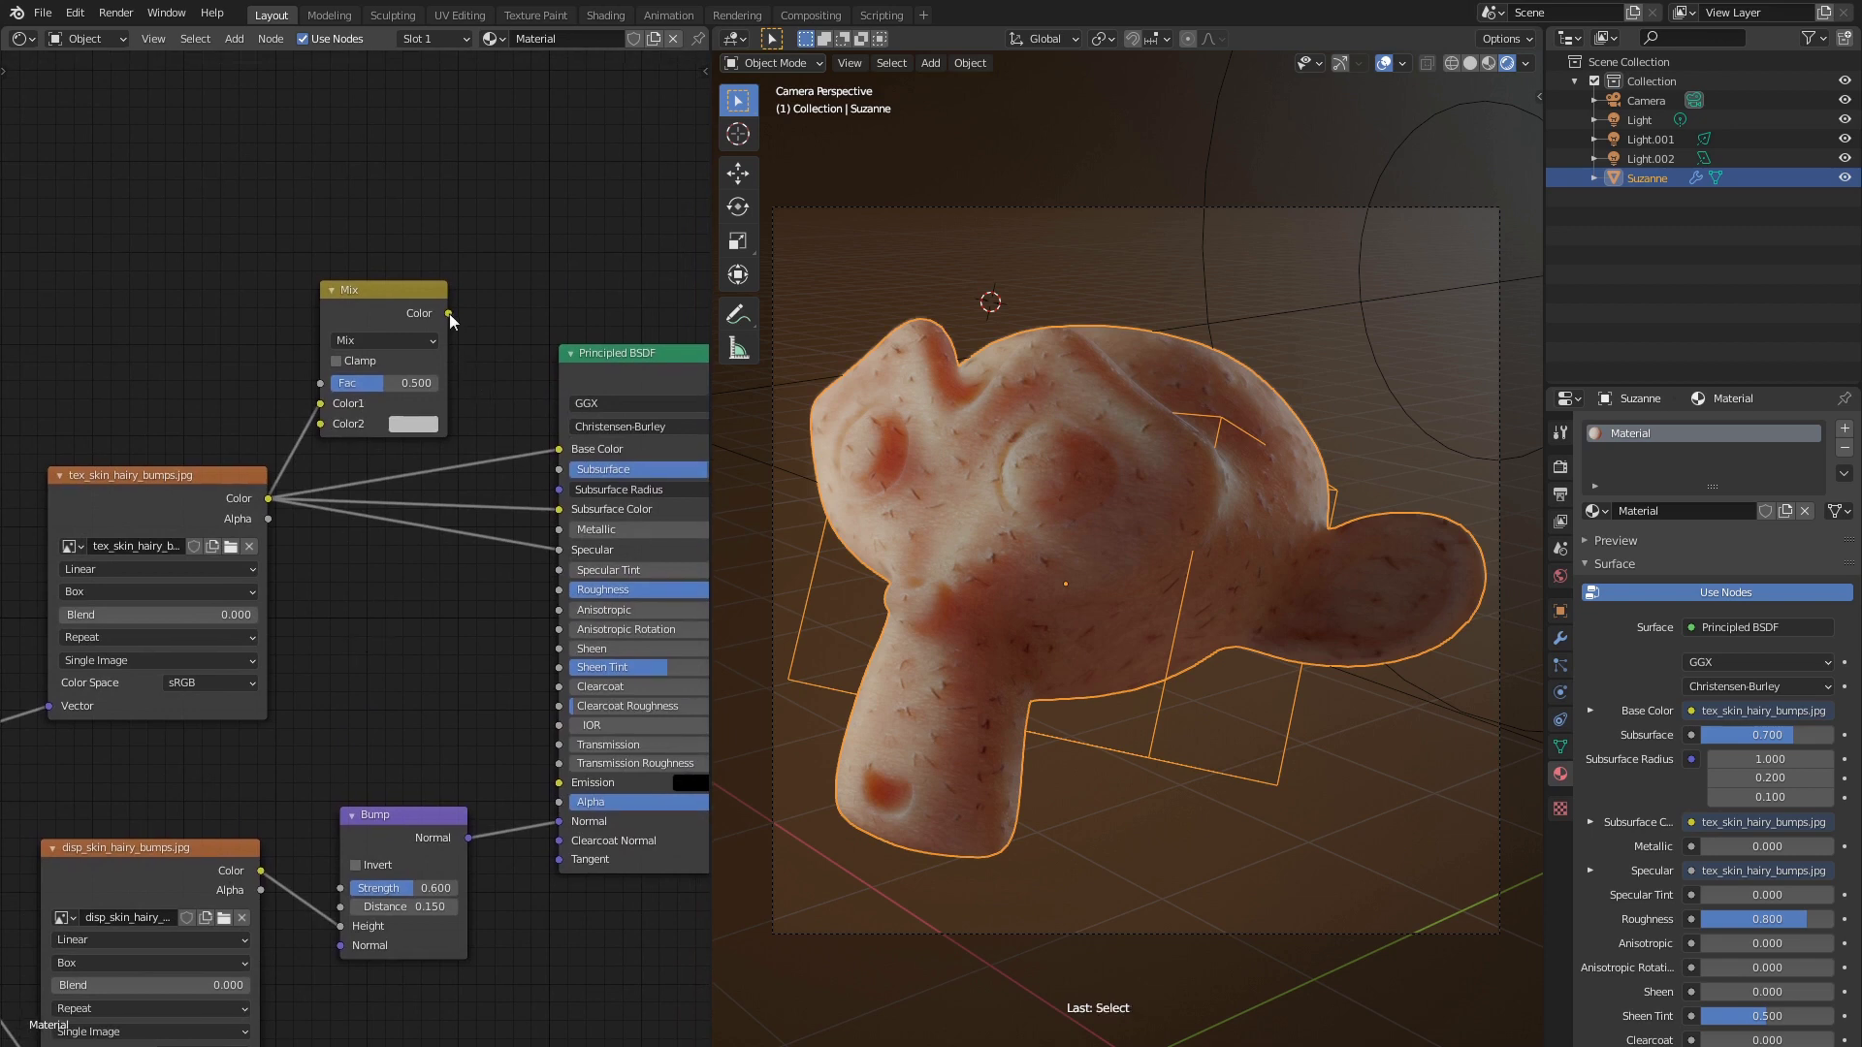
Route the skin texture through the Mix node into Base Color, Subsurface Color and Specular, placing the node before the Principled BSDF
drag(449, 317, 558, 449)
drag(449, 317, 321, 403)
click(378, 291)
key(g)
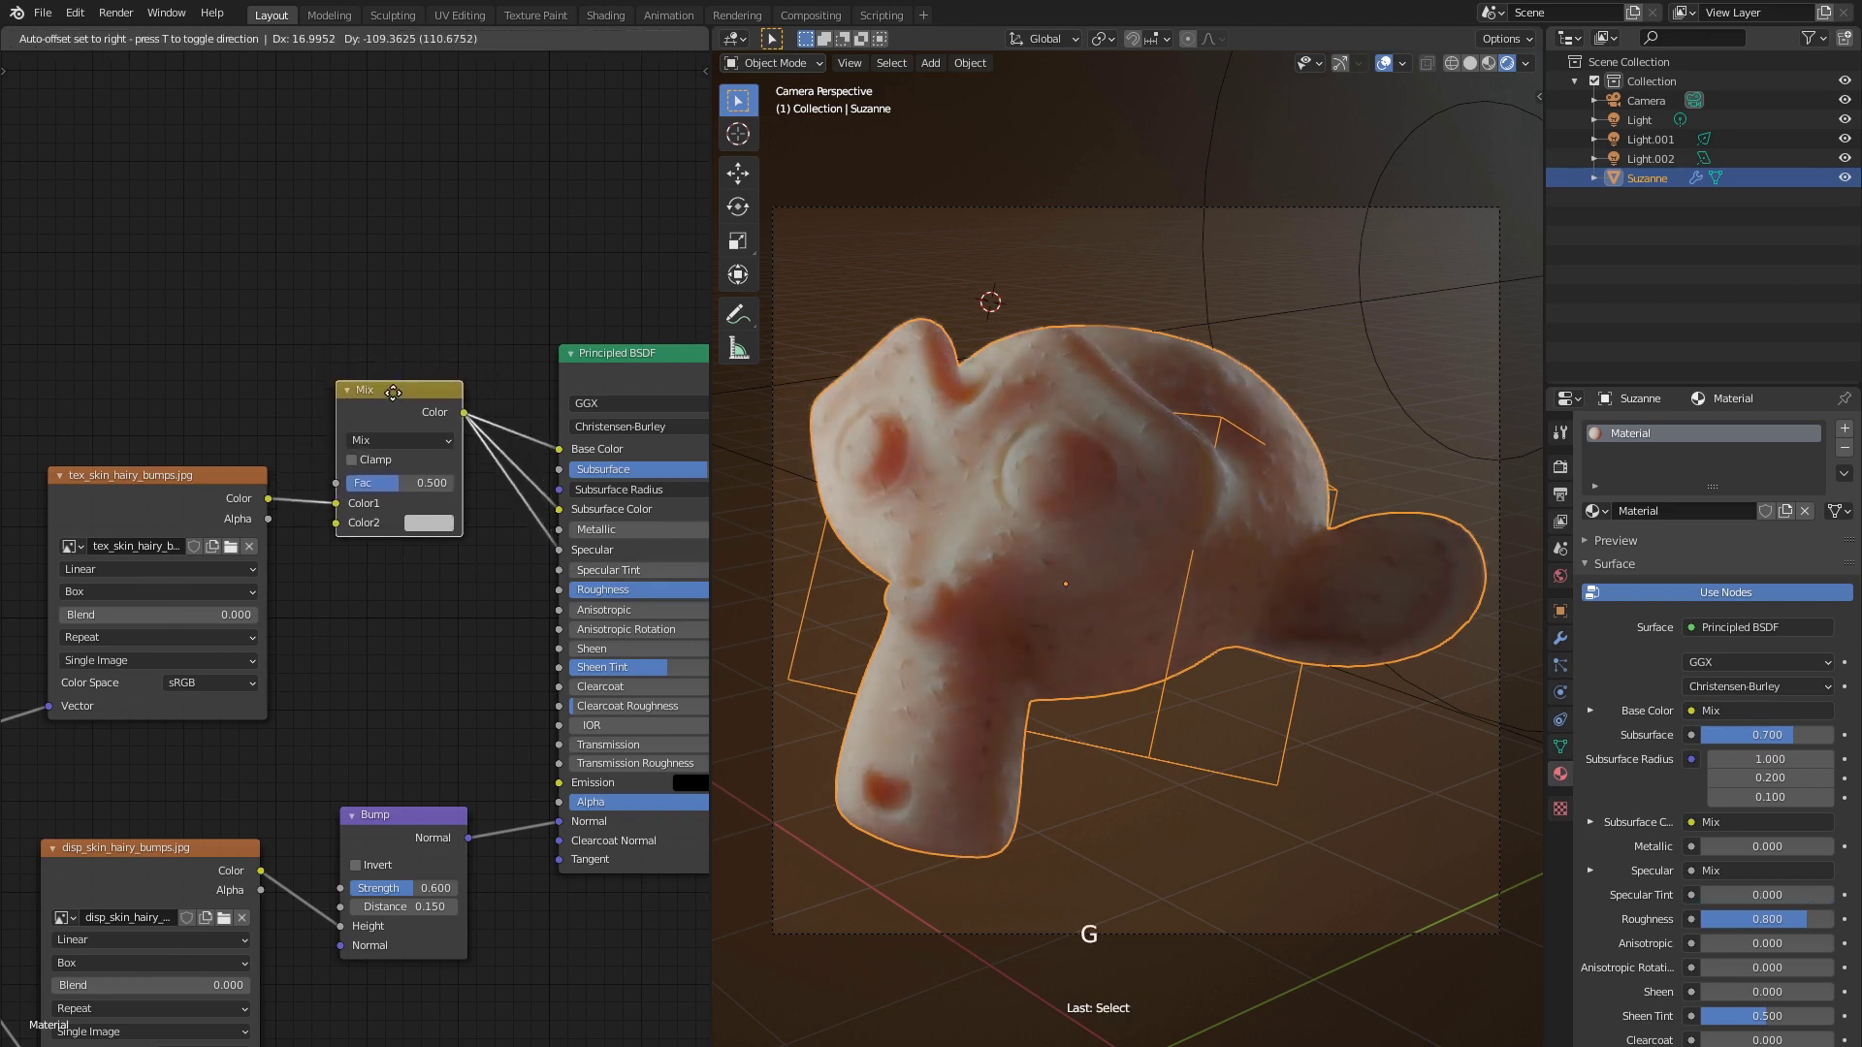
click(399, 364)
Set the Mix node's blending mode to Add and its Color2 to a very pale blue by hex value
click(408, 417)
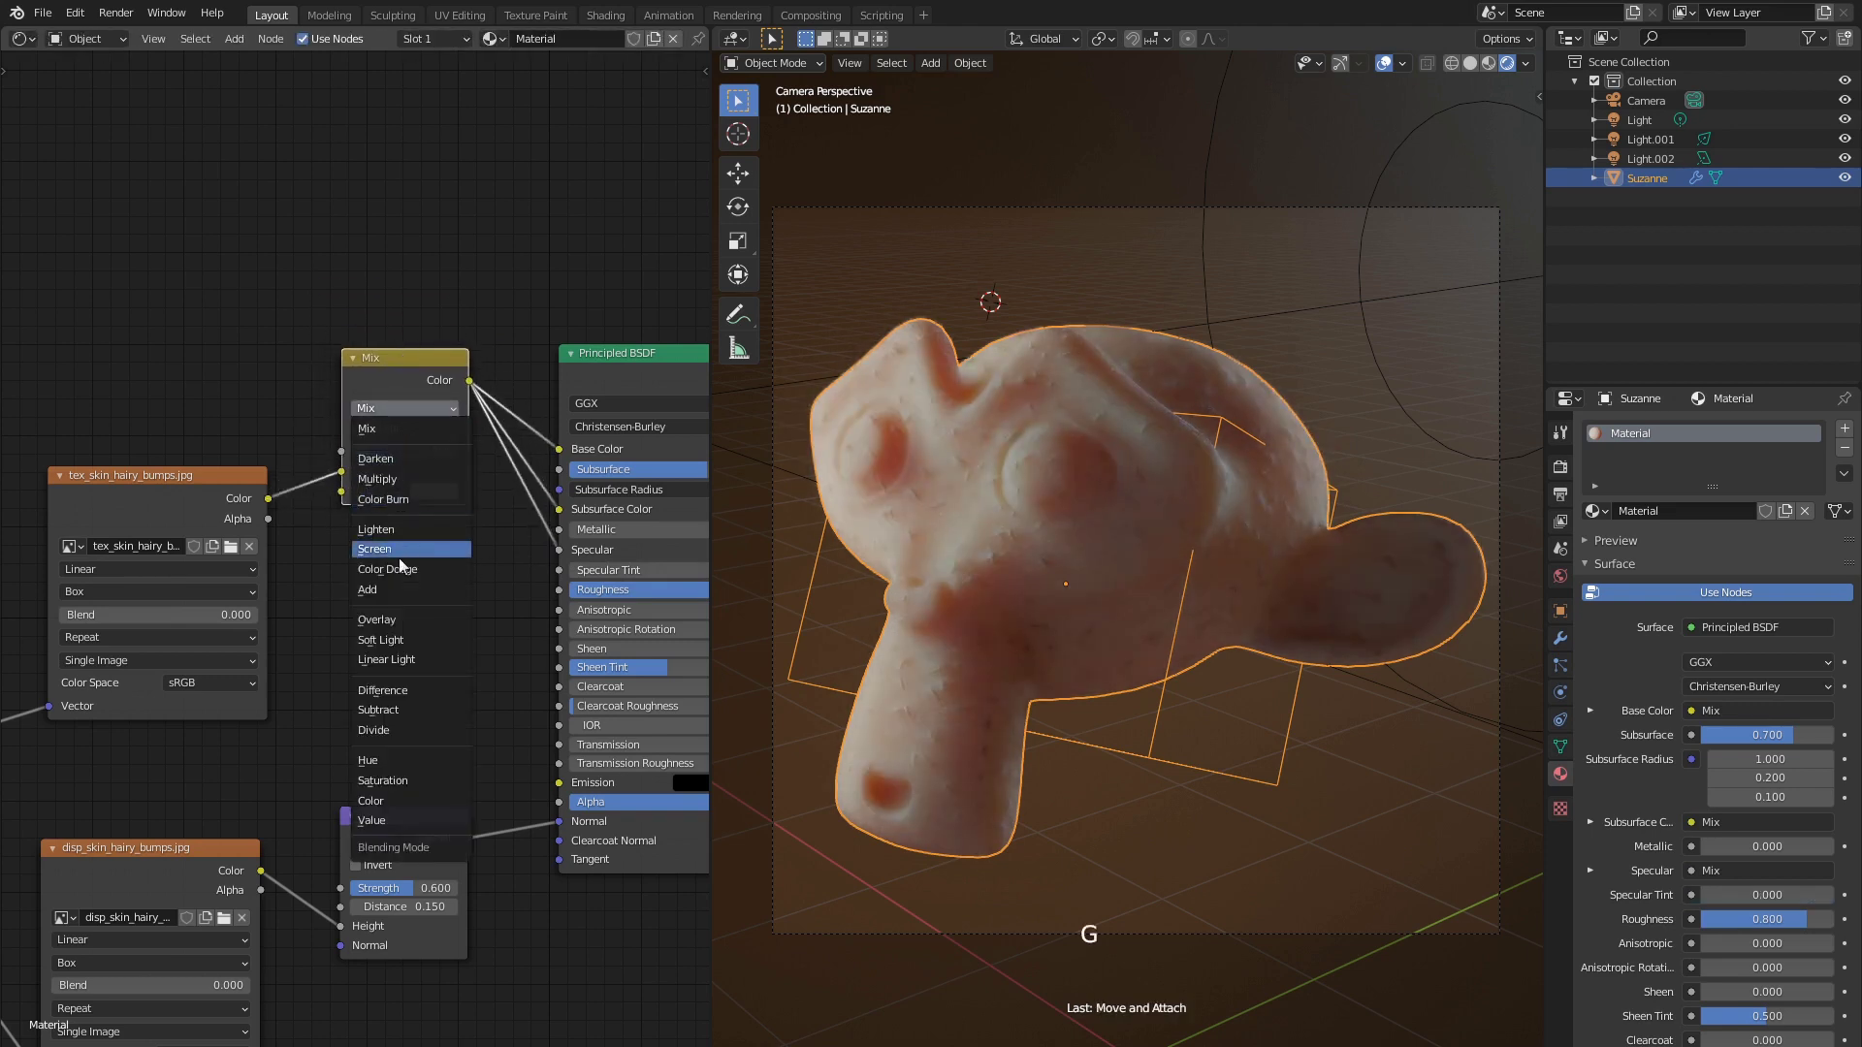
click(413, 596)
click(433, 492)
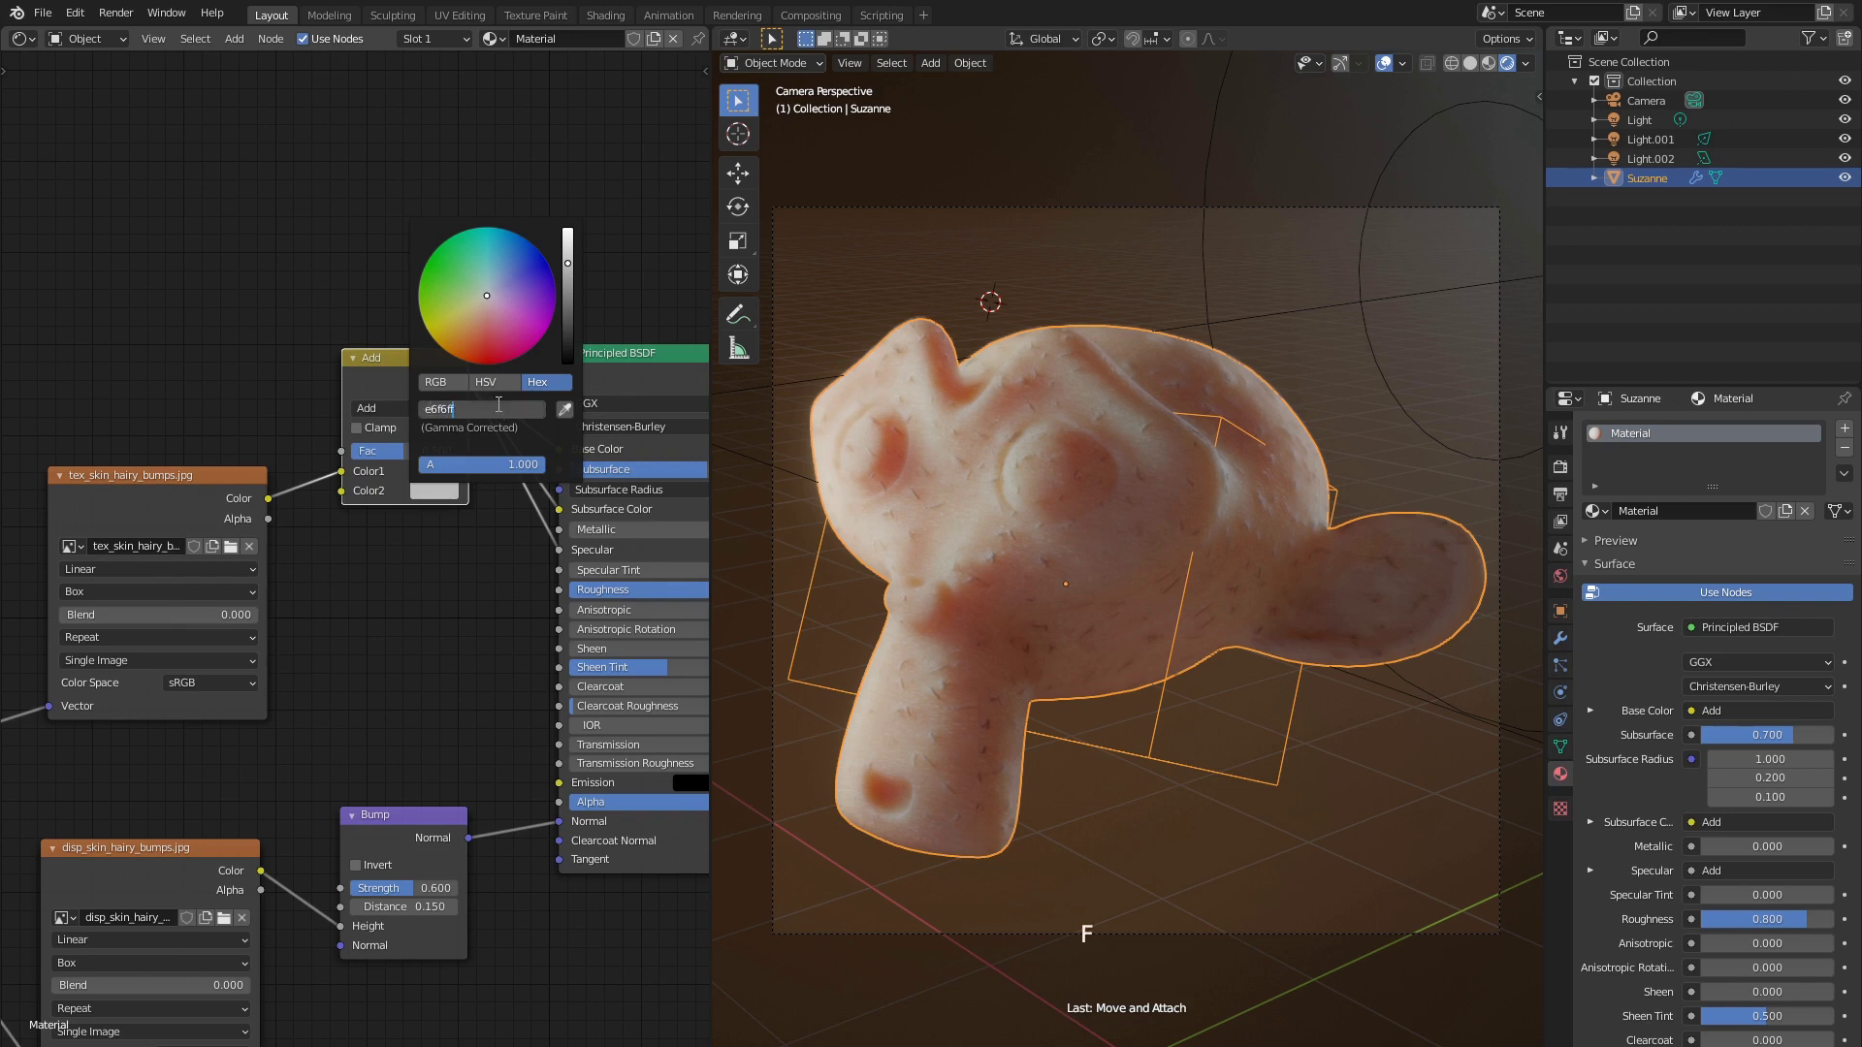
key(Return)
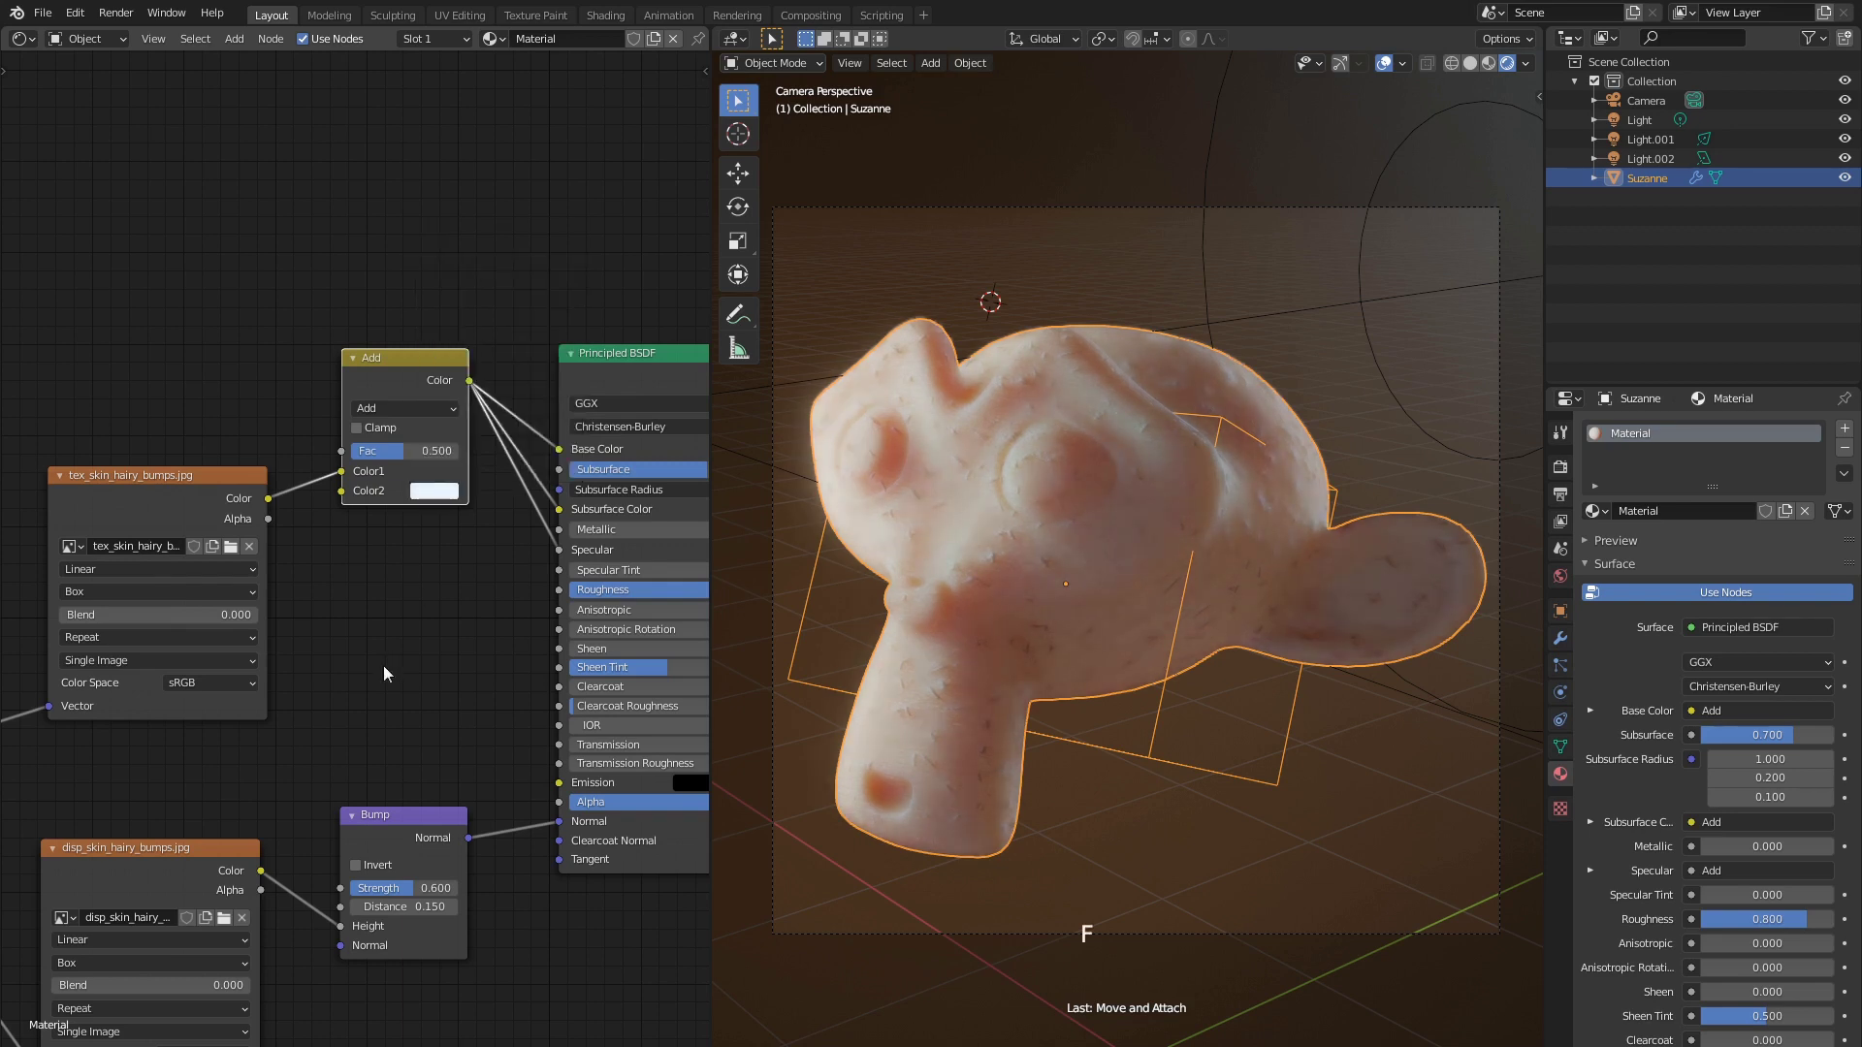
Add a Layer Weight node in the empty space above the skin color texture
middle_drag(349, 594, 513, 600)
middle_drag(309, 390, 320, 444)
key(shift+a)
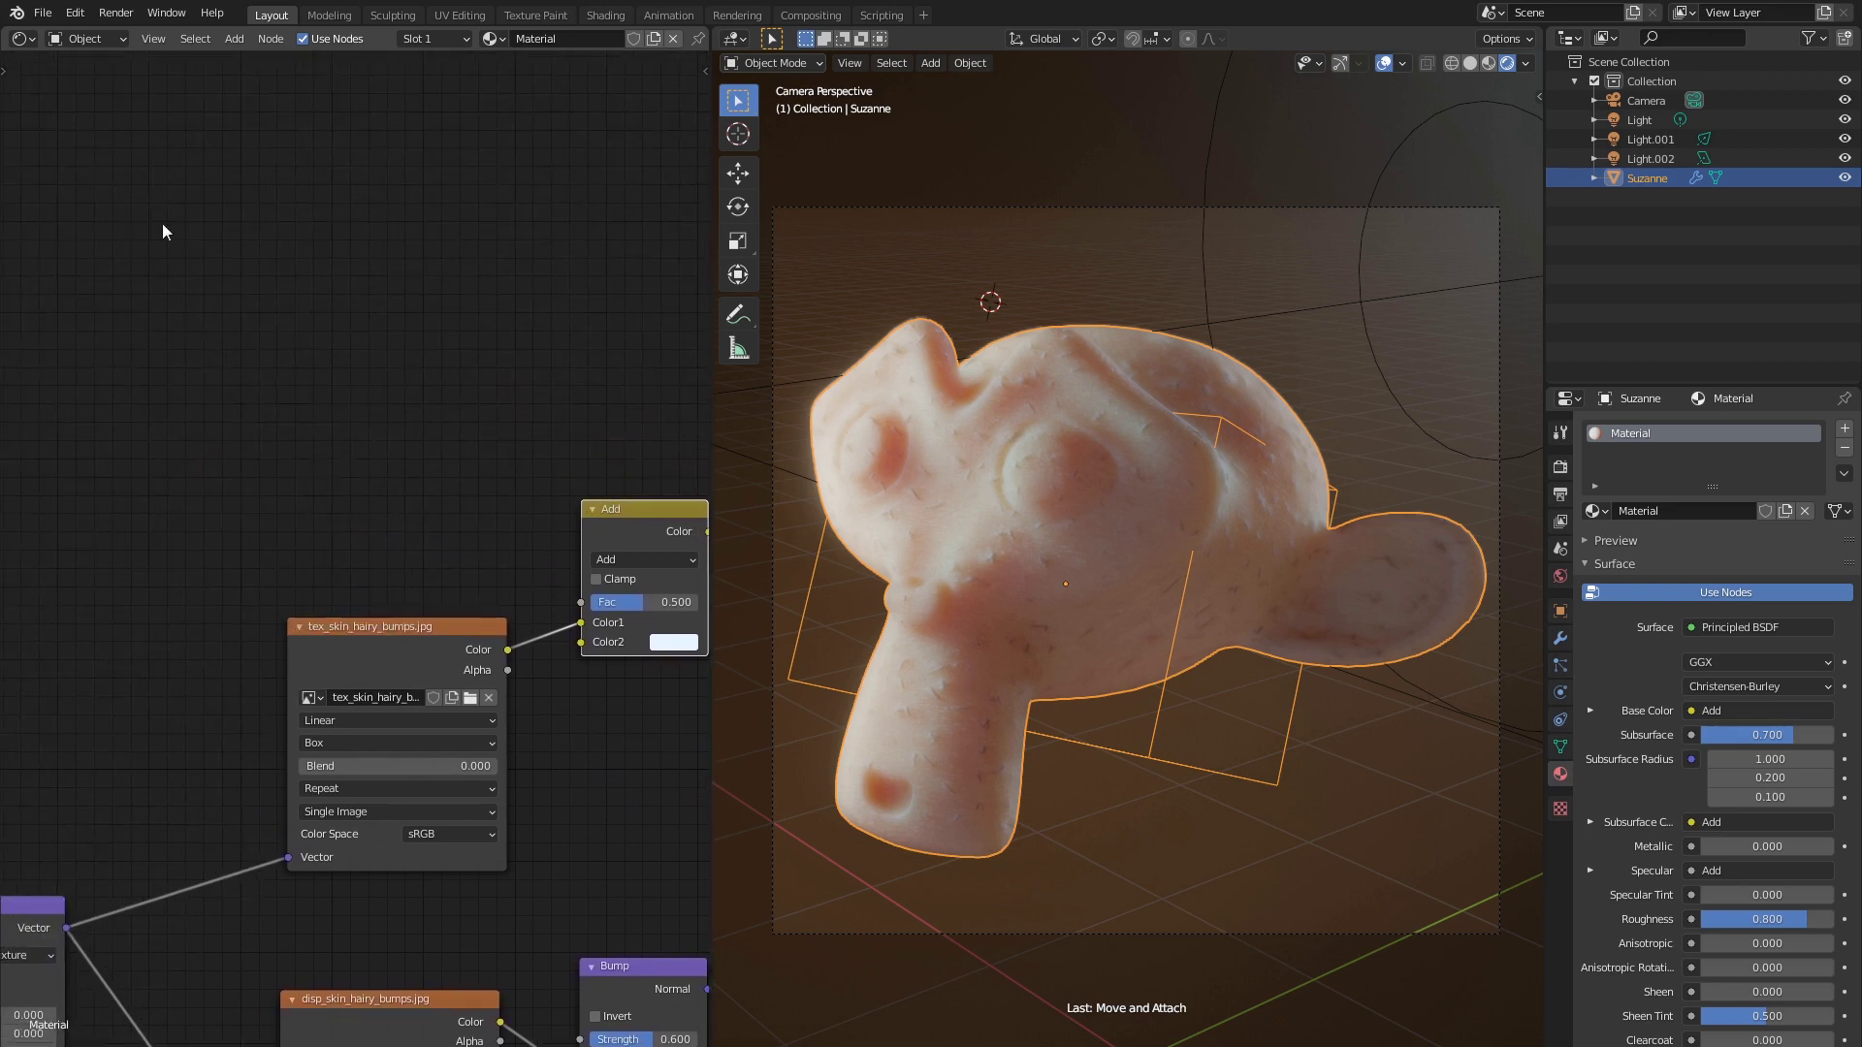
mouse_move(124, 152)
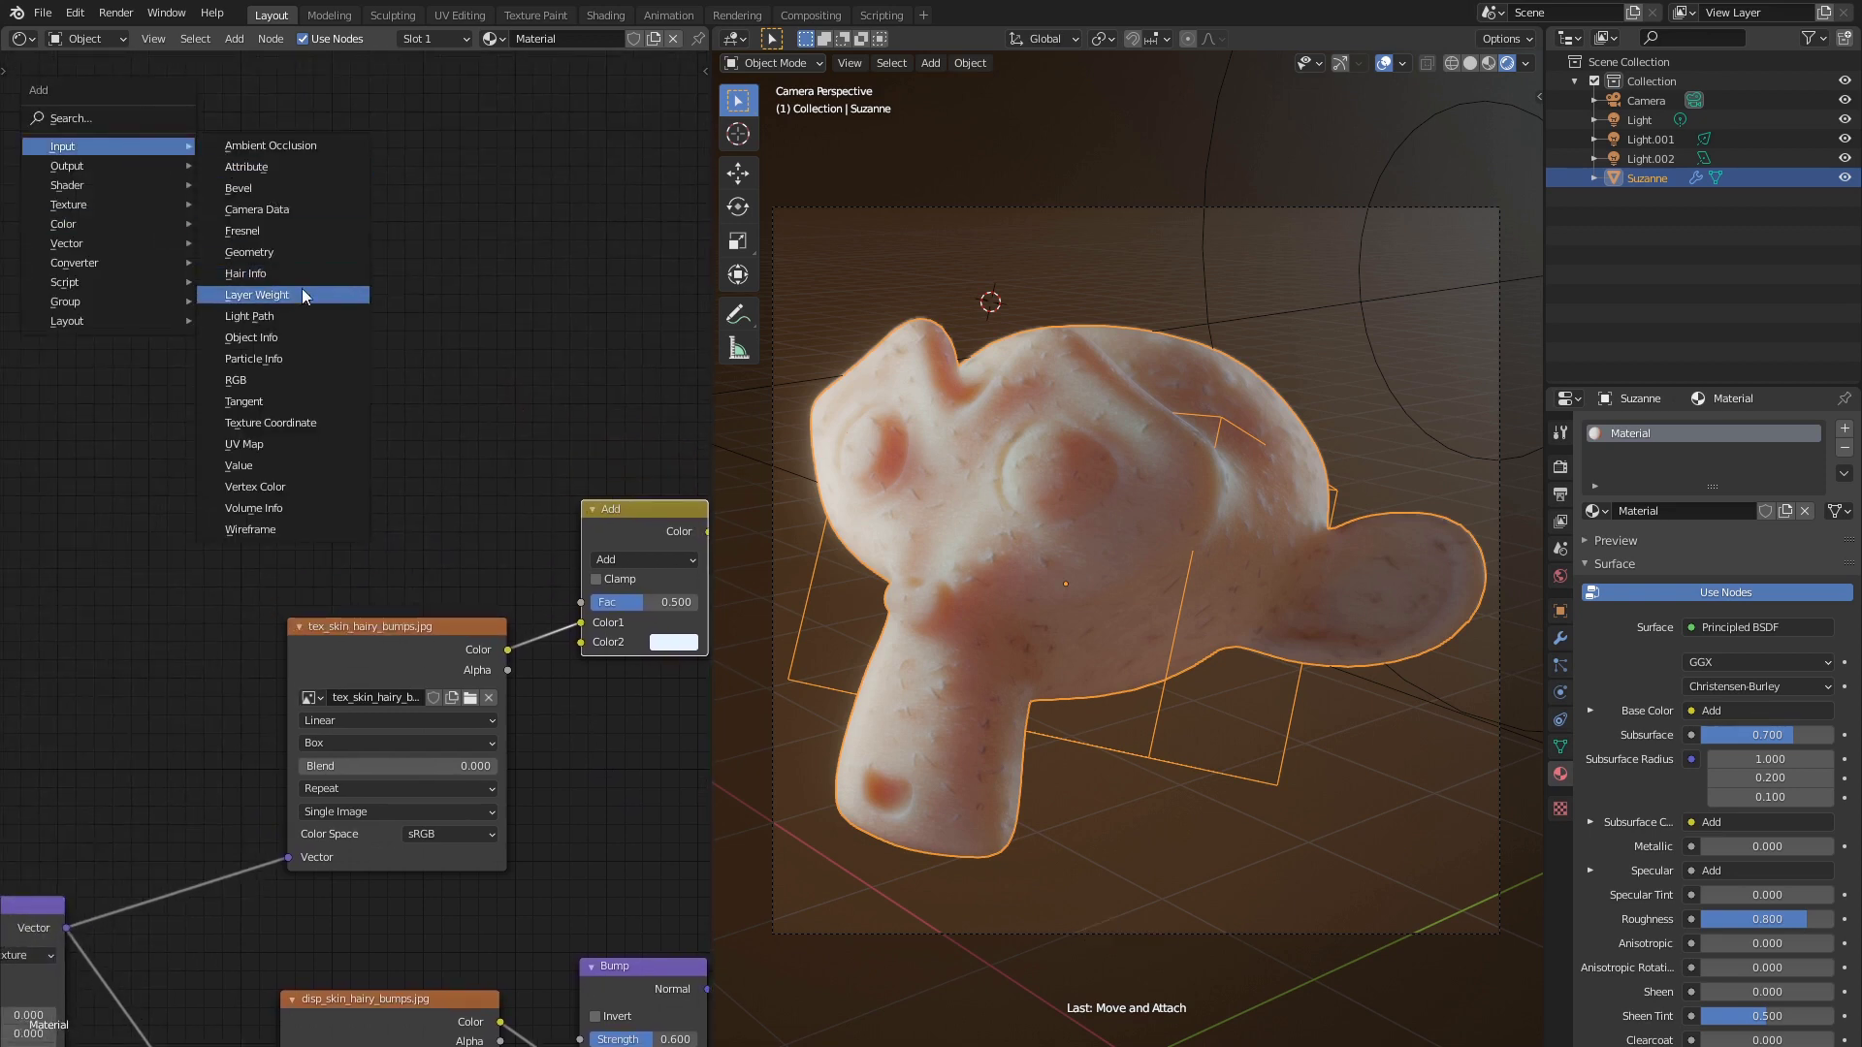
click(291, 295)
click(171, 355)
Add a ColorRamp node beside the Layer Weight node and move Layer Weight away from it to leave space
key(shift+a)
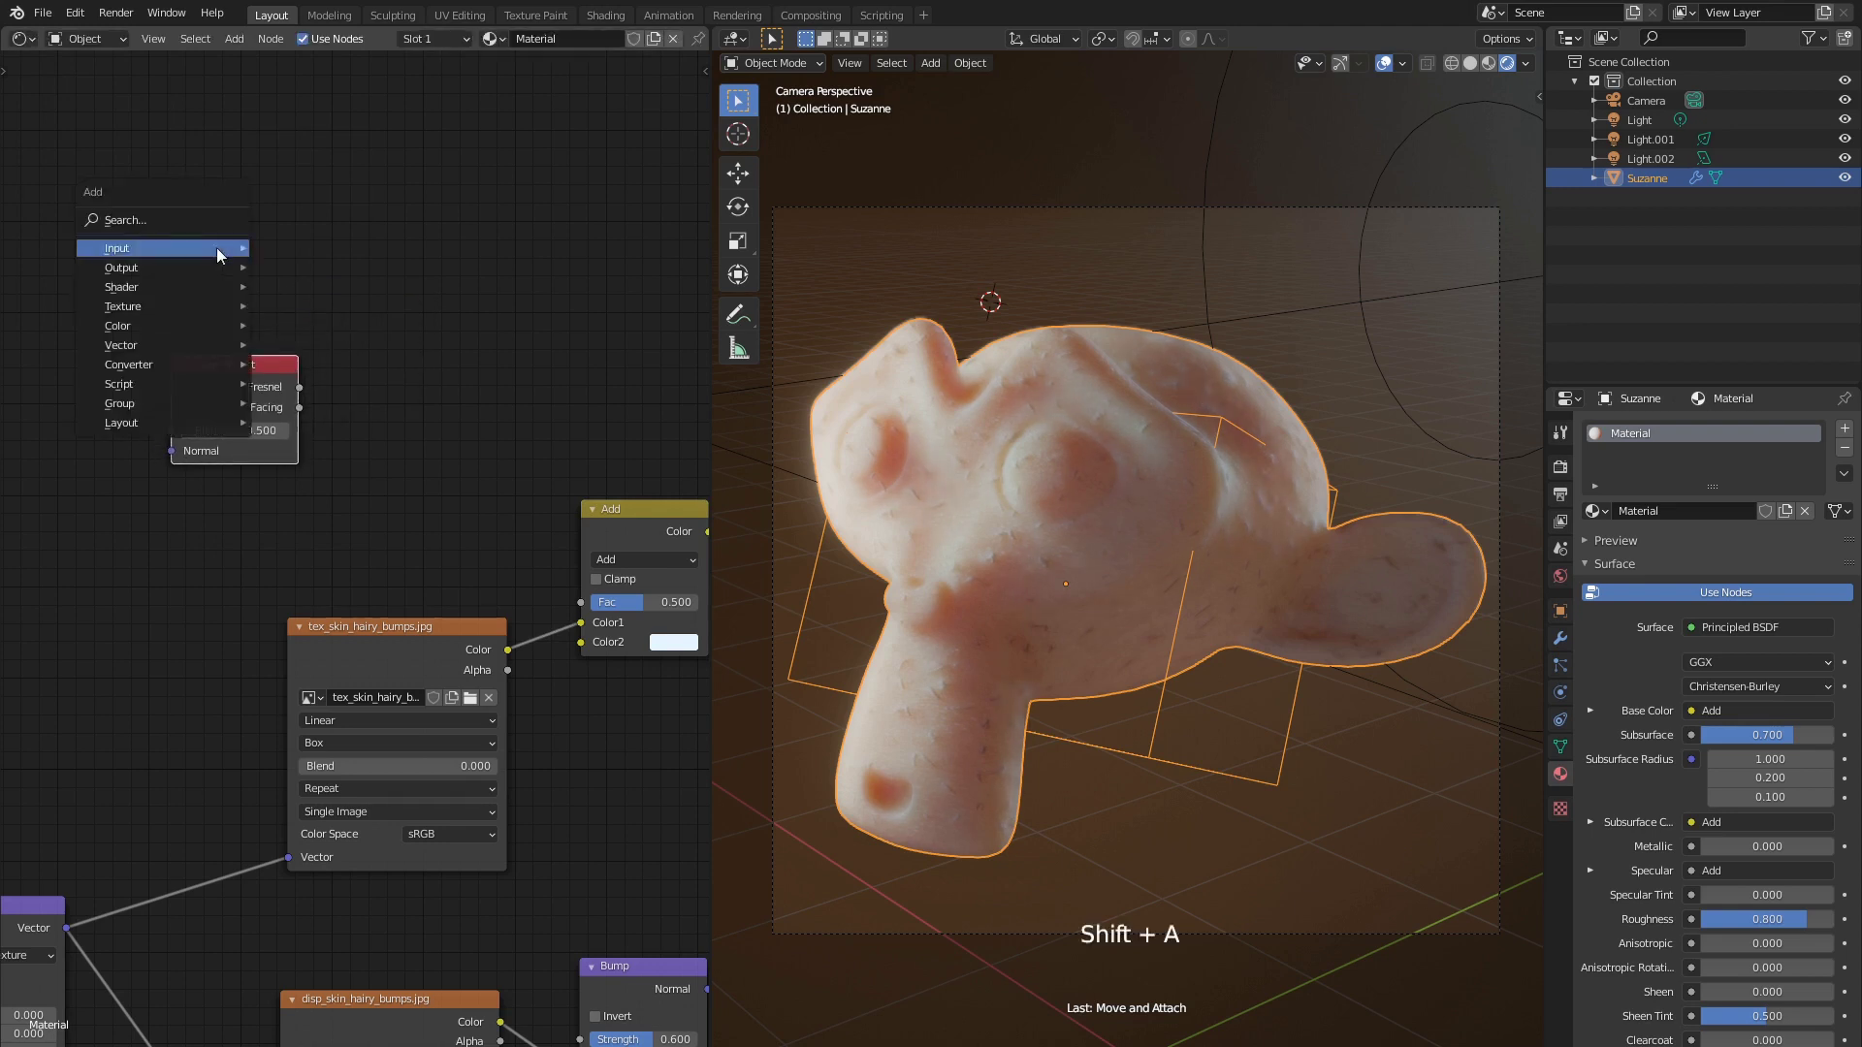
mouse_move(194, 364)
click(310, 413)
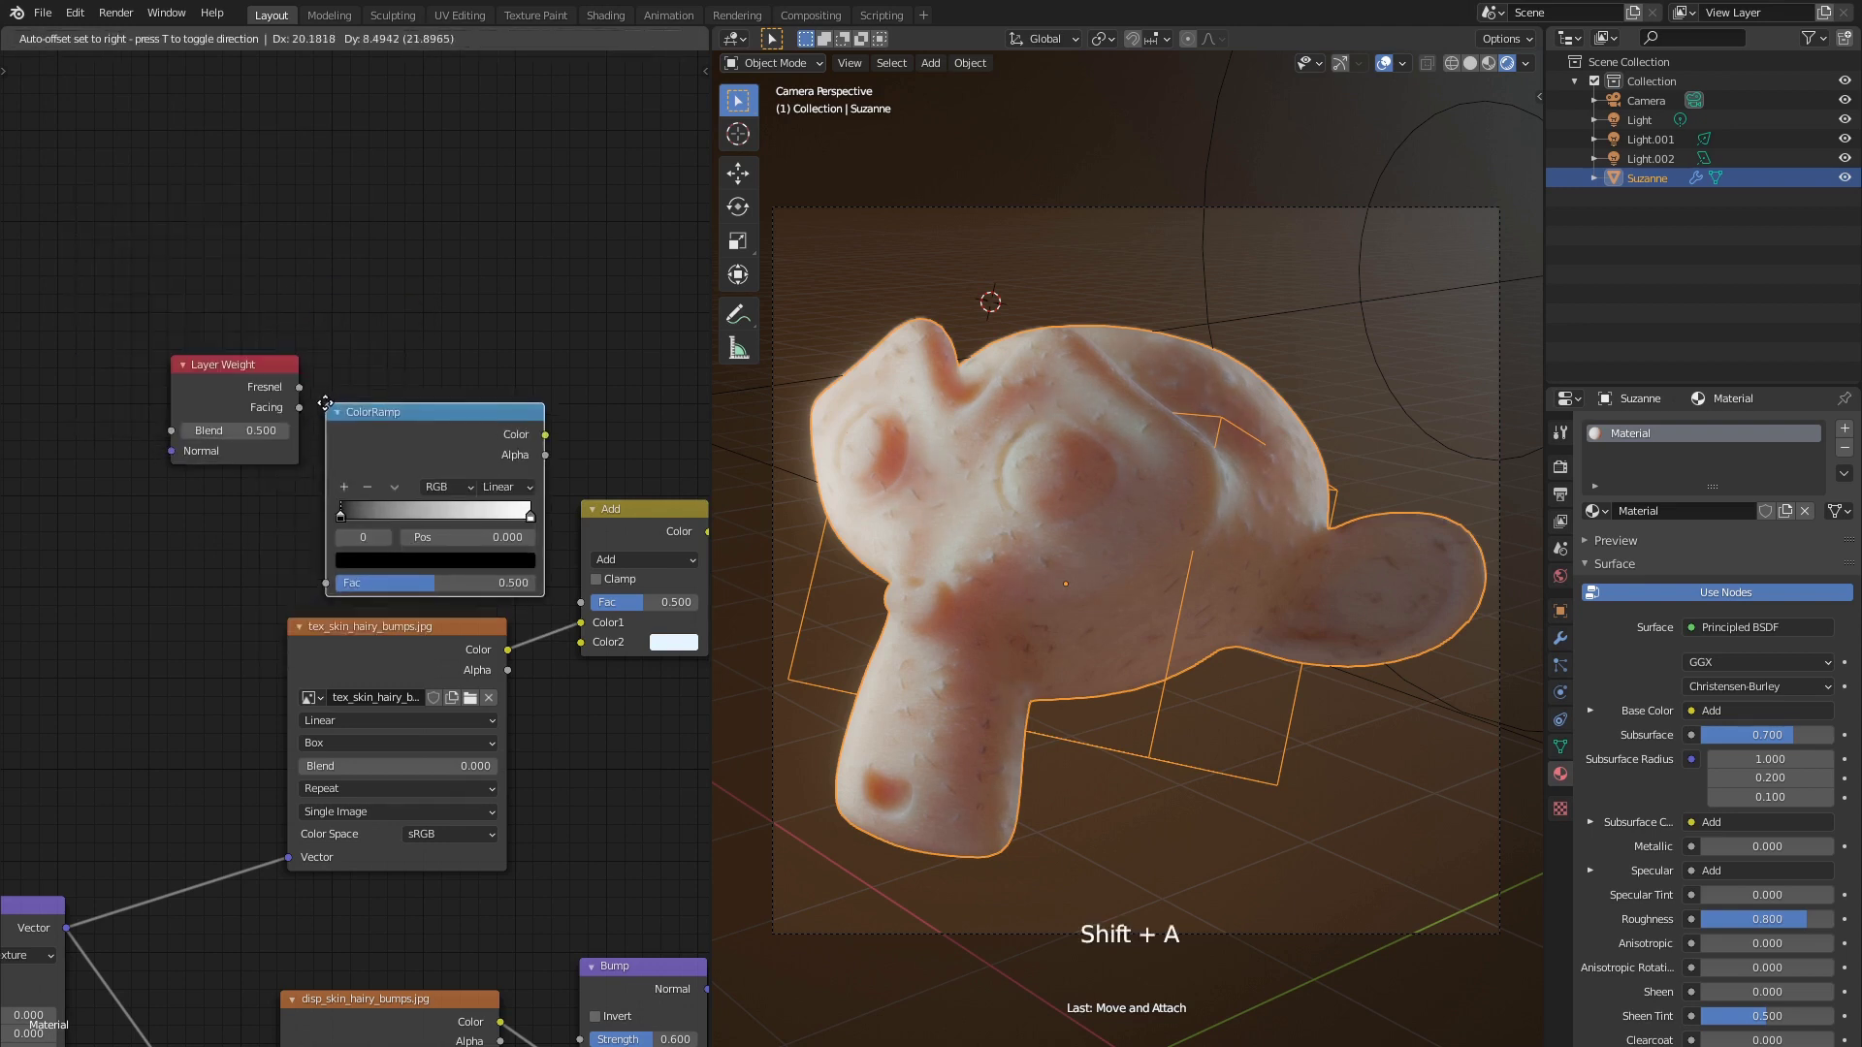
click(312, 356)
click(250, 367)
key(g)
click(177, 373)
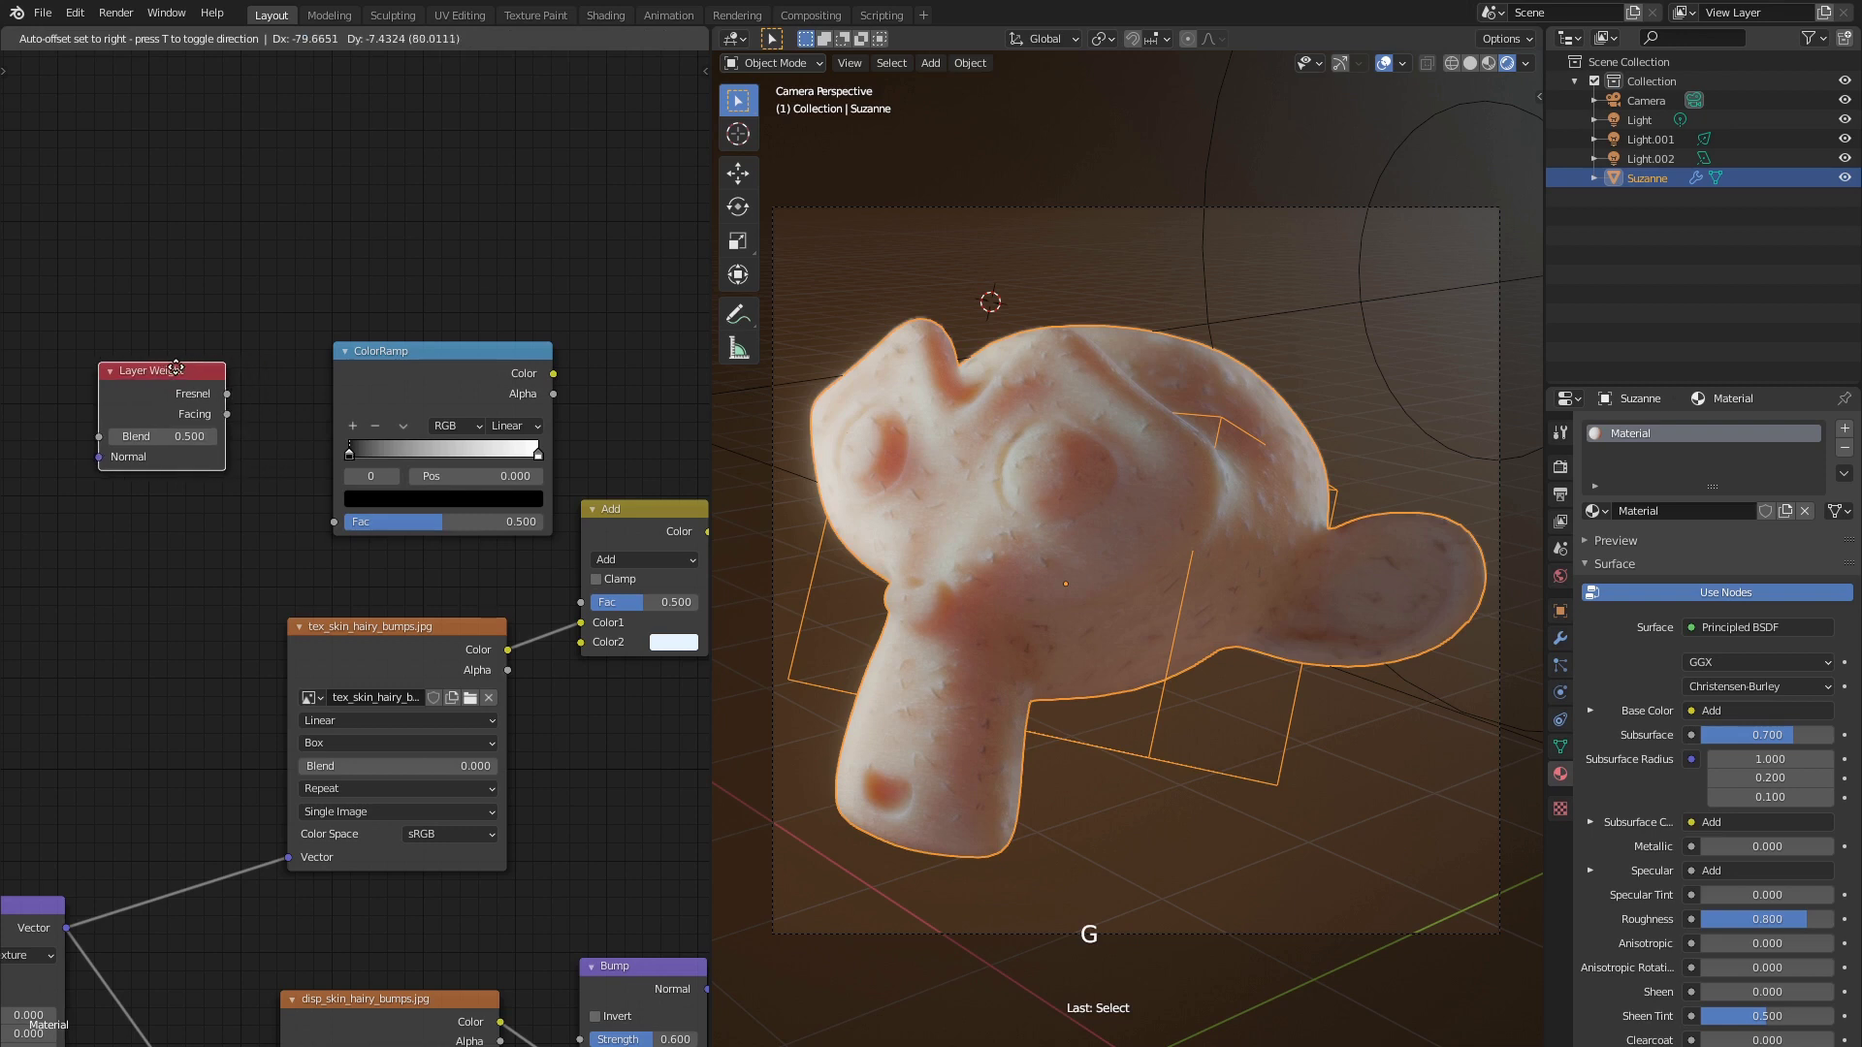
Connect Layer Weight's Facing output to the ColorRamp's Fac, and the ColorRamp's Color output to the Add node's Fac
drag(226, 414, 270, 462)
drag(330, 526, 335, 524)
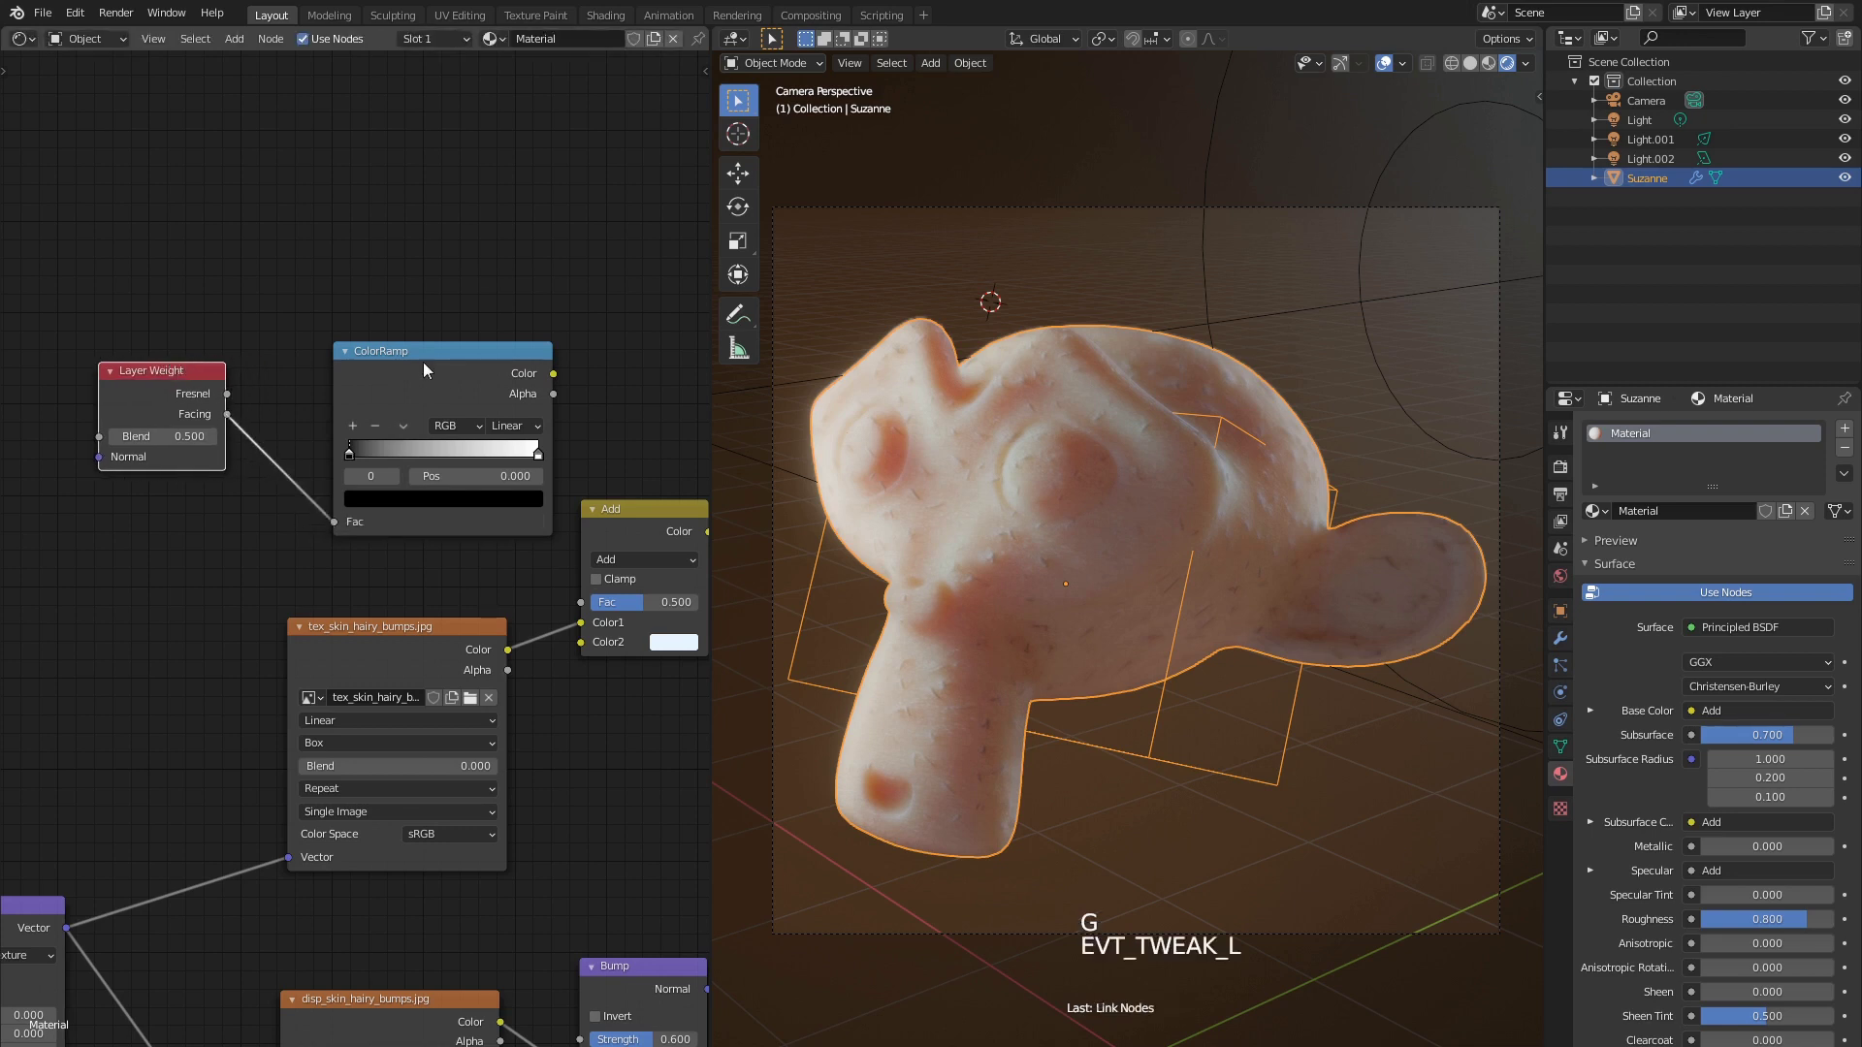
click(427, 368)
key(g)
click(456, 399)
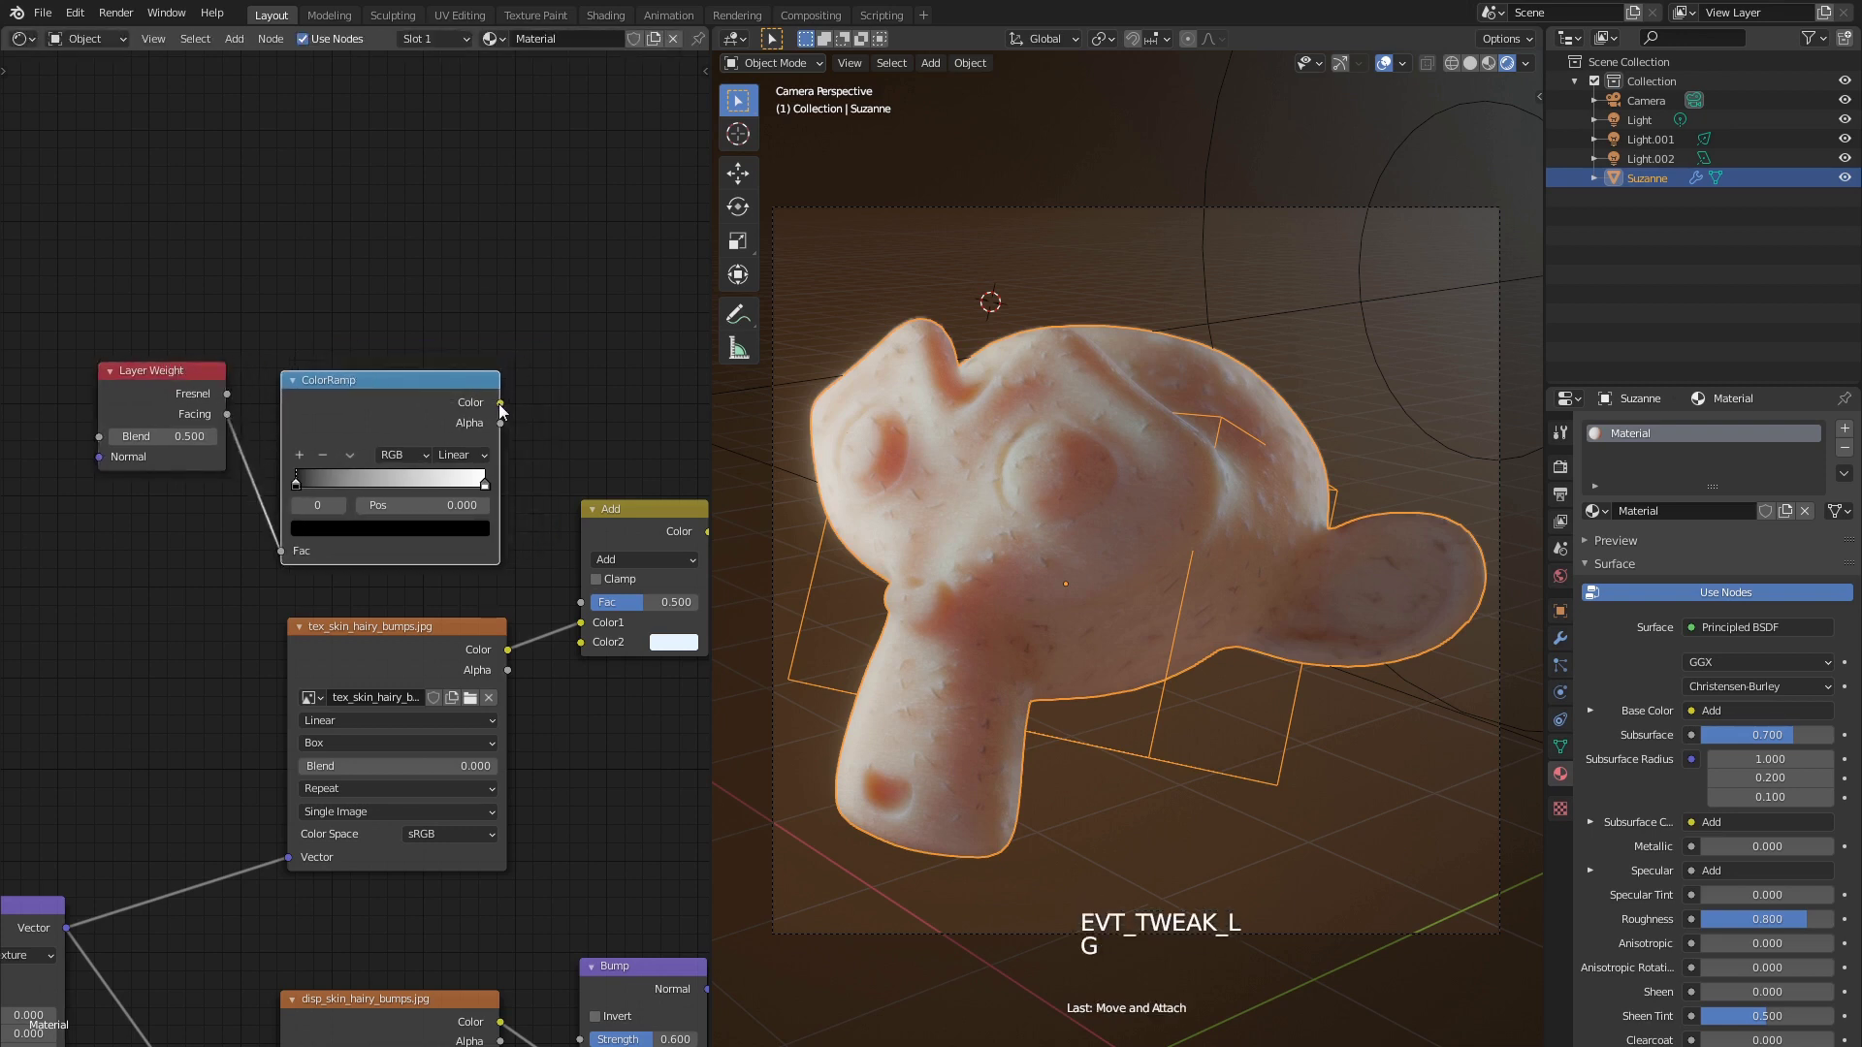
drag(541, 543, 545, 603)
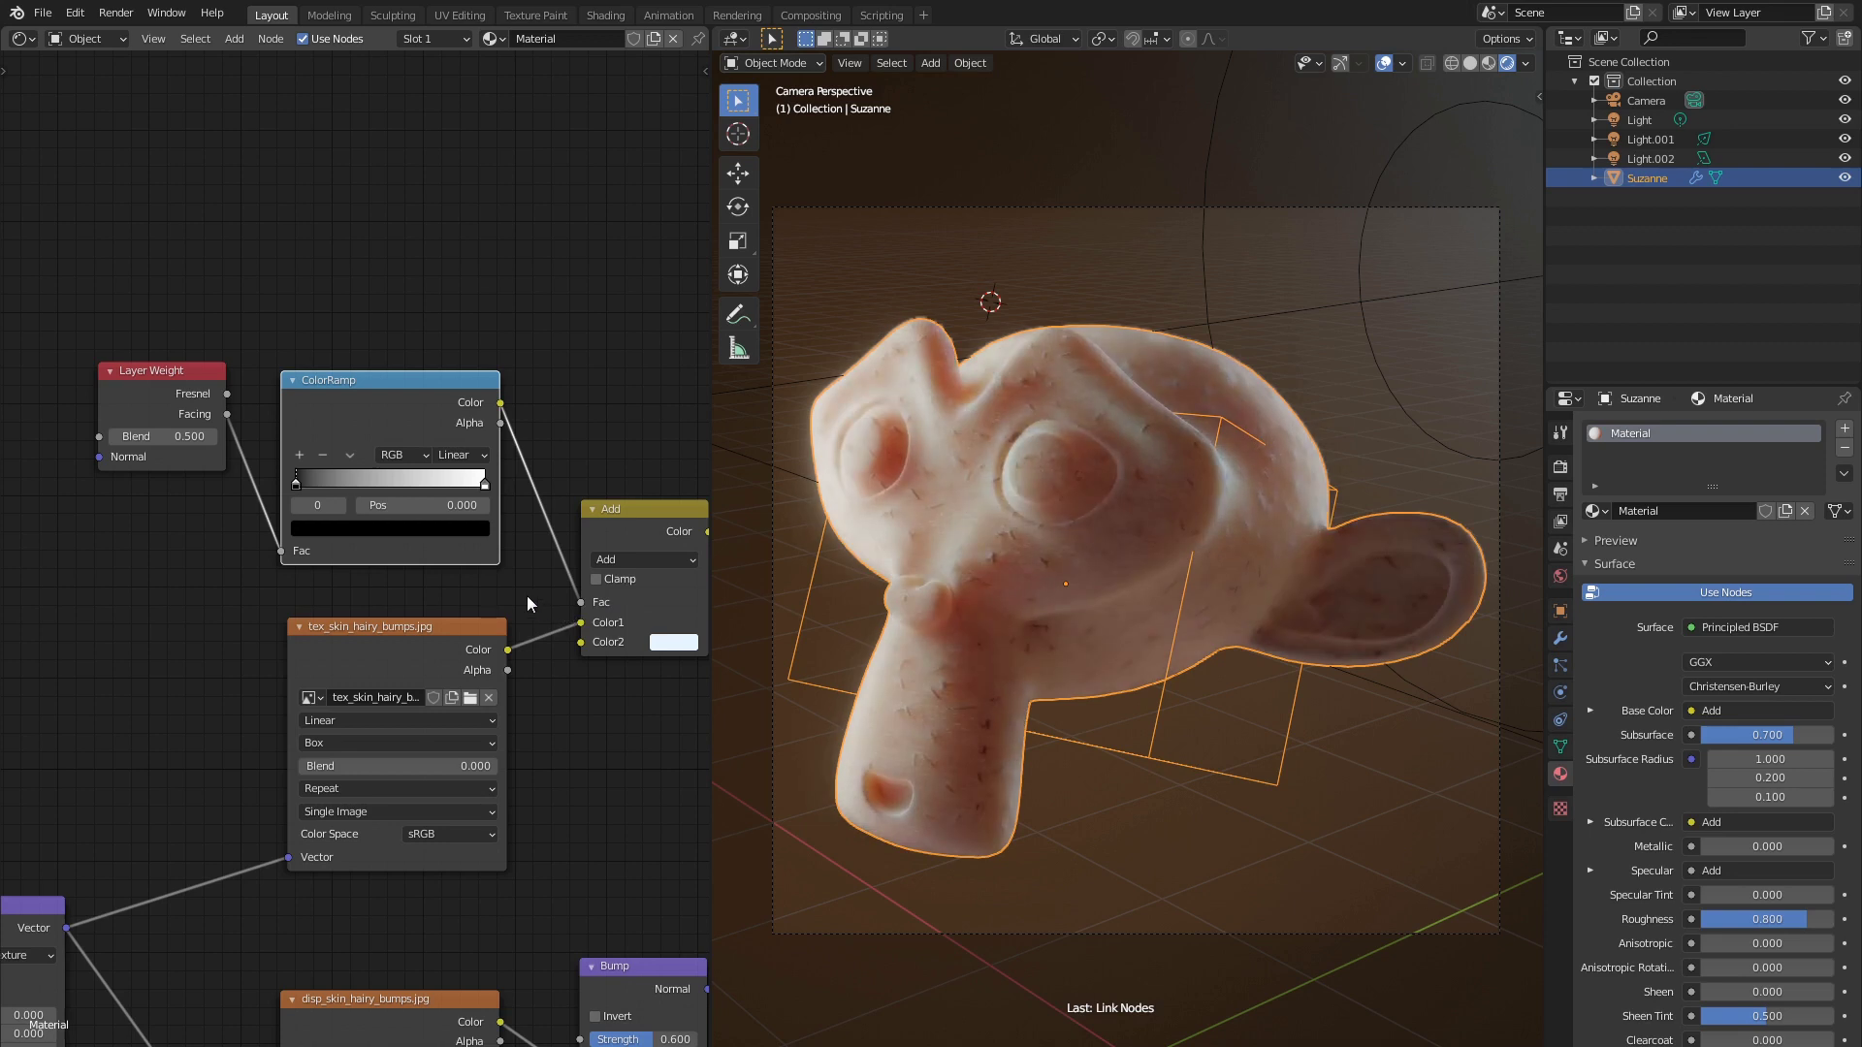
Set the ColorRamp's interpolation to B-Spline and shift its black stop to about 0.38
click(464, 455)
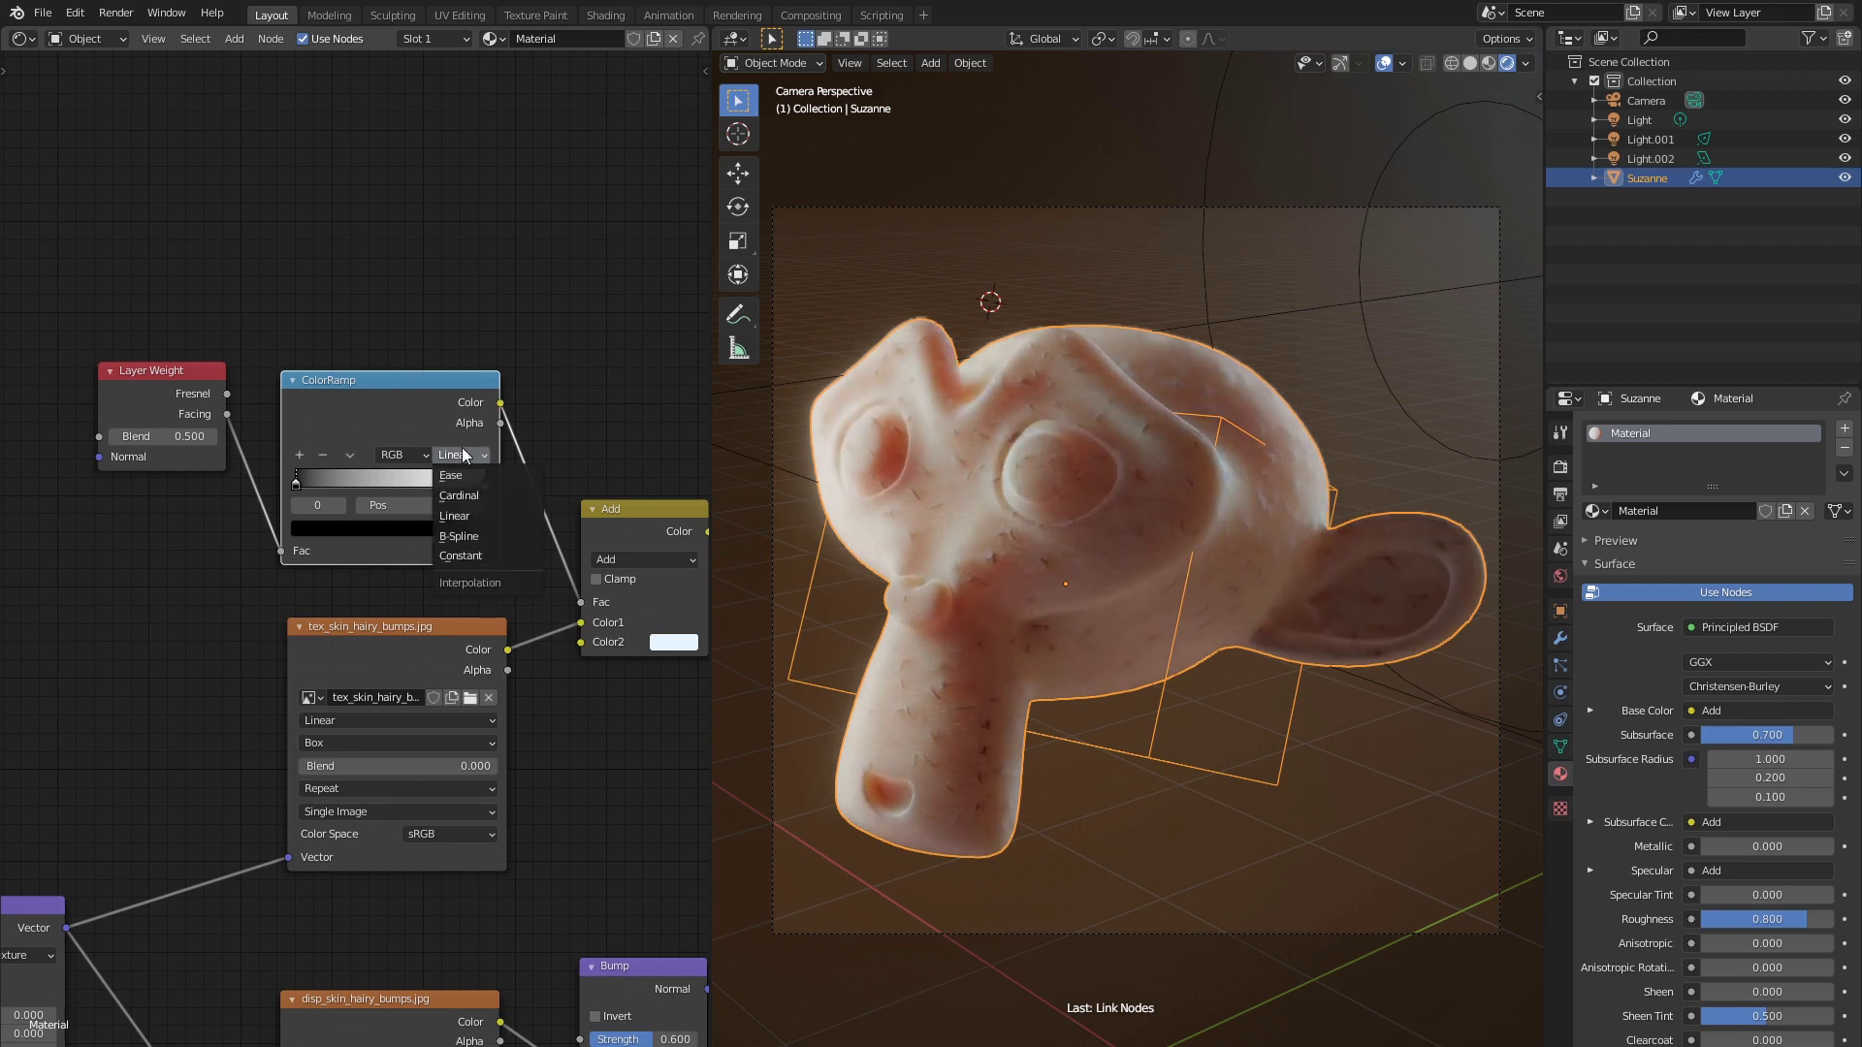
click(465, 536)
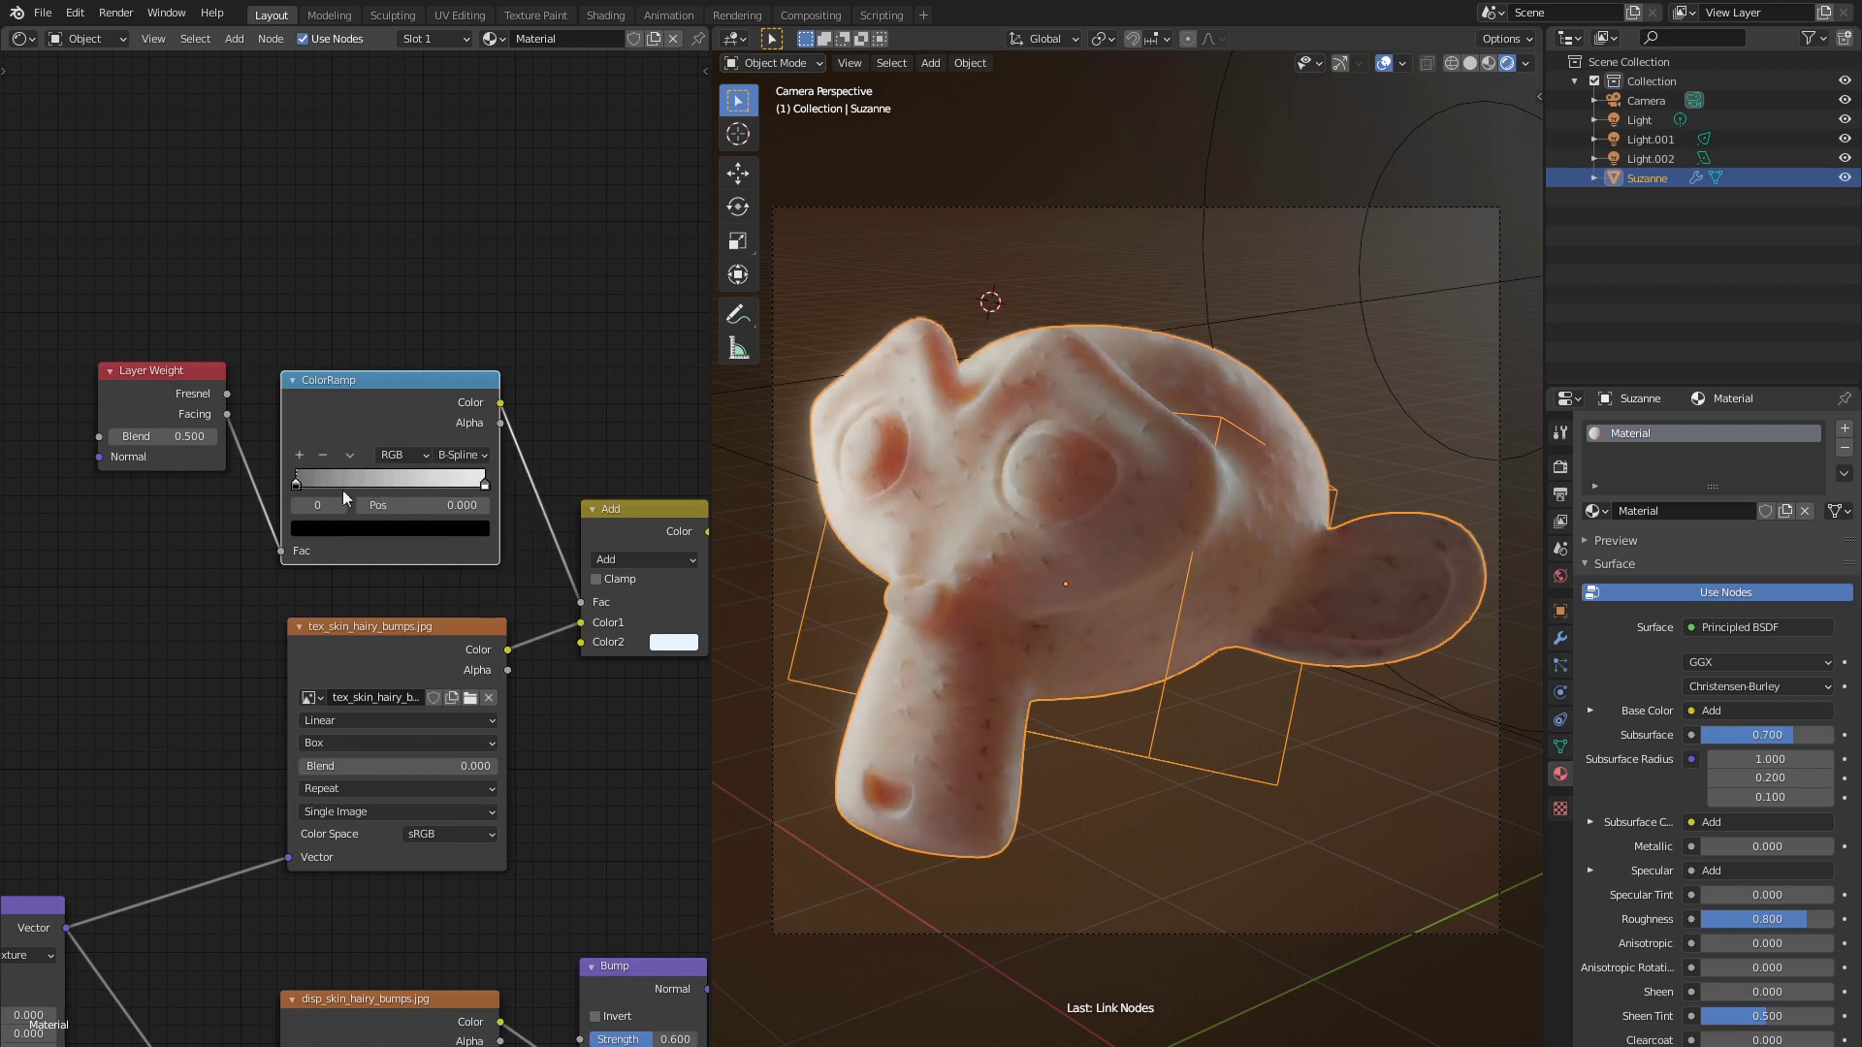
drag(298, 484, 373, 485)
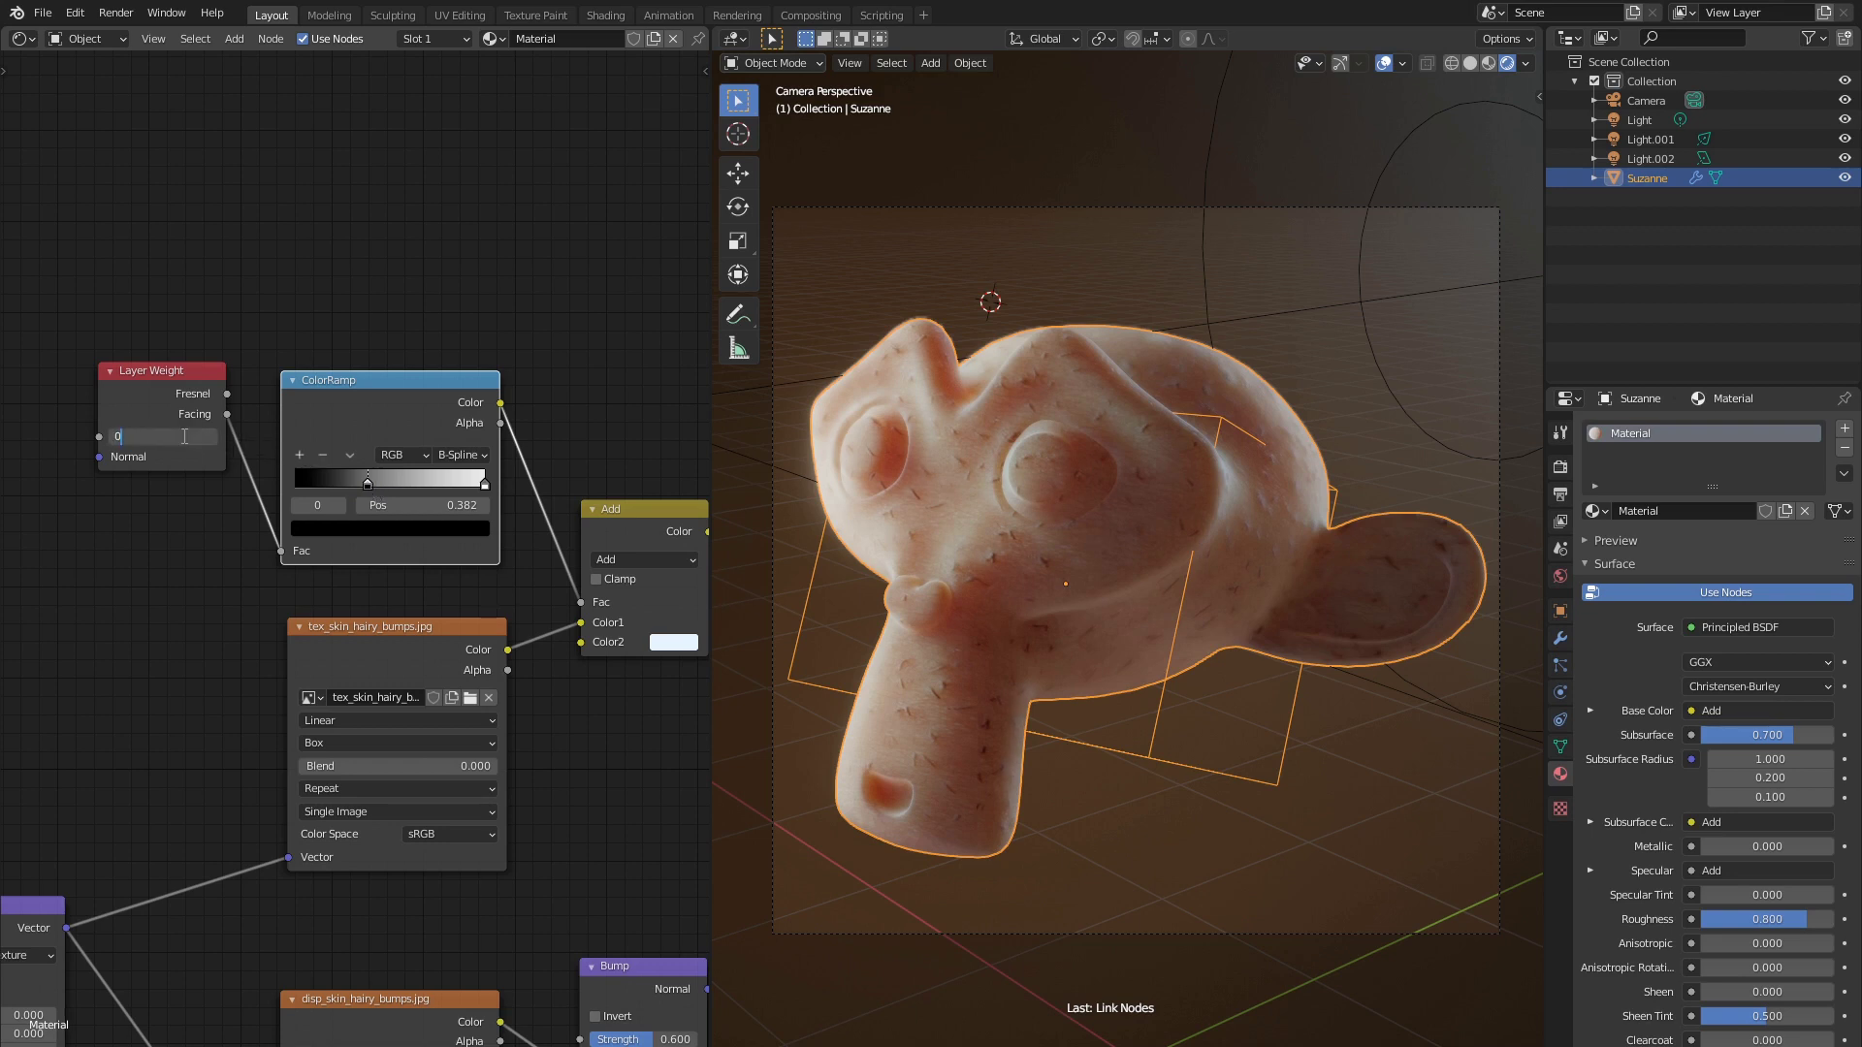
Set the Layer Weight Blend to 0.31 and shift the ColorRamp's black stop to about 0.414
click(184, 436)
text(0.3)
key(Return)
drag(368, 482, 375, 485)
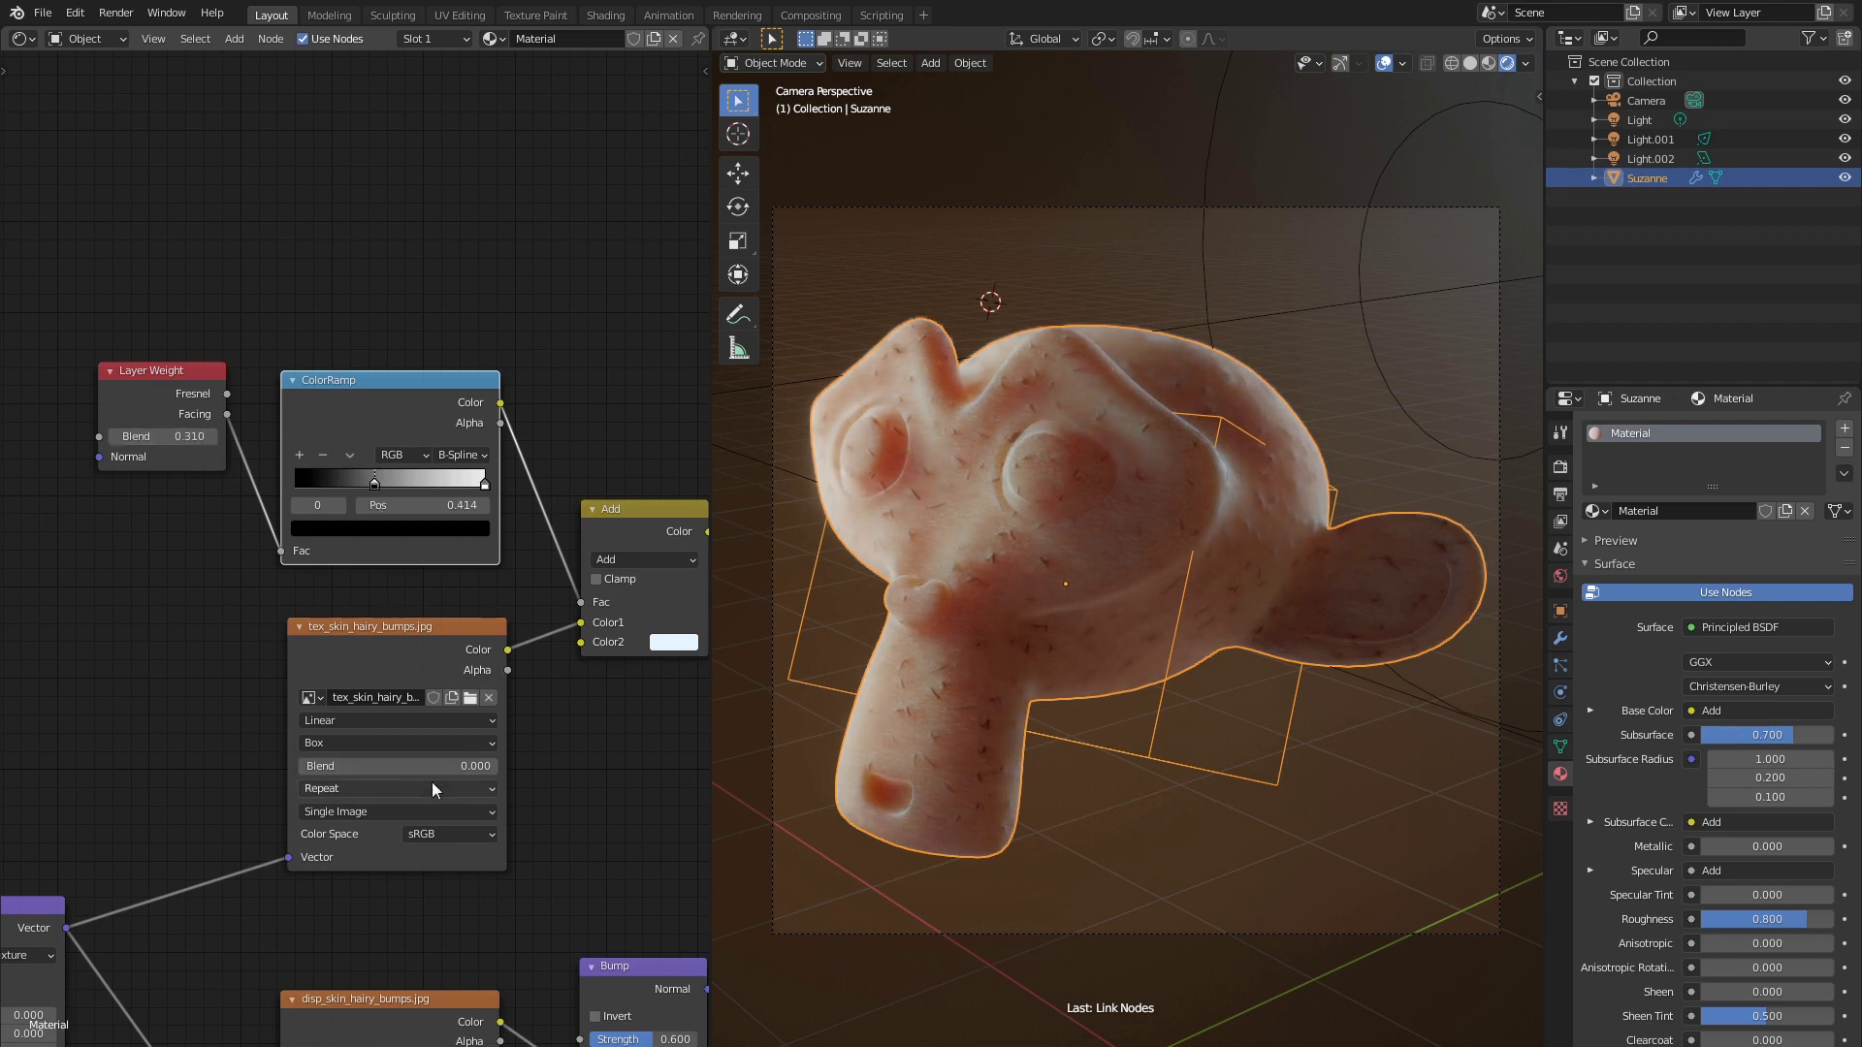
Set the color space of the disp_skin_hairy_bumps texture to Non-Color
middle_drag(438, 882, 398, 561)
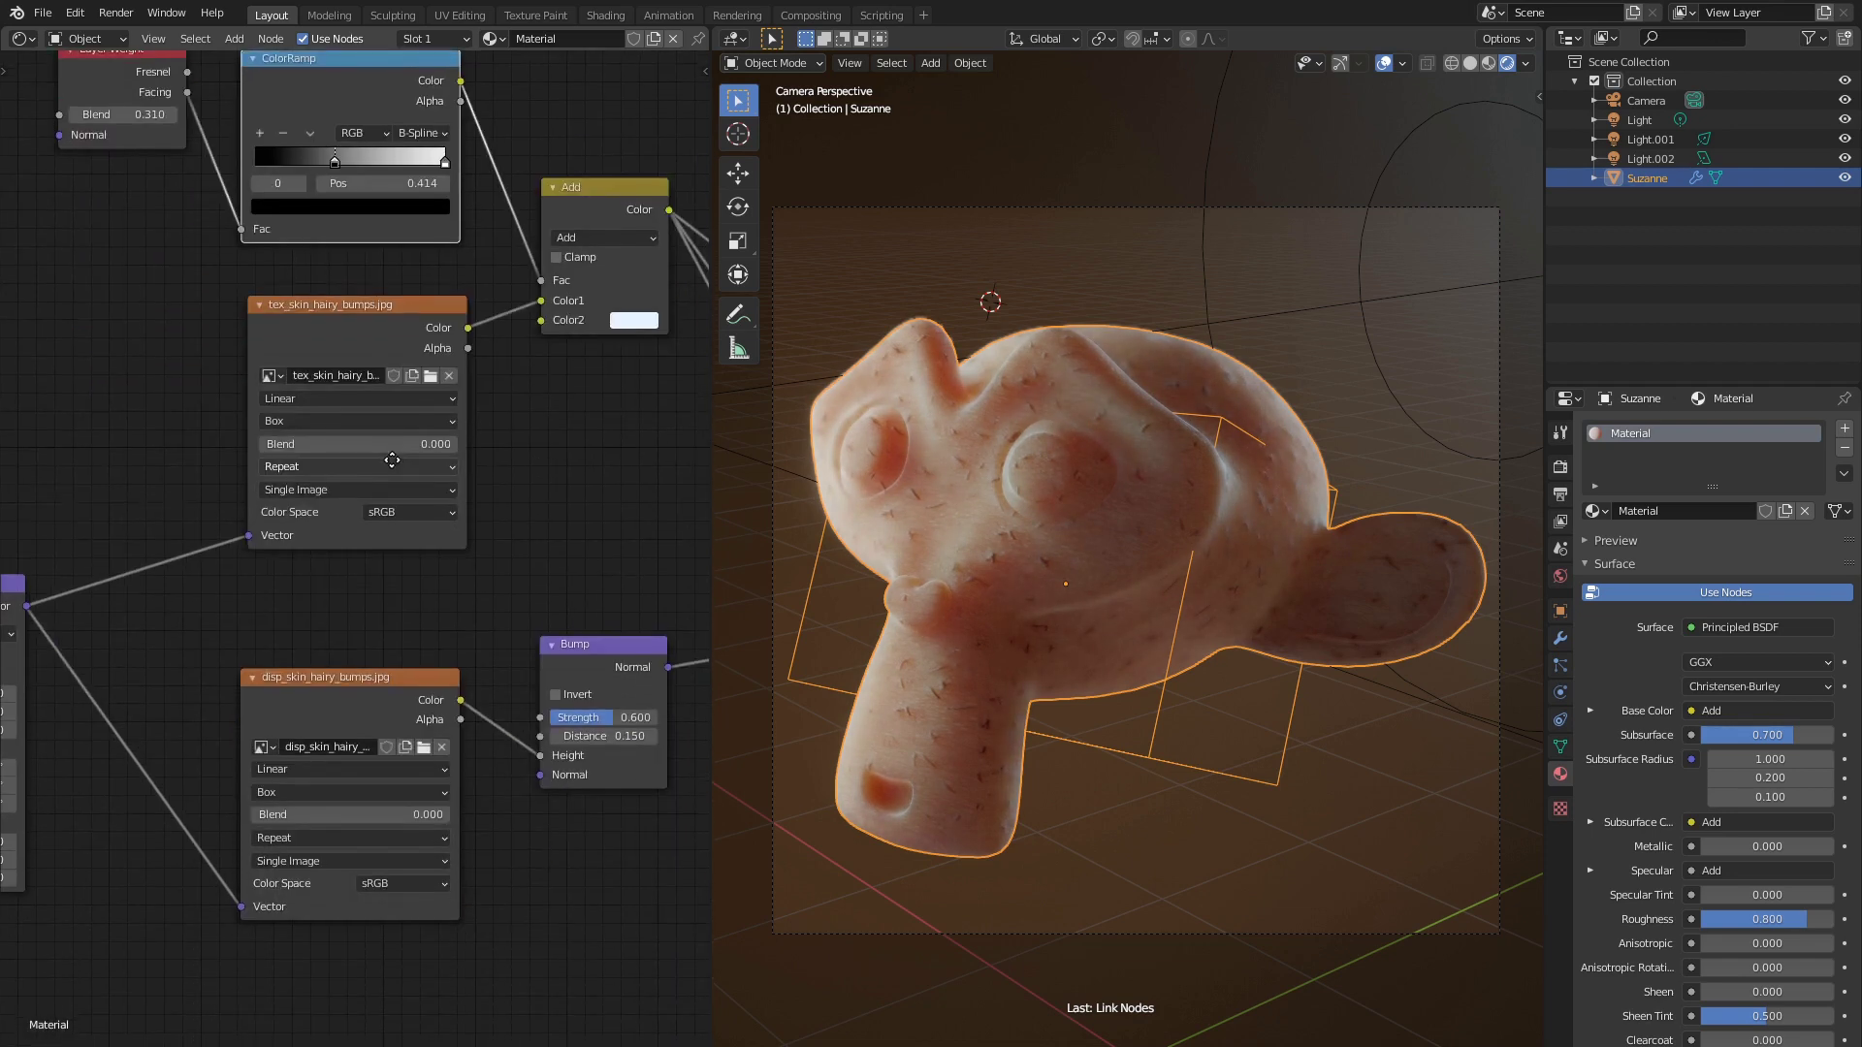
click(405, 888)
click(399, 966)
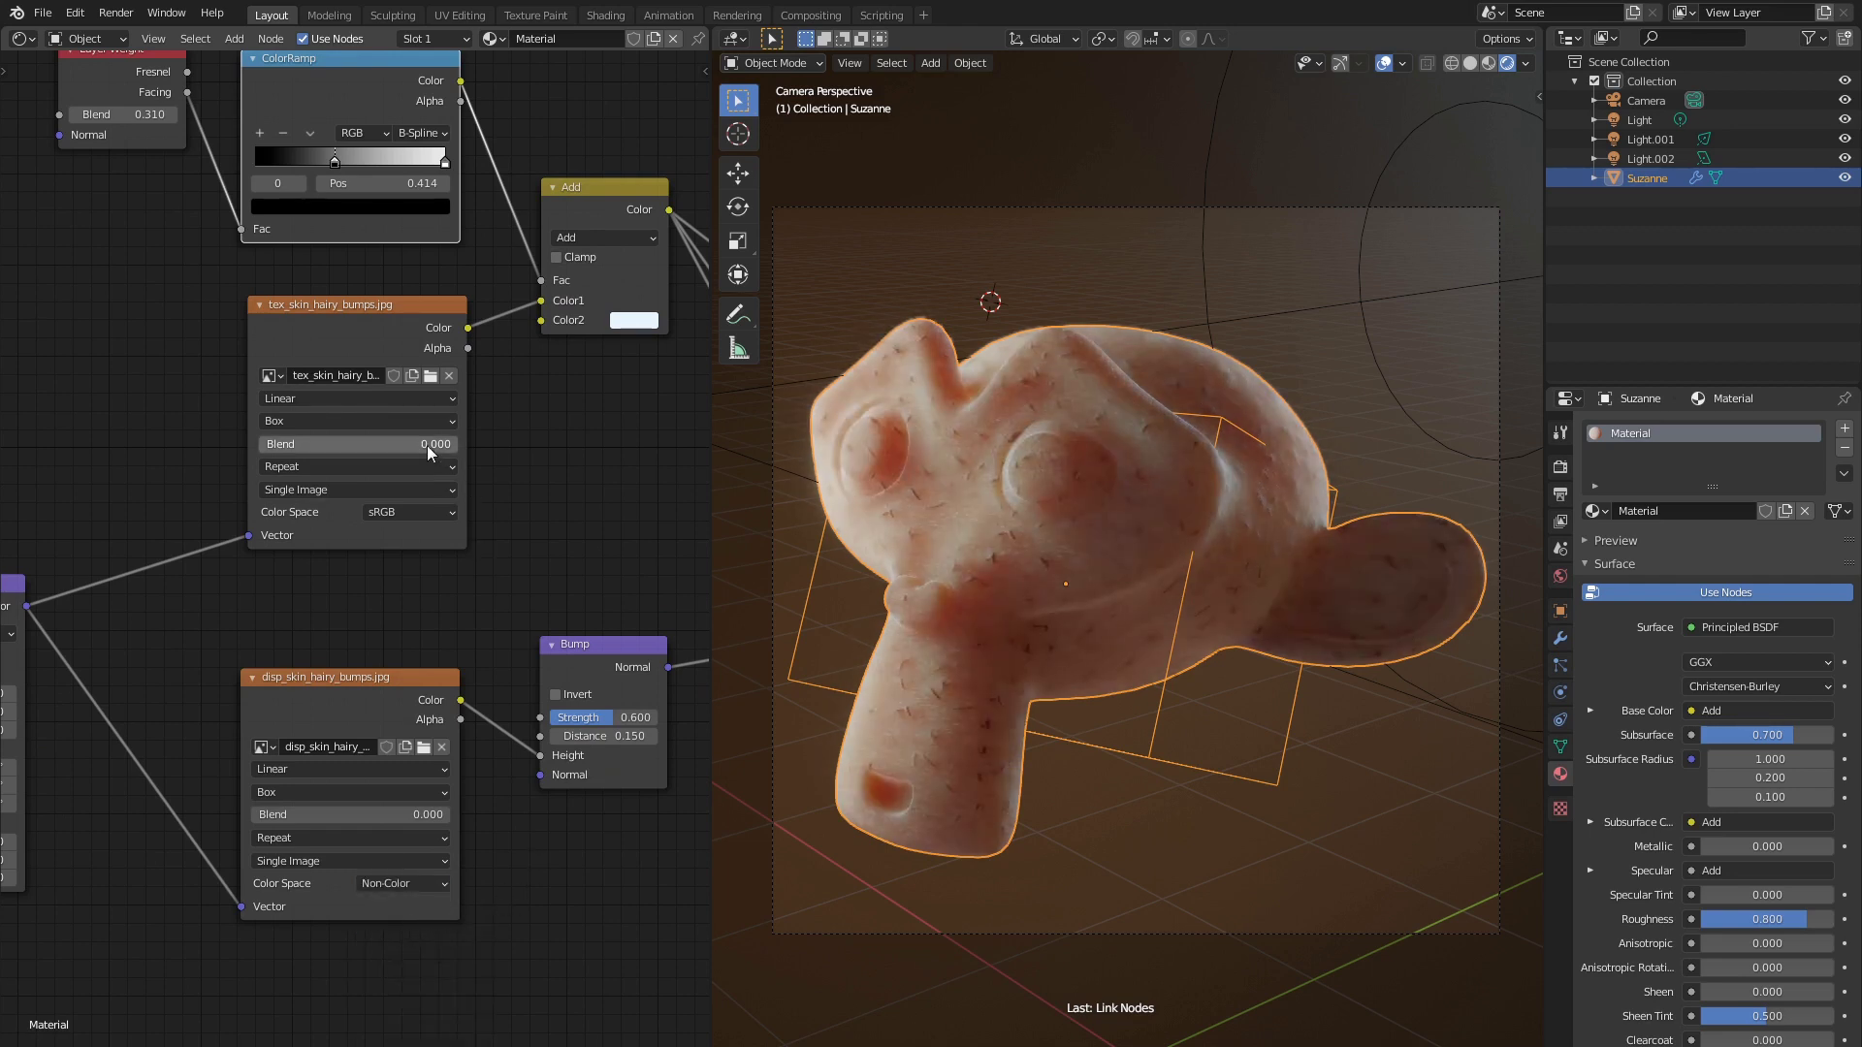
Set the box-projection Blend of both skin image textures to 0.5
key(Return)
click(391, 814)
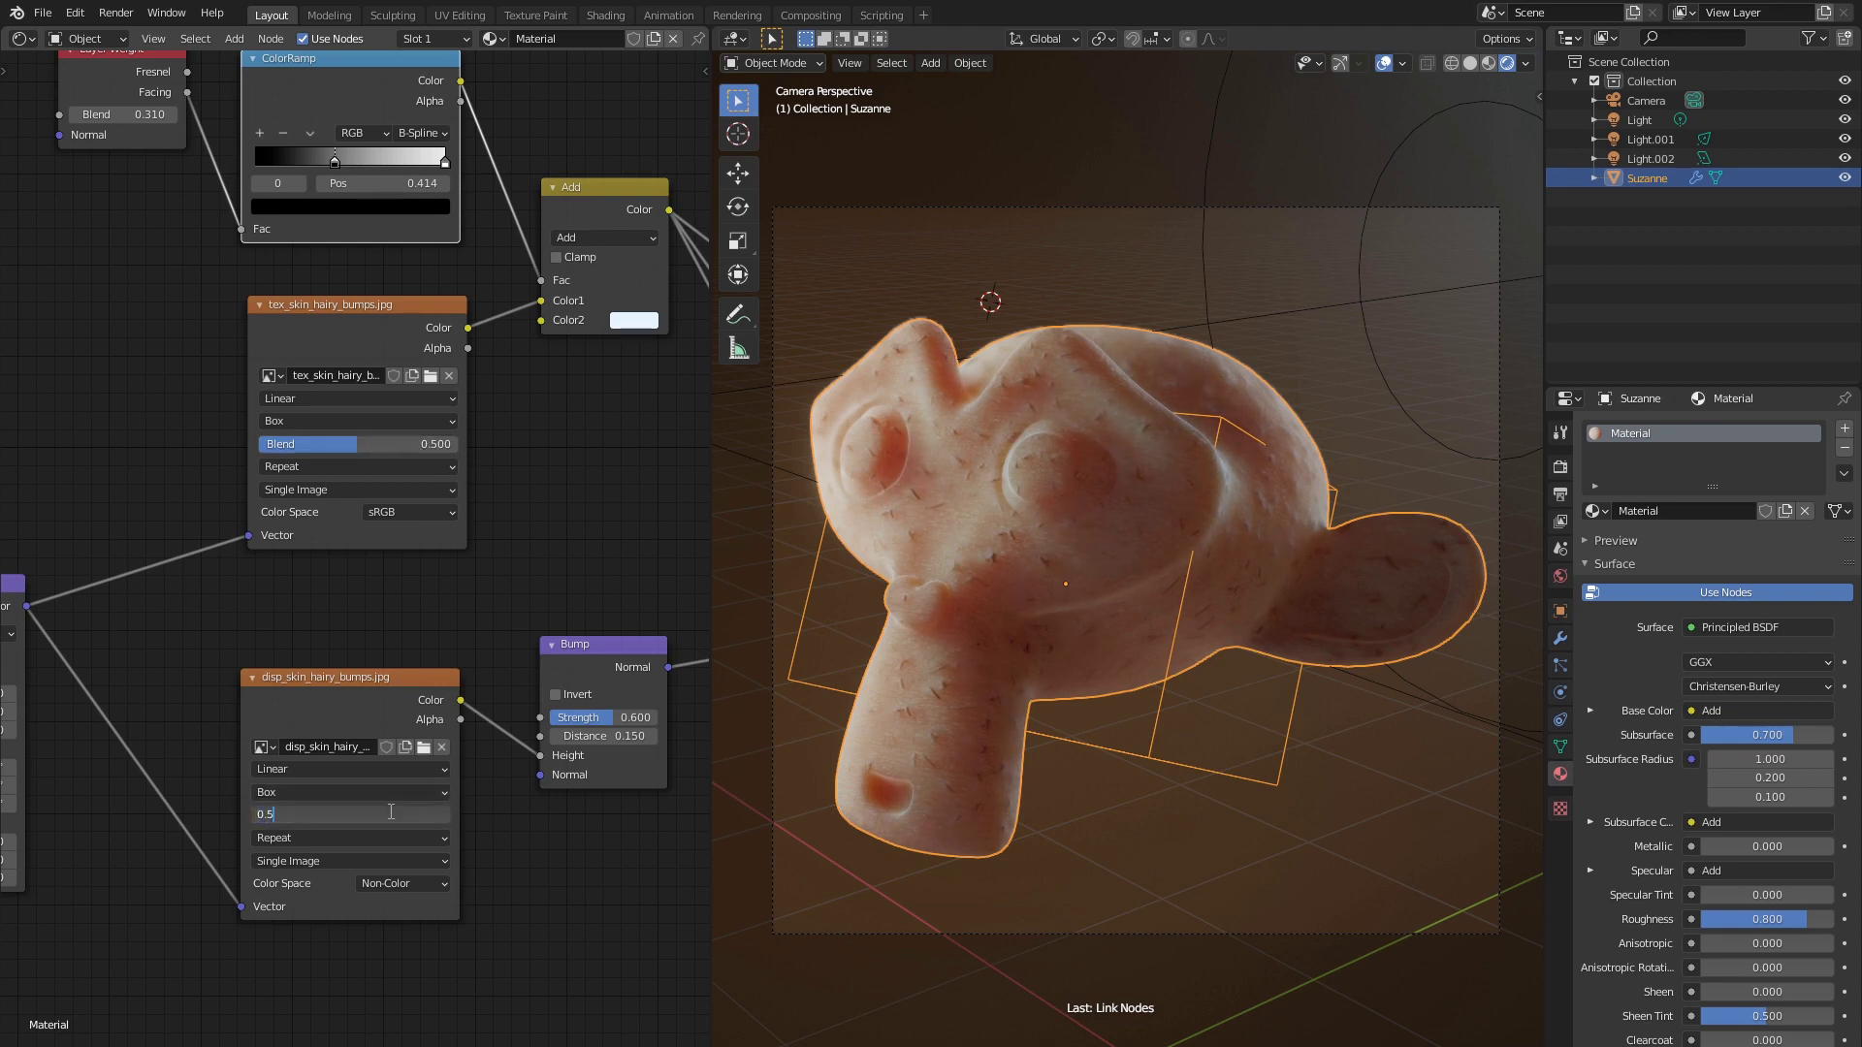
key(Return)
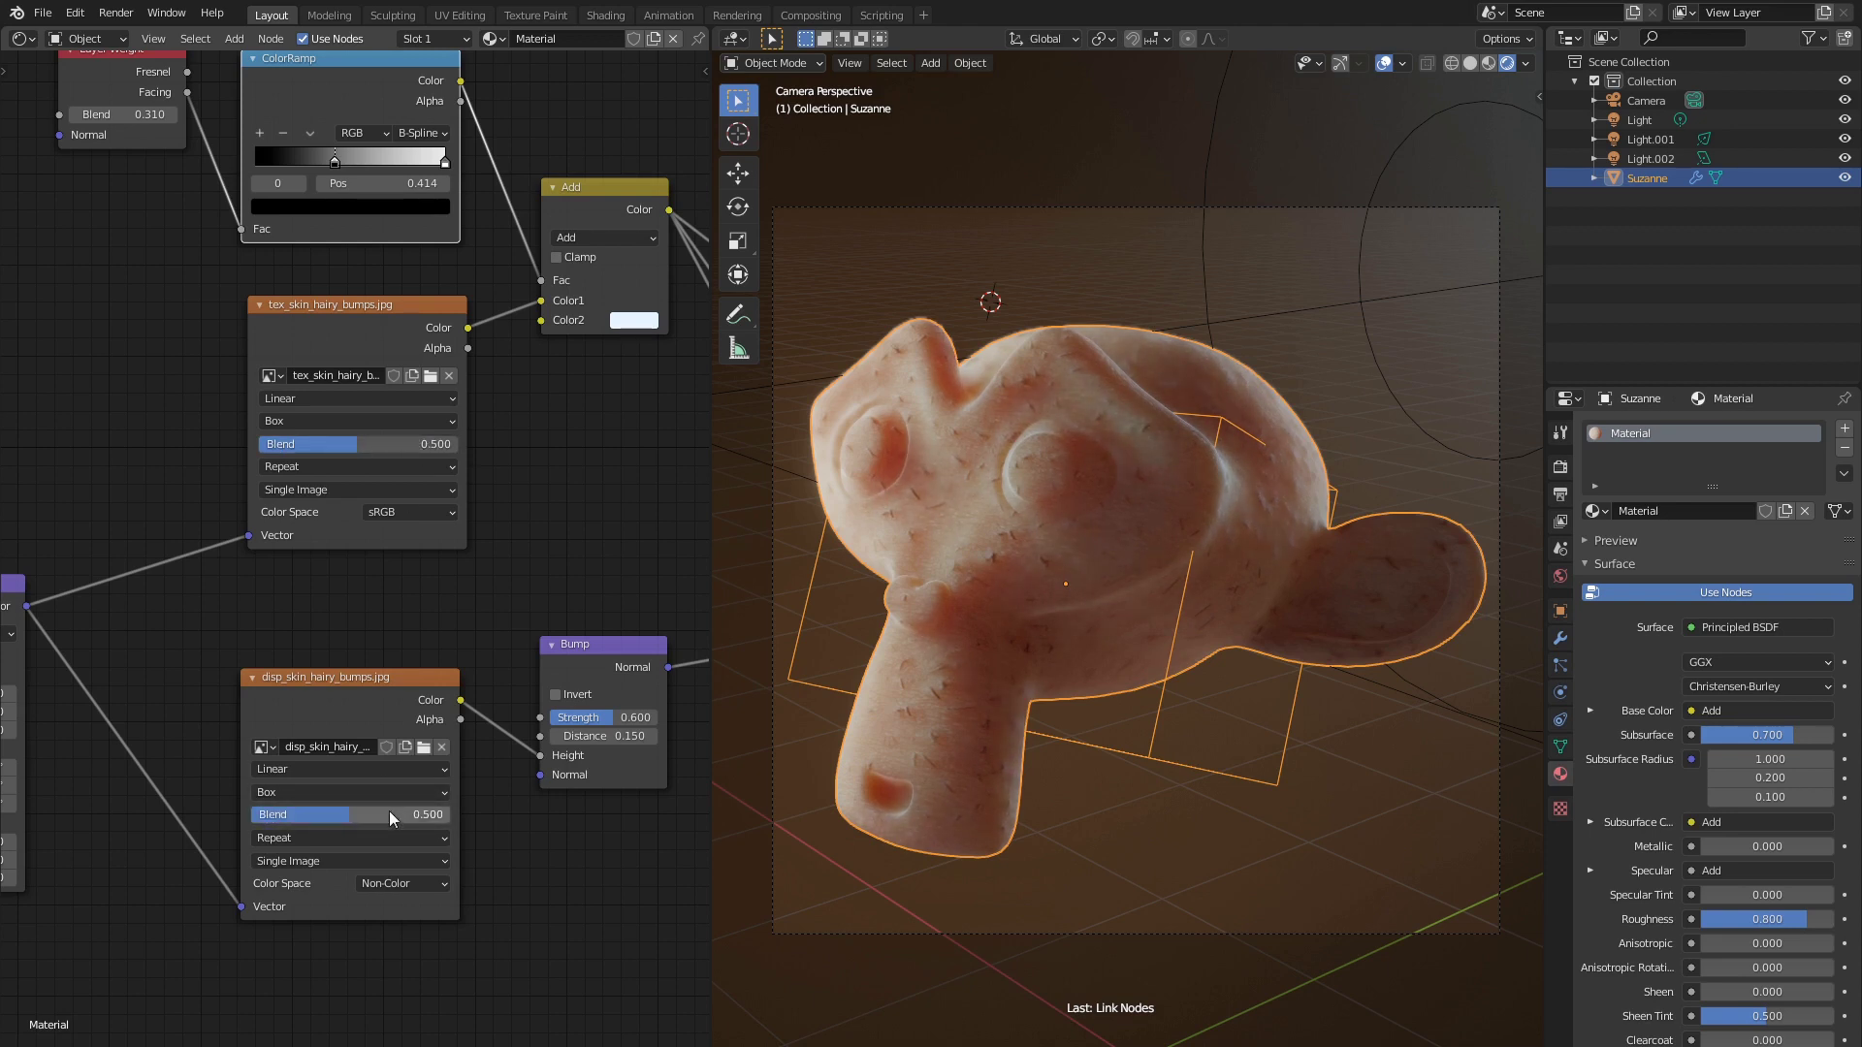
Enable Subsurface Translucency in the skin material's settings
scroll(598, 497, right, 10)
scroll(598, 497, up, 2)
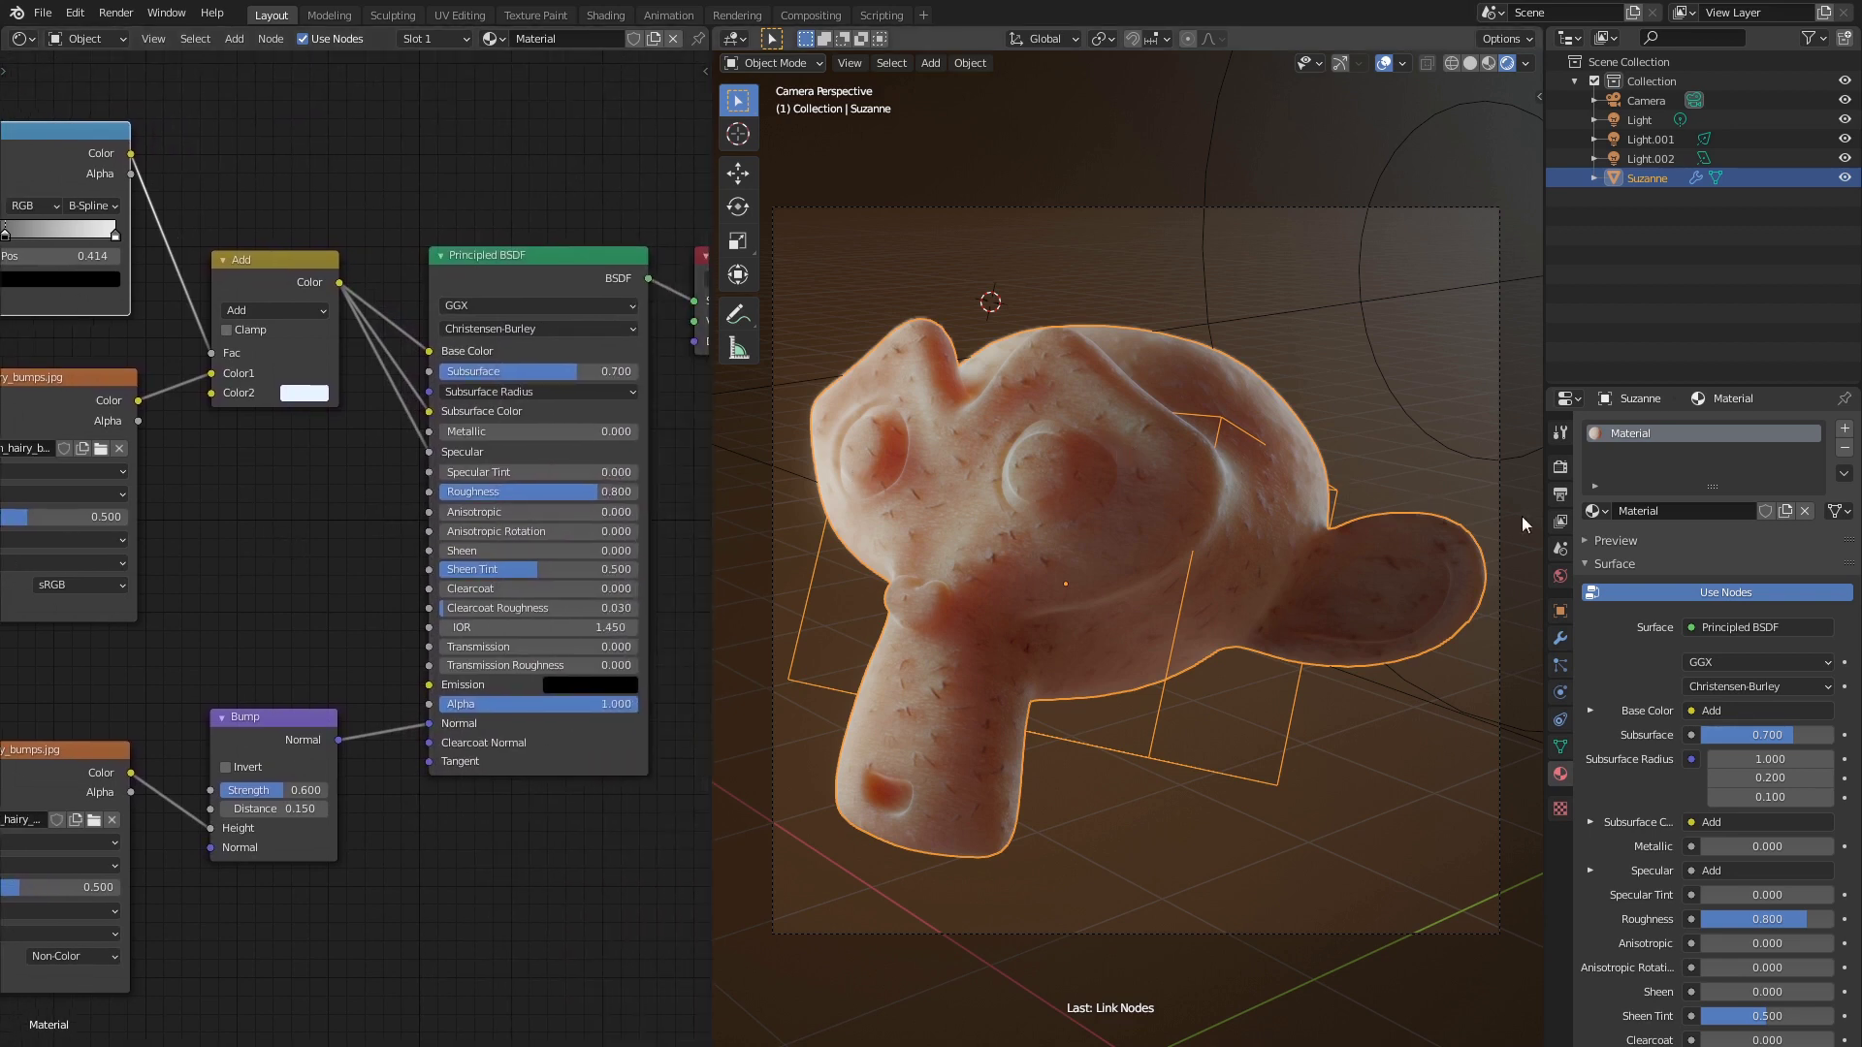
scroll(1720, 556, down, 15)
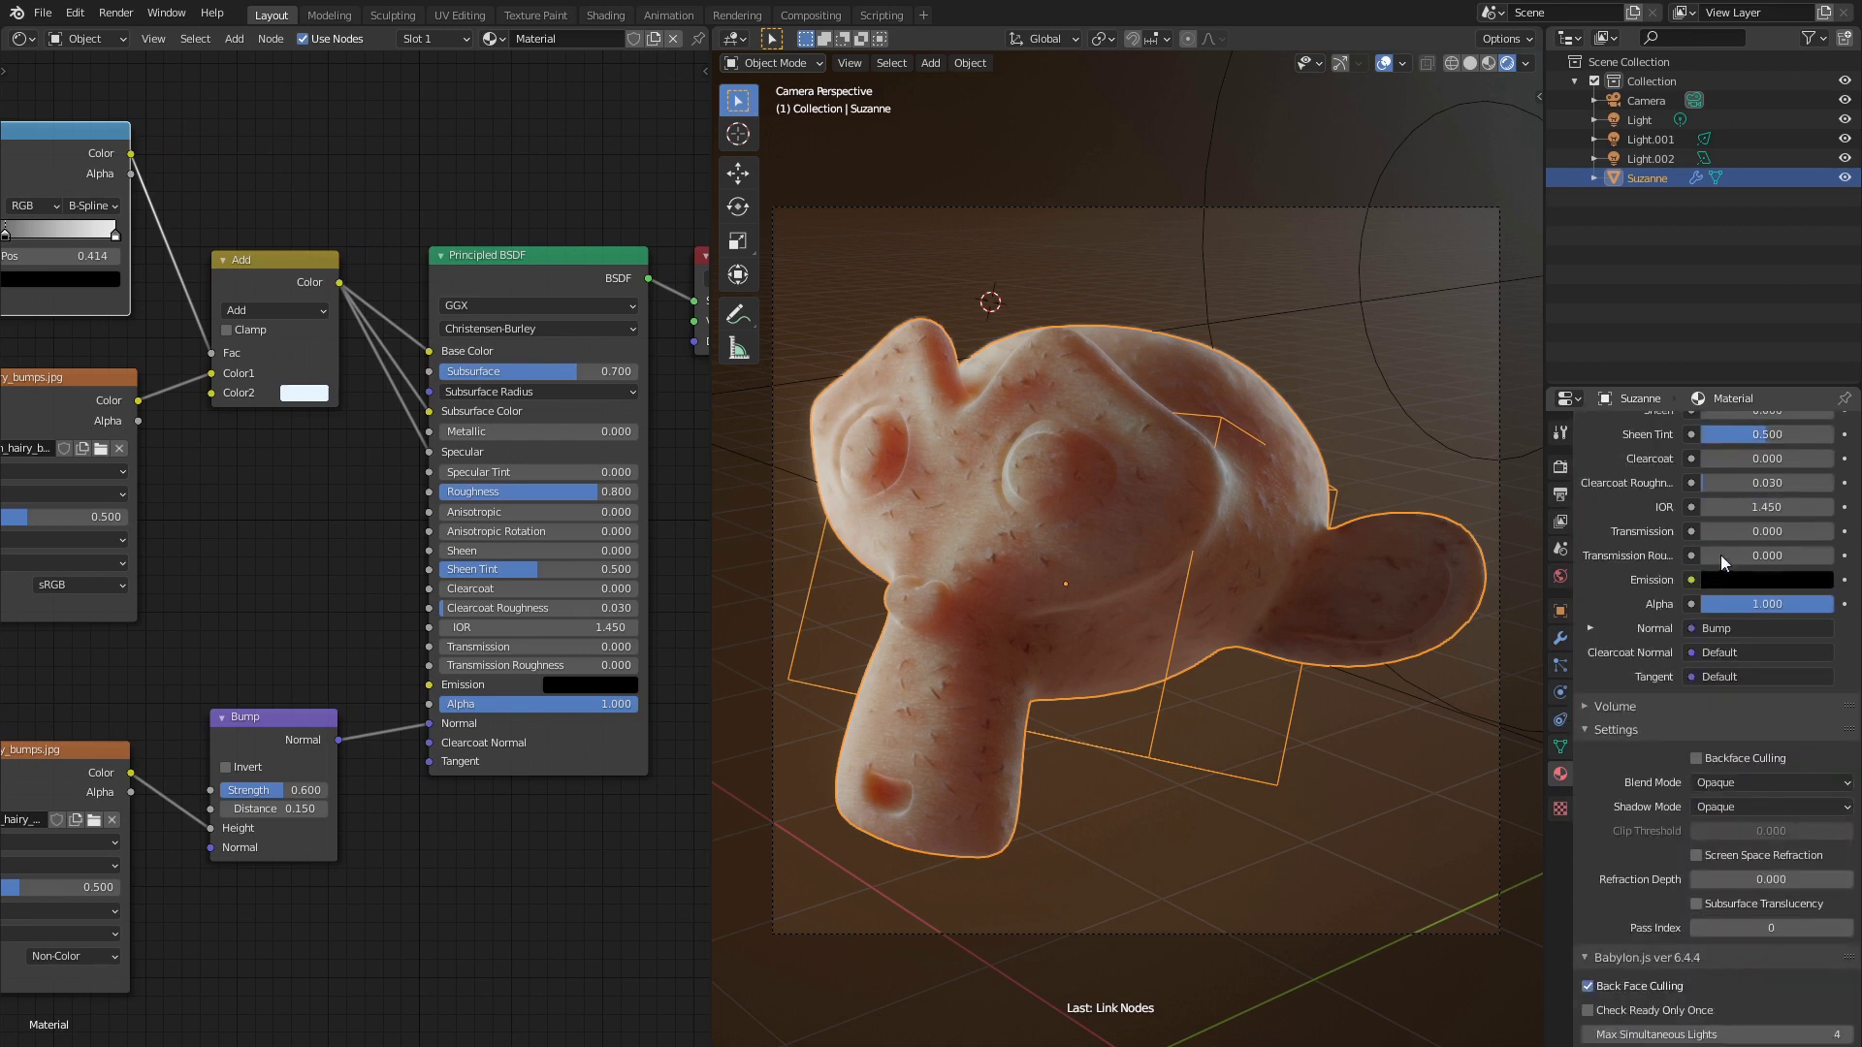
scroll(1721, 555, down, 1)
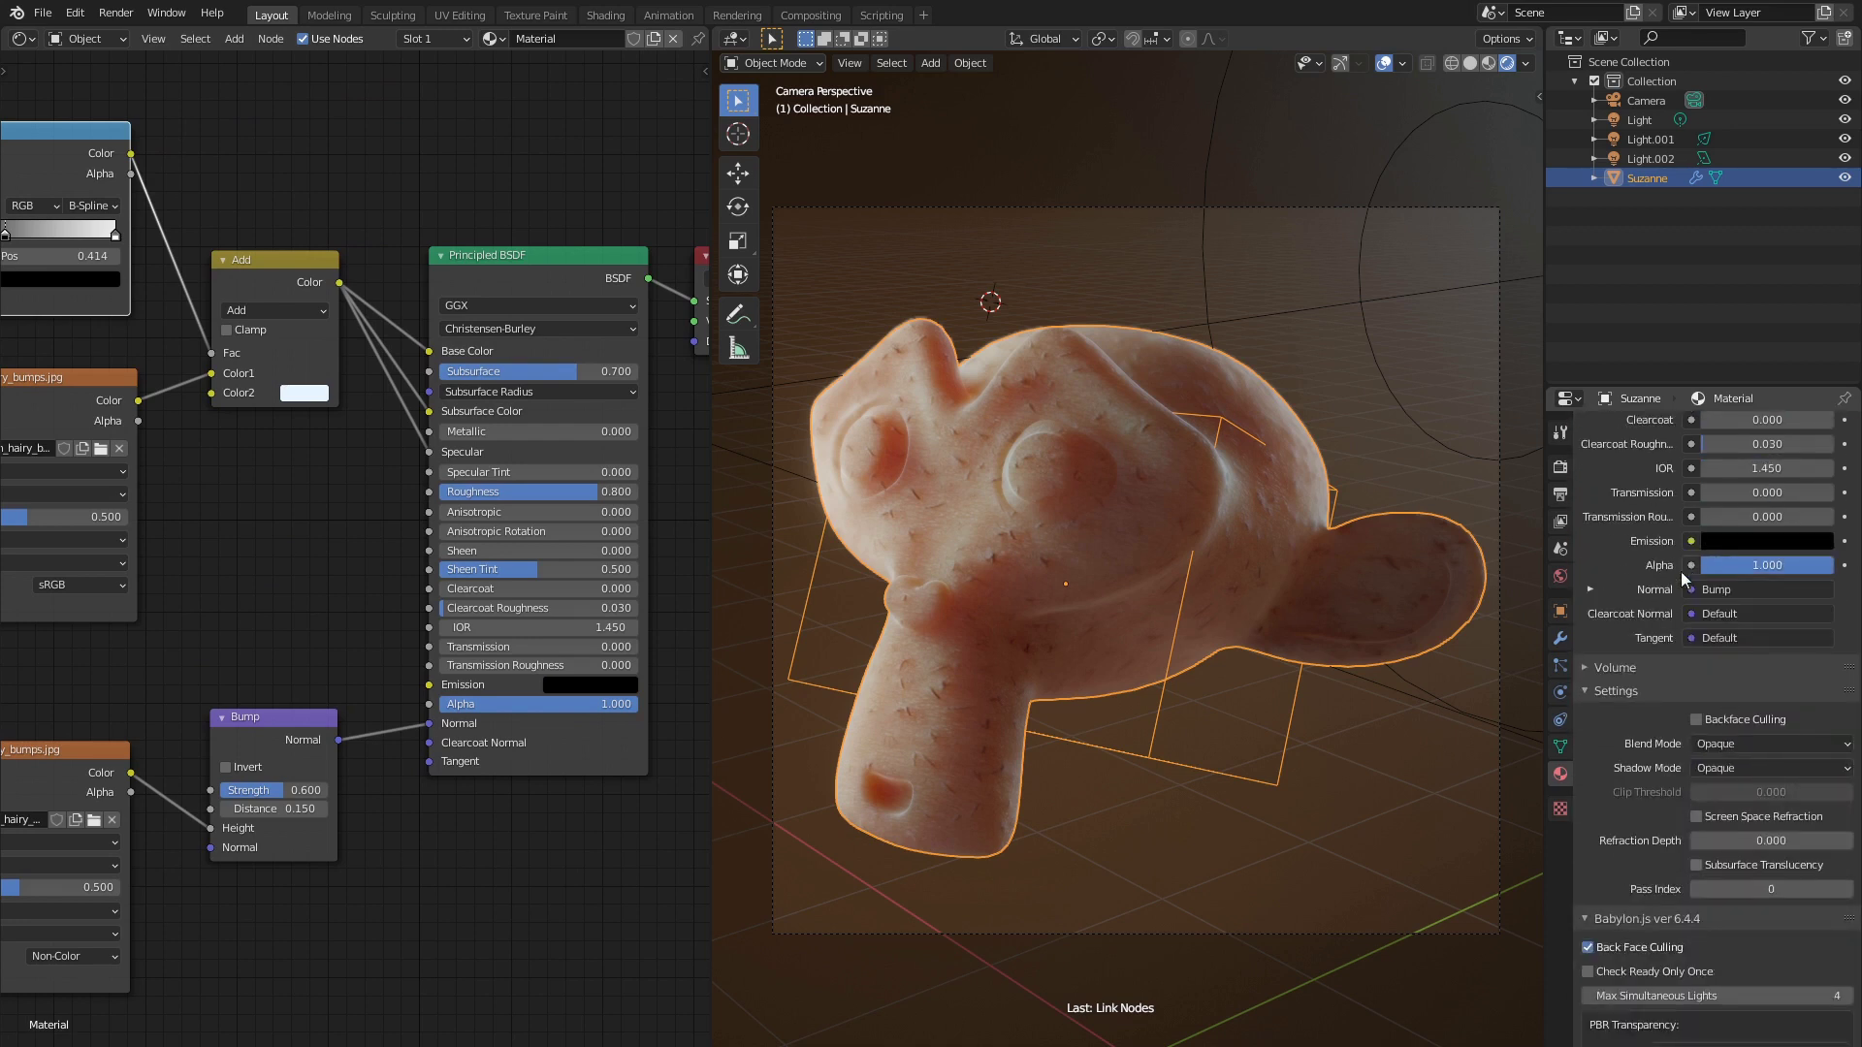
click(1696, 865)
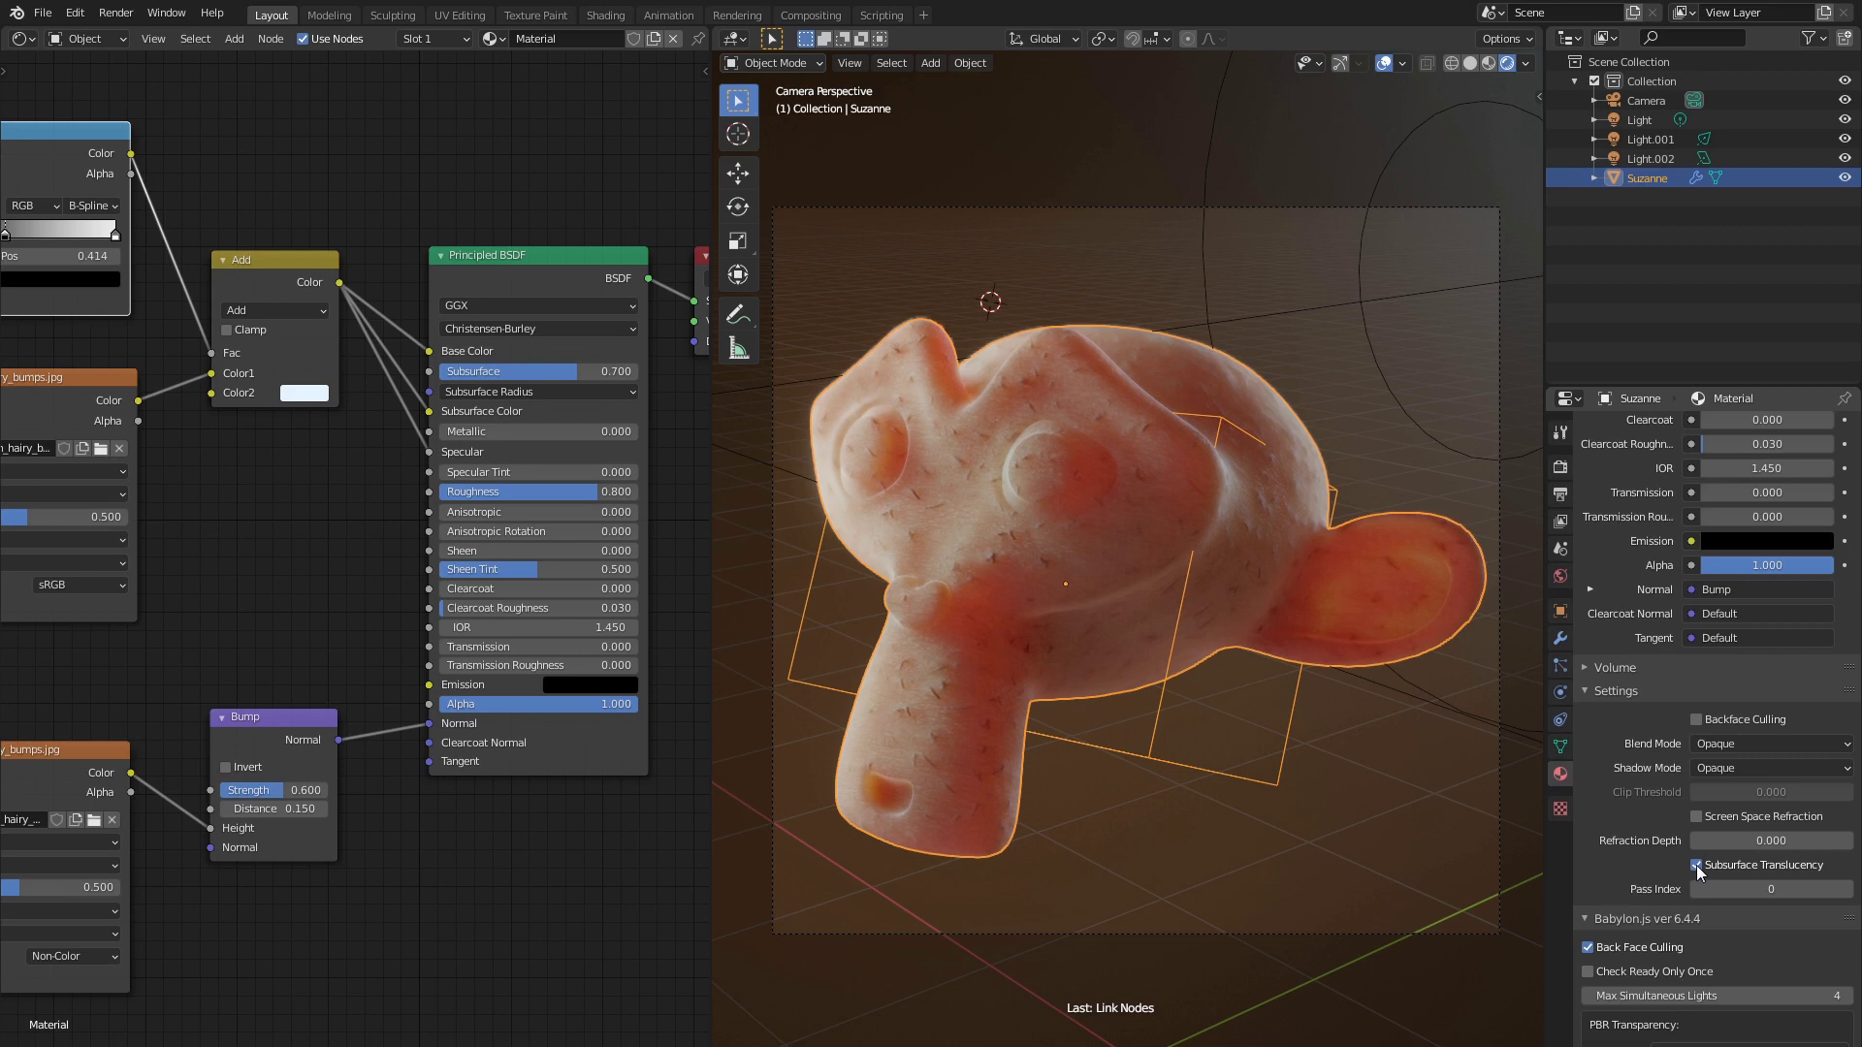
Hide the viewport overlays to examine the translucent skin on Suzanne, and restore the overlays
click(1385, 64)
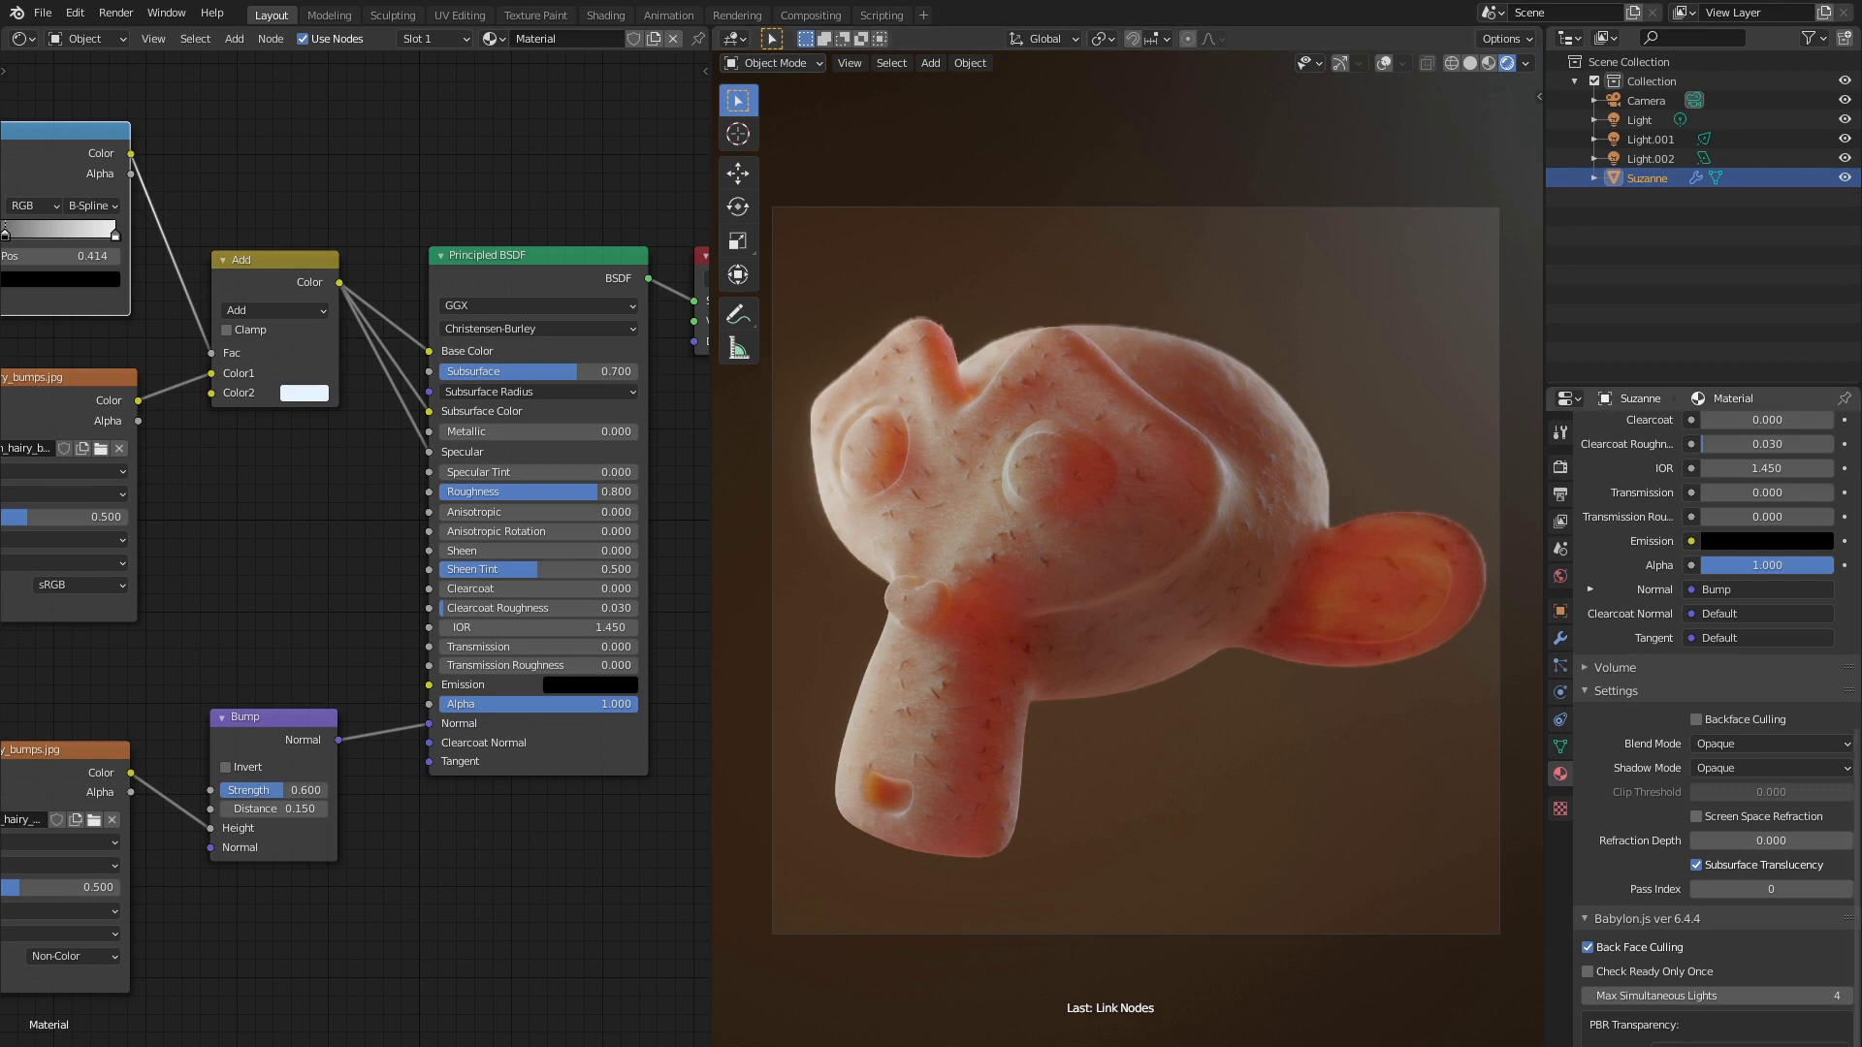
click(1109, 543)
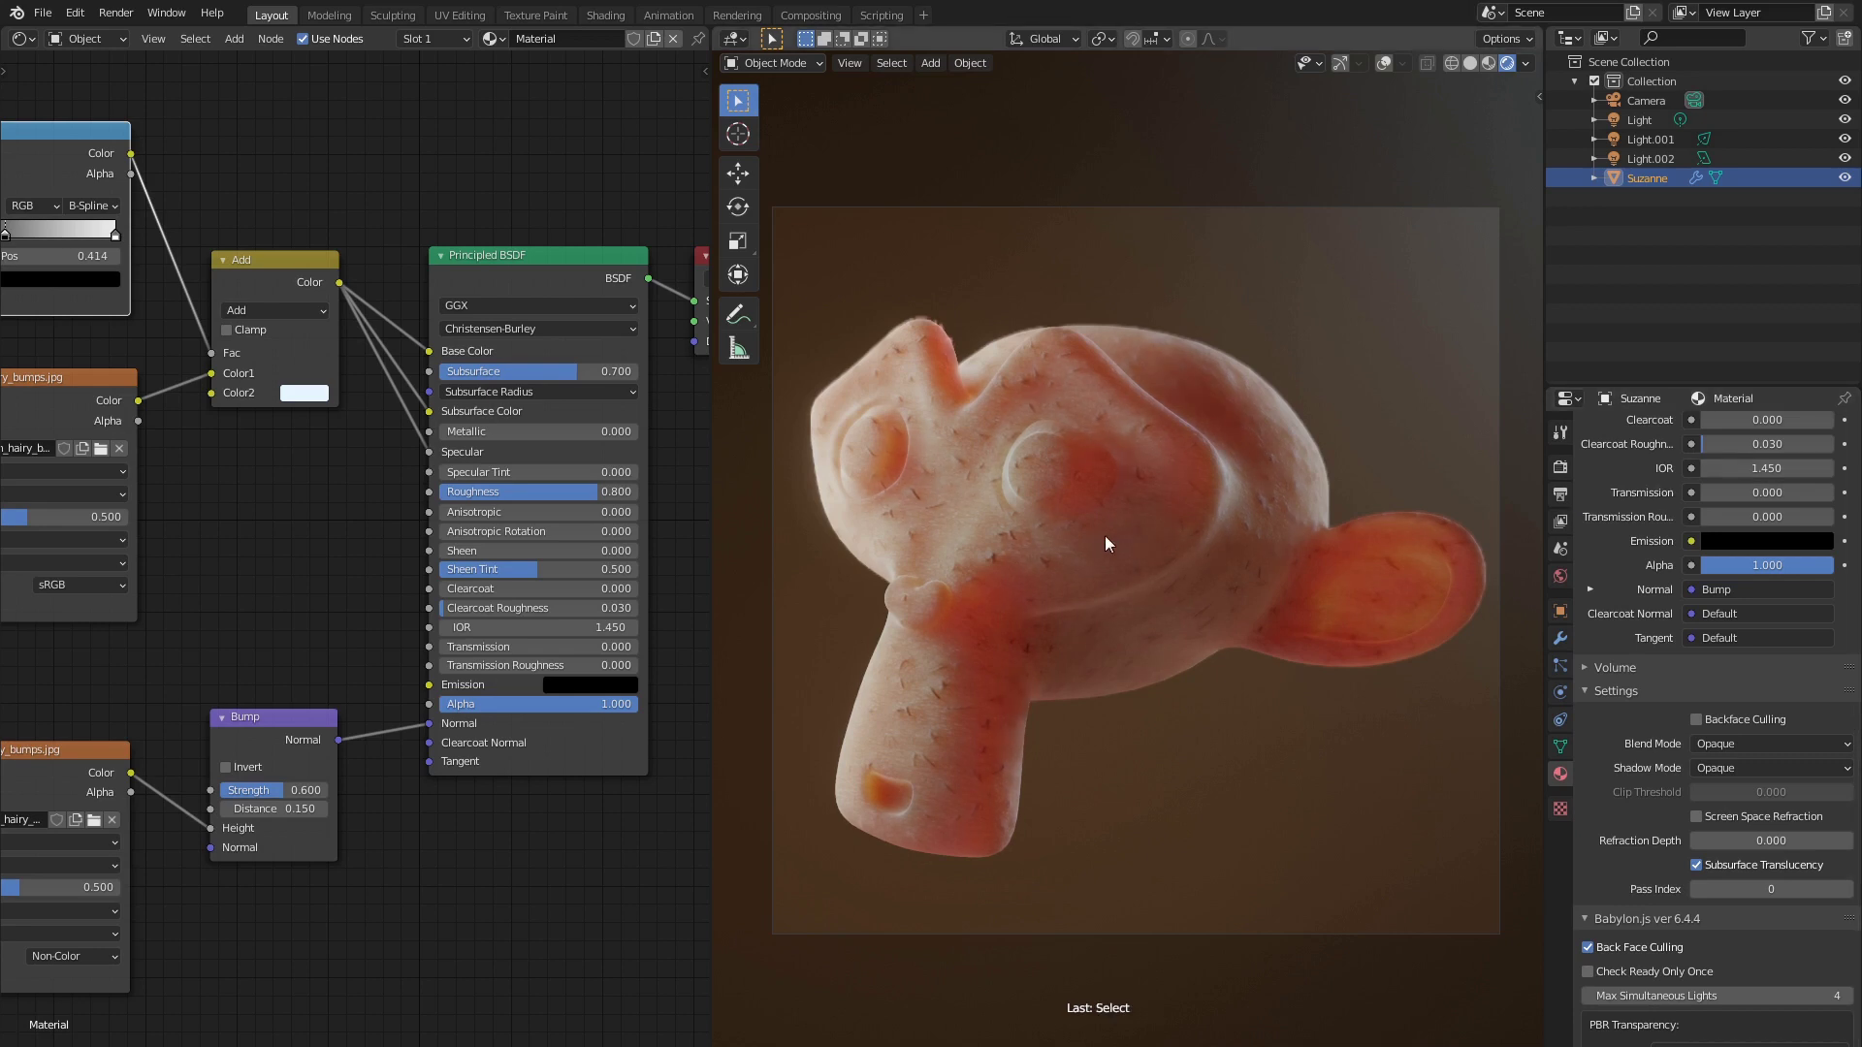
click(1384, 62)
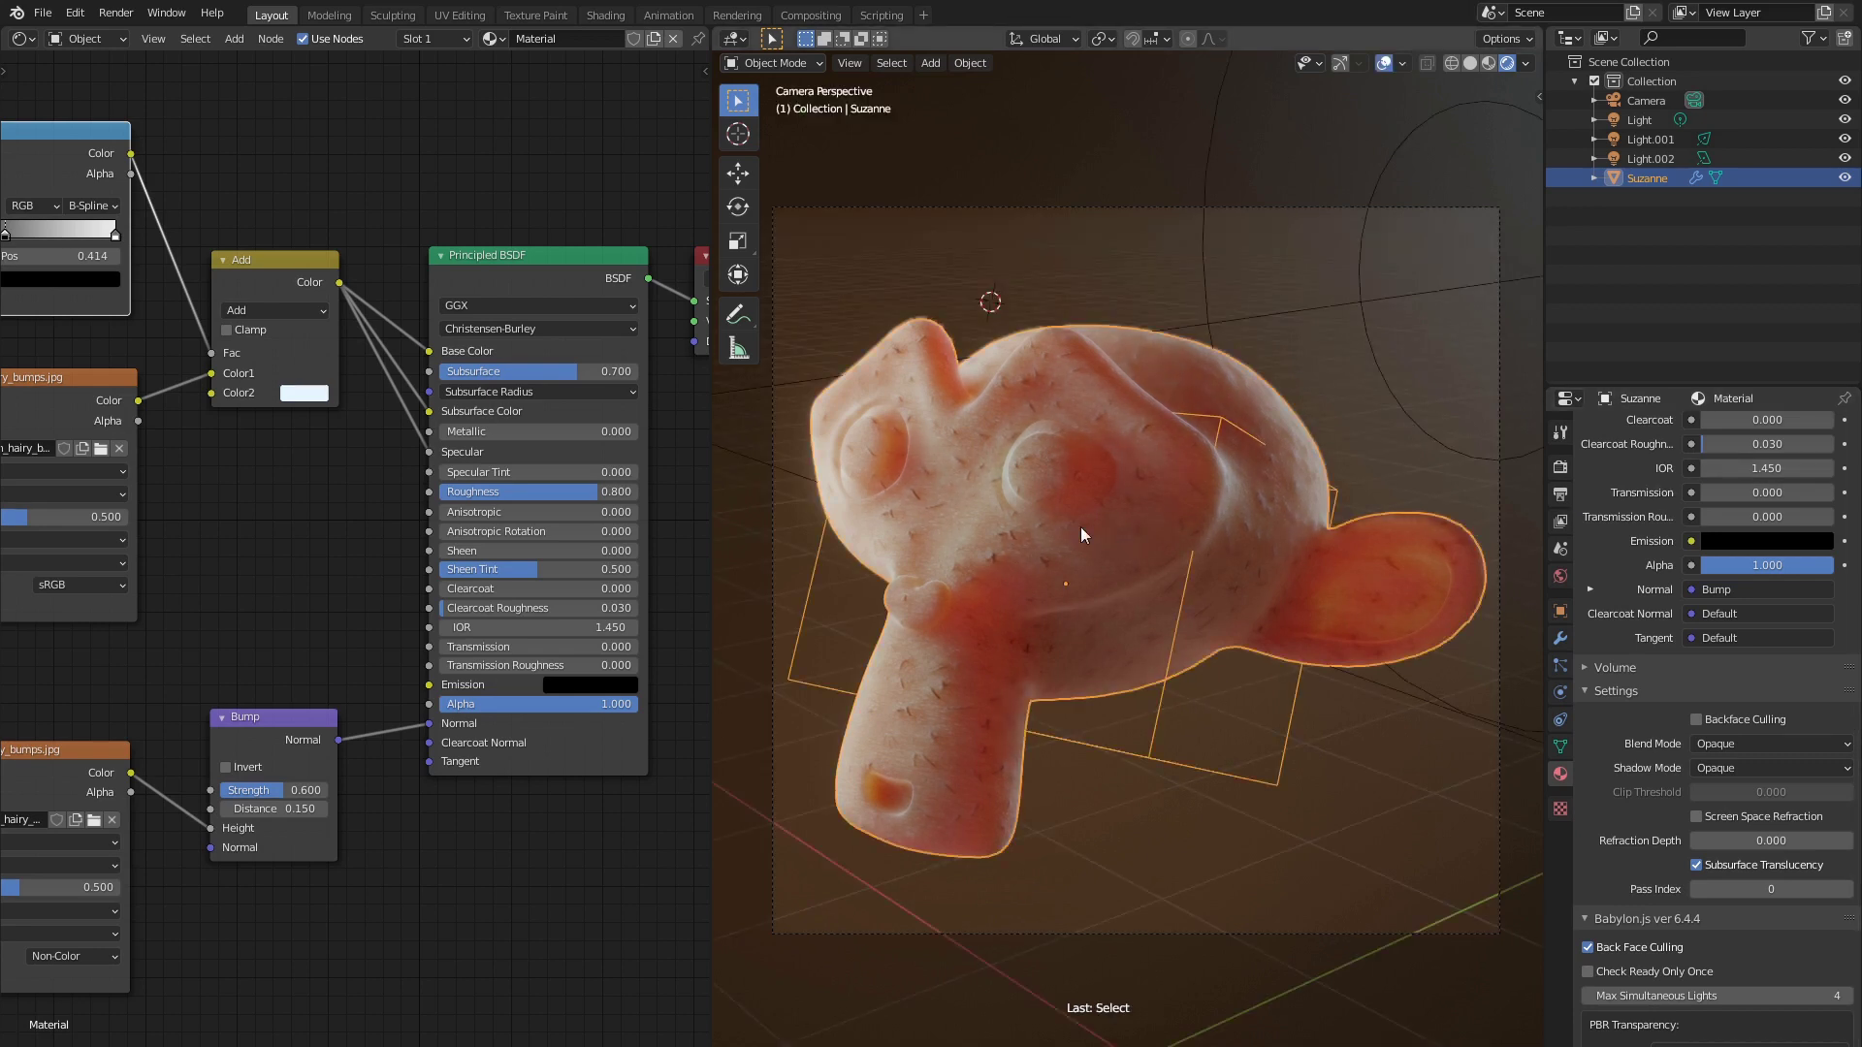
Snap the 3D cursor to Suzanne and delete Suzanne
key(shift+s)
click(1085, 627)
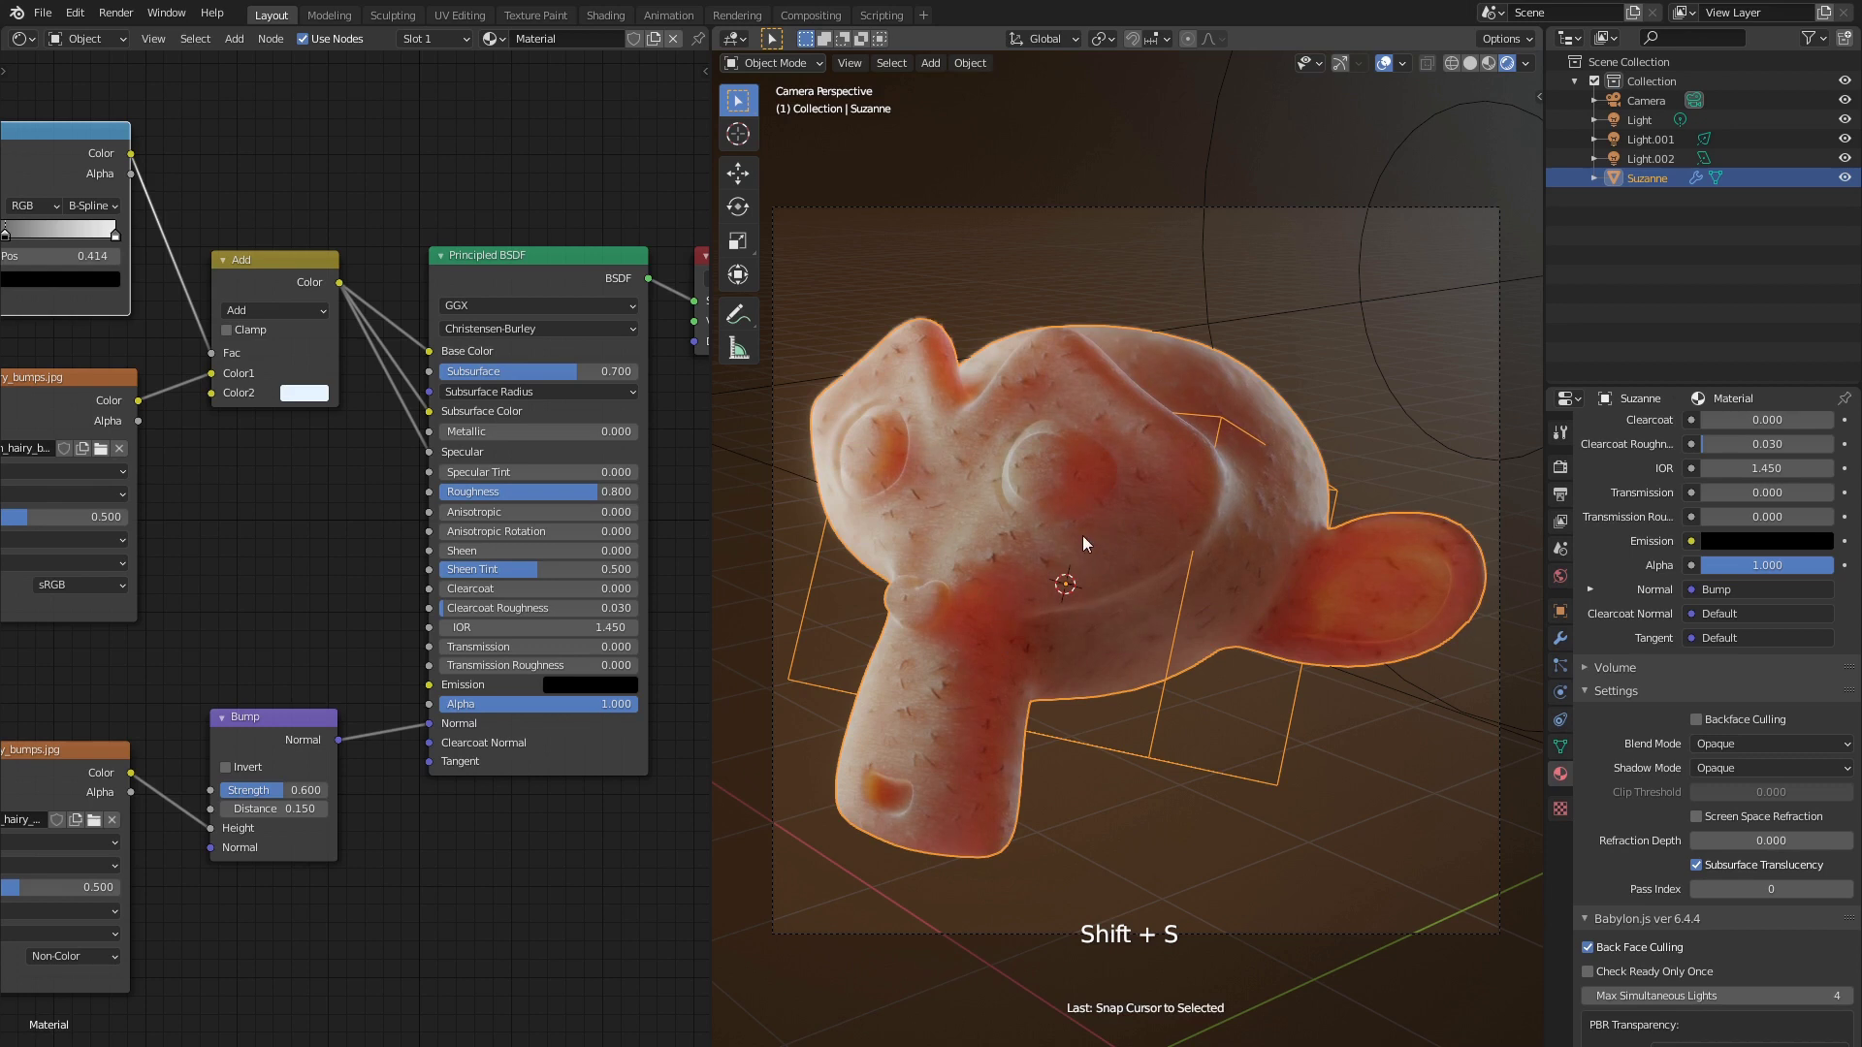
key(Delete)
Add a metaball Ball at the 3D cursor, scale it down to about 0.6, and reposition it slightly in the camera view
key(shift+a)
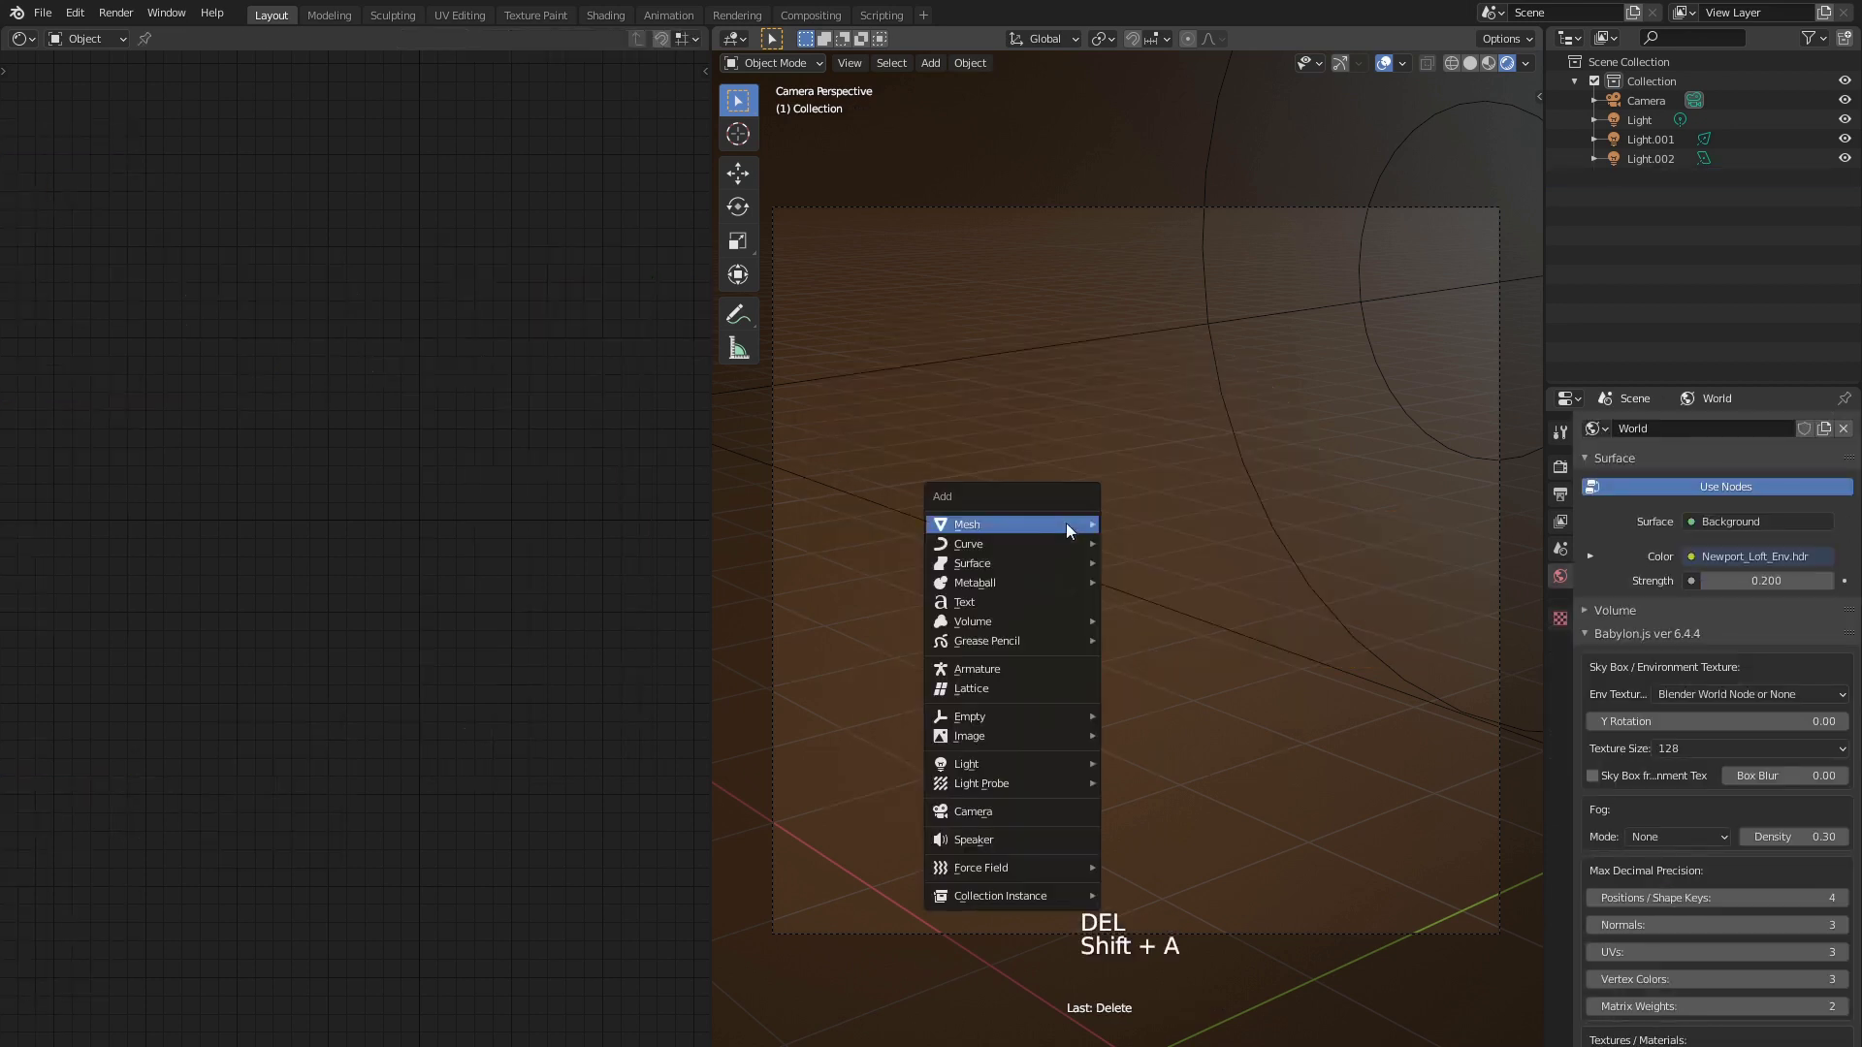
mouse_move(1022, 582)
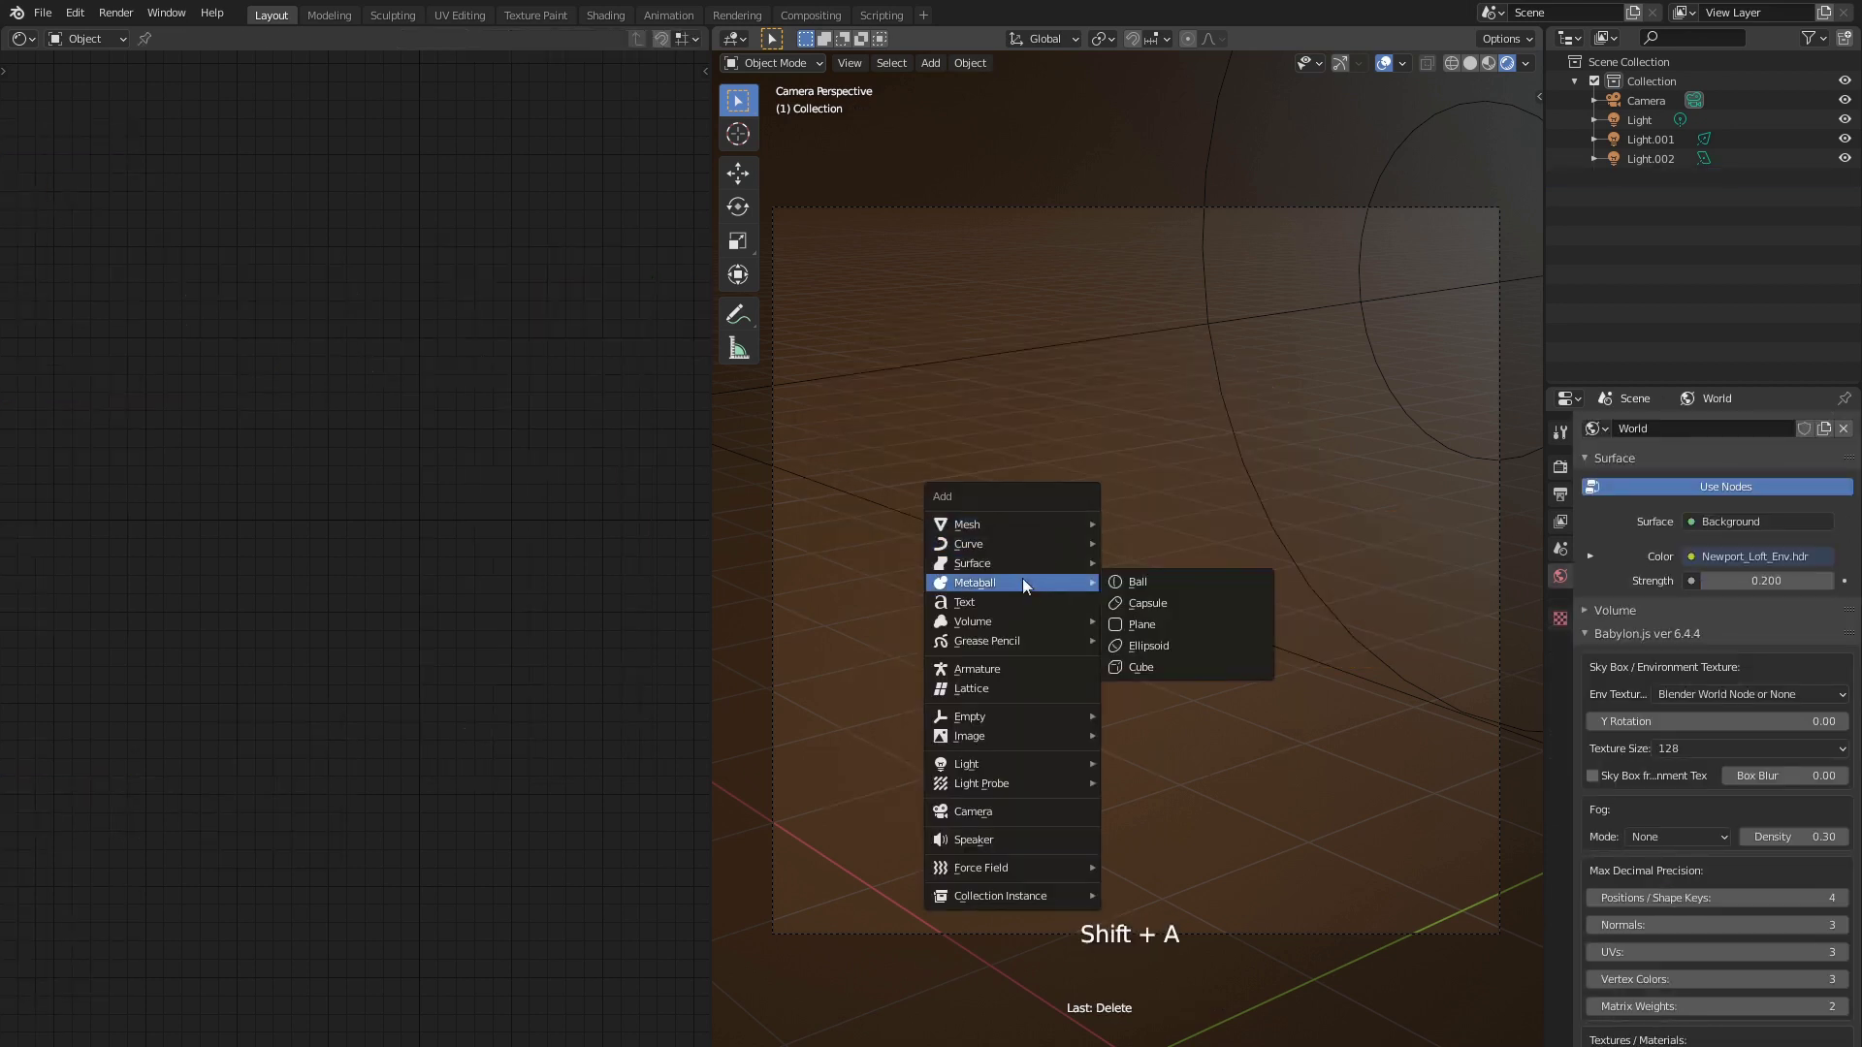
click(1137, 581)
key(s)
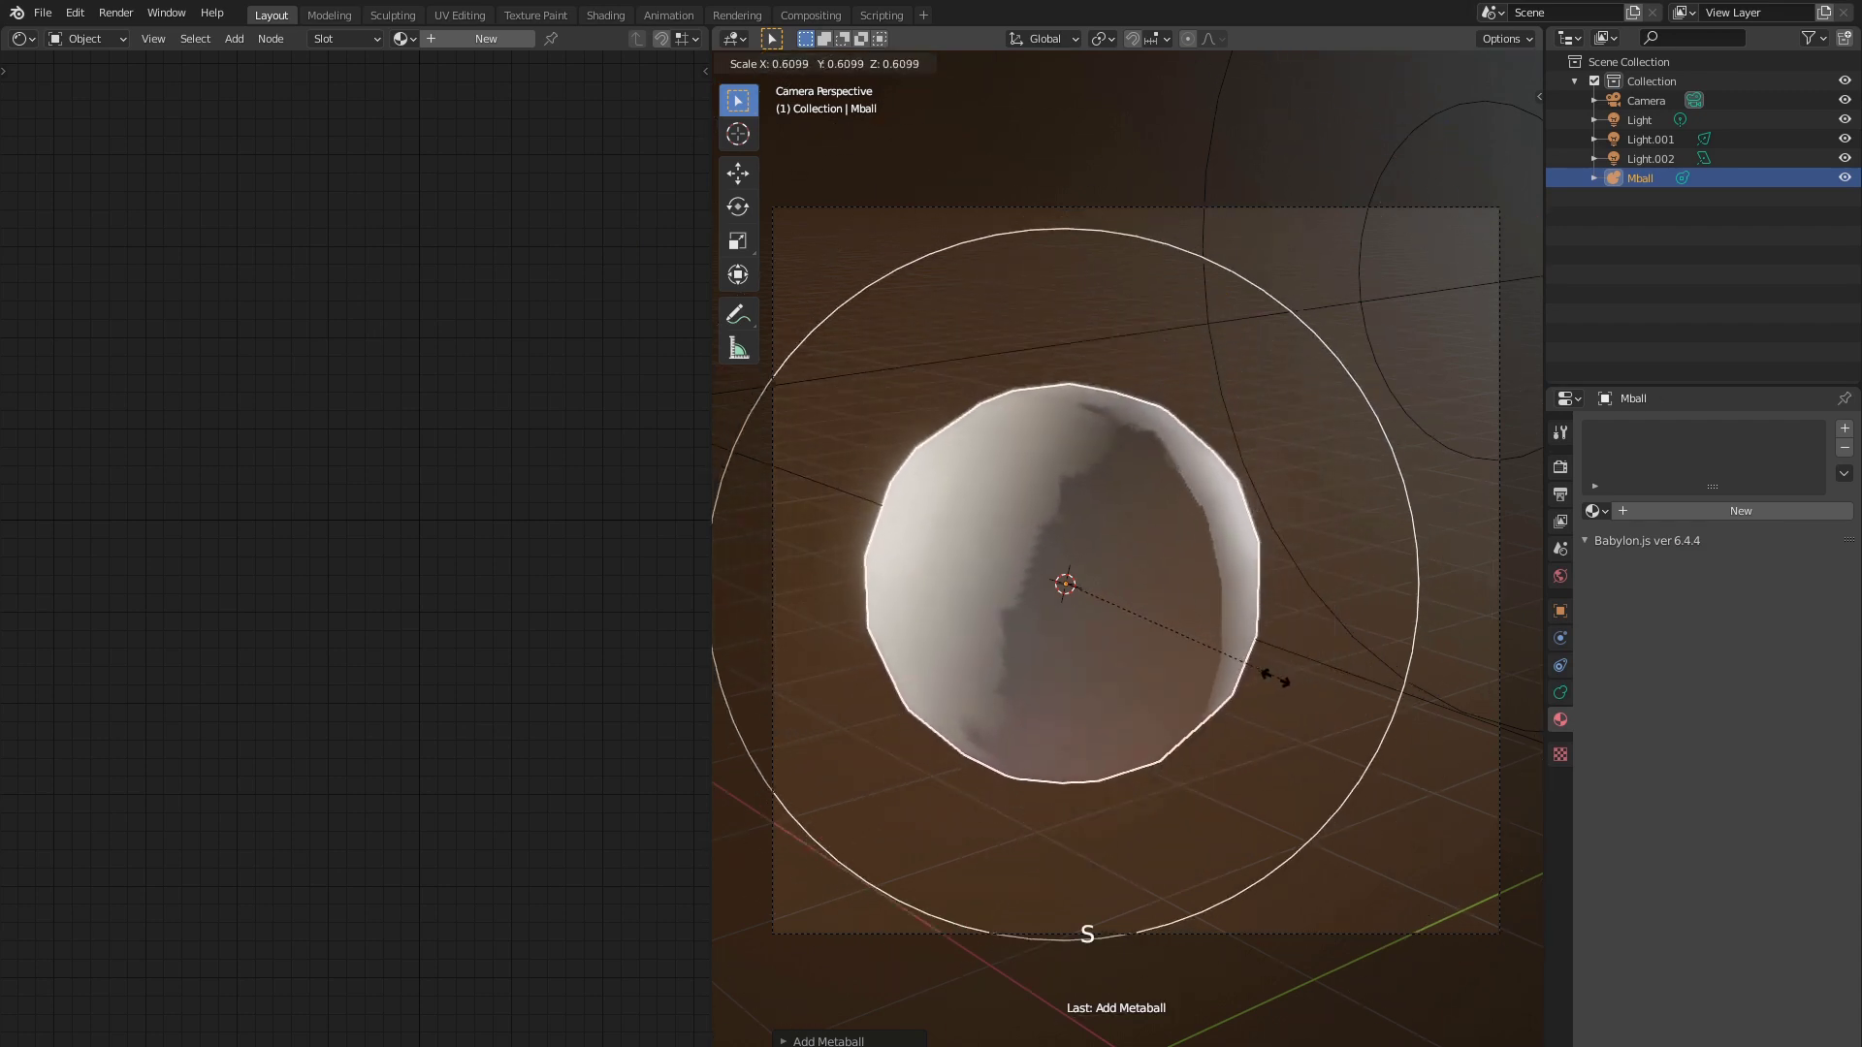
click(1271, 676)
key(g)
click(1306, 672)
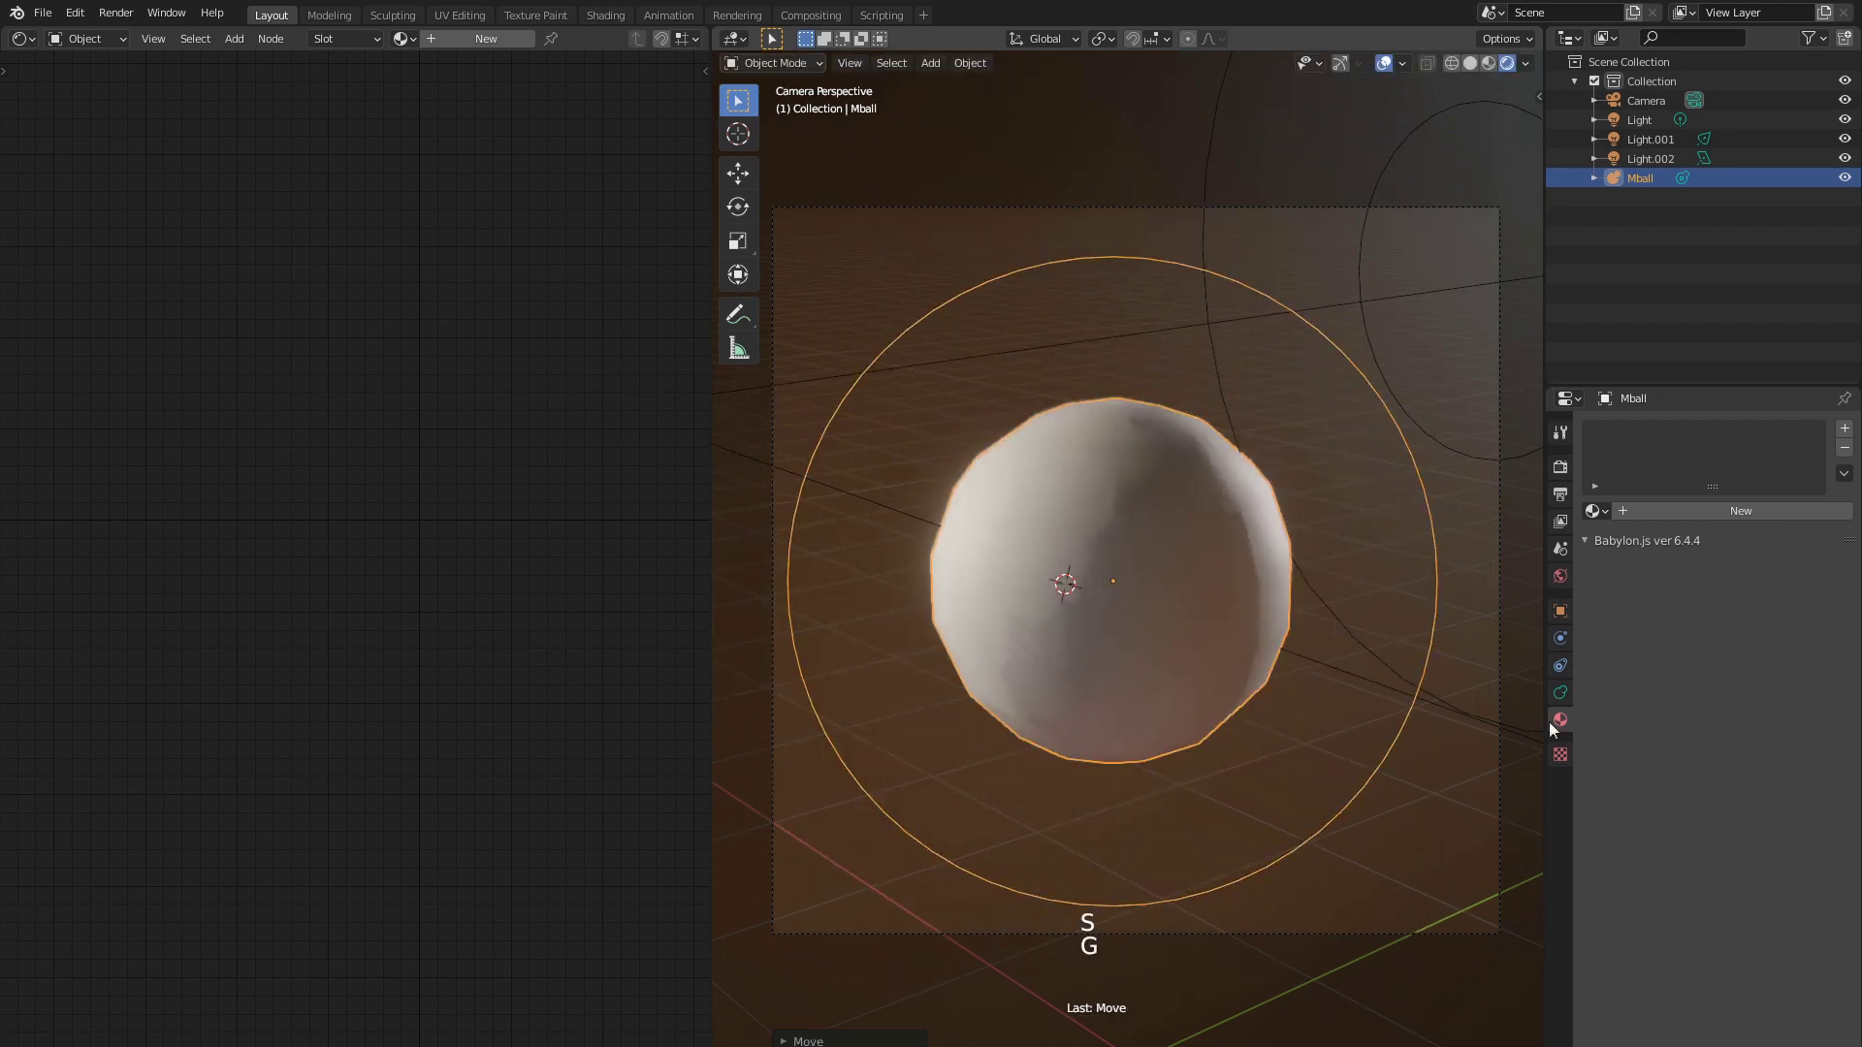
Assign the existing skin material to the metaball and set its viewport resolution to 0.2
click(1594, 510)
click(1612, 539)
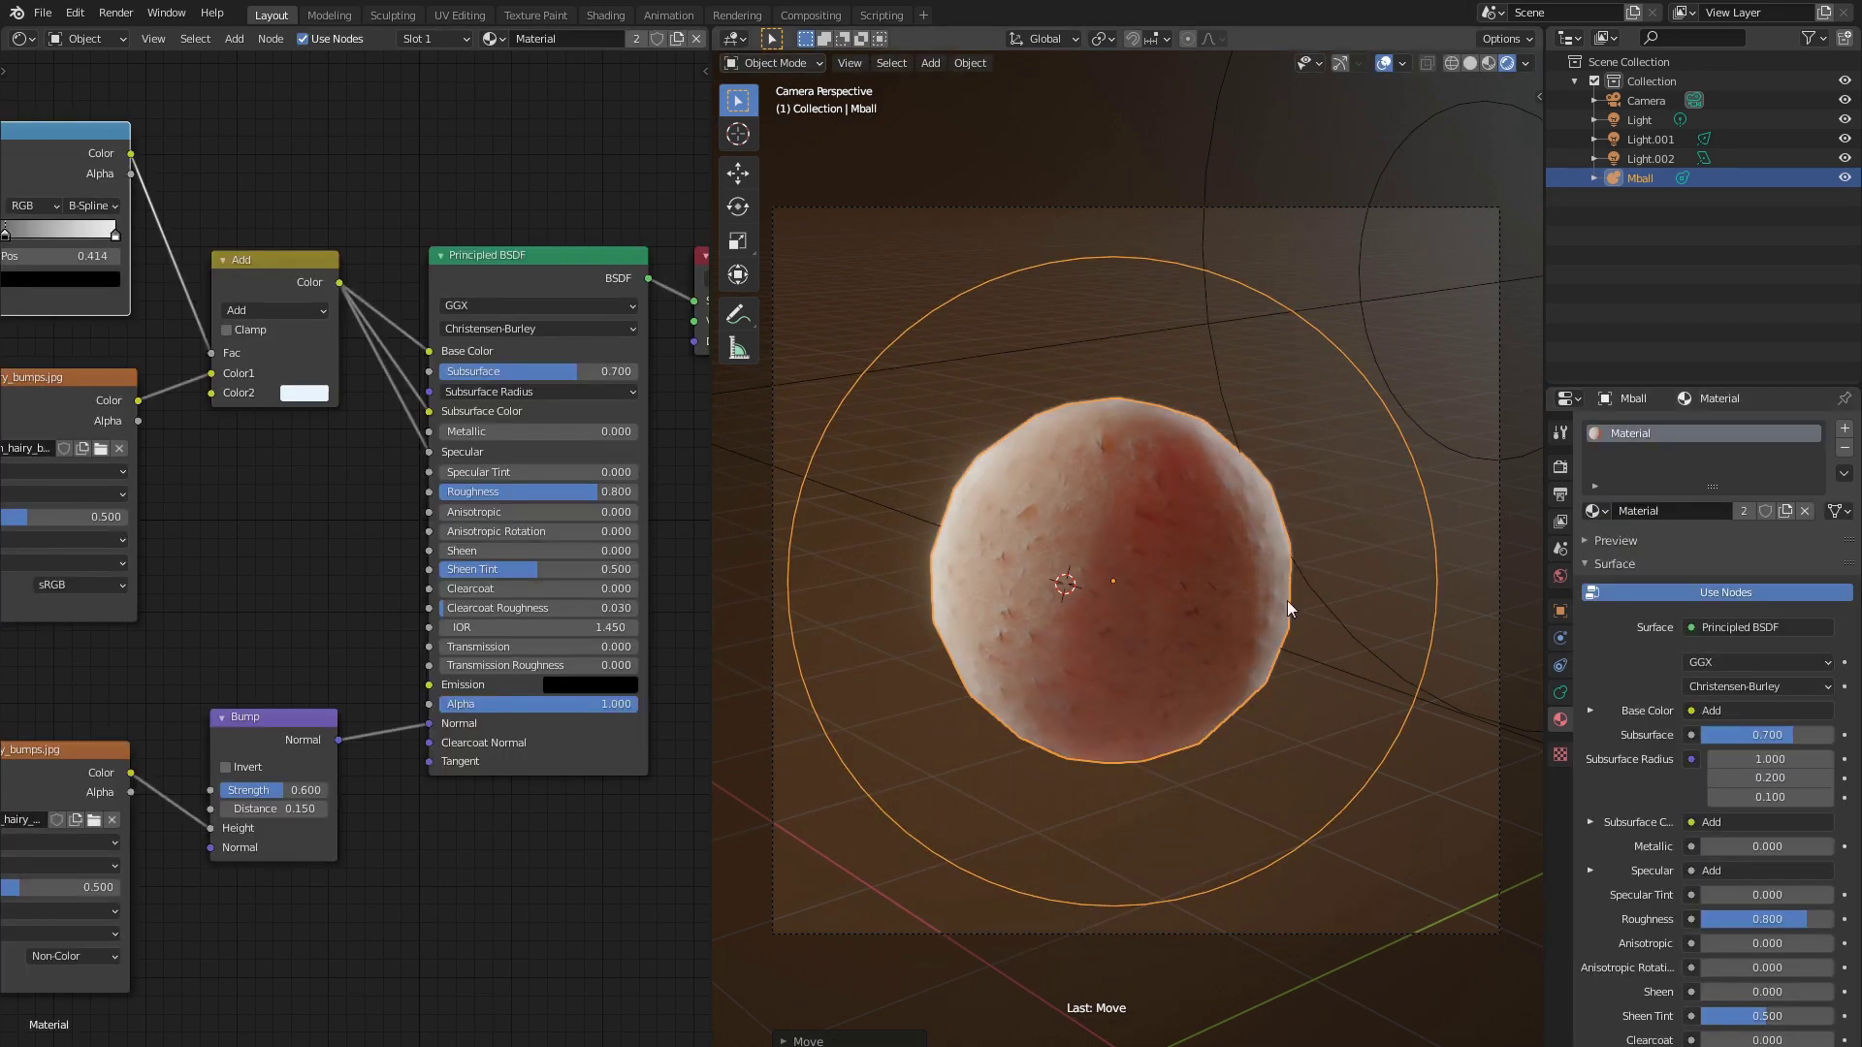
click(1559, 693)
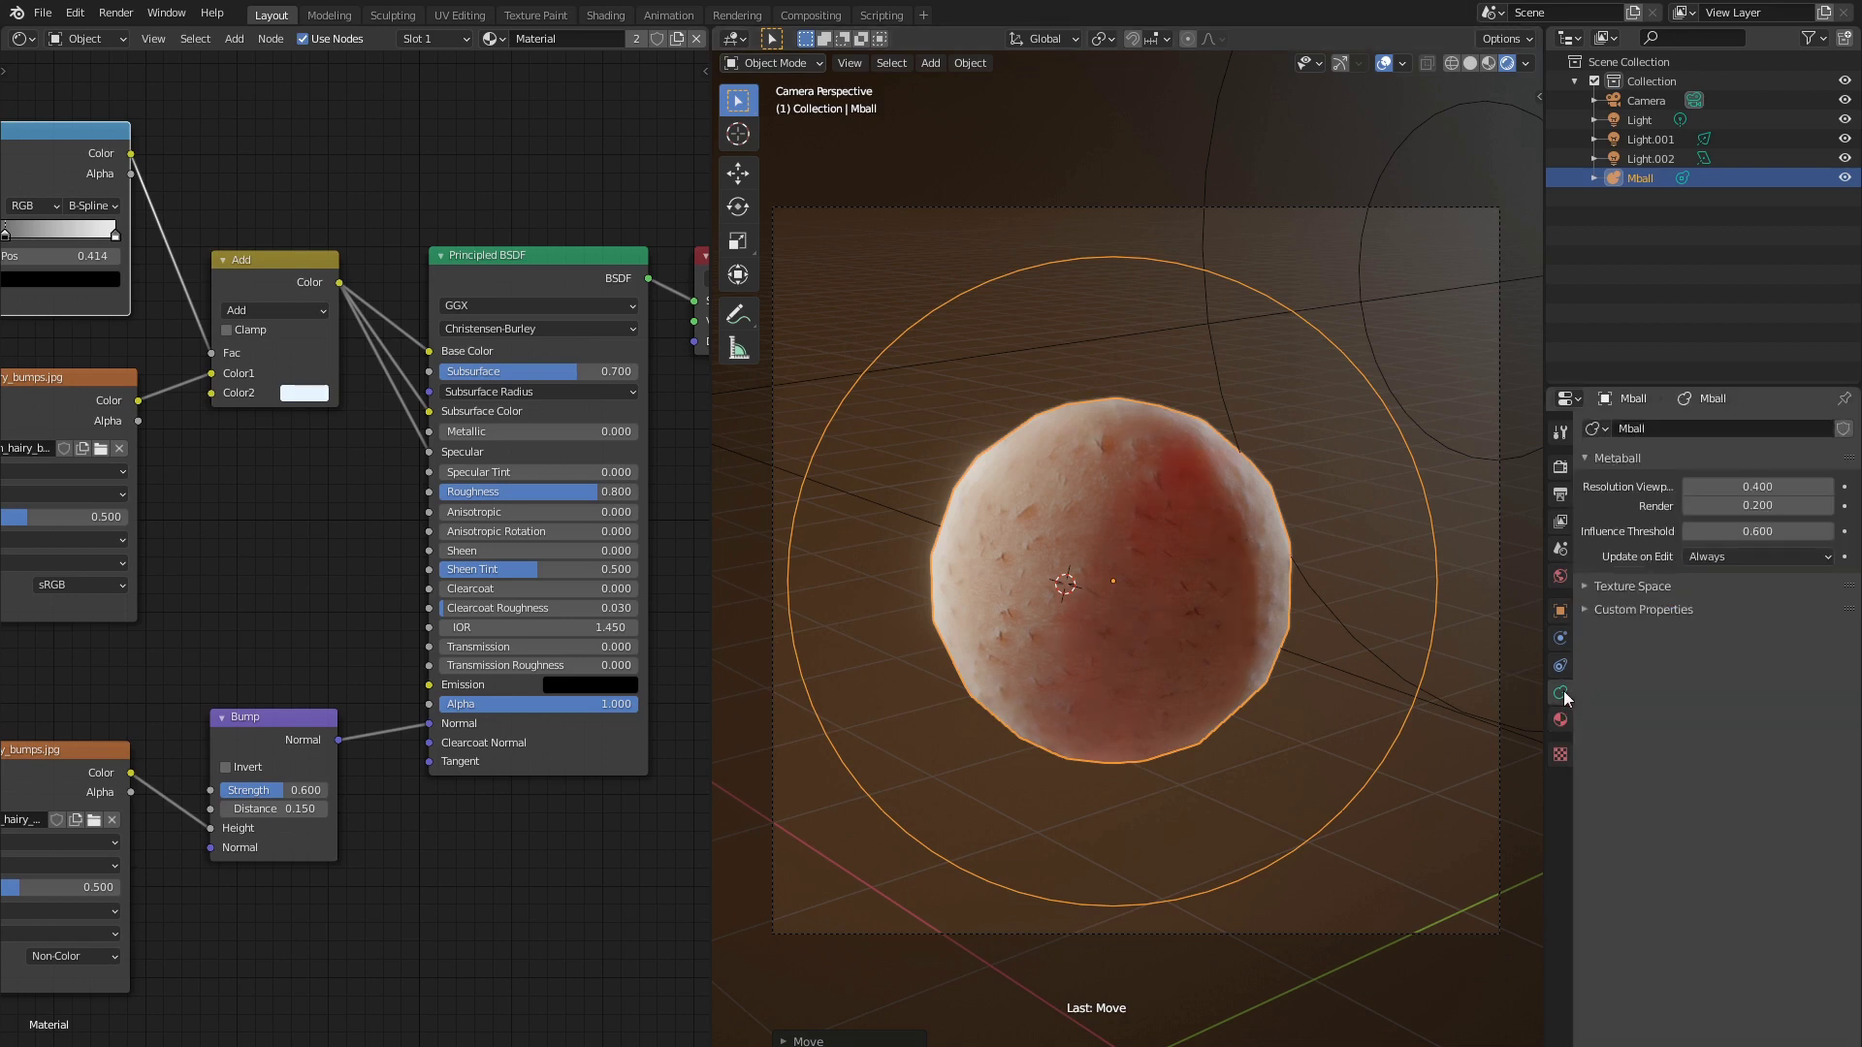
click(1752, 487)
text(0.2)
key(Return)
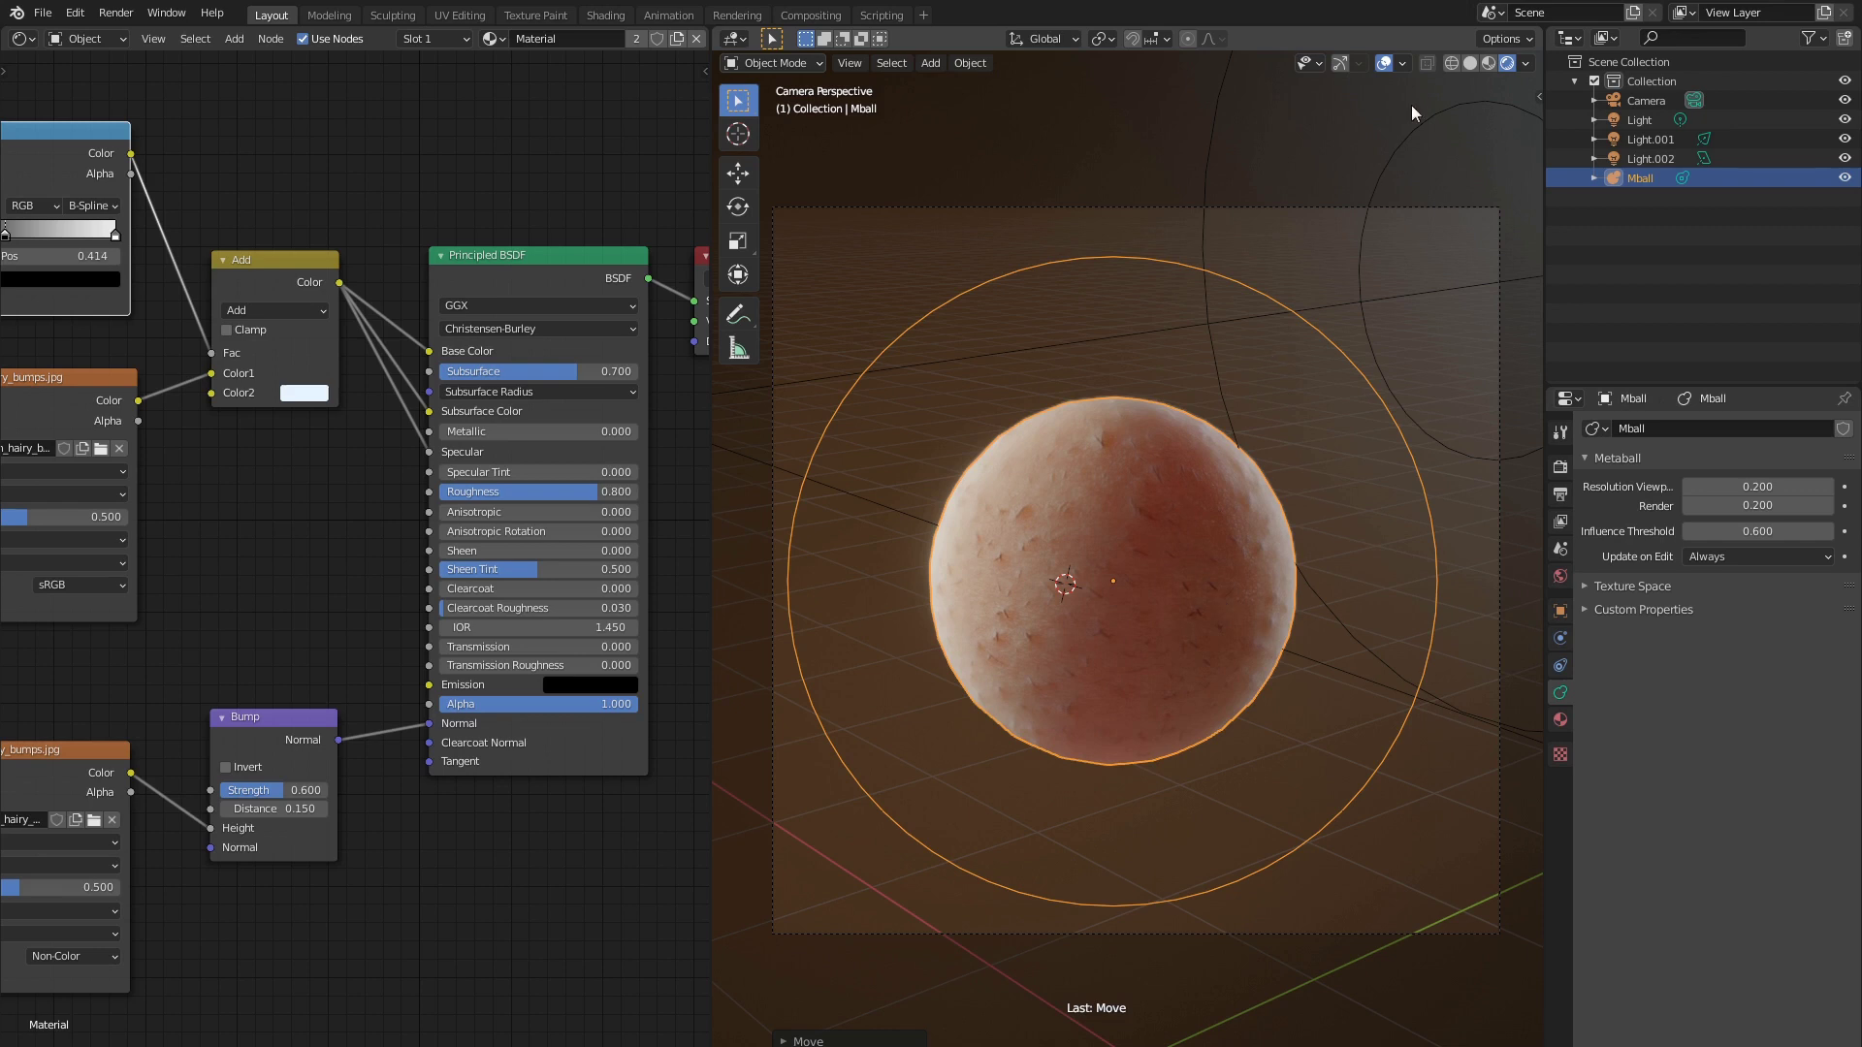
With viewport overlays hidden, move the metaball to the lower left of the camera frame and duplicate it toward the upper right
click(1384, 64)
key(g)
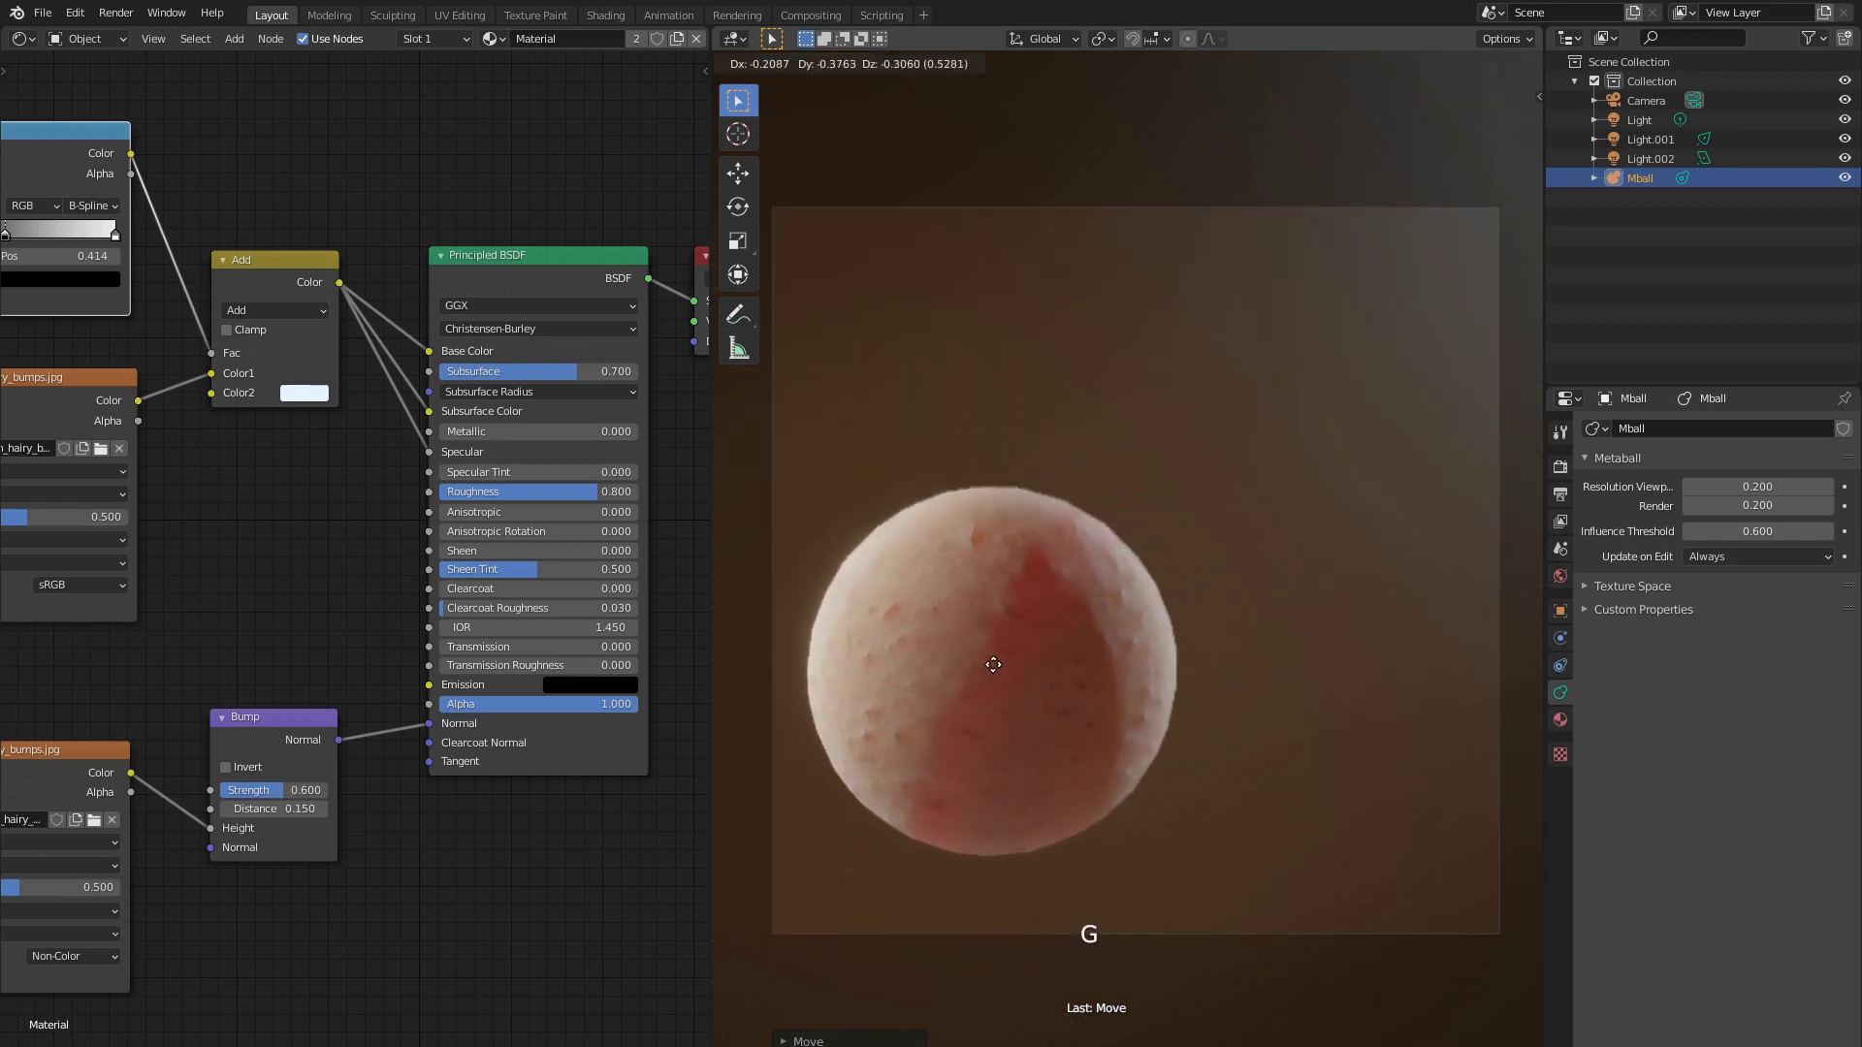
key(shift+d)
click(1131, 438)
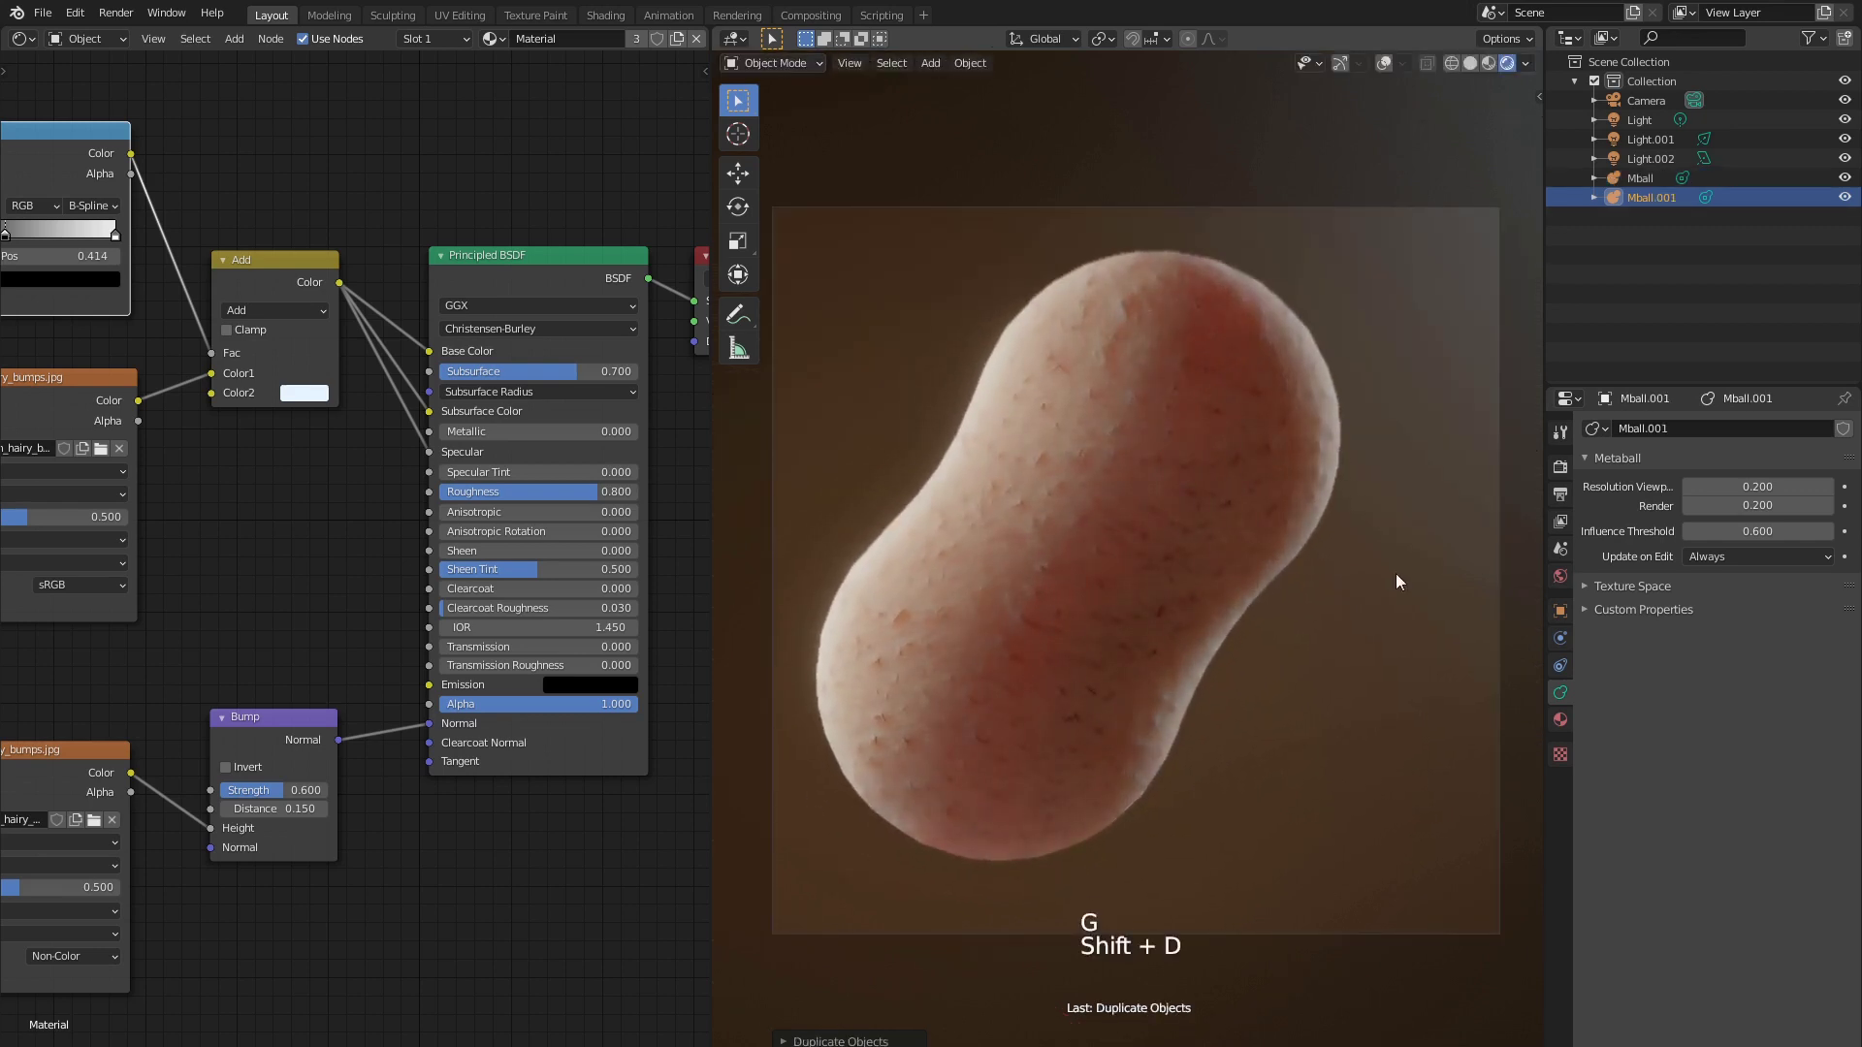
Scale down the duplicated metaball and move it closer to the original so the two stay merged
key(s)
click(1313, 552)
key(g)
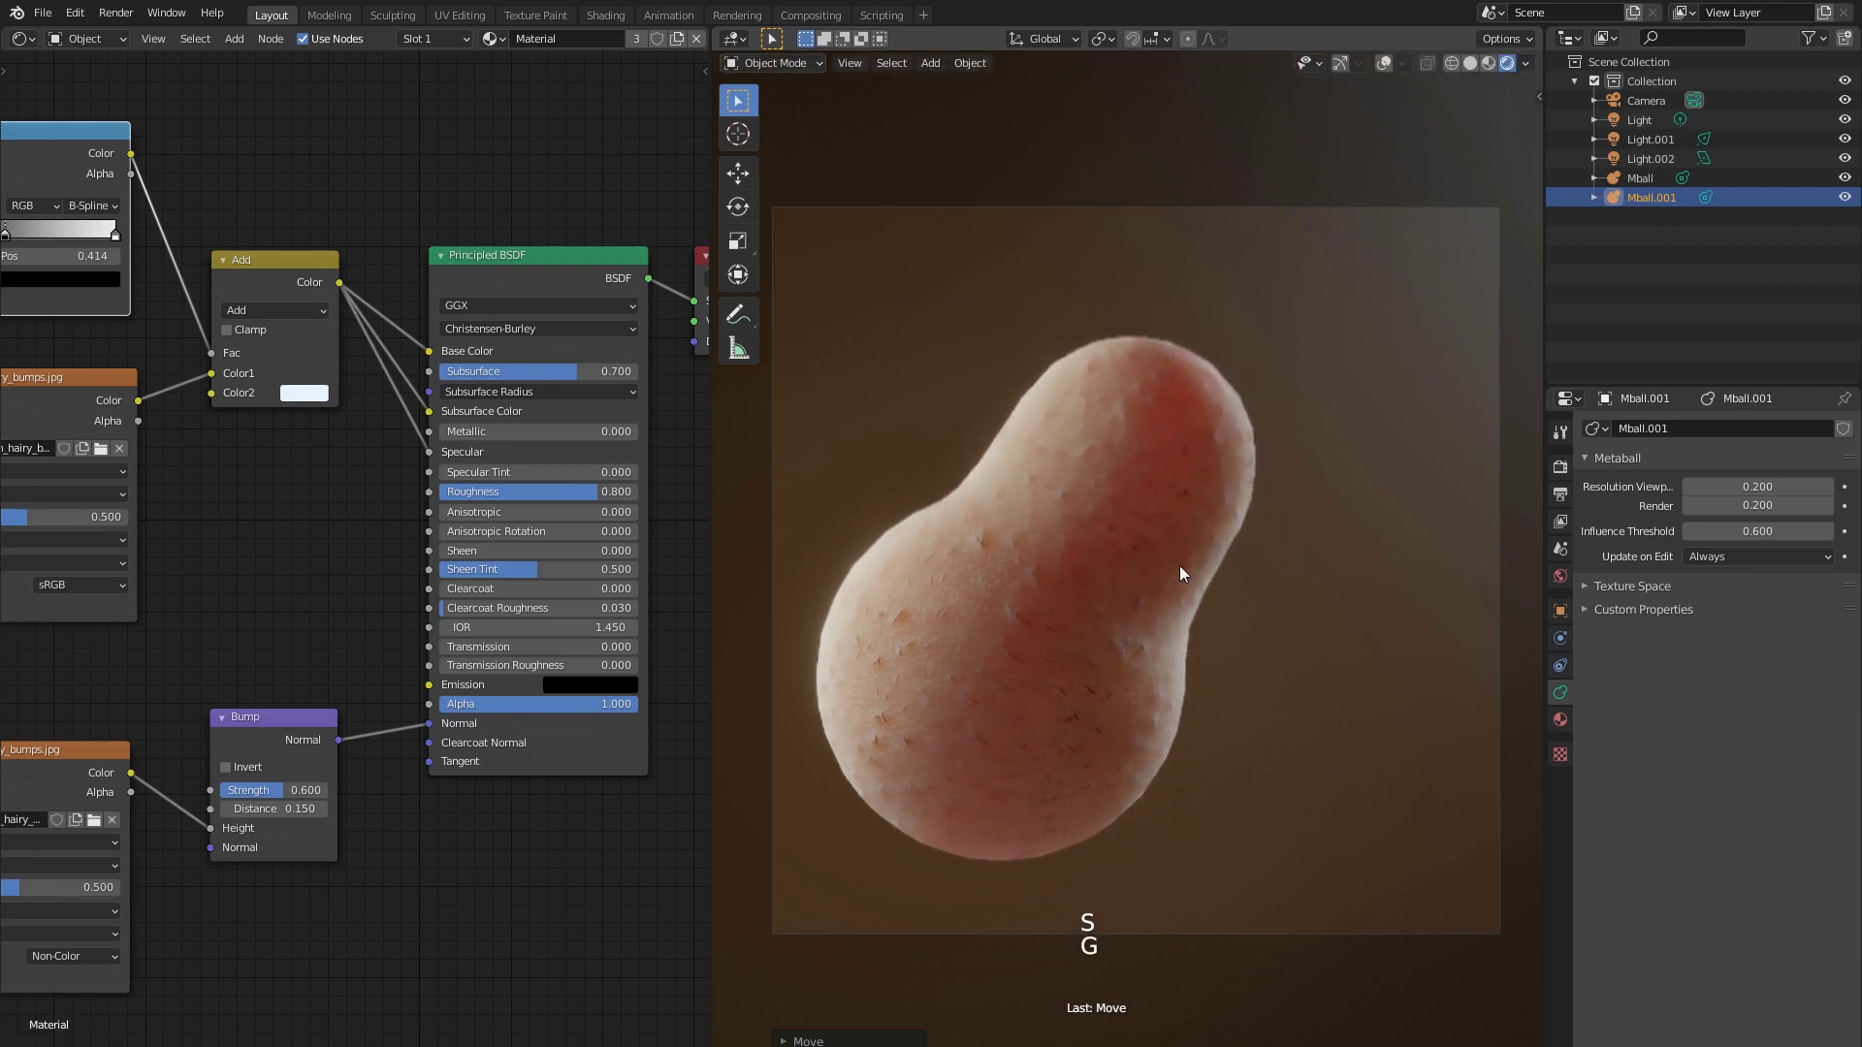
click(1188, 577)
Duplicate the smaller metaball toward the lower right of the camera frame and scale up the new copy
key(shift+d)
click(1346, 753)
key(s)
click(1436, 769)
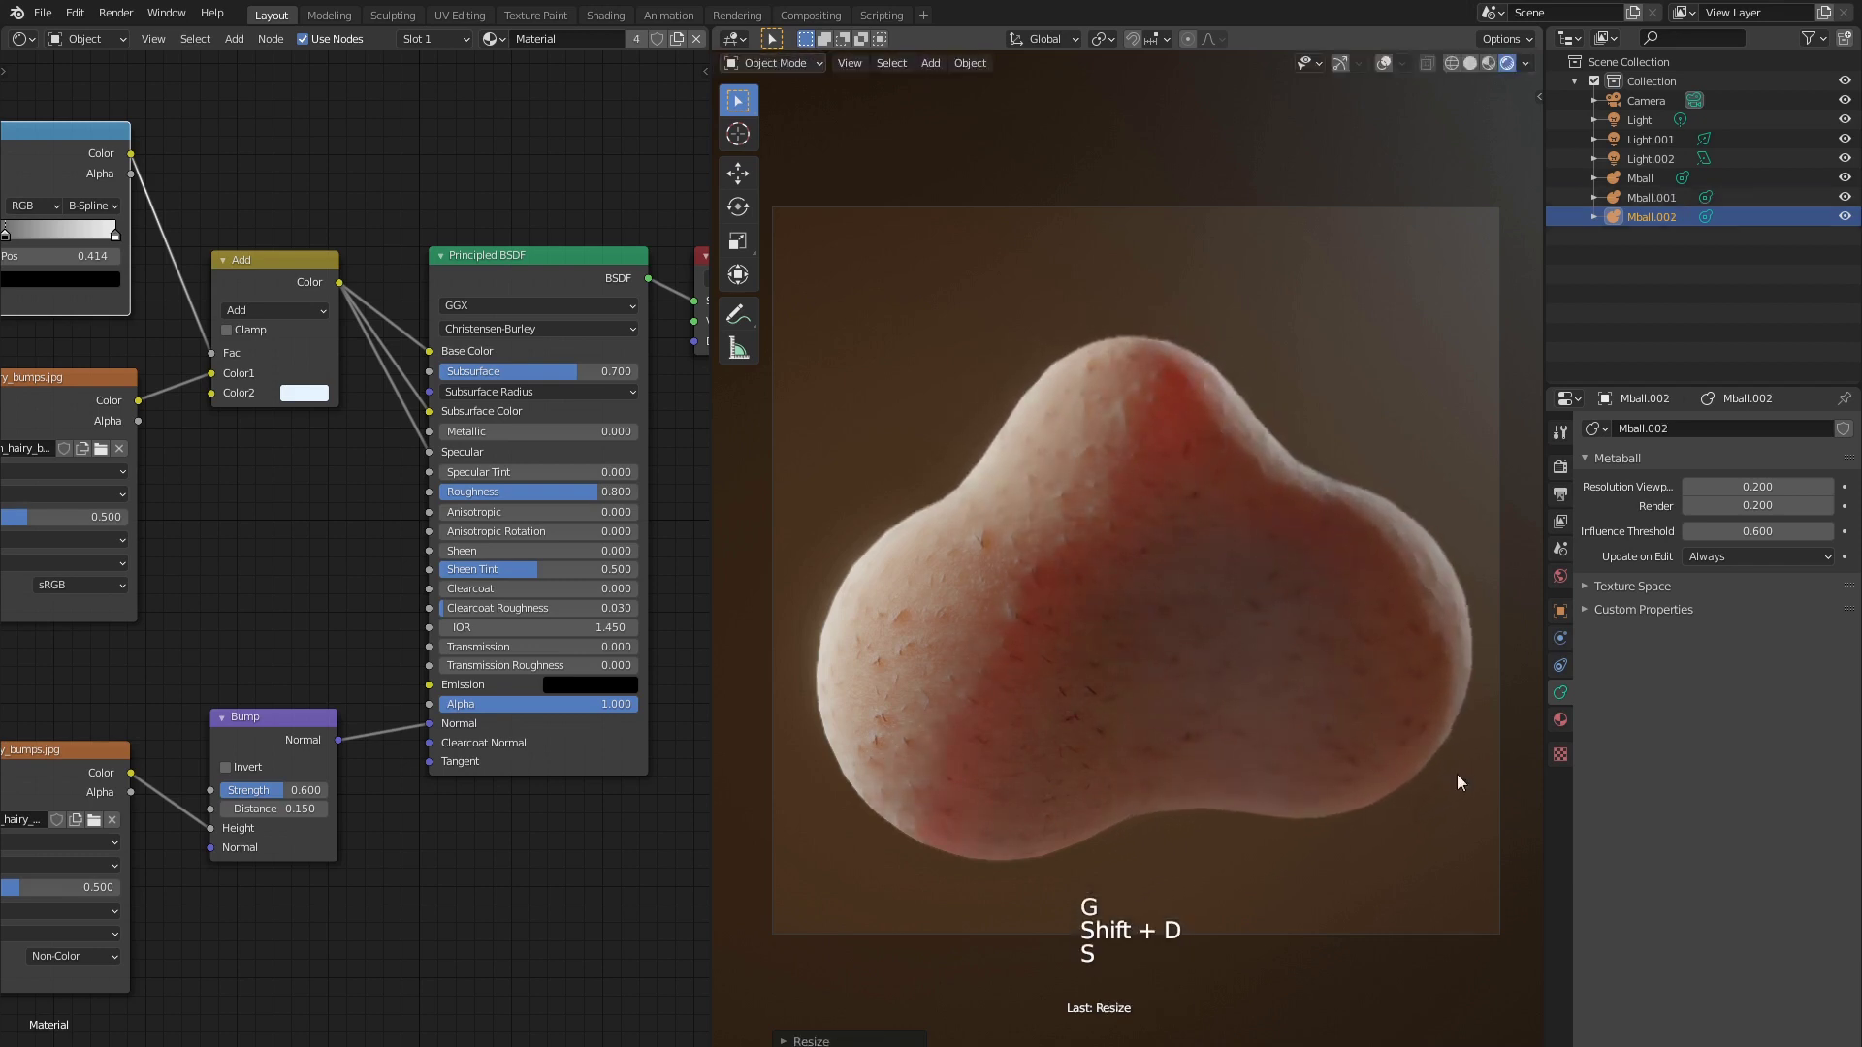
Shift the newest metaball slightly in the lower right of the camera frame, and select the original lower-left metaball
key(g)
click(1310, 715)
click(1067, 644)
key(g)
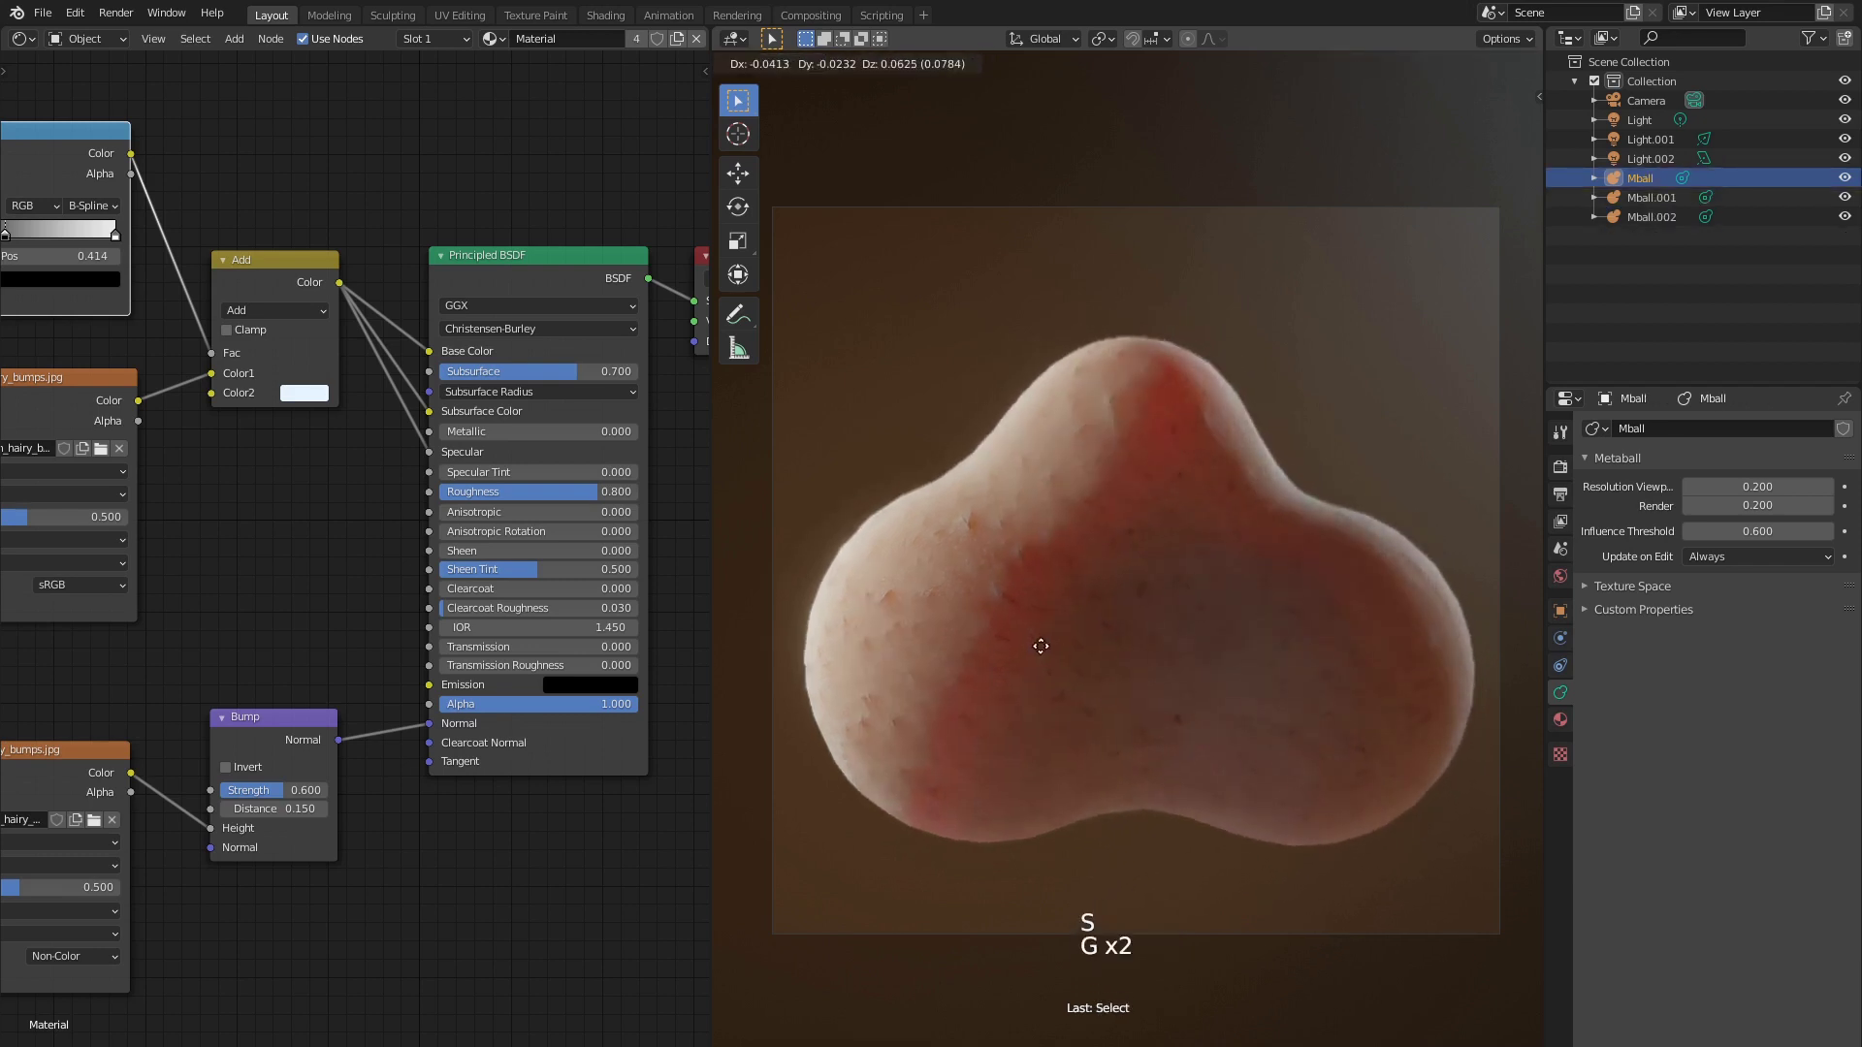
key(g)
right_click(1166, 378)
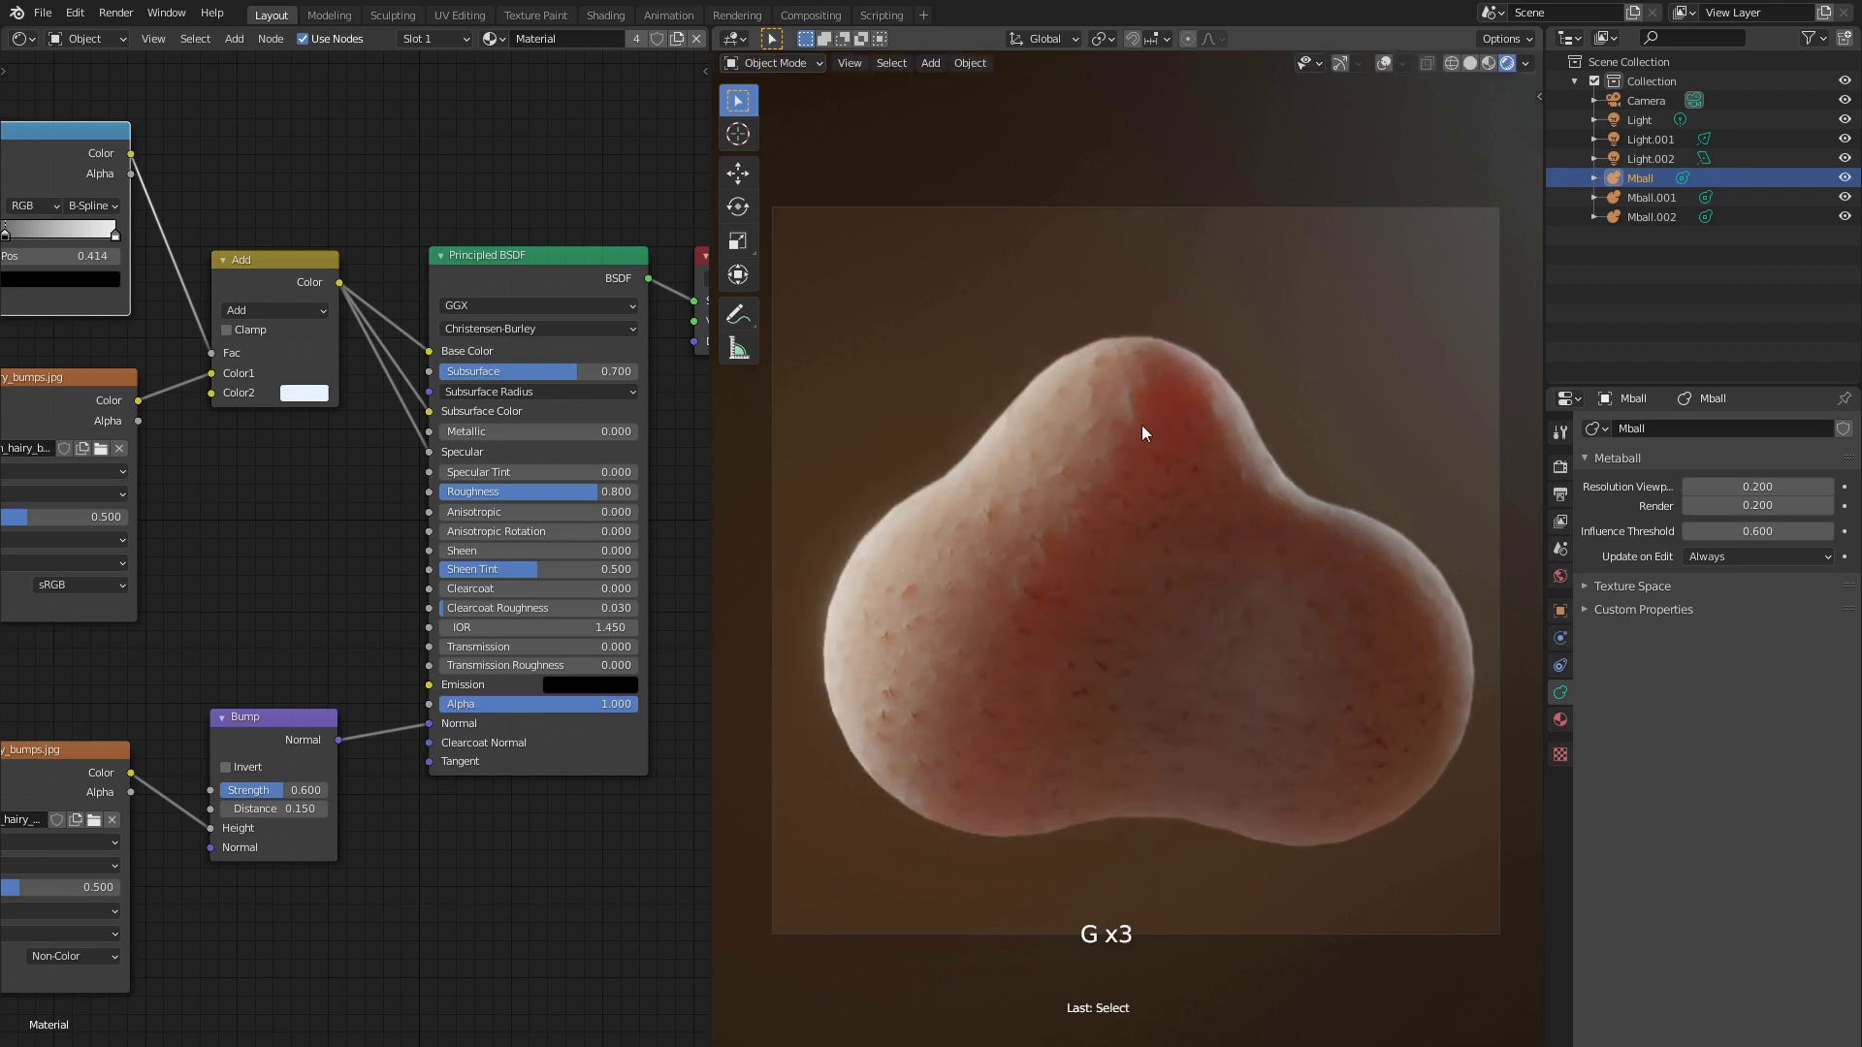
key(g)
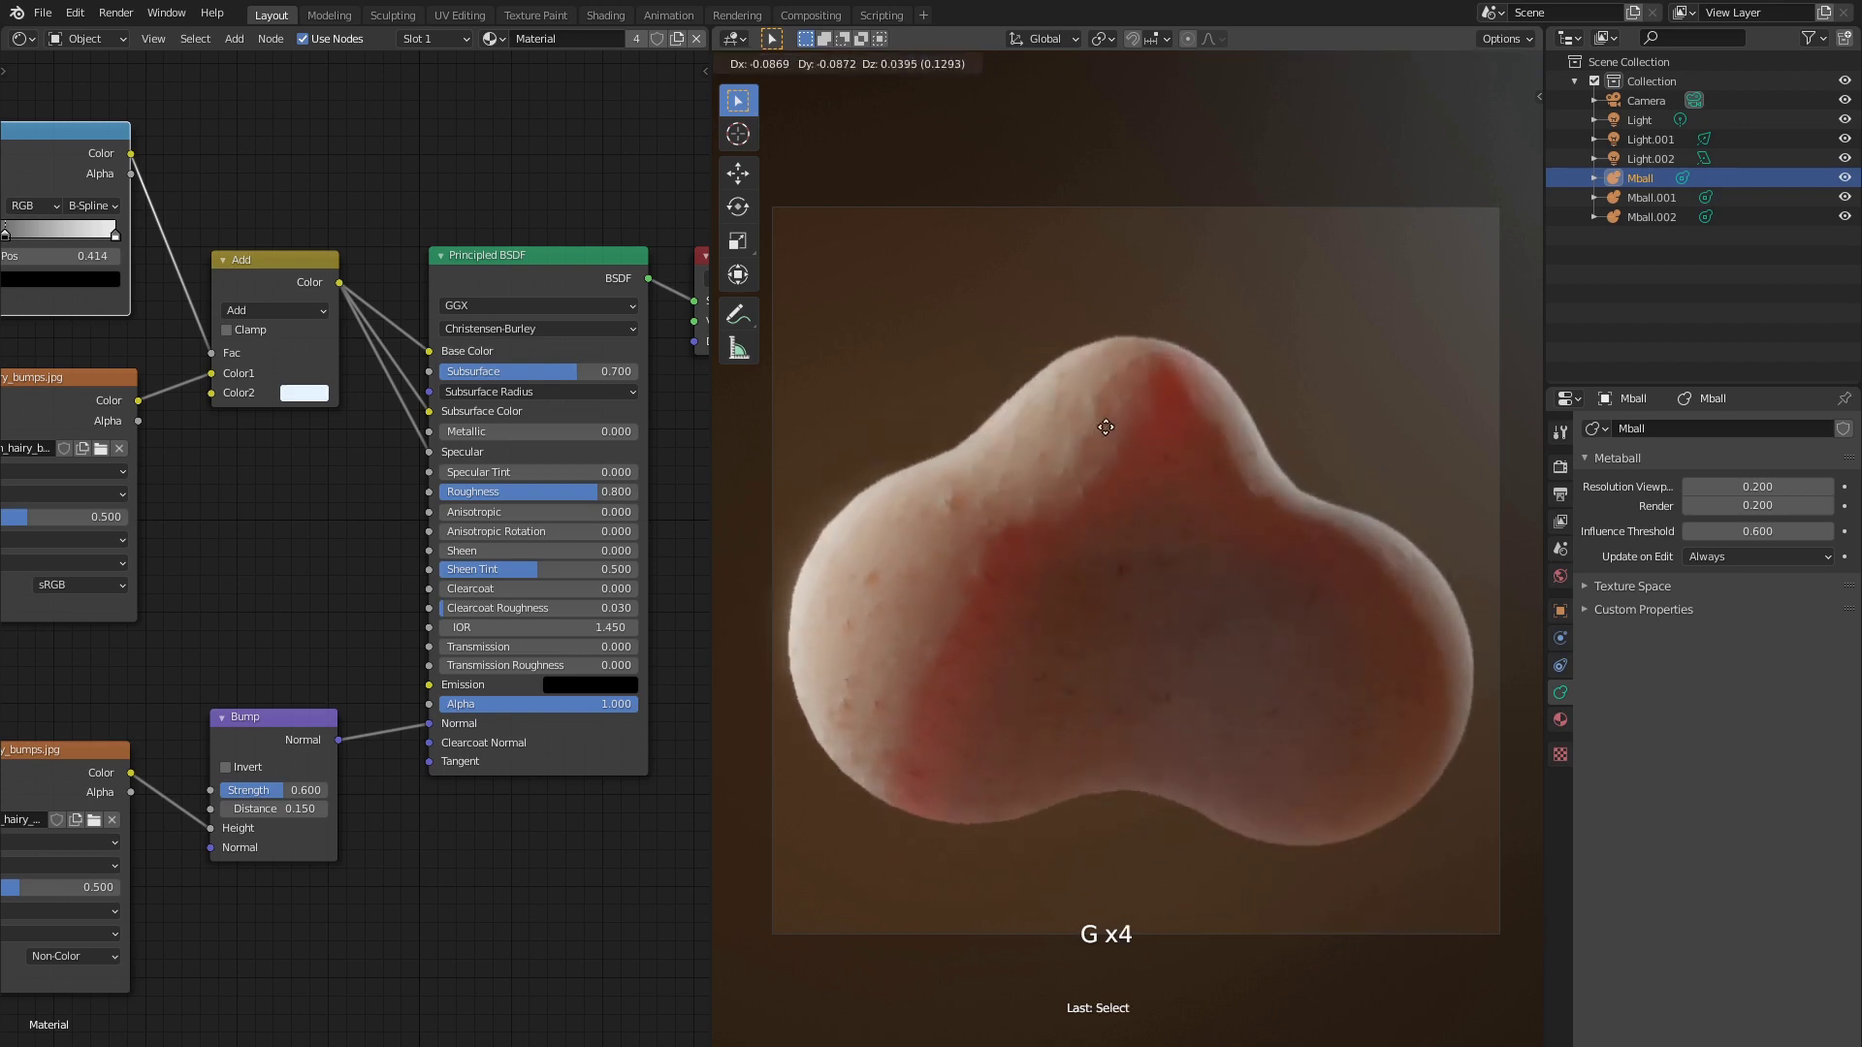
right_click(1115, 486)
Reposition the original metaball relative to the other two, adjusting its placement from an angle outside the camera view
key(g)
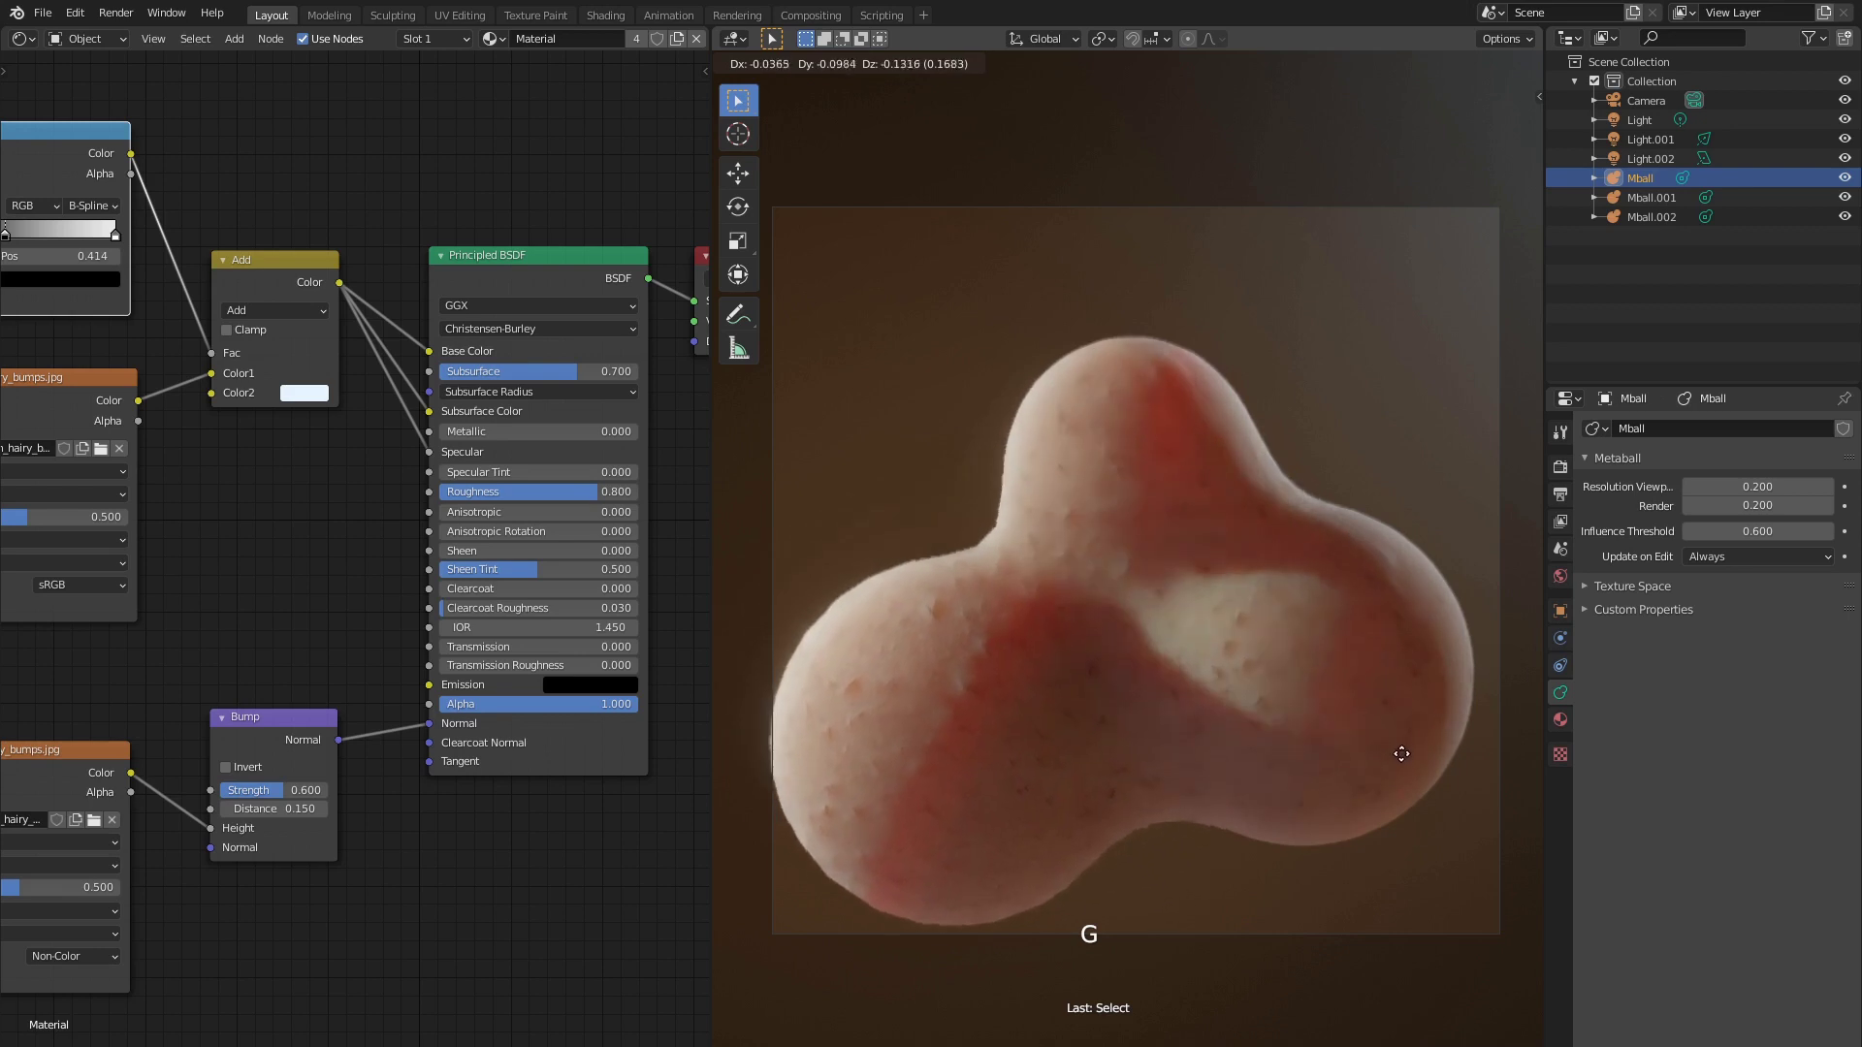
click(1375, 584)
middle_drag(1379, 584, 1247, 631)
scroll(1067, 591, up, 3)
click(1251, 631)
key(g)
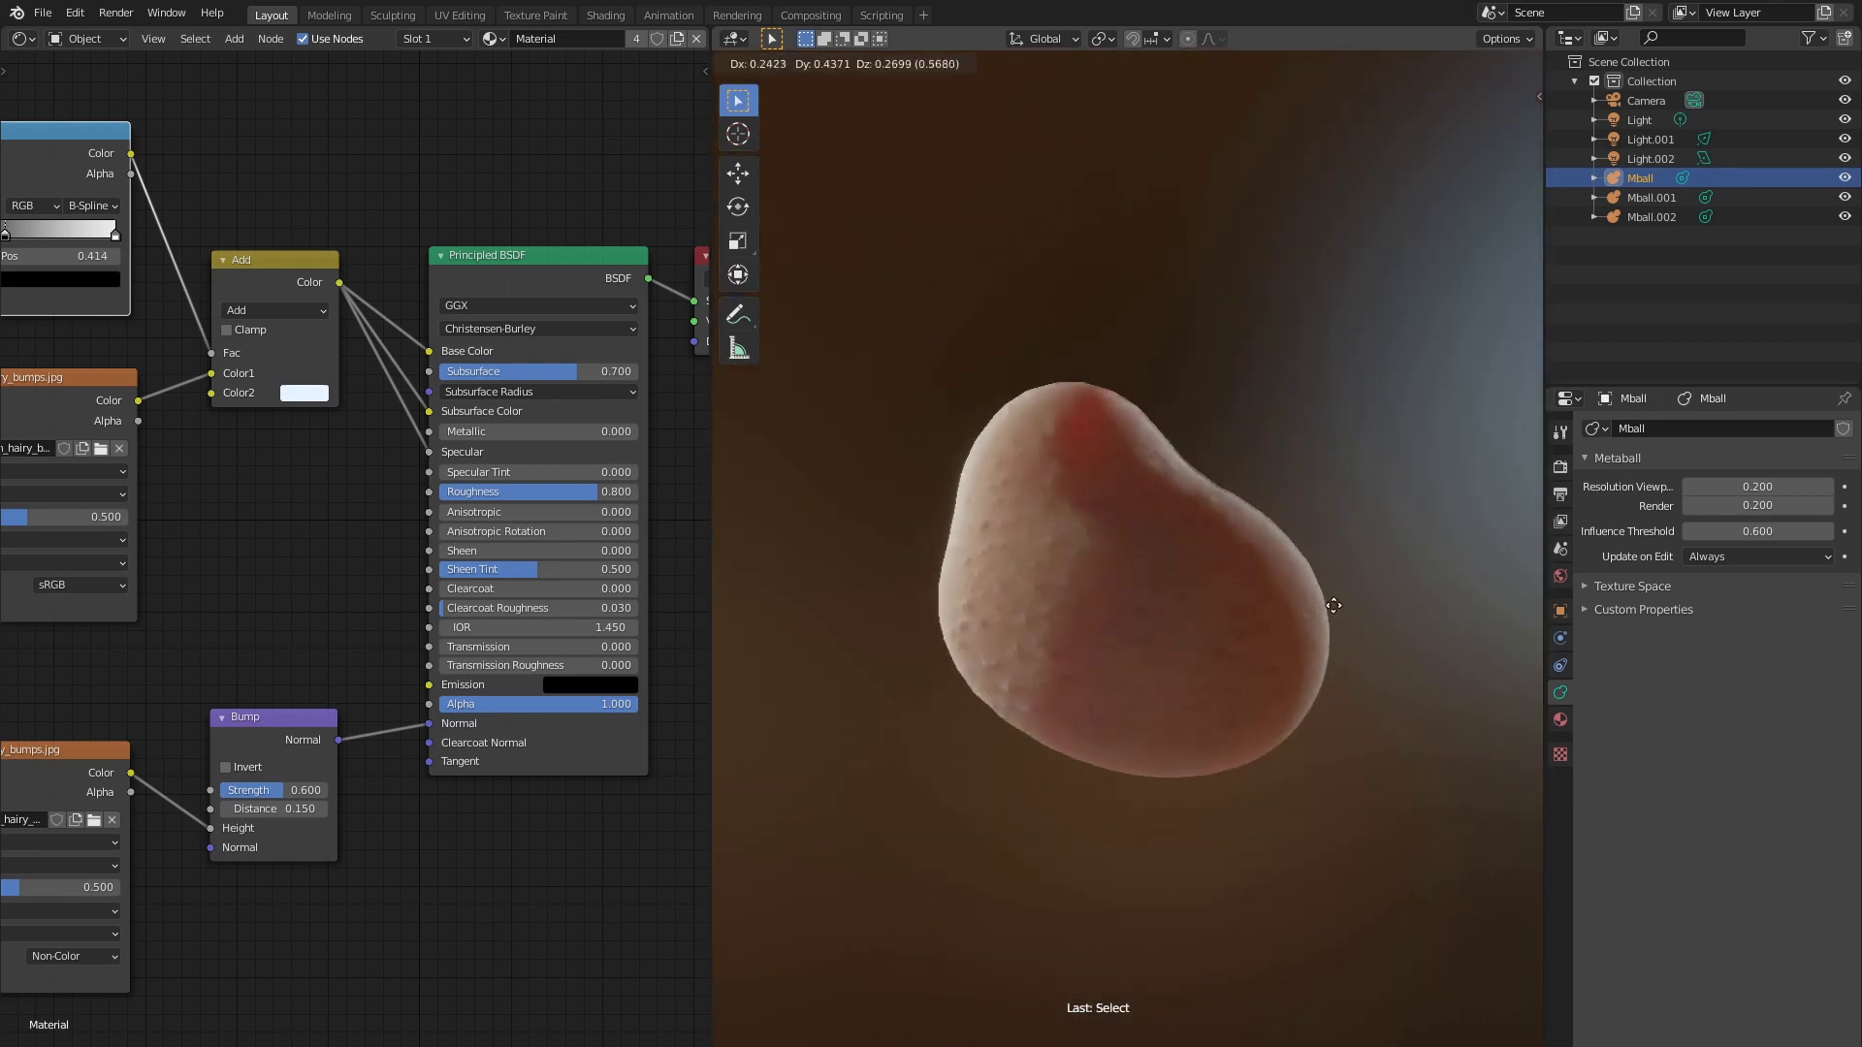
click(1268, 640)
Duplicate the original metaball and place the copy beside the cluster so it merges with the other metaballs
middle_drag(1268, 640, 1160, 752)
key(shift+d)
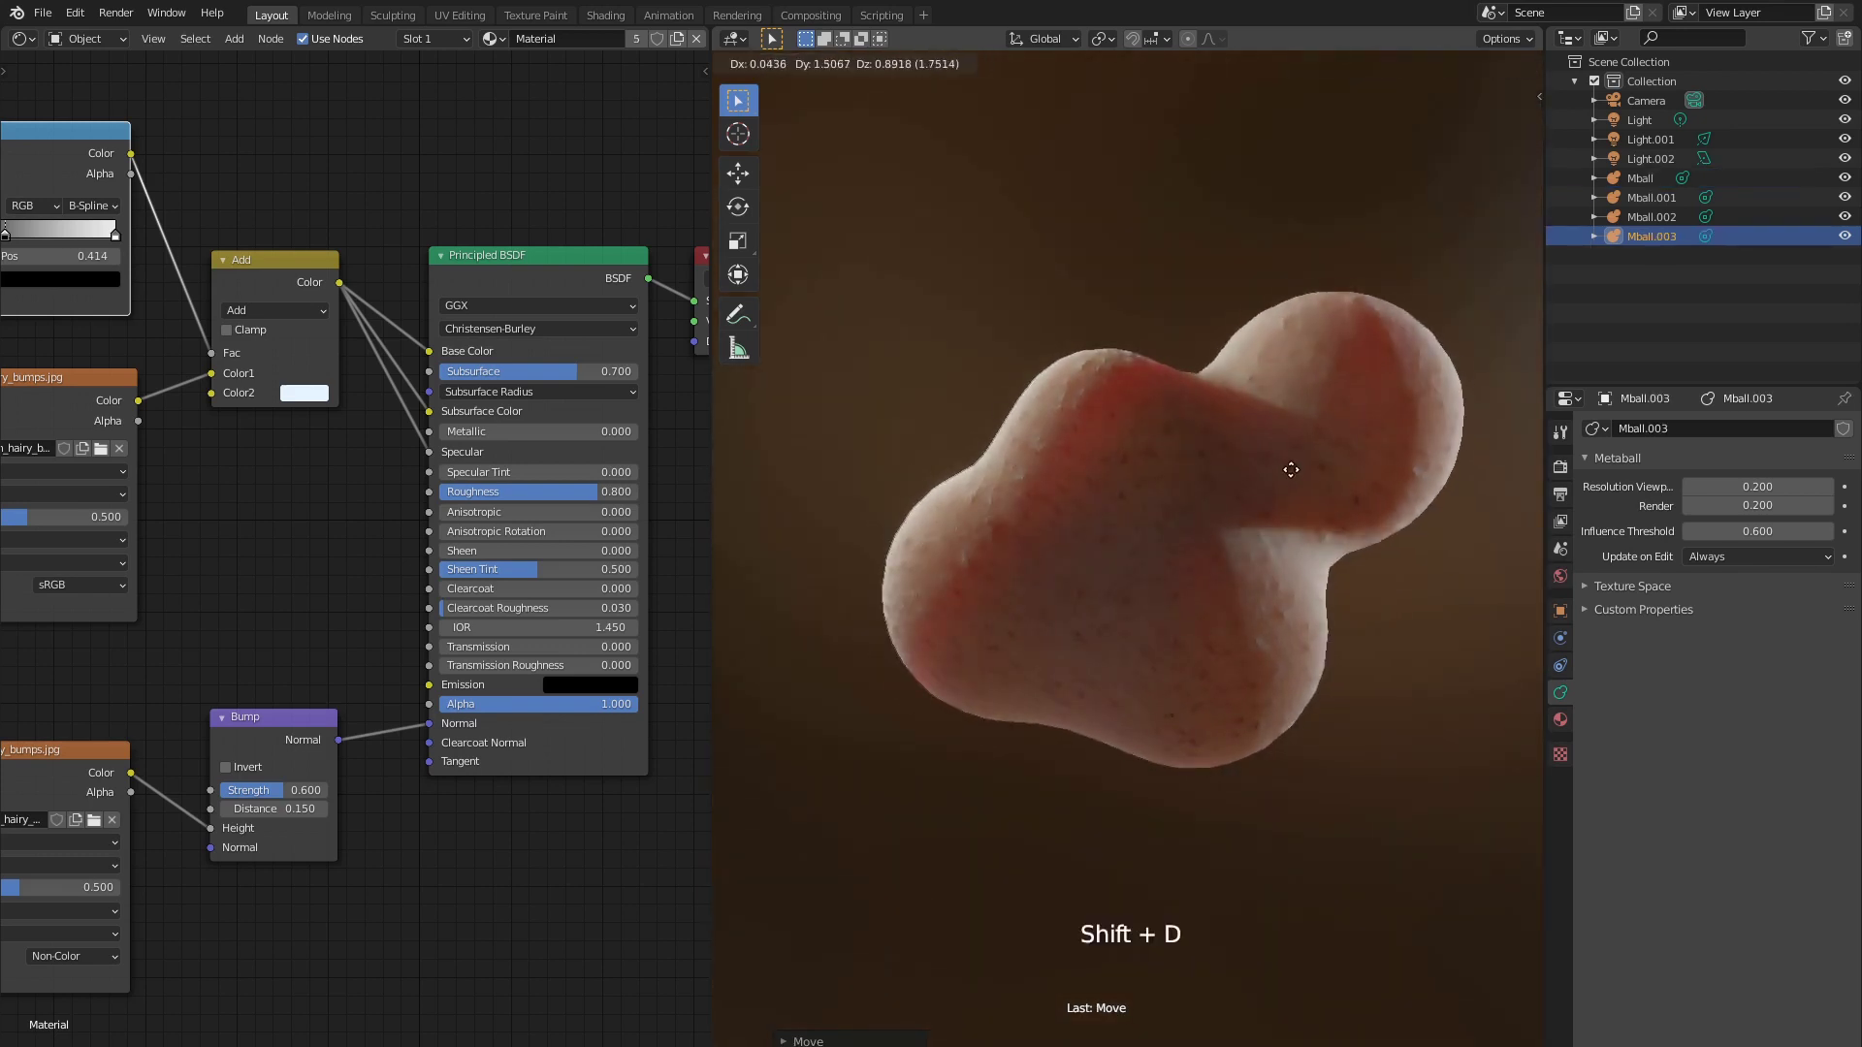
click(1322, 611)
From the other side of the cluster, duplicate another metaball above it and stretch the copy along the global Y axis
middle_drag(1322, 611, 957, 607)
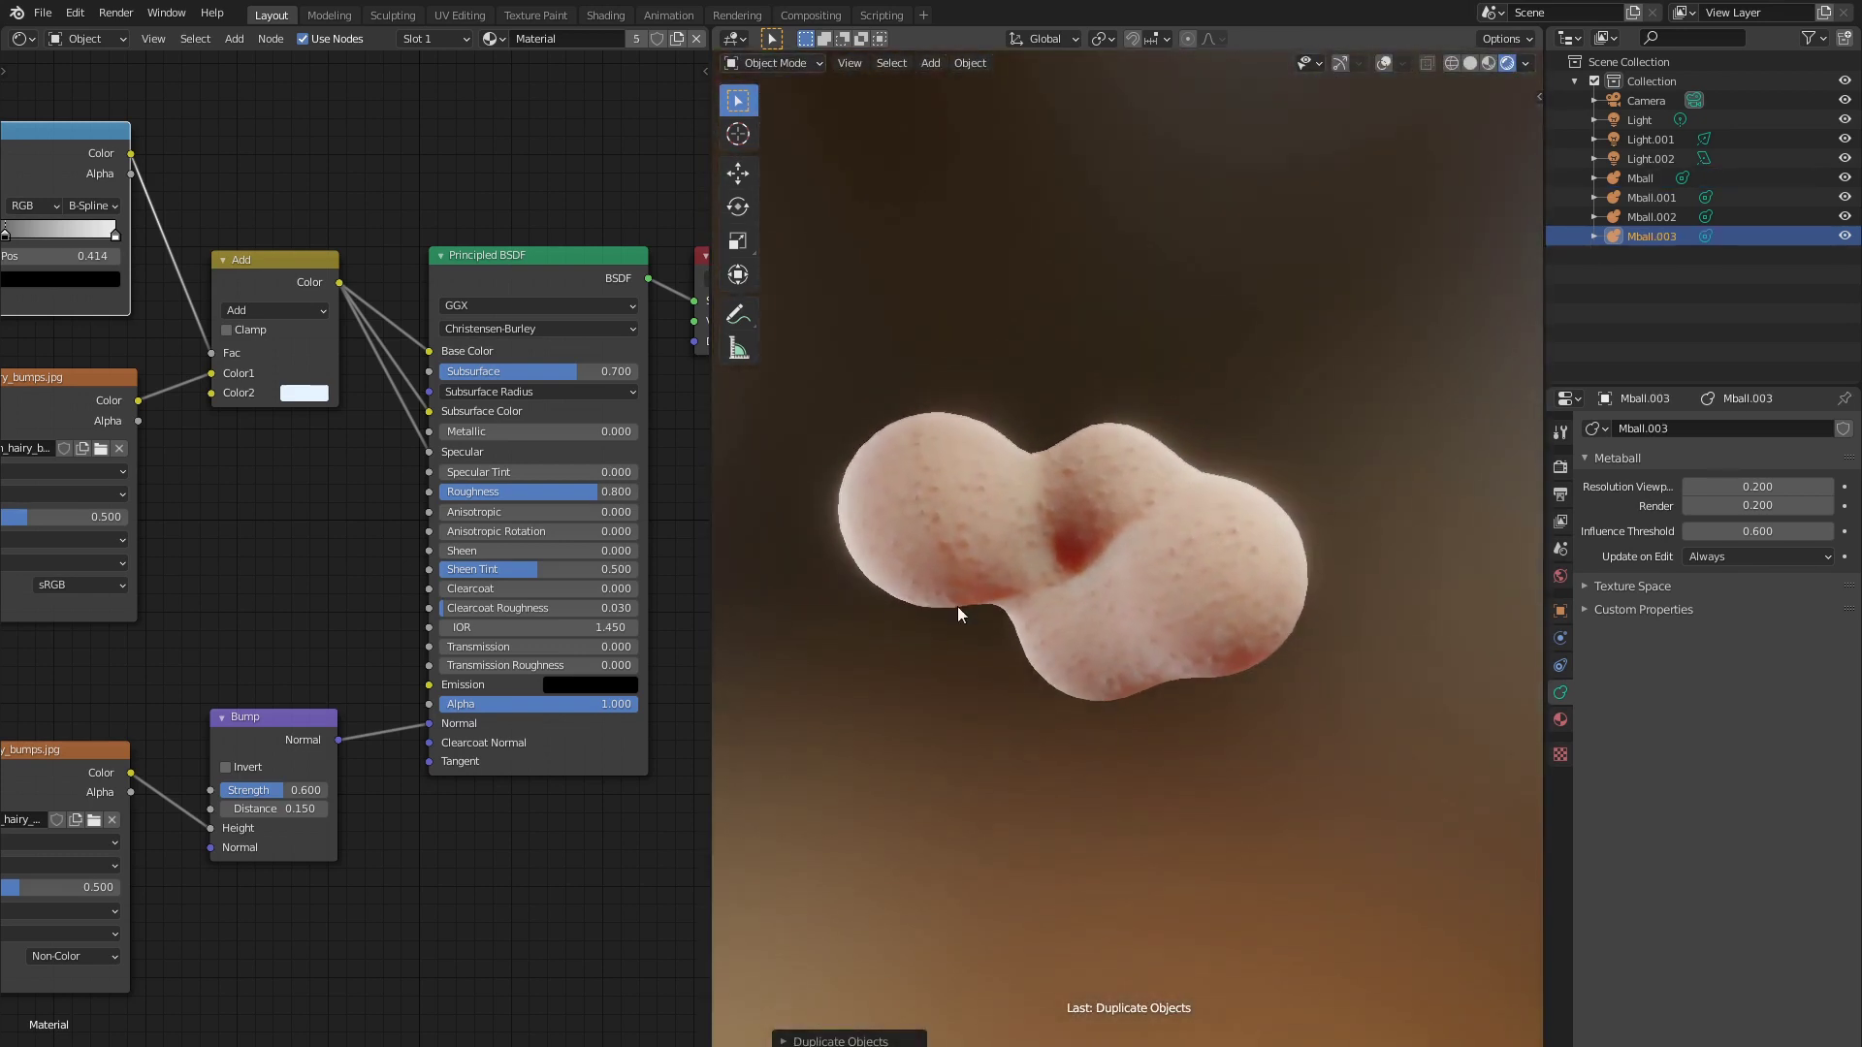
click(1231, 595)
key(shift+d)
key(s)
key(y)
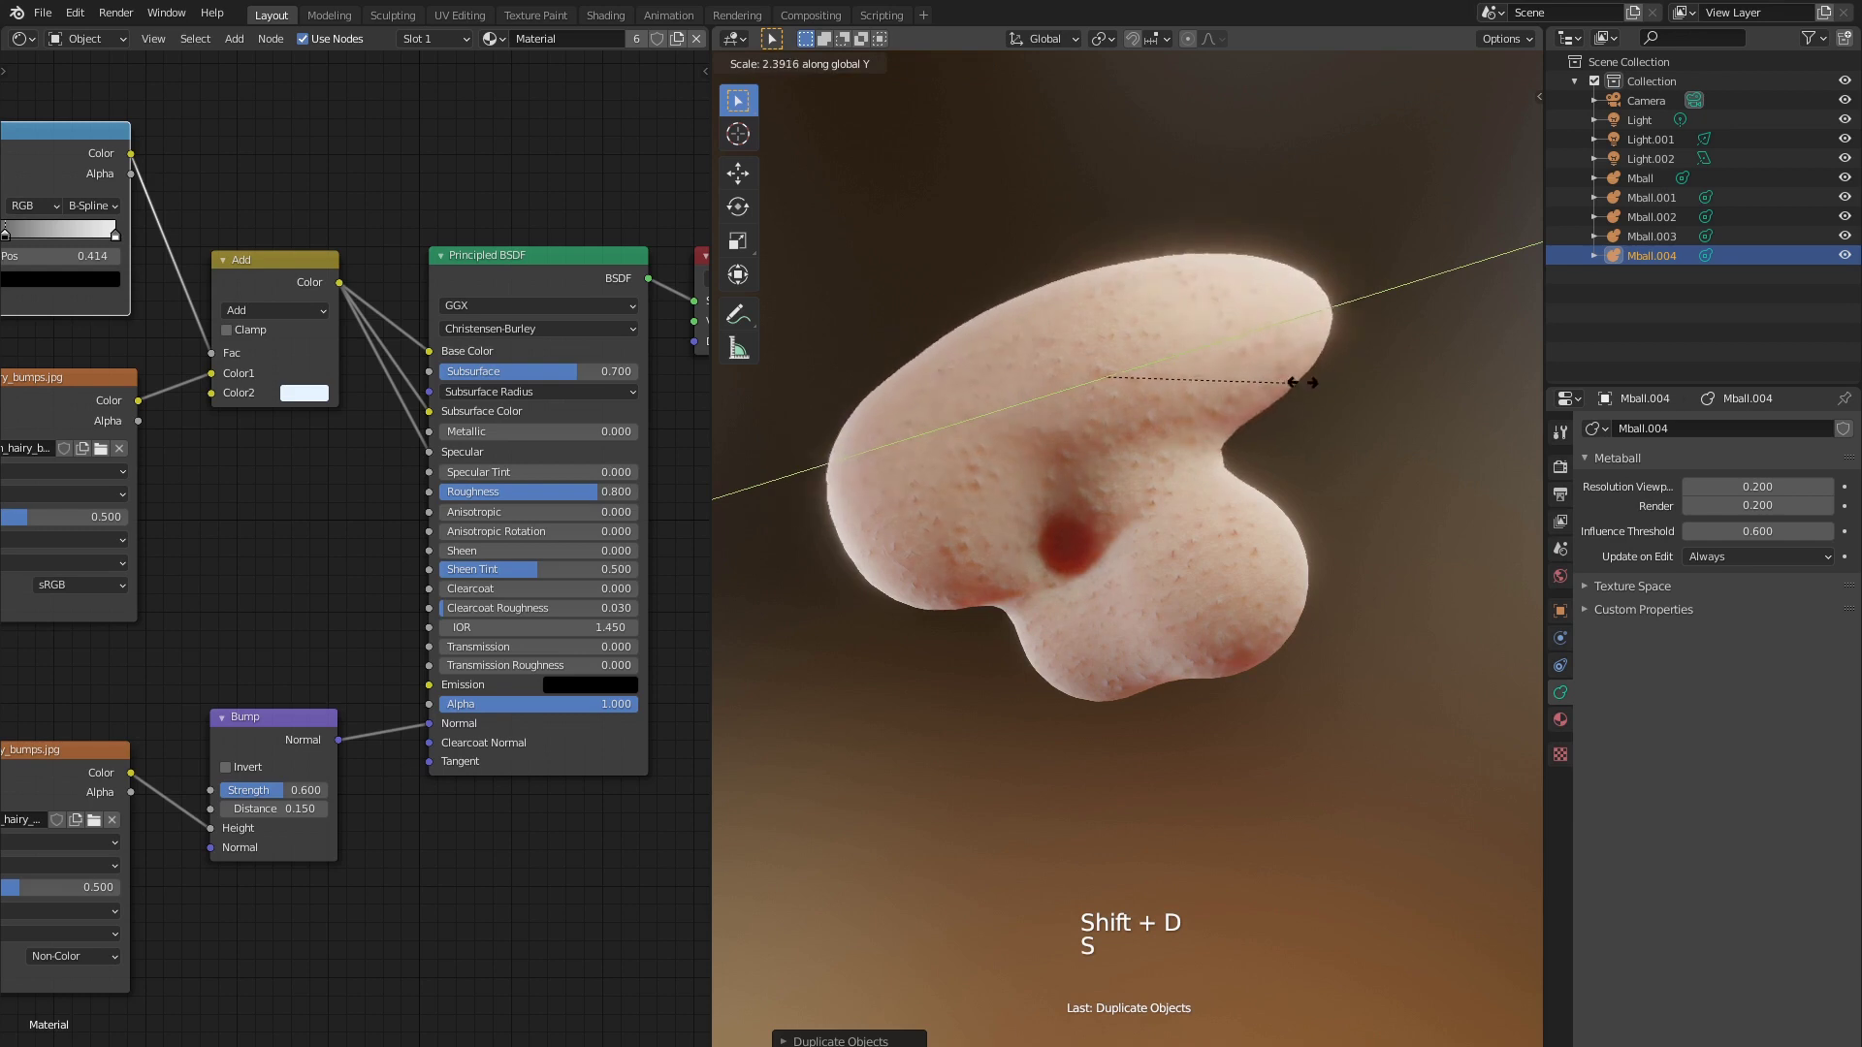
click(1205, 404)
middle_drag(1206, 404, 1052, 611)
scroll(1131, 566, up, 4)
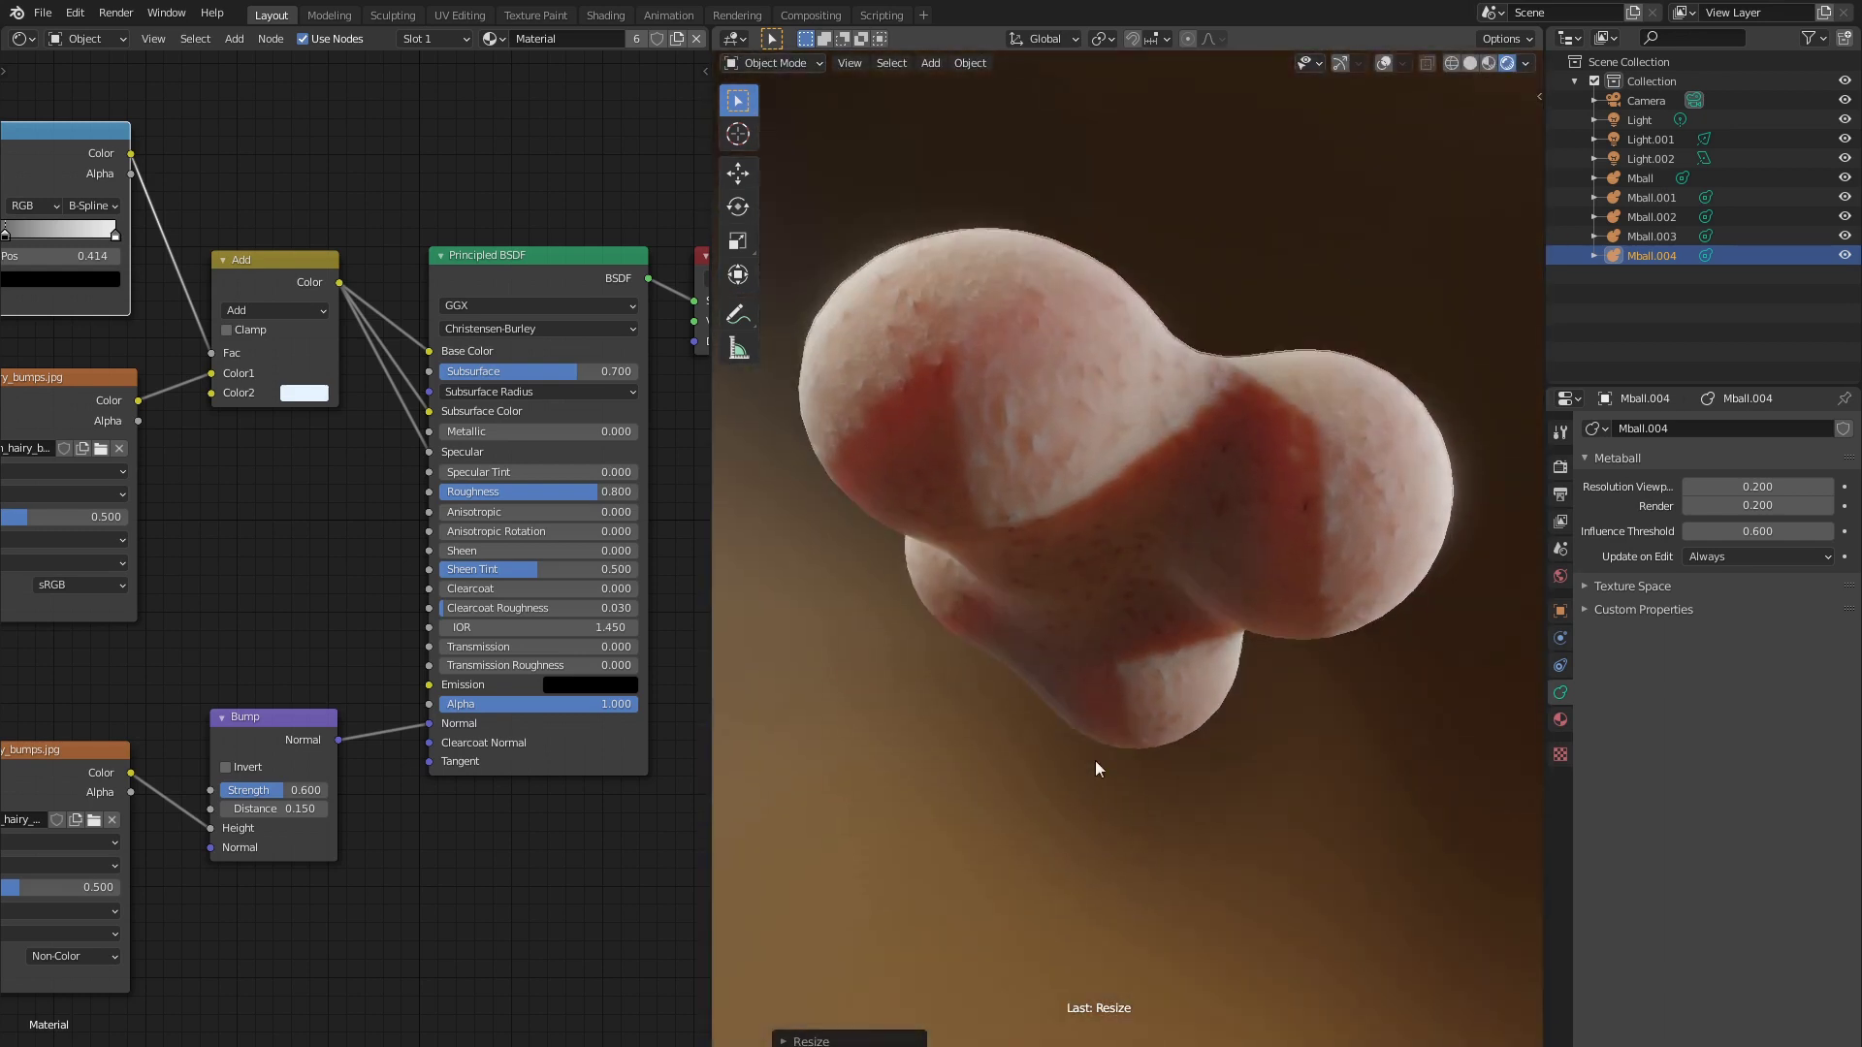
middle_drag(1097, 766, 941, 590)
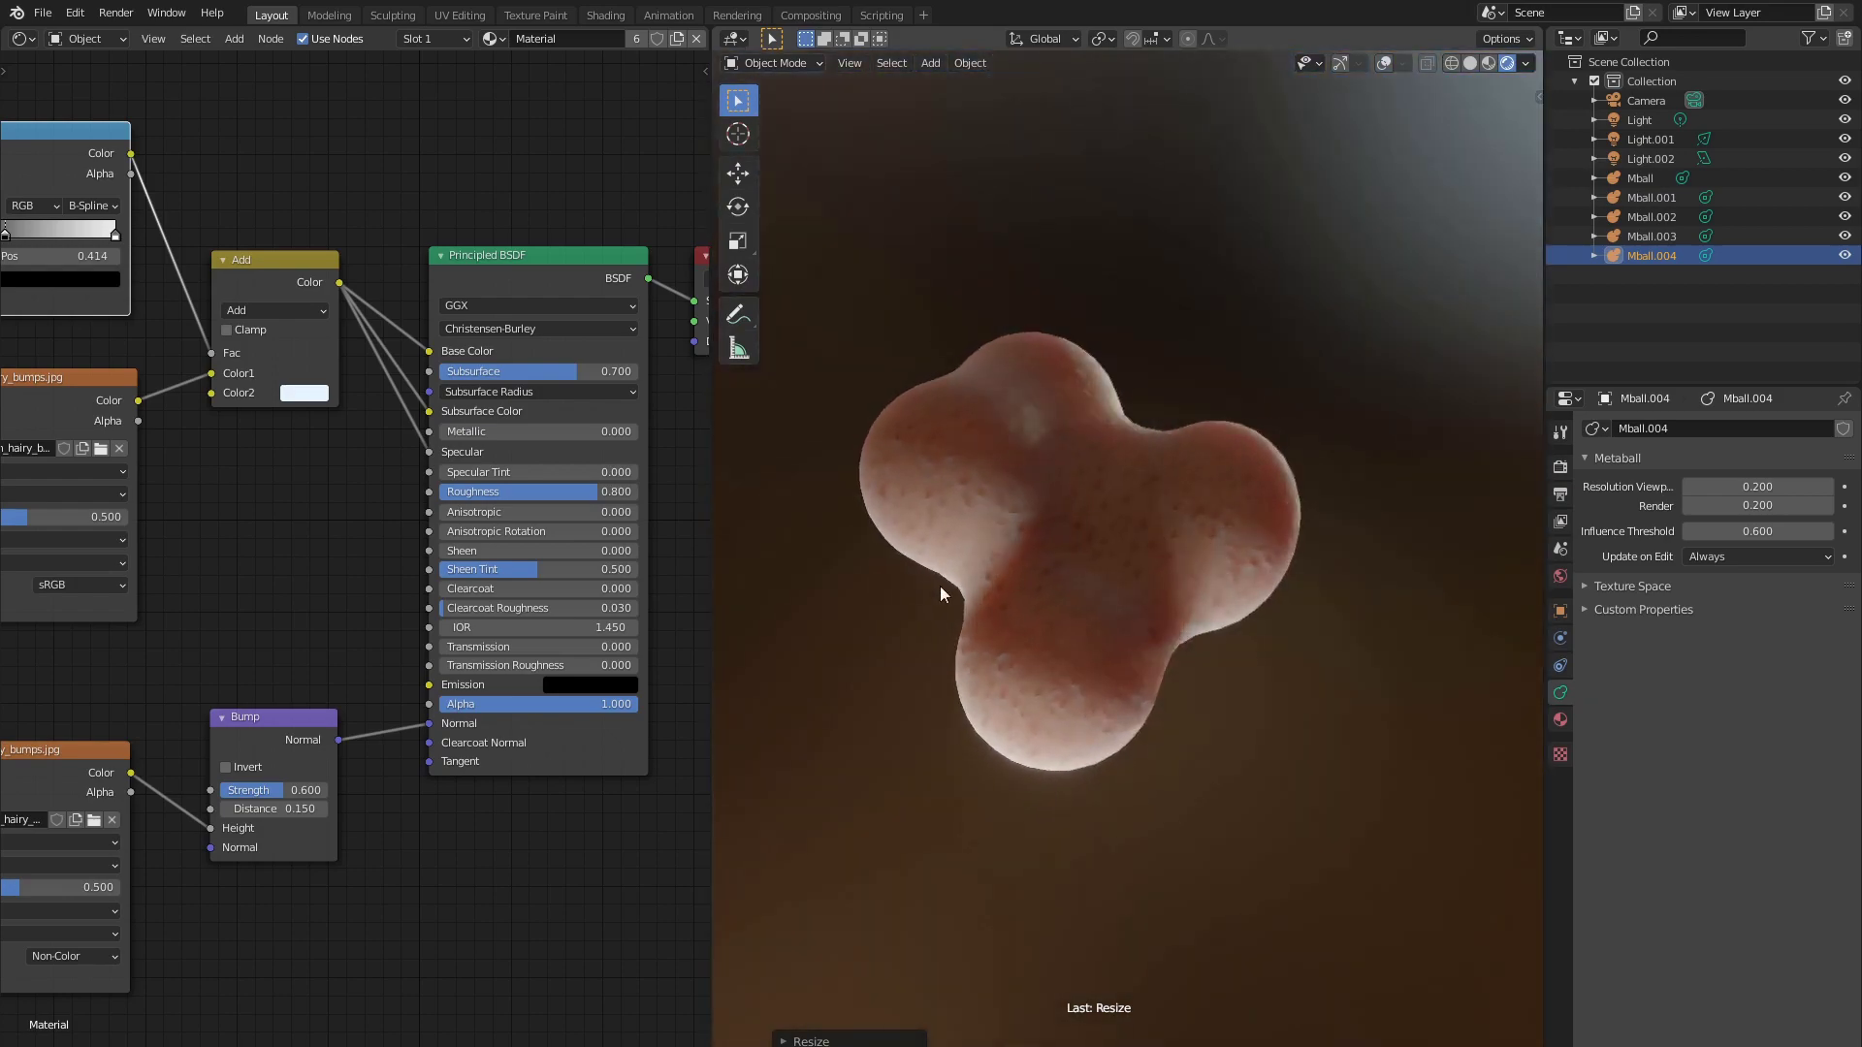